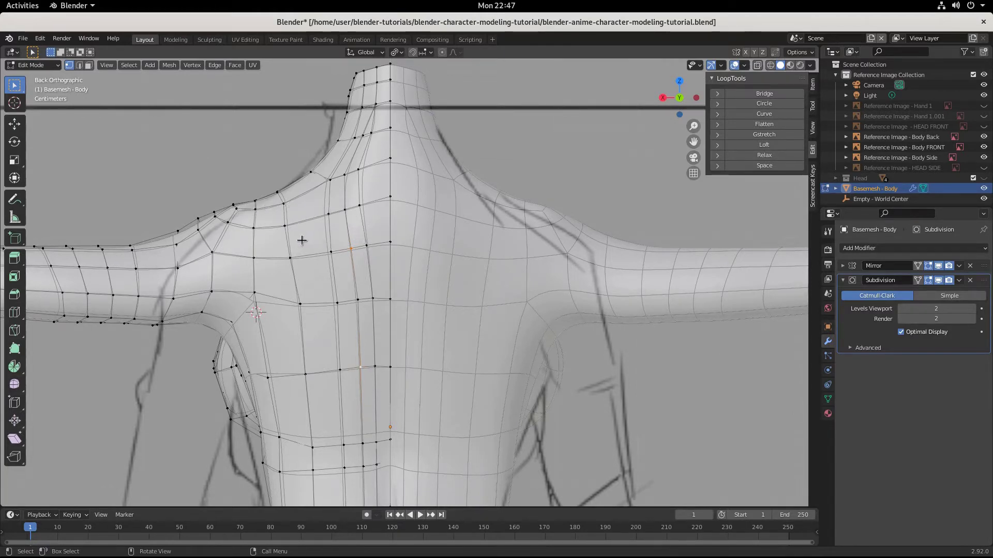
Bevel the L-shaped run of edges on the upper back beside the spine, about 0.009 m wide with one segment.
scroll(302, 240, down, 2)
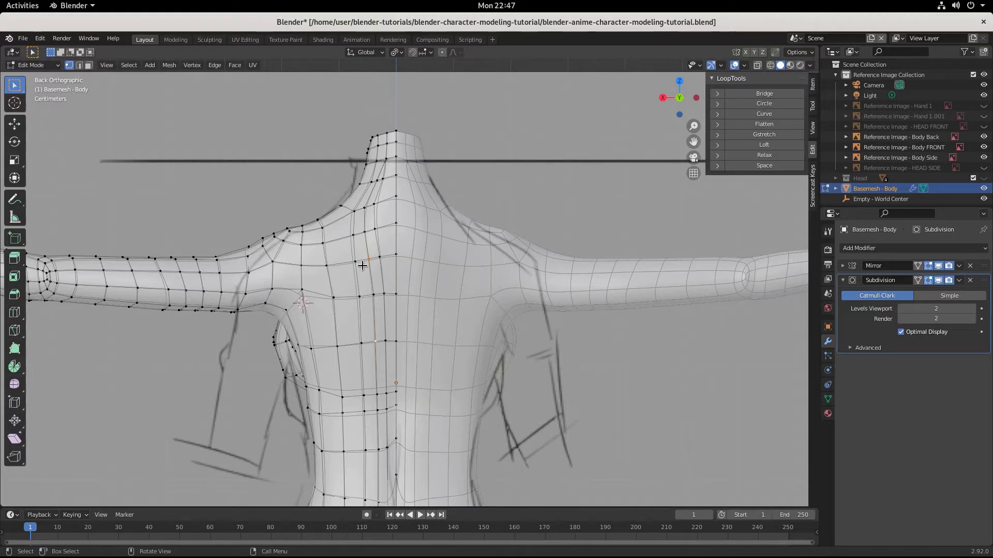
click(371, 265)
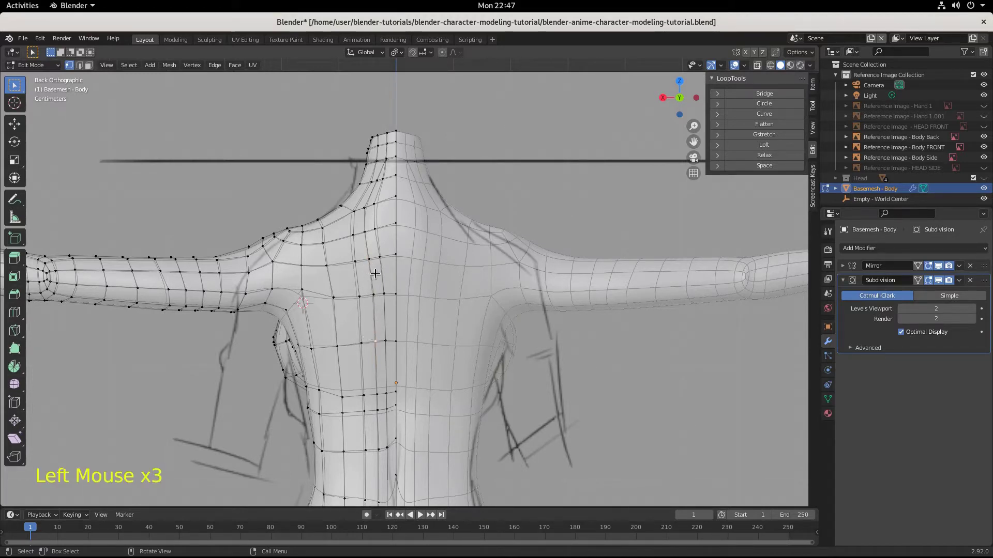
shift+click(372, 293)
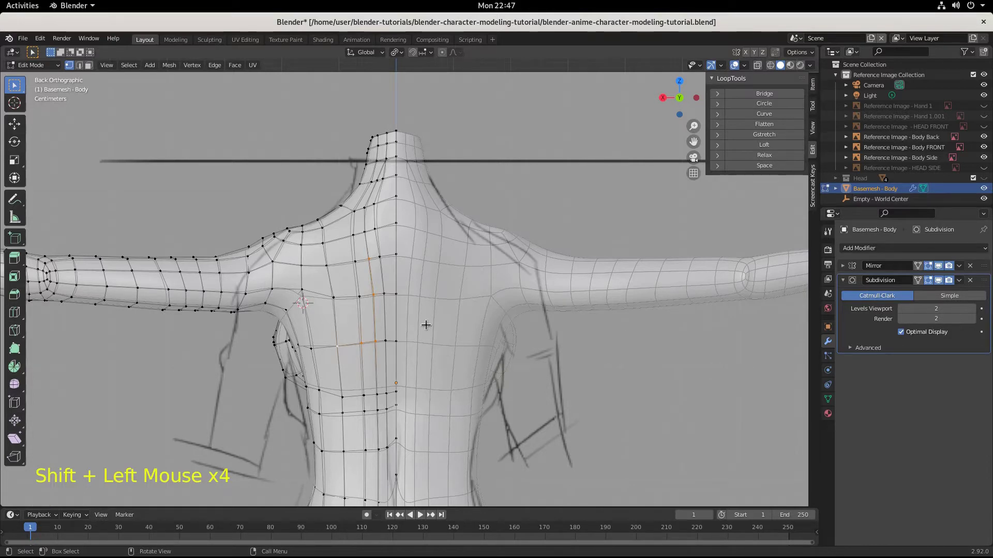
key(ctrl+b)
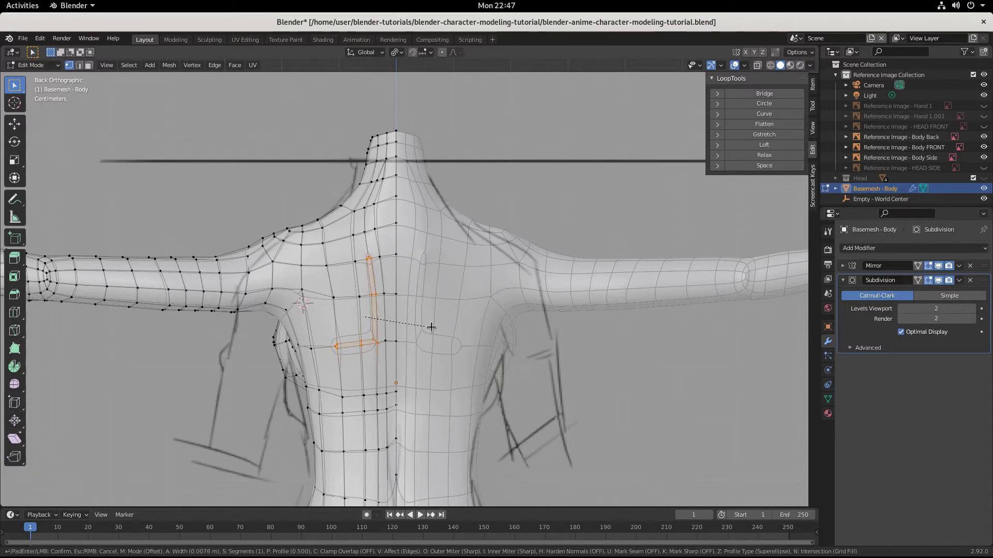
click(431, 327)
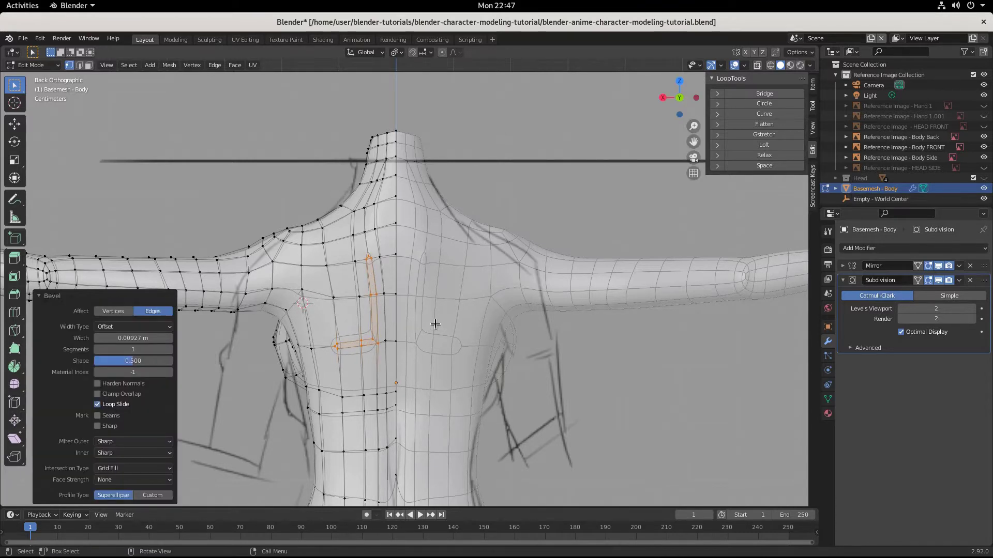
scroll(412, 313, up, 5)
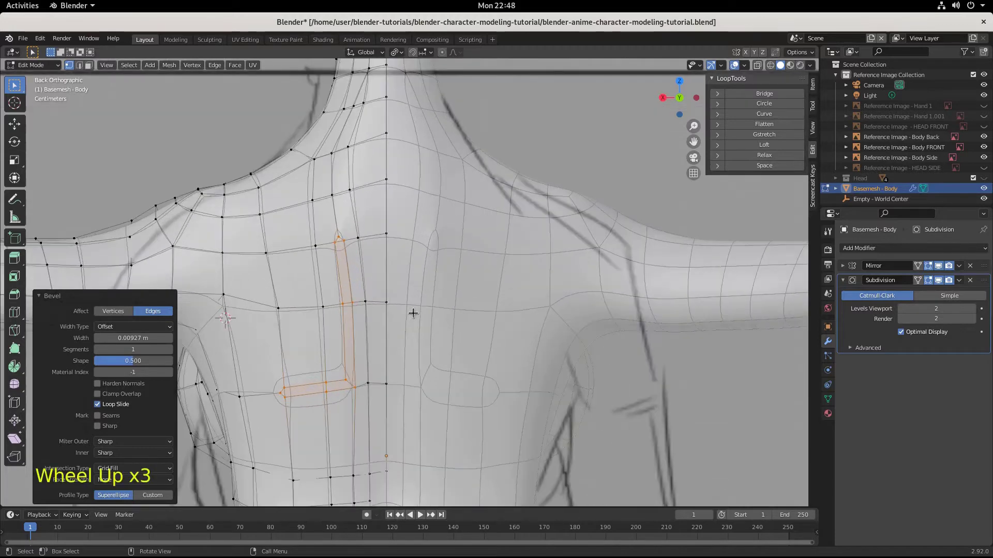
Switch the body's Subdivision modifier to Simple.
click(936, 298)
scroll(494, 365, down, 2)
middle_drag(494, 365, 460, 395)
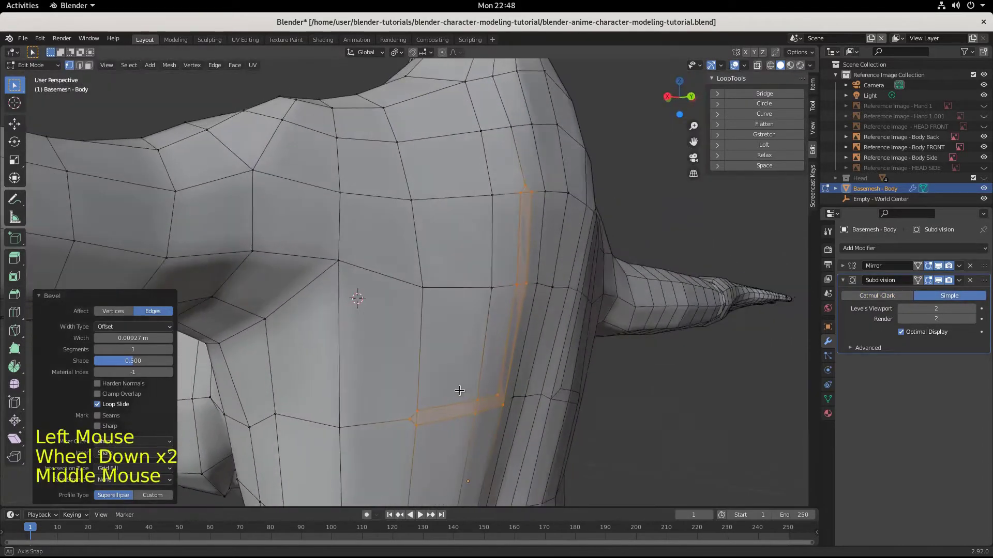
scroll(527, 414, down, 2)
middle_drag(527, 414, 444, 388)
middle_drag(375, 363, 499, 350)
Try to flatten the selection at the beveled strip's inner corner with LoopTools Flatten.
click(494, 345)
right_click(465, 335)
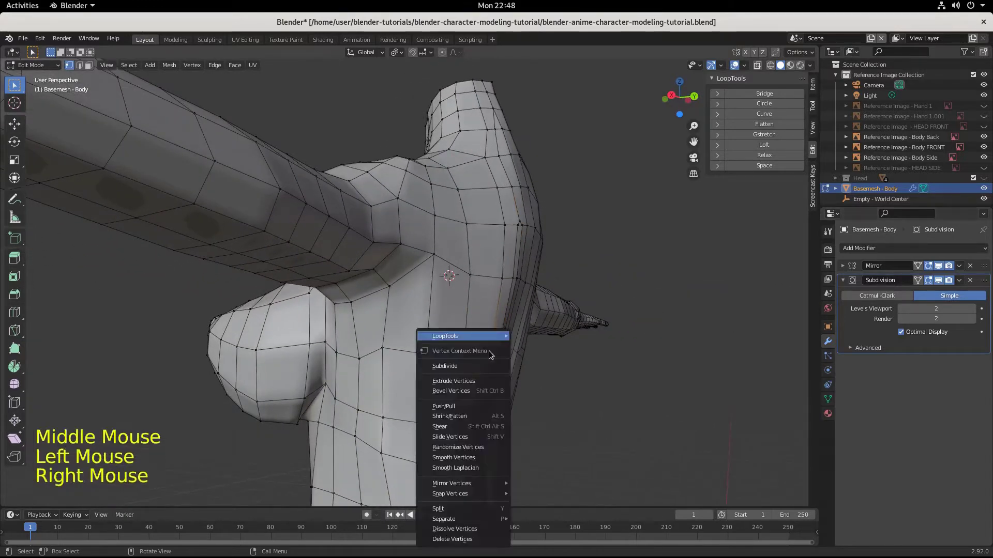
mouse_move(480, 336)
click(566, 366)
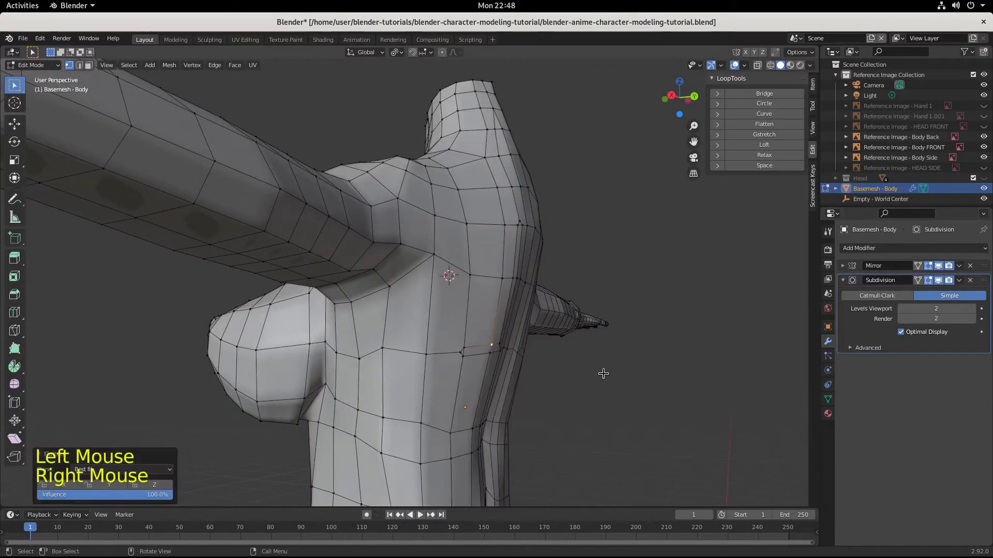
click(539, 377)
Move the upper-row vertices of the horizontal beveled strip outward from the back along global Y by about 0.007 m.
middle_drag(551, 383, 500, 378)
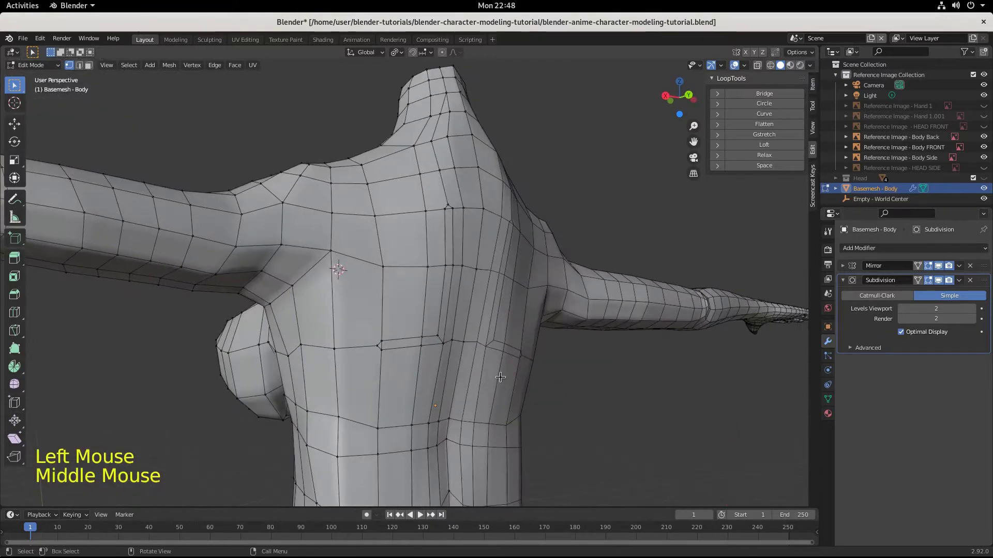
click(438, 332)
click(430, 334)
click(432, 336)
click(436, 338)
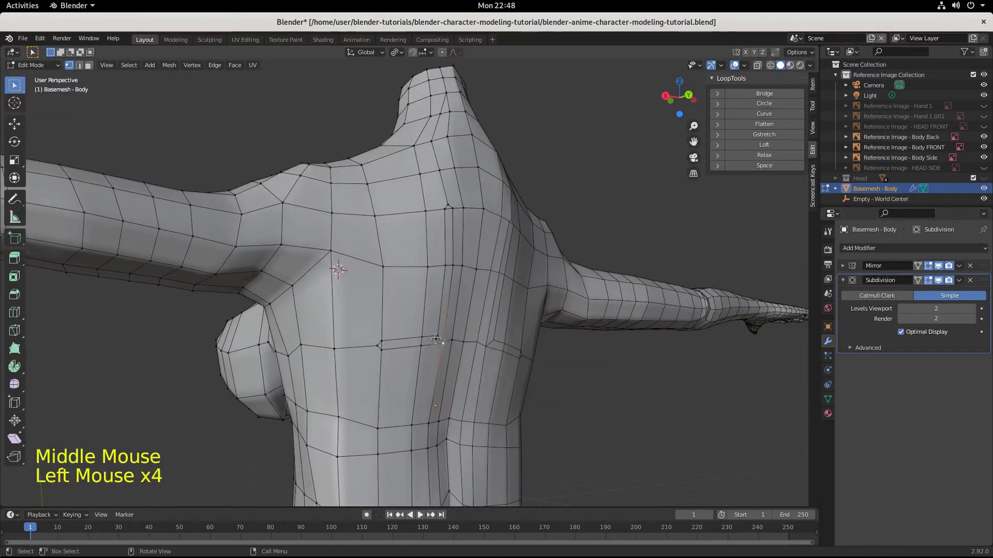
shift+click(424, 337)
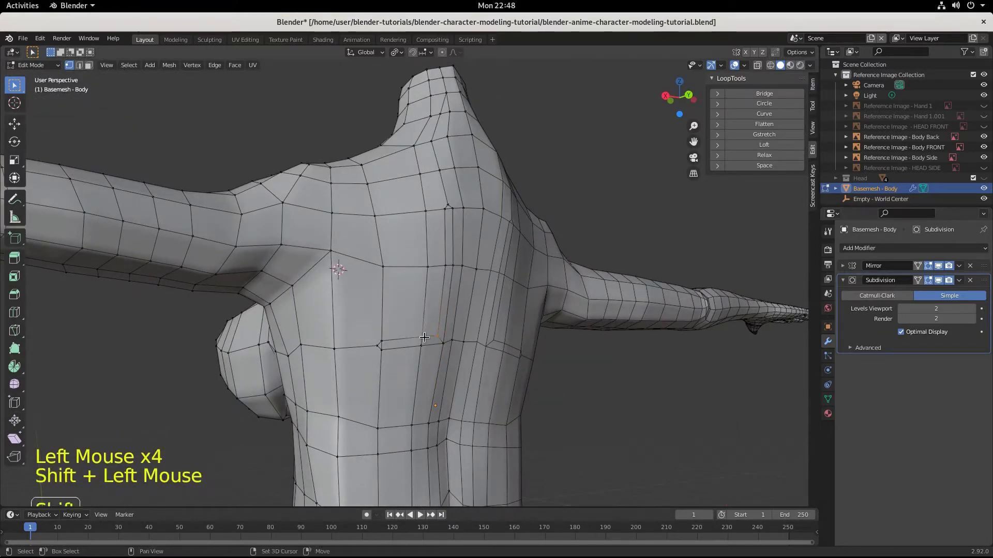
shift+click(383, 340)
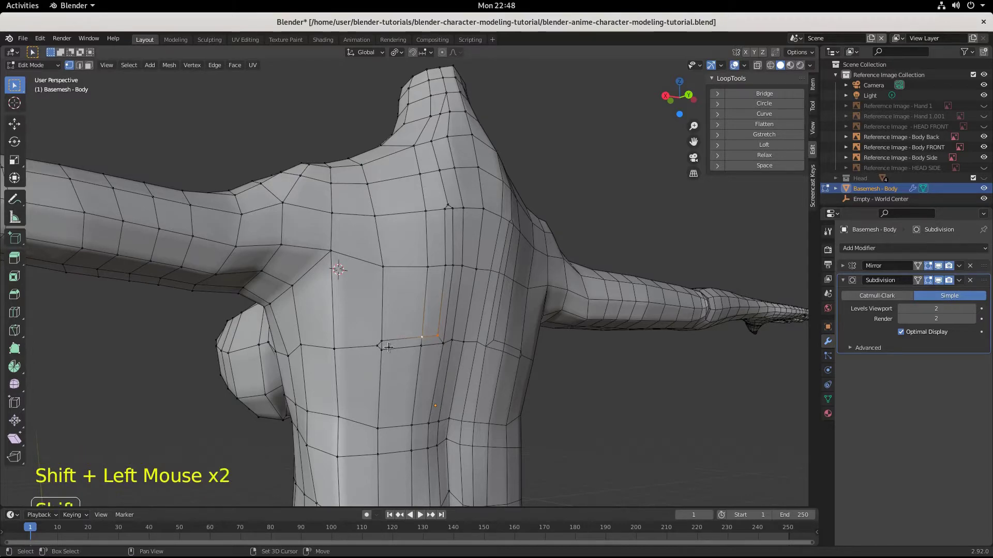
middle_drag(414, 361, 548, 398)
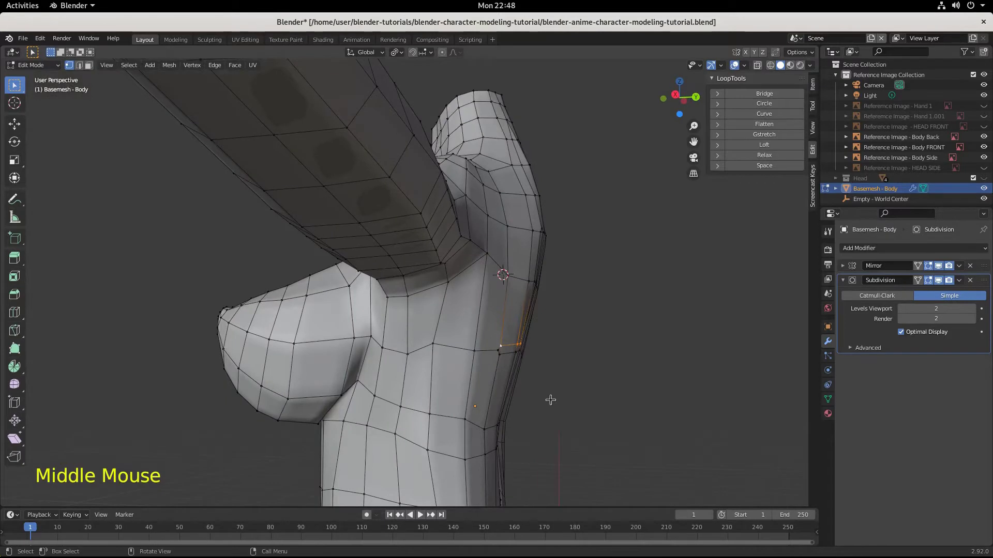
key(g)
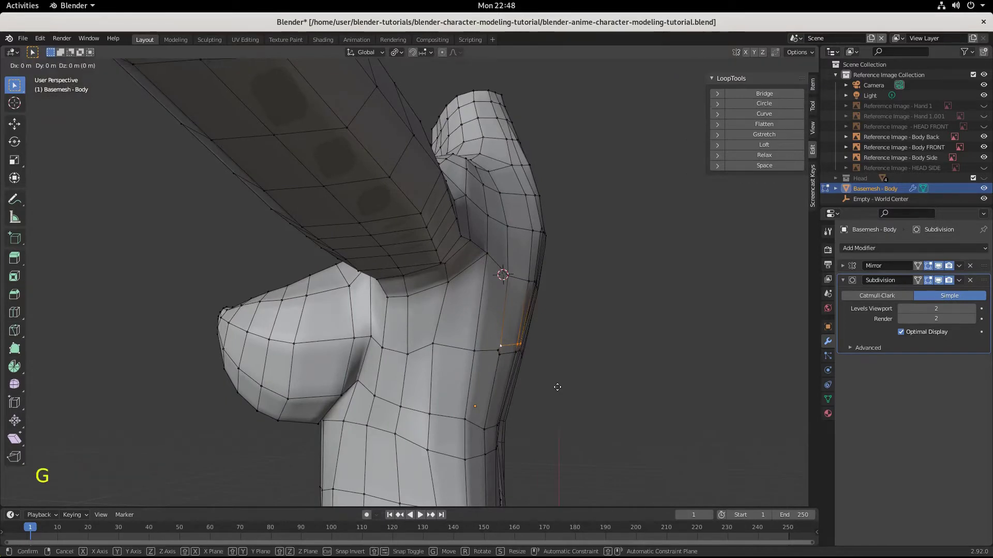
key(y)
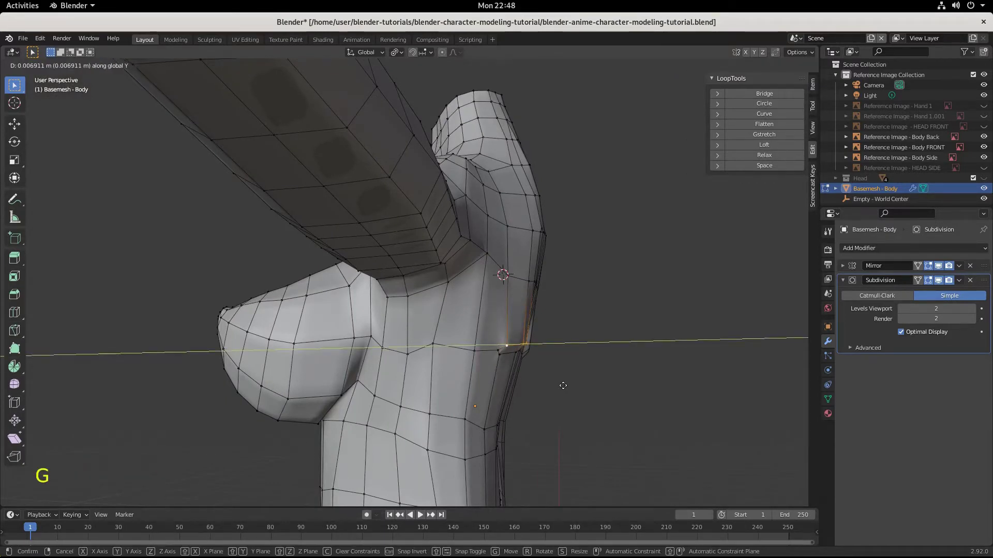
click(561, 386)
Push the lower-row vertices of the horizontal beveled strip into the back along global Y by about 0.0096 m.
middle_drag(554, 387, 390, 354)
click(362, 342)
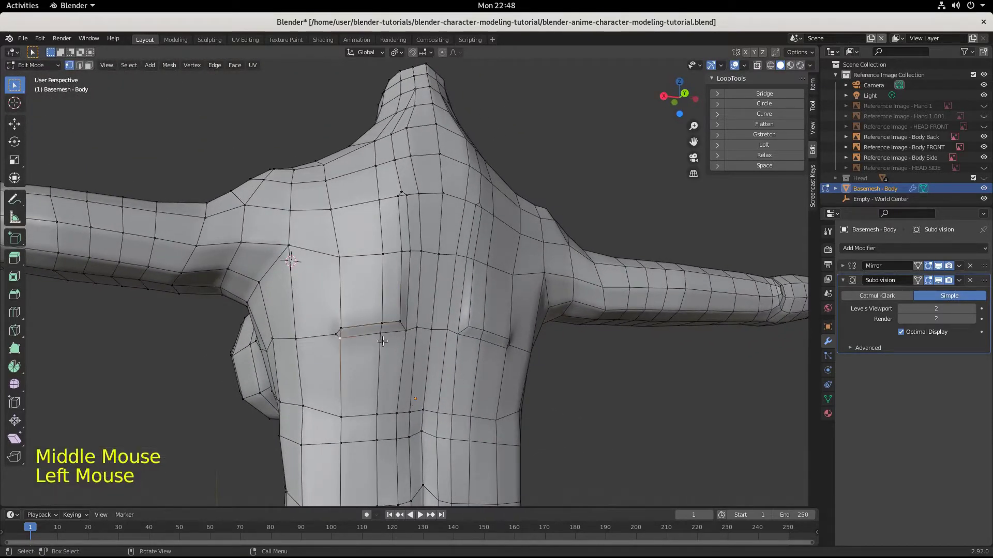
shift+click(382, 336)
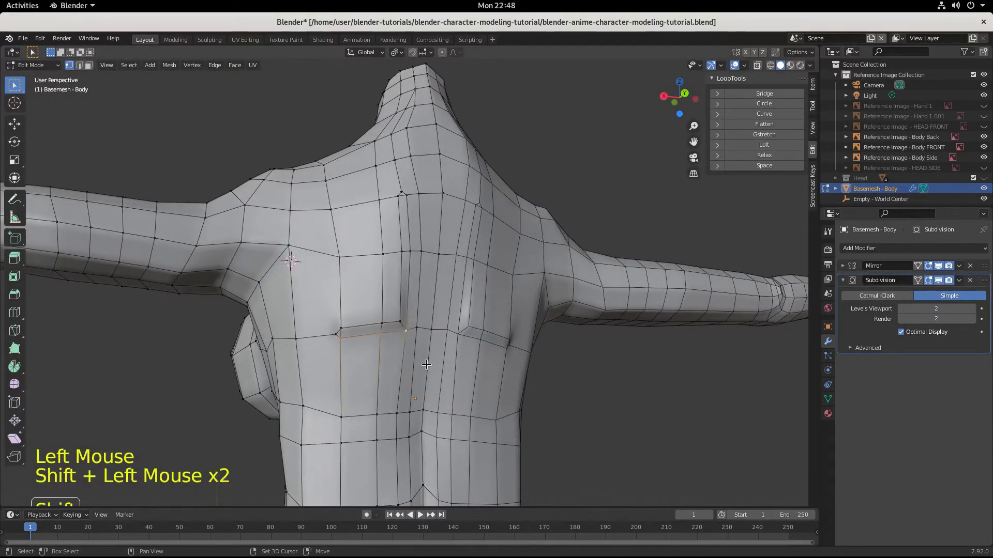
shift+middle_drag(426, 365, 590, 386)
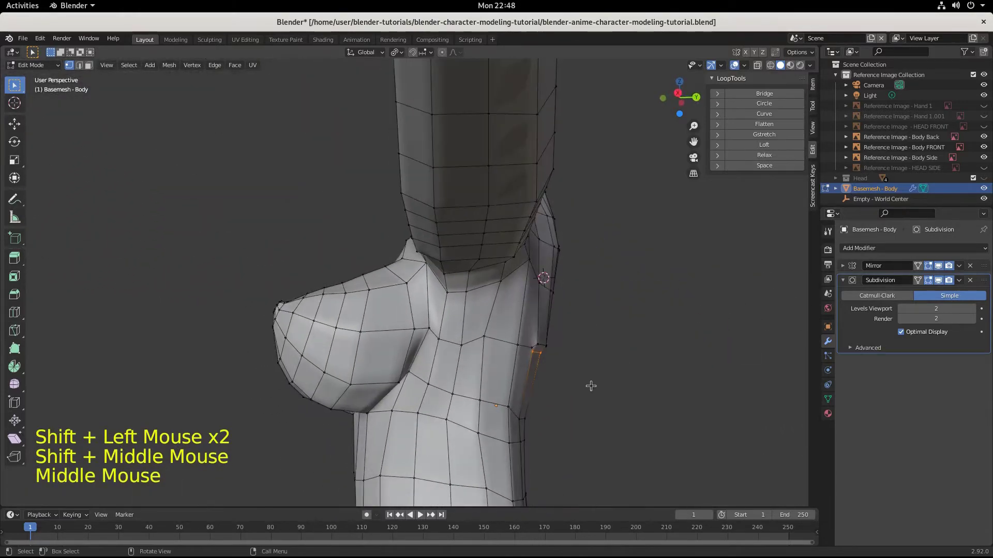
key(g)
key(y)
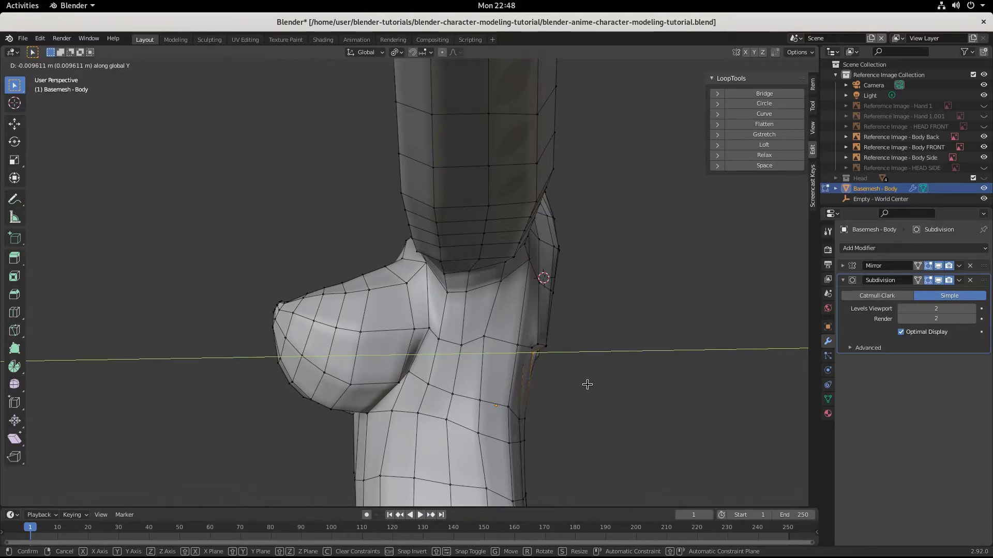
click(587, 384)
Switch the body's Subdivision modifier back to Catmull-Clark.
scroll(581, 388, down, 3)
middle_drag(579, 390, 900, 321)
scroll(473, 404, up, 2)
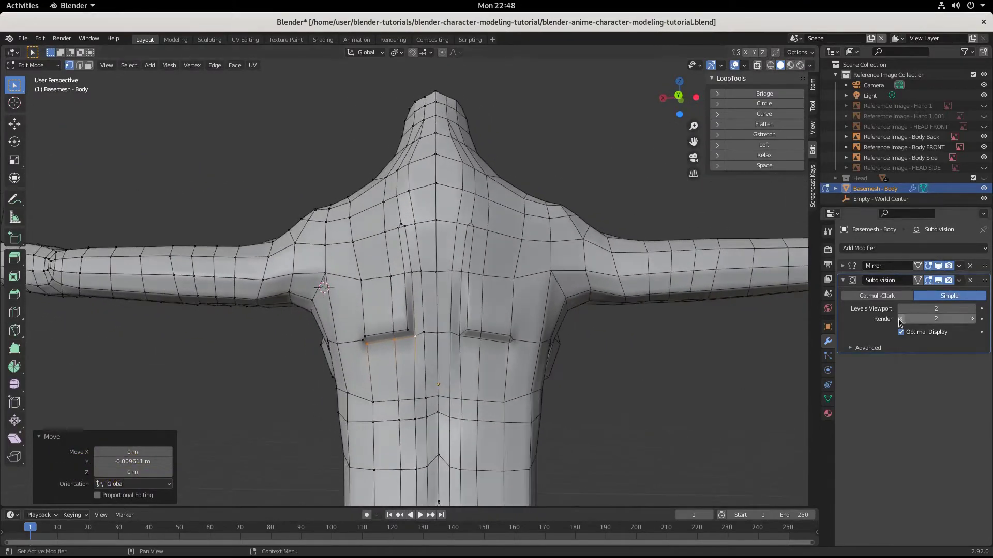
click(871, 295)
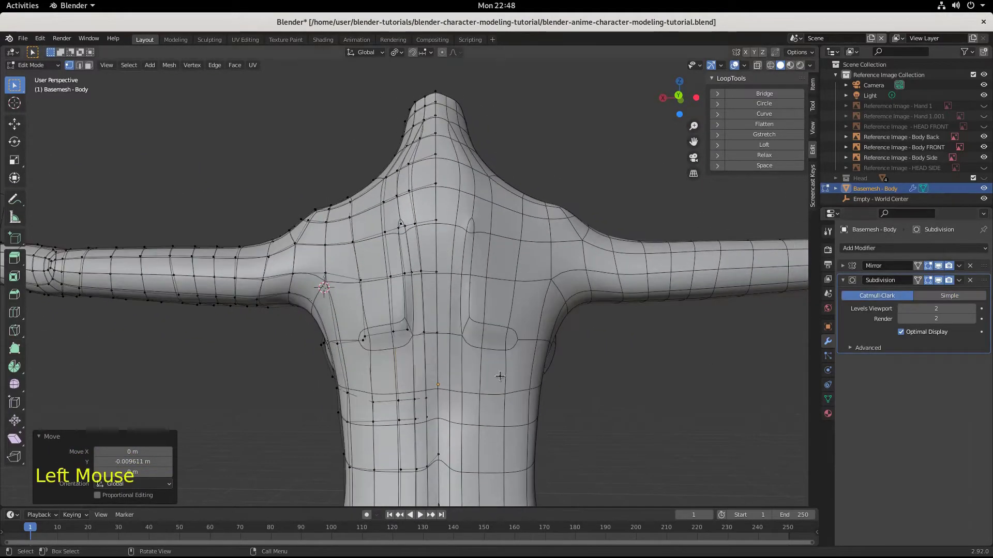
Shift the top and mid-height vertices of the vertical beveled strip toward the spine, about 0.0135 m and 0.007 m respectively.
scroll(512, 378, down, 1)
middle_drag(511, 379, 497, 362)
scroll(465, 330, up, 2)
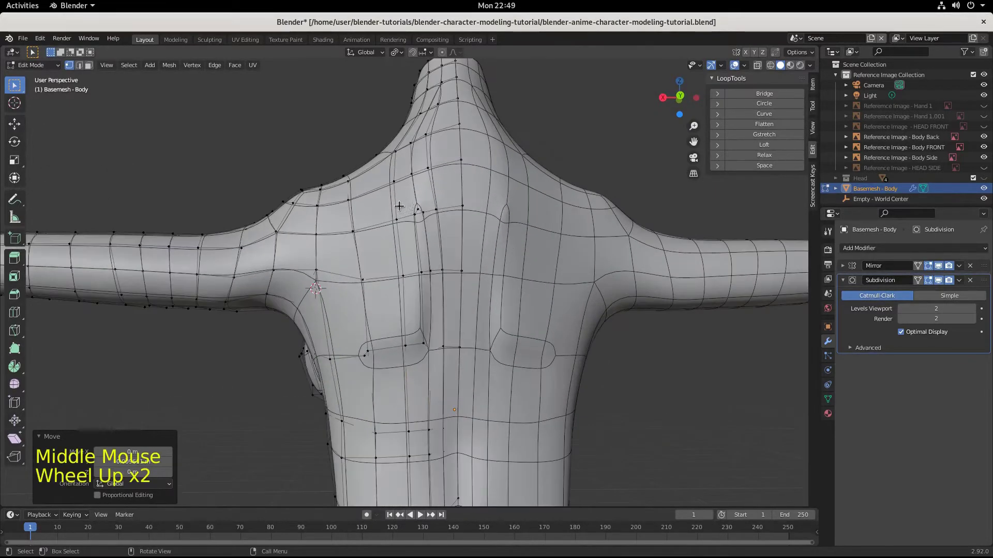
click(420, 213)
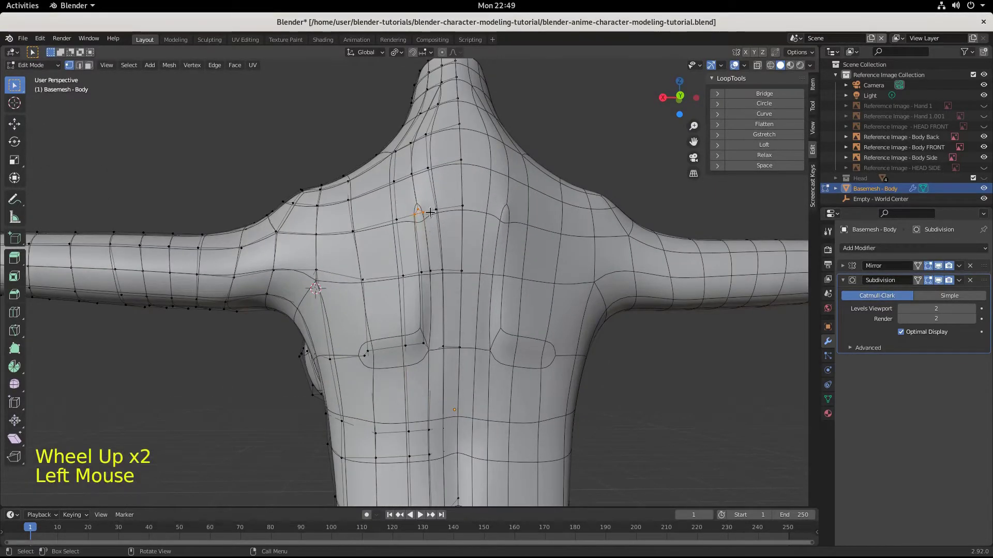
shift+click(435, 210)
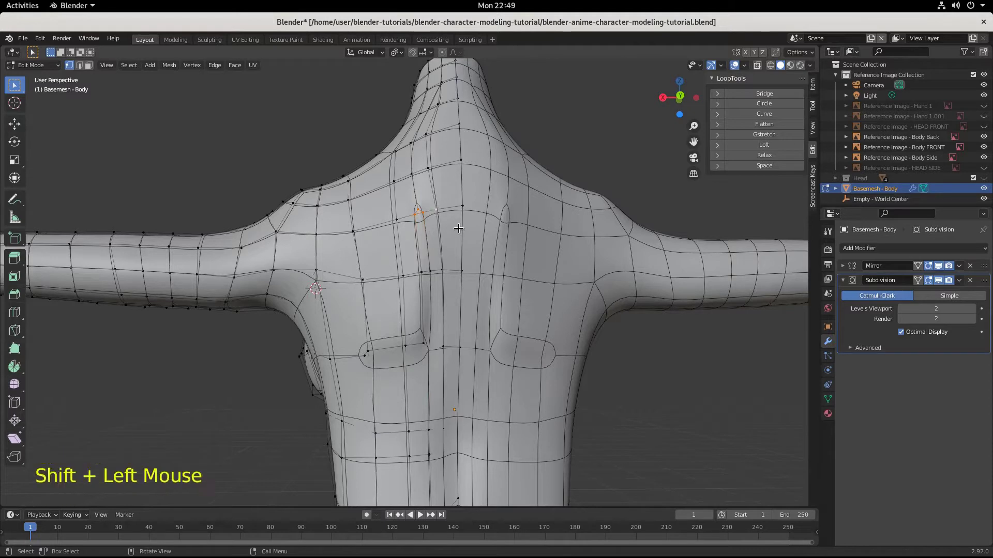
key(g)
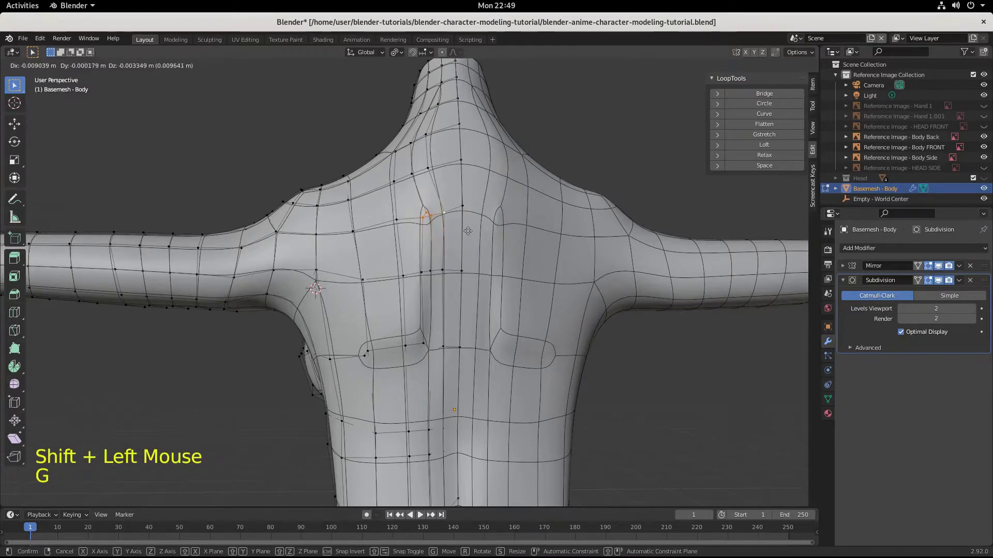
click(466, 233)
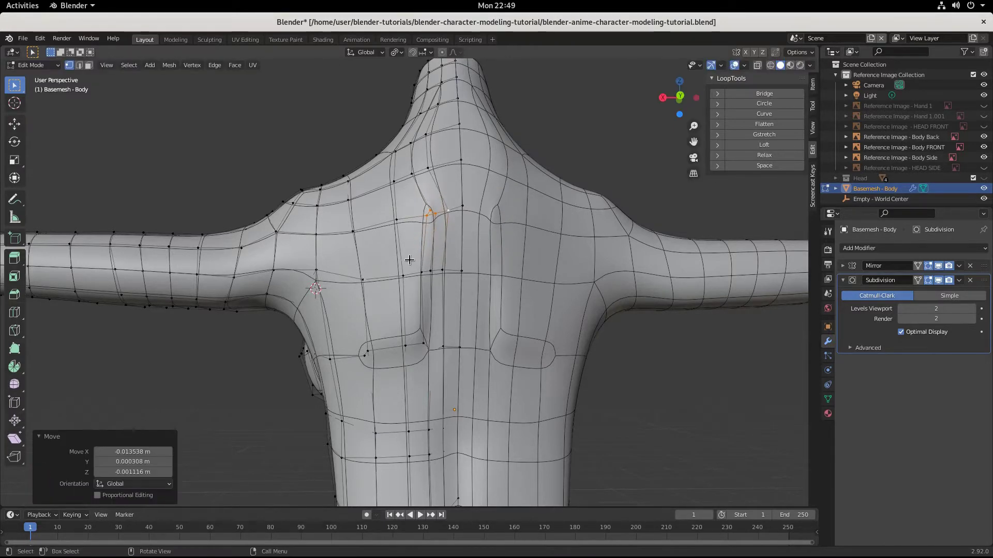
click(443, 273)
key(g)
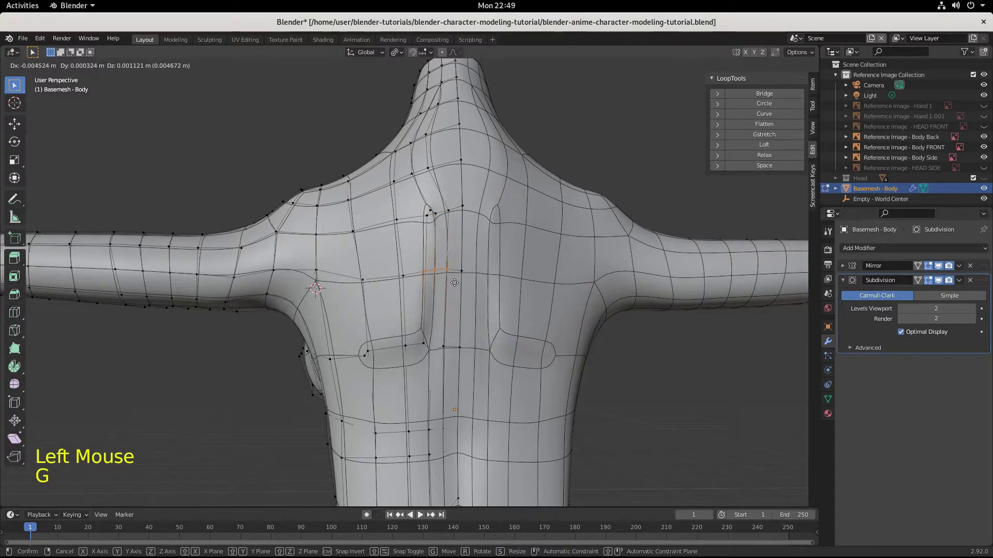
click(457, 281)
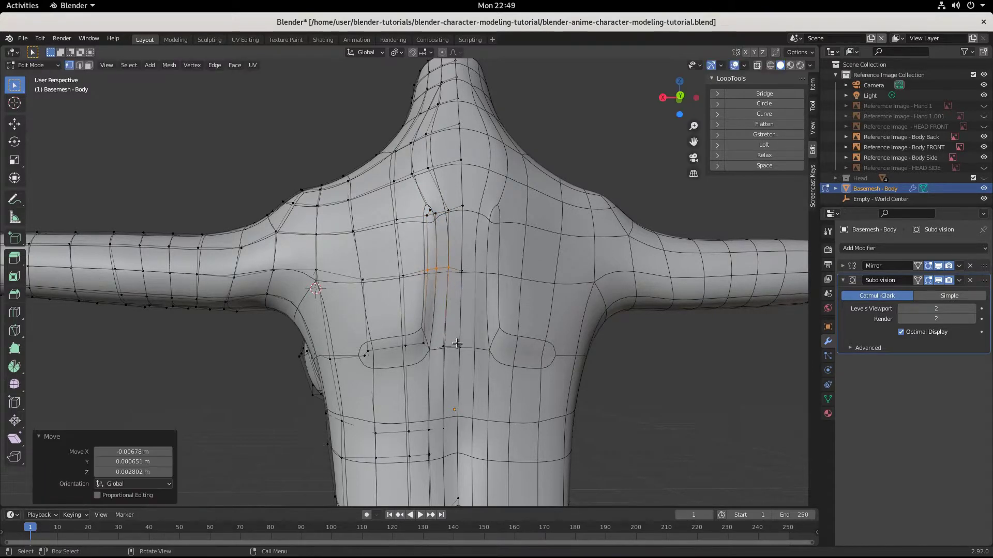
Raise the inner upper vertices of the horizontal beveled strip by about 0.02 m and its outer-end vertices by about 0.012 m.
click(424, 344)
key(g)
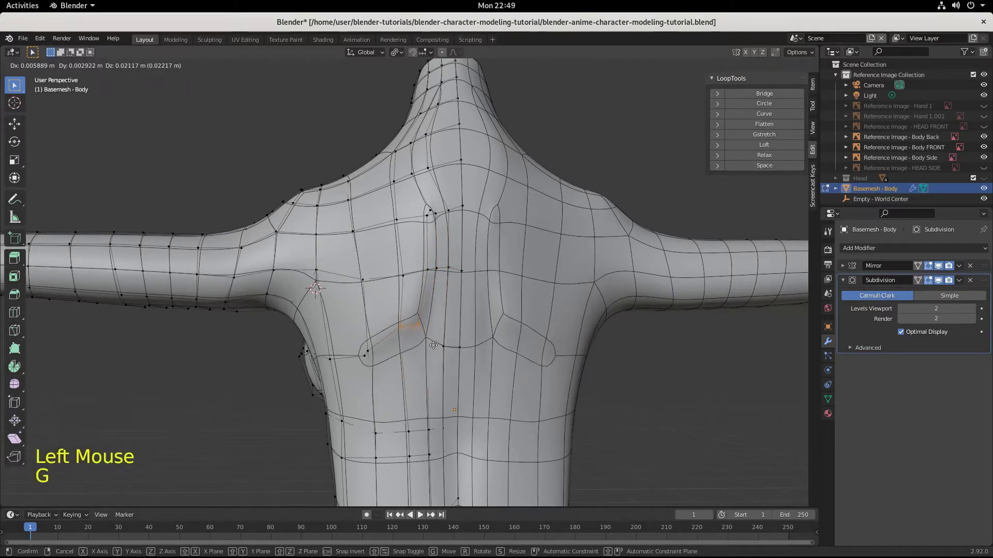
click(435, 346)
drag(354, 339, 371, 356)
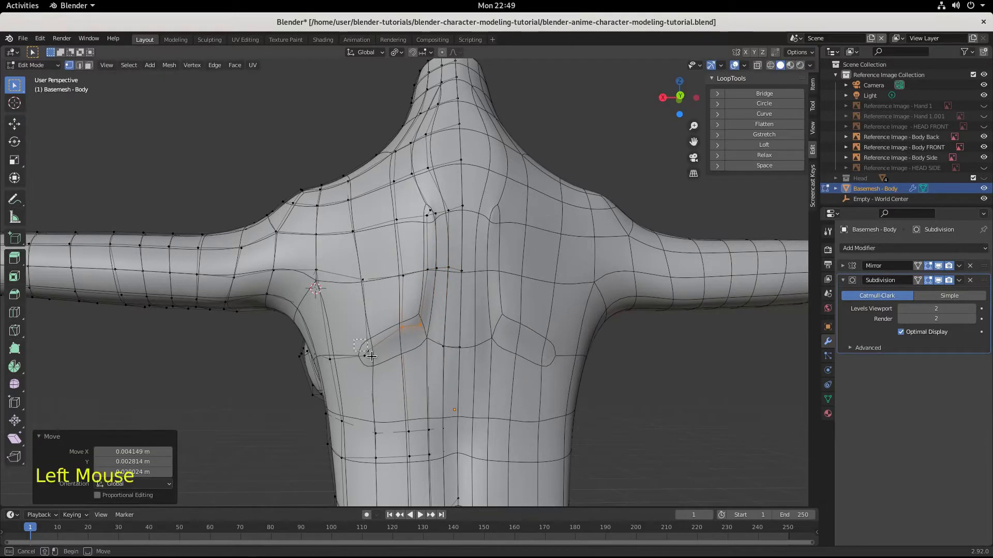
key(g)
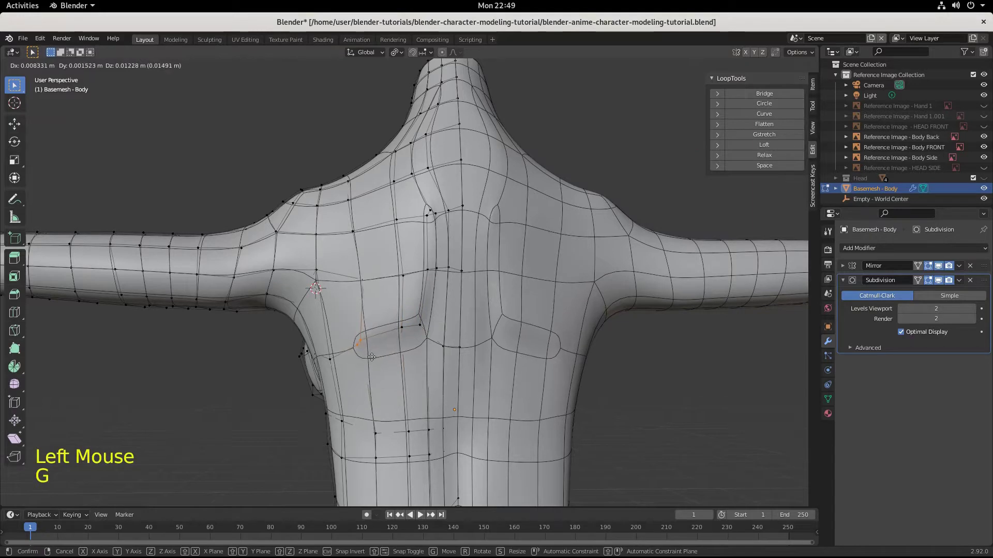
click(372, 357)
Raise the side vertex just outside the strip's outer end by about 0.008 m and set the Subdivision modifier to Simple.
click(332, 355)
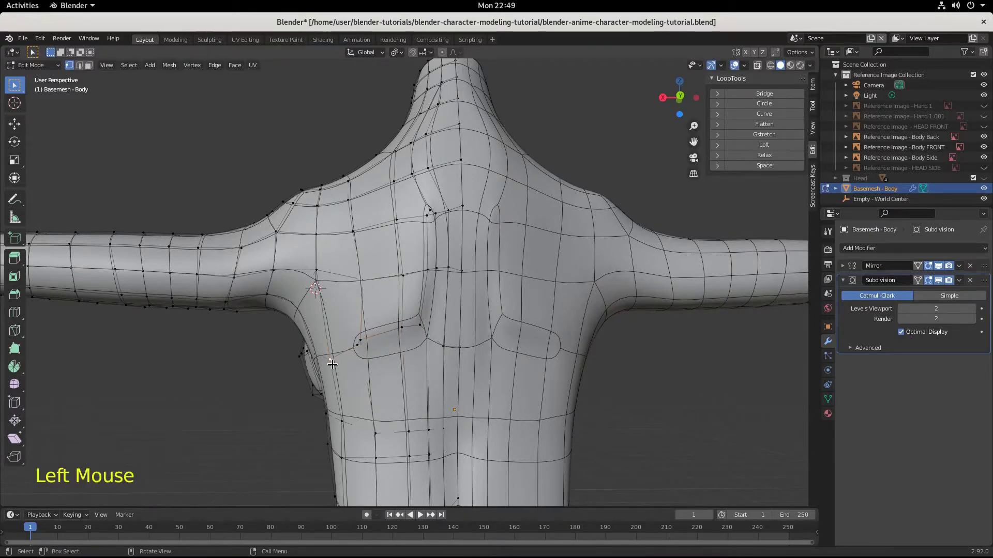
key(g)
click(334, 357)
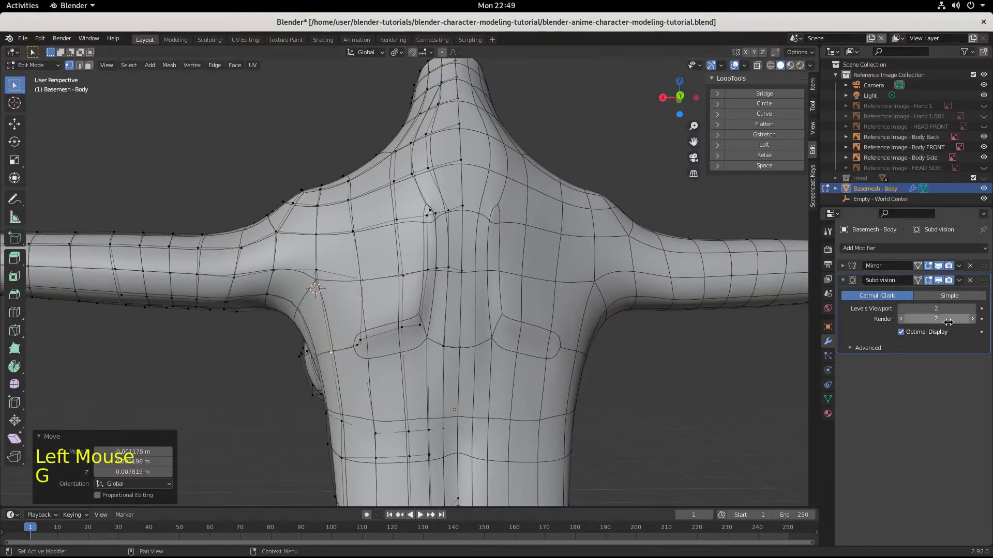
click(949, 295)
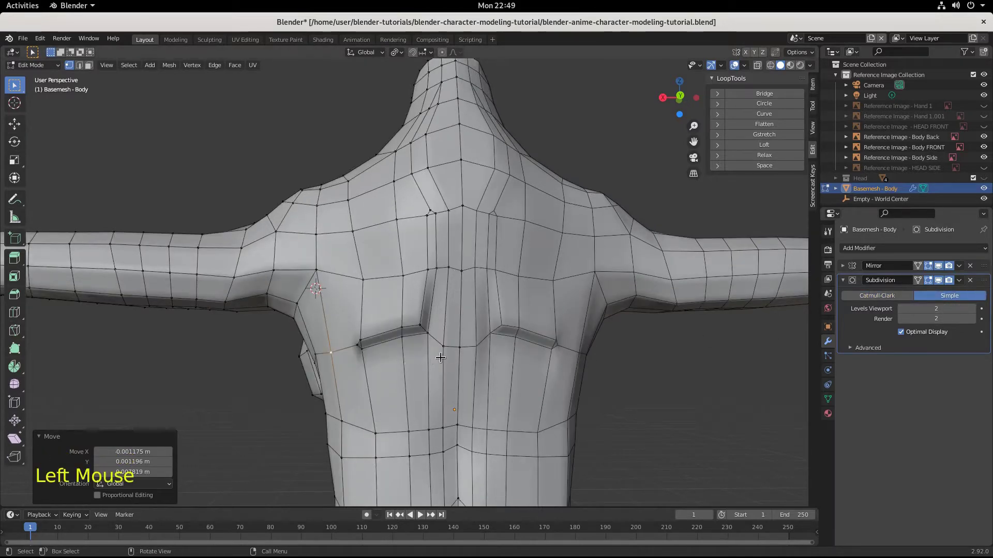
Raise the vertex at the horizontal strip's inner end by about 0.006 m and shift the vertical strip's inner mid-height vertex about 0.007 m toward the spine.
middle_drag(428, 336, 367, 370)
key(g)
click(322, 326)
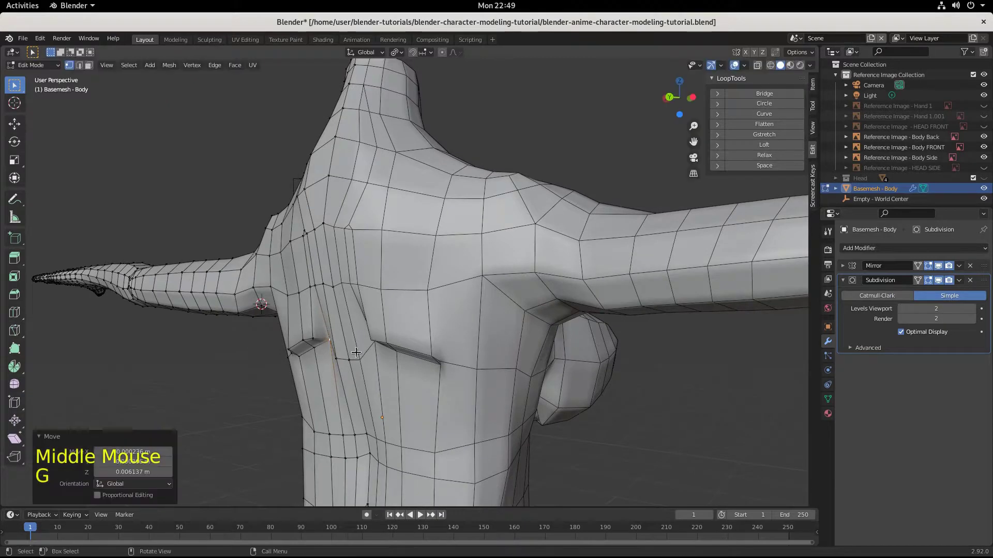
click(314, 288)
key(g)
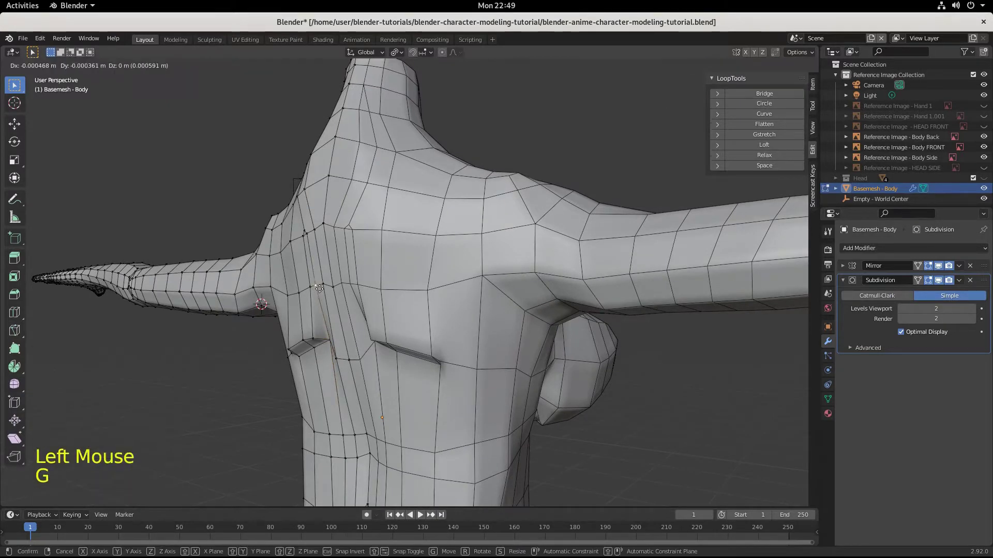
click(325, 287)
Nudge the vertices at the vertical strip's upper end by about 0.002 to 0.004 m and adjust its outer mid-height vertex slightly.
click(309, 234)
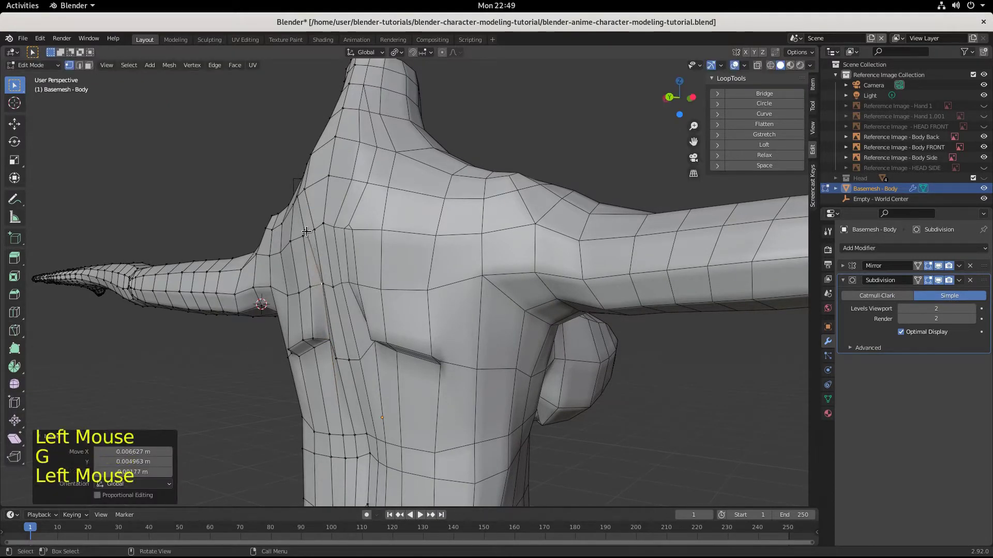
key(g)
click(310, 233)
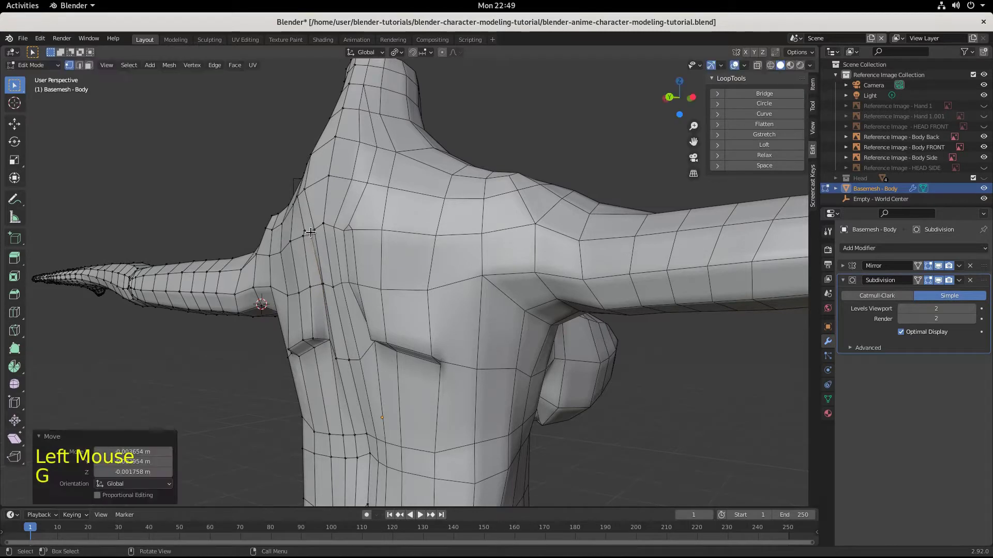
click(309, 230)
key(g)
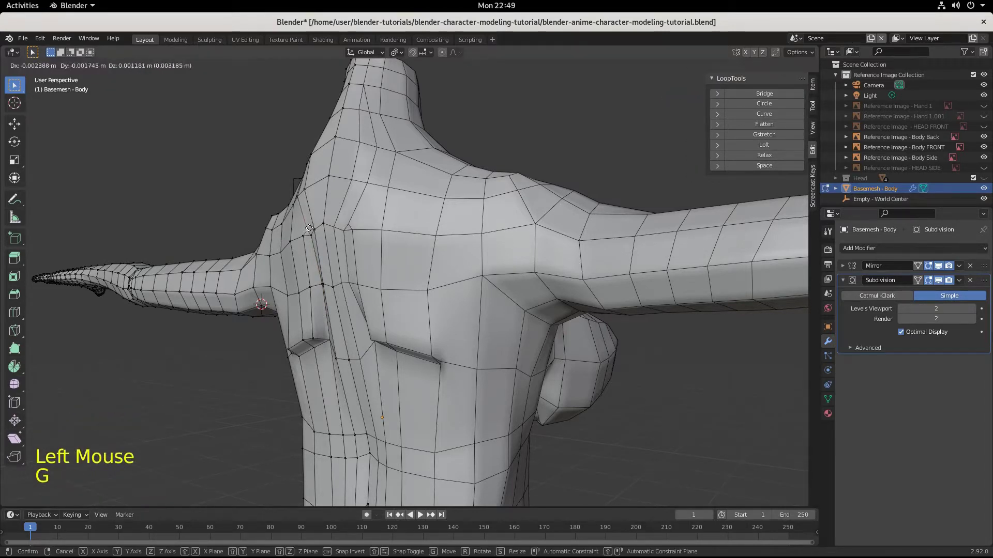
click(307, 231)
click(302, 237)
key(g)
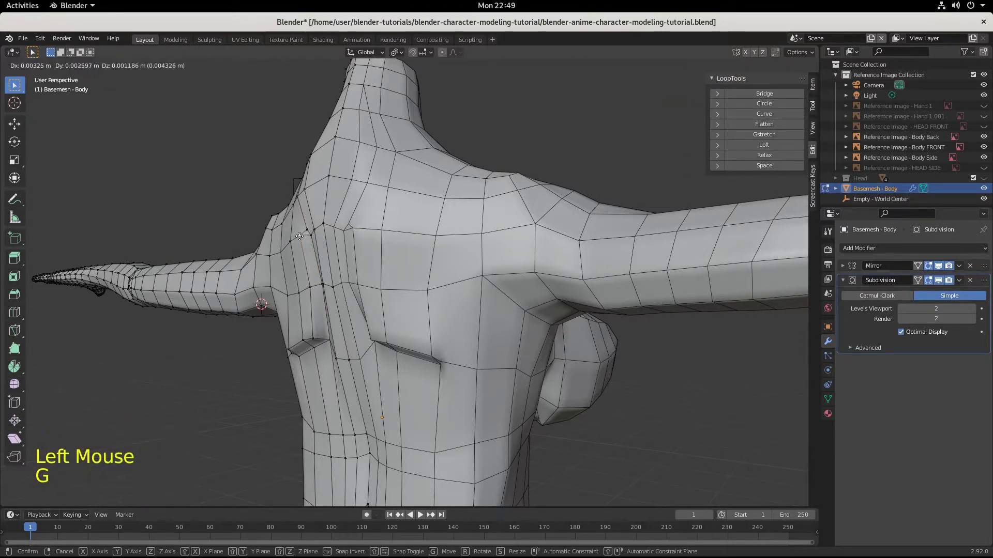
click(300, 235)
key(g)
click(309, 282)
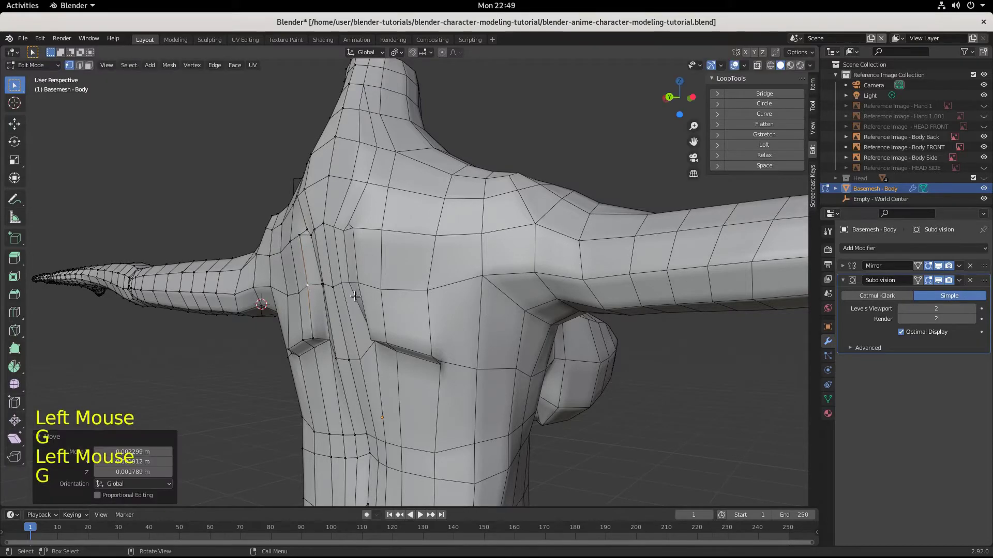
Set the body's Subdivision modifier to Catmull-Clark and inspect the smoothed shoulder blade shape.
middle_drag(308, 283, 500, 392)
scroll(440, 304, down, 2)
scroll(493, 407, down, 2)
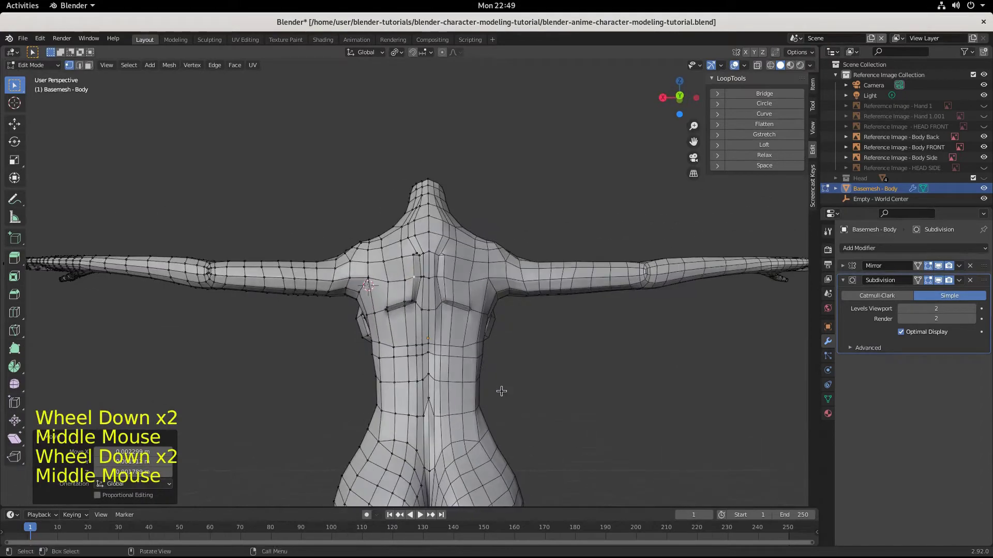
click(882, 297)
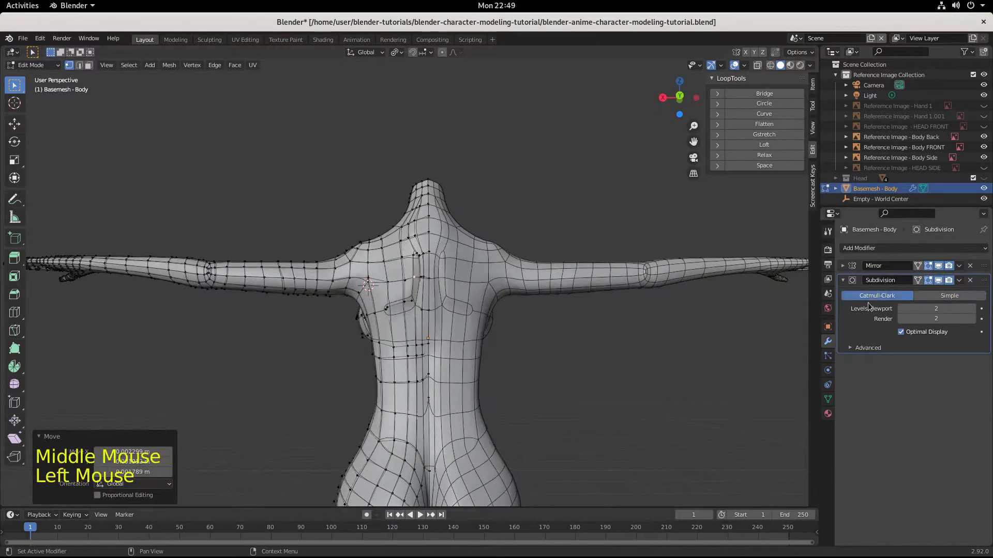
scroll(481, 377, down, 2)
middle_drag(481, 377, 230, 178)
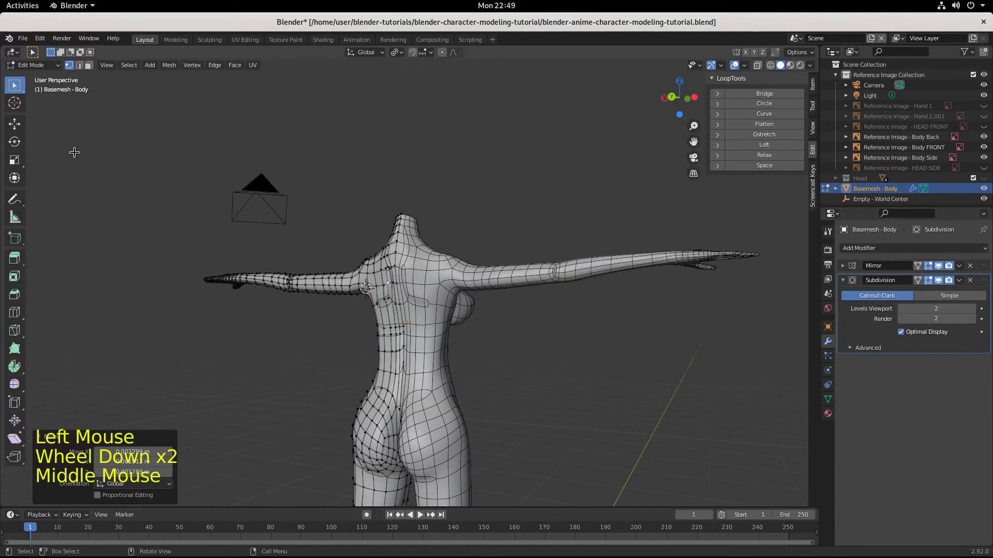
middle_drag(339, 431, 419, 392)
scroll(388, 410, up, 3)
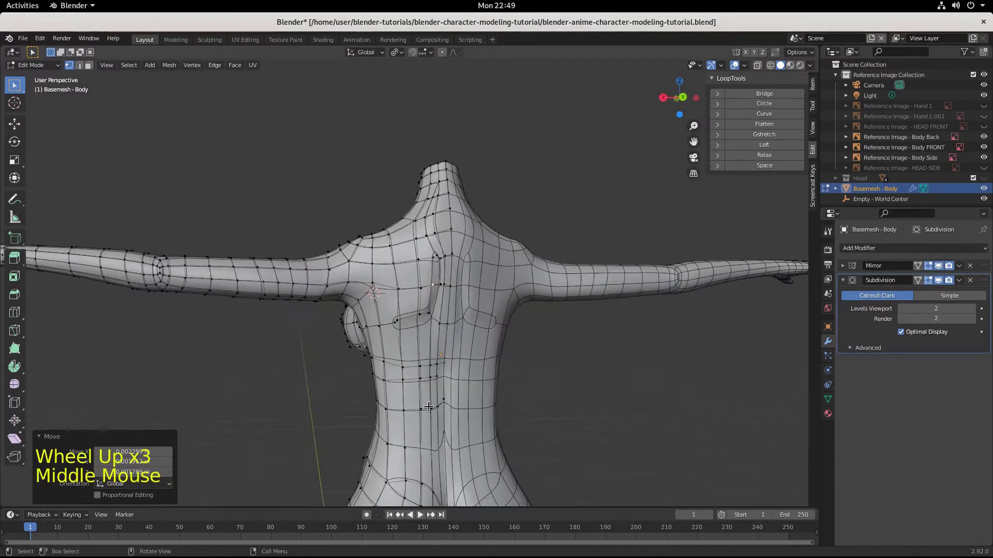
Move the middle vertex on the horizontal strip's upper edge about 0.008 m outward and 0.004 m down.
scroll(419, 392, up, 2)
click(437, 337)
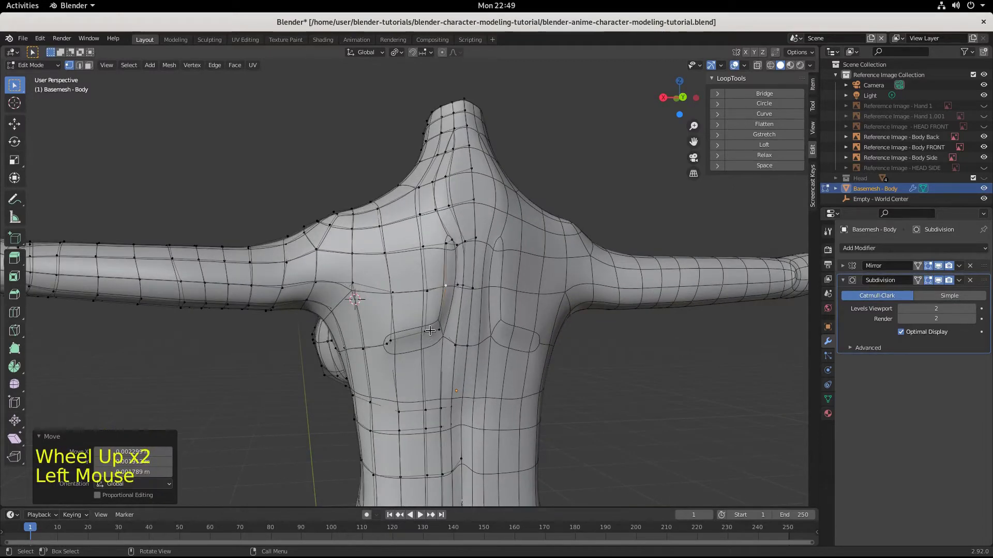
click(427, 331)
key(g)
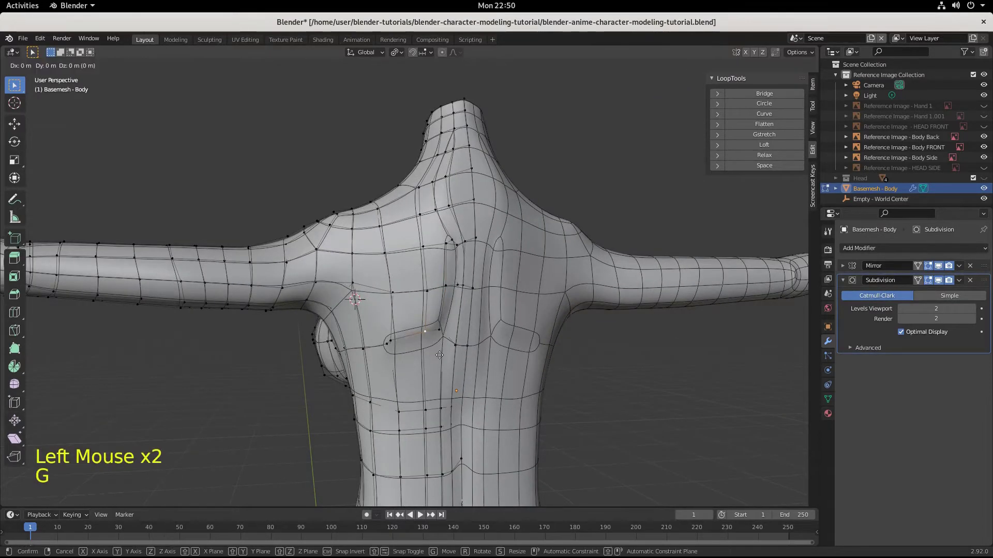
click(433, 358)
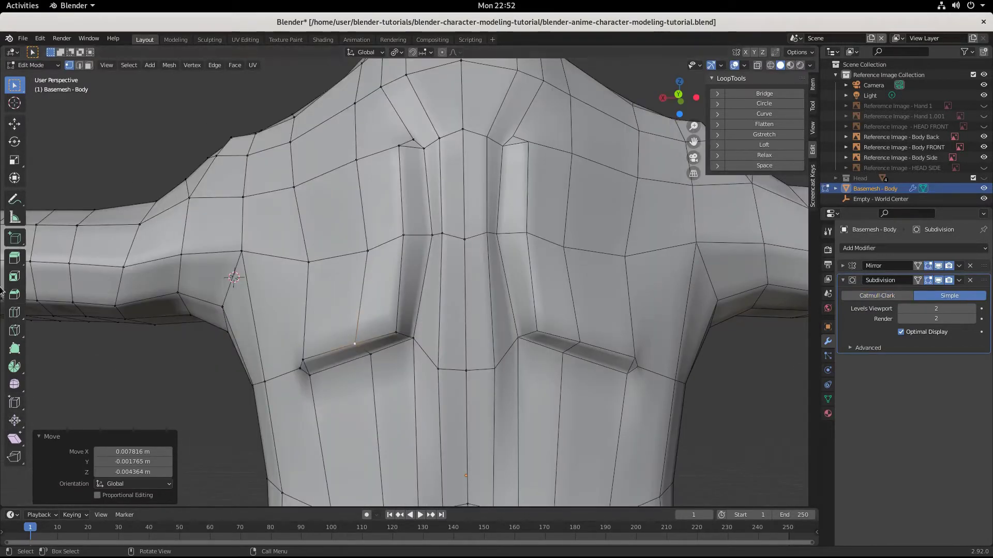
Cut a new edge line with the Knife along the middle of the horizontal and vertical strips, from outer end to top, and return to selecting.
click(15, 330)
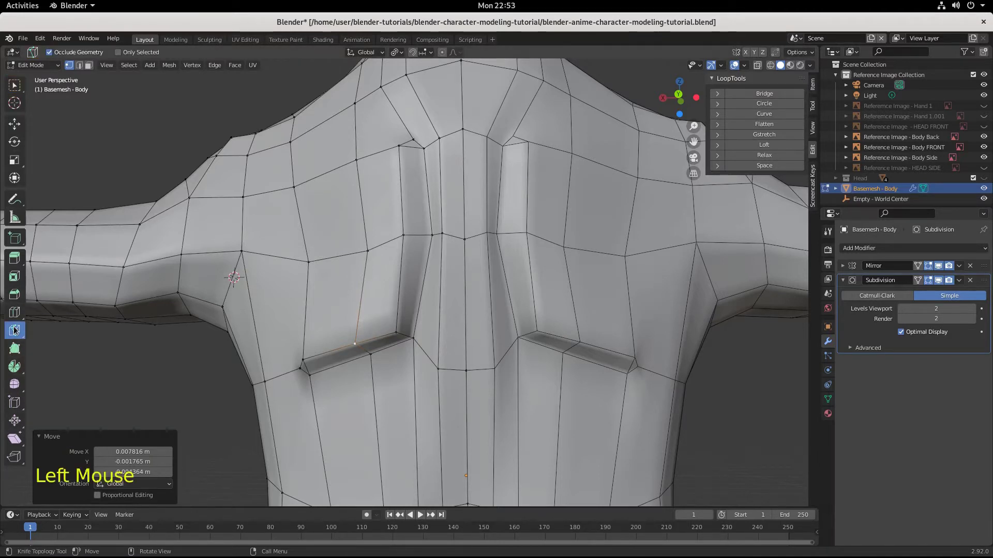
click(308, 364)
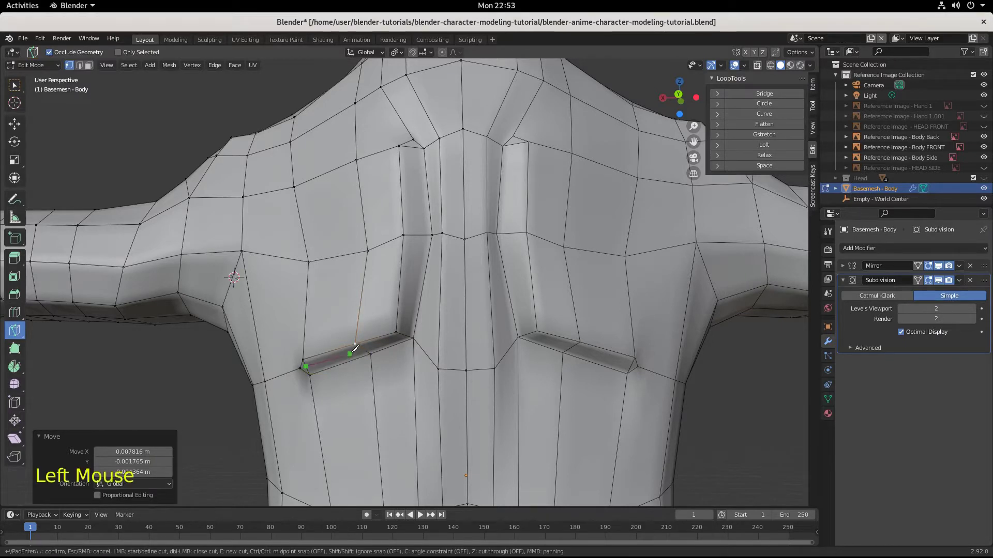
click(405, 335)
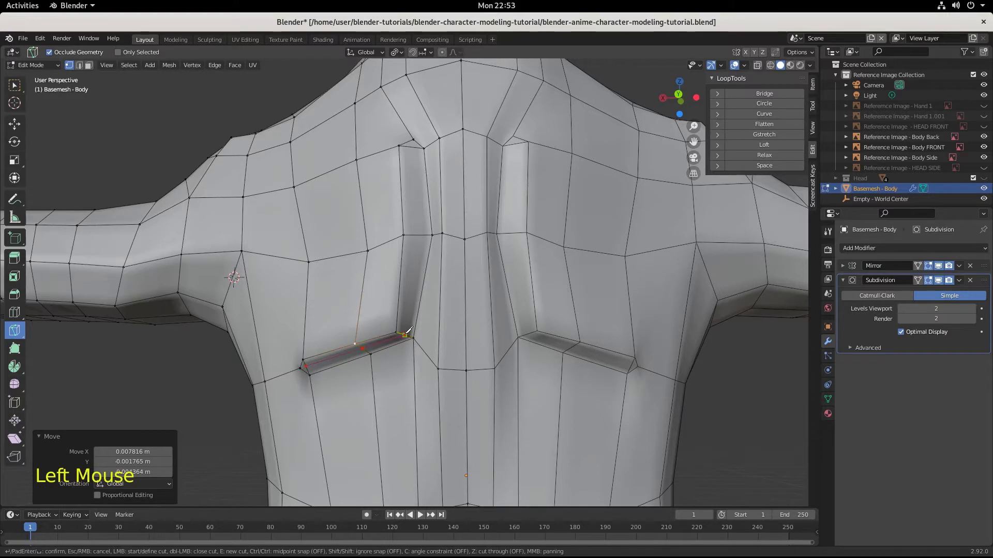
click(417, 235)
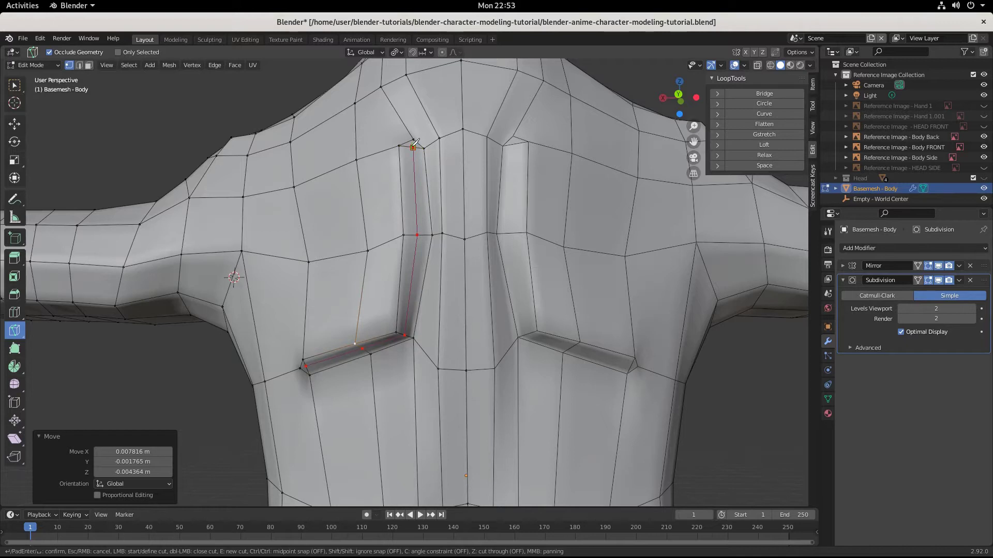
click(413, 147)
key(Return)
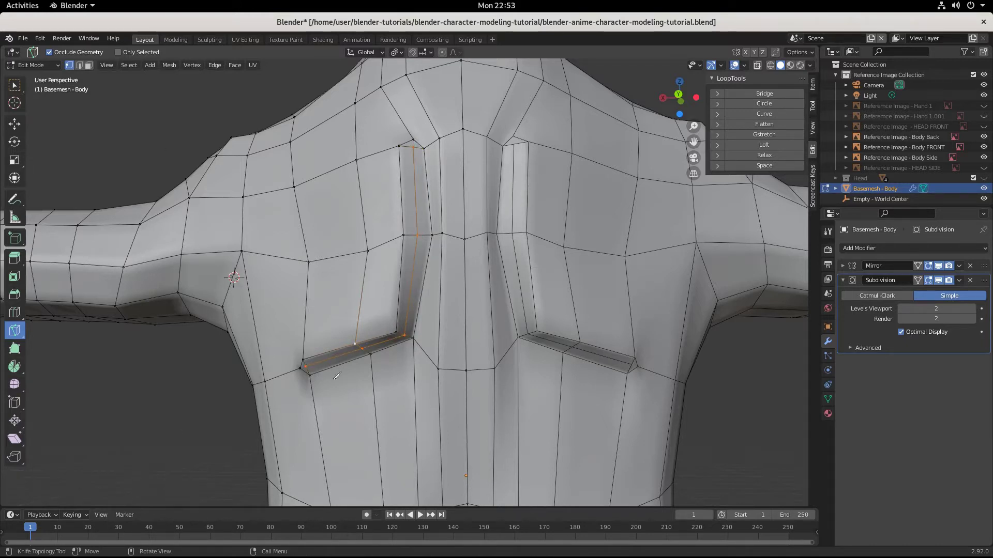
click(15, 85)
Push the three upper-back vertices in the column beside the spine about 0.003 m into the body along Y.
scroll(375, 256, down, 2)
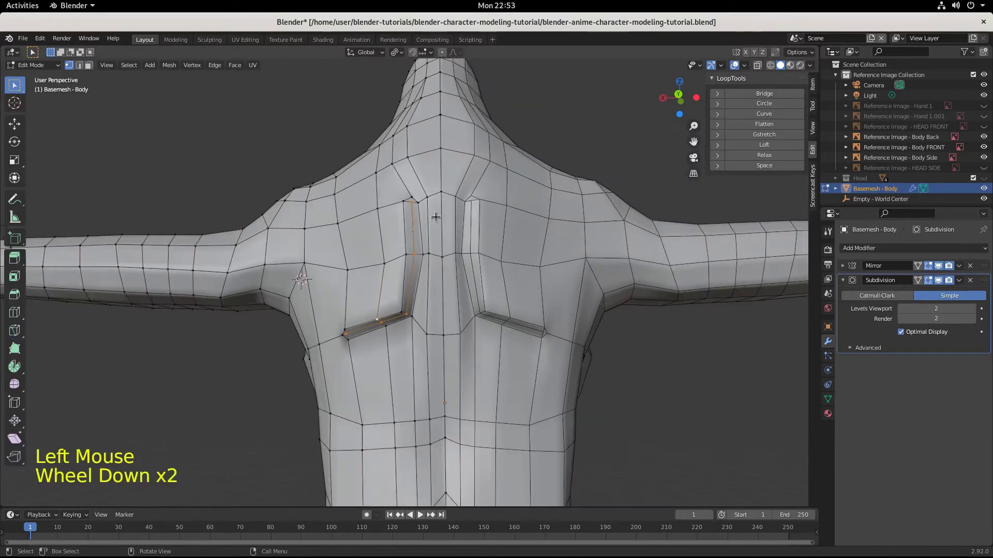
middle_drag(436, 217, 547, 346)
click(462, 241)
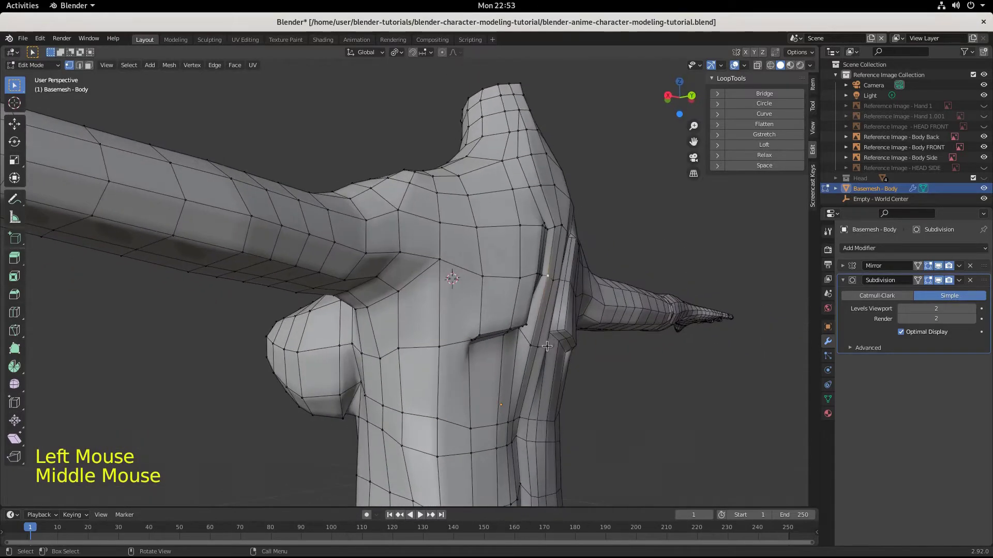
click(554, 228)
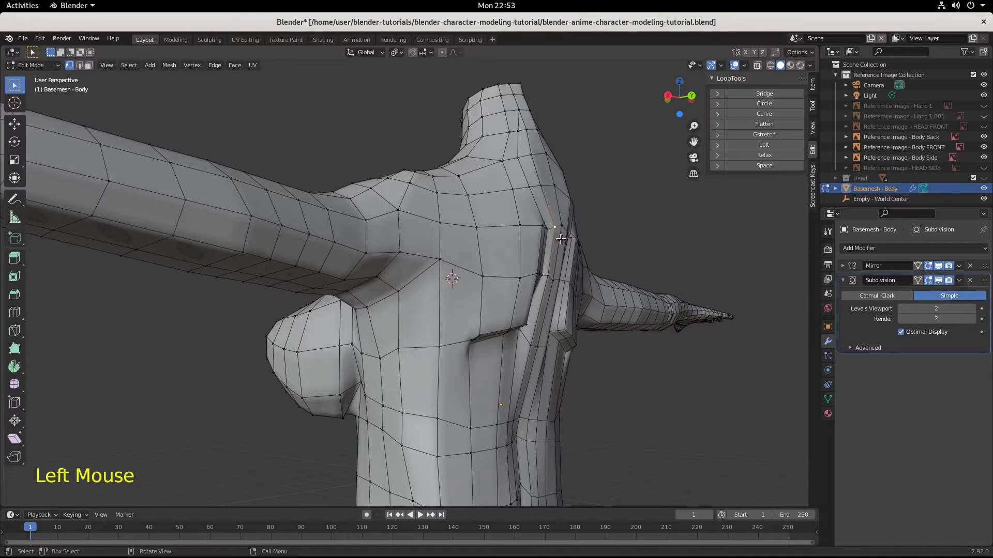
shift+click(548, 276)
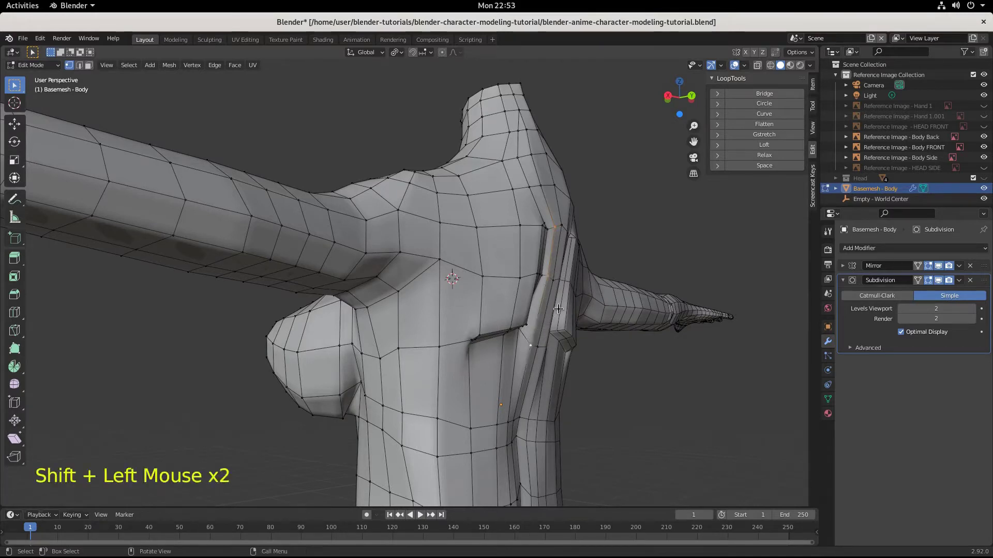
key(g)
key(y)
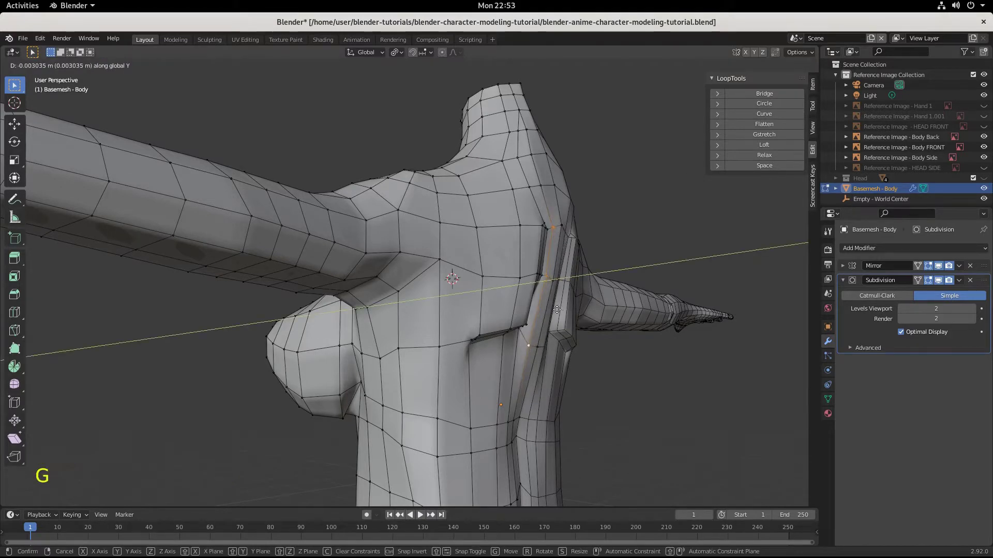
click(557, 309)
Push the three upper-back vertices on the spine's center line about 0.005 m into the body along Y.
click(559, 229)
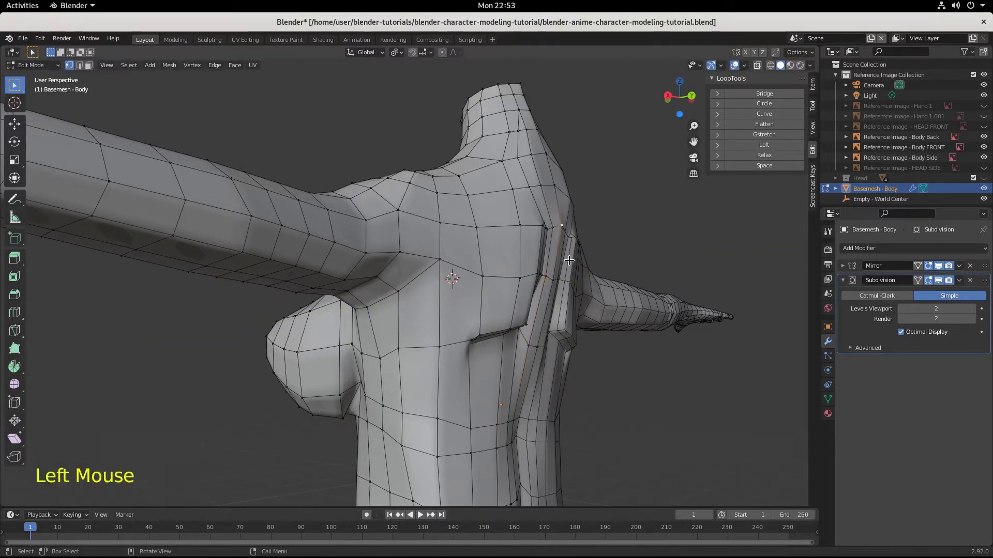
shift+click(551, 281)
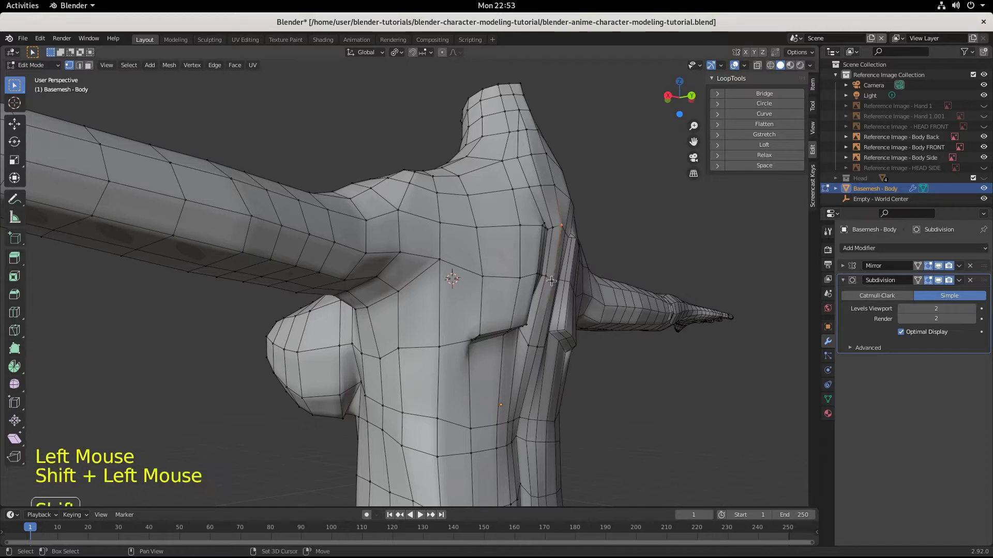
shift+click(535, 347)
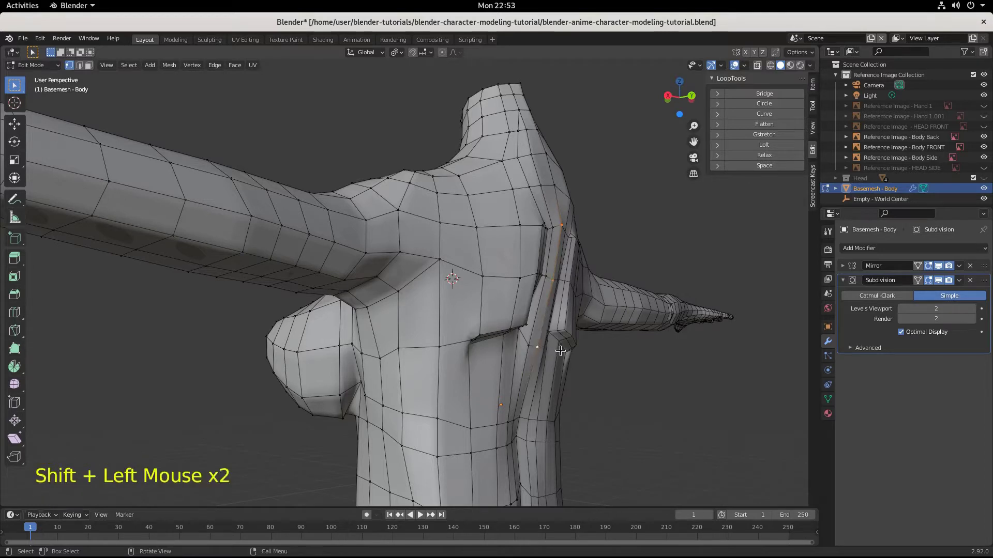
key(g)
key(y)
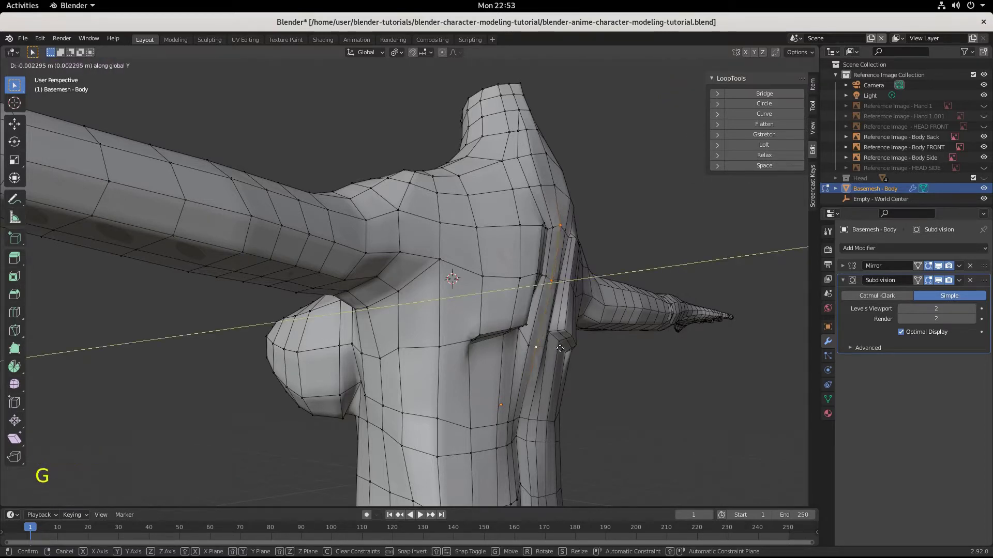
click(558, 349)
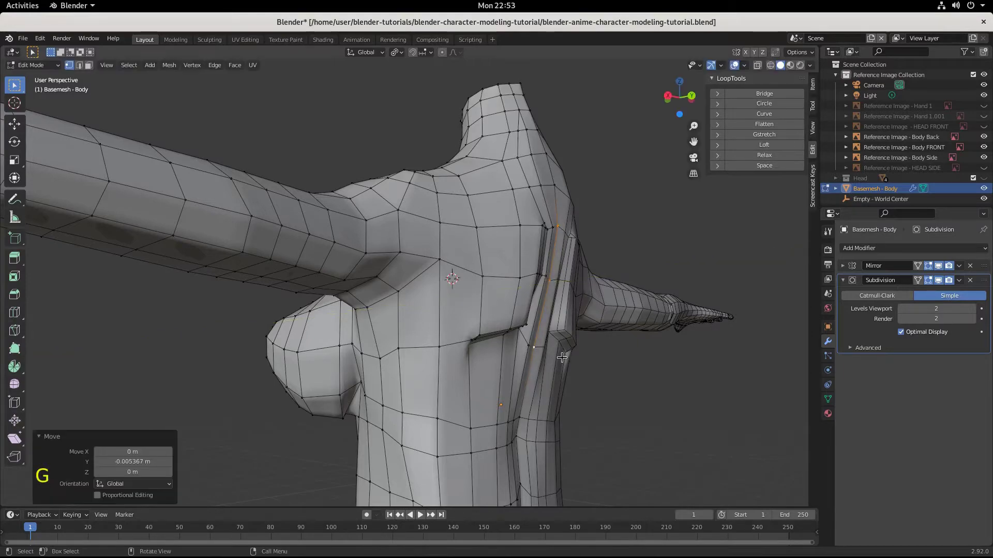
Move the mid-height vertex beside the spine about 0.008 m up and inward, and raise the neighbouring spine vertex by about 0.01 m.
middle_drag(558, 349, 481, 345)
click(421, 280)
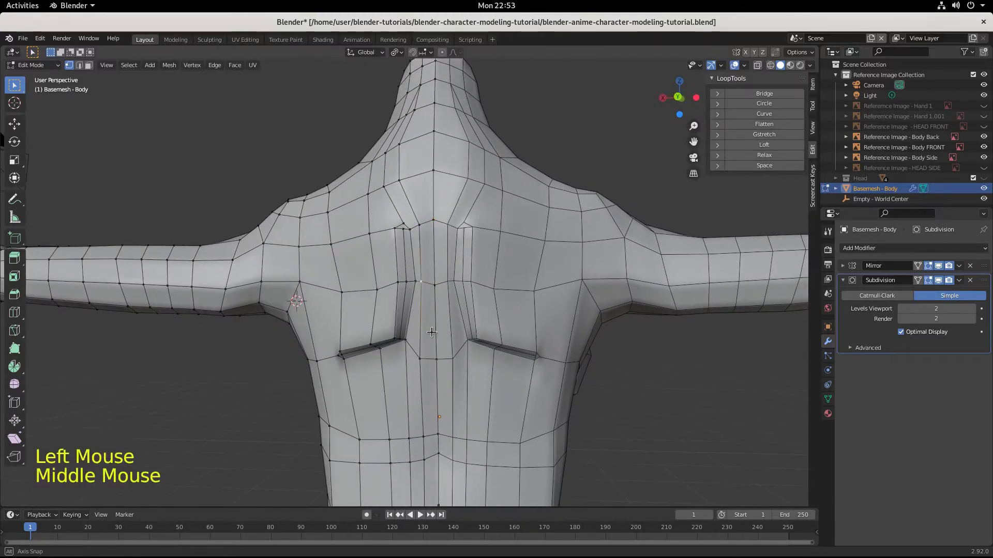
middle_drag(421, 280, 406, 313)
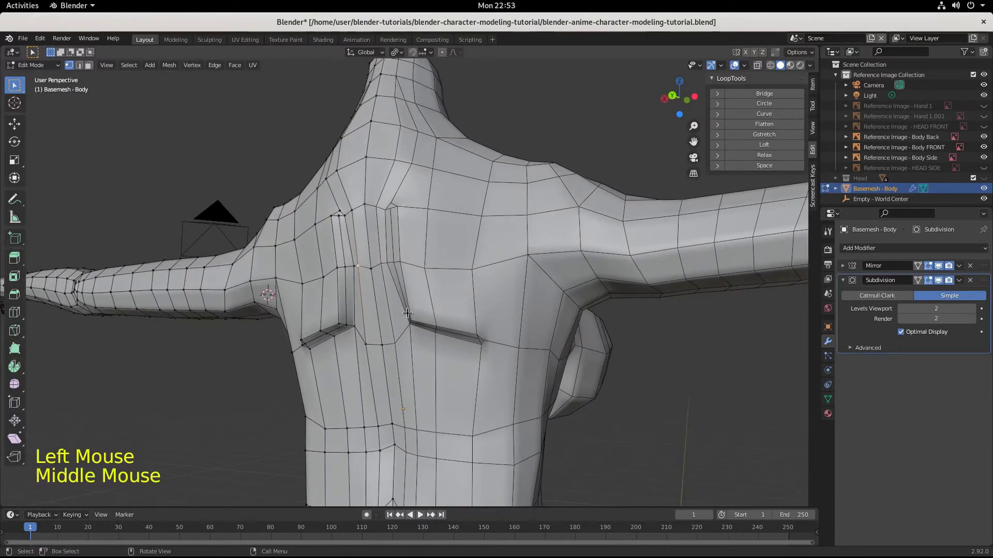
key(g)
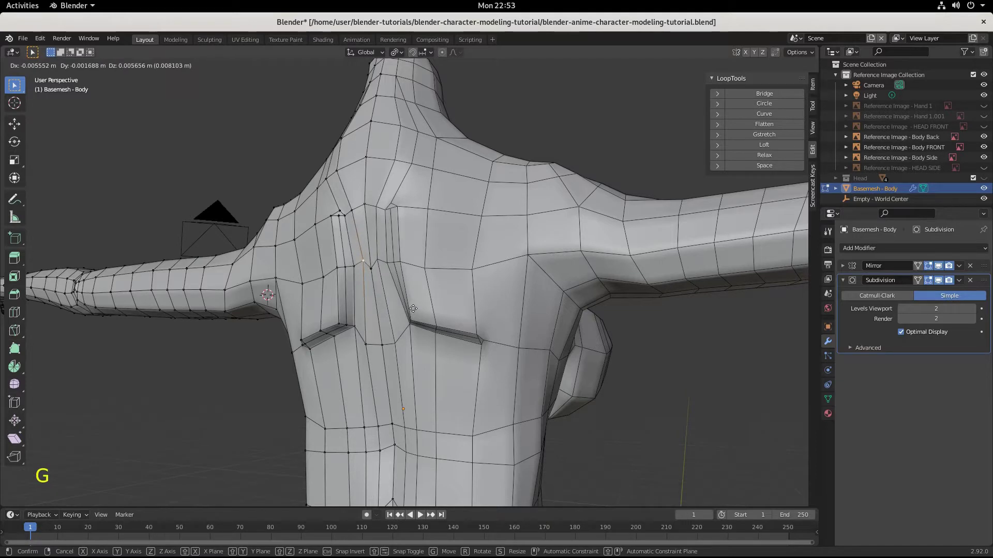
click(374, 269)
key(g)
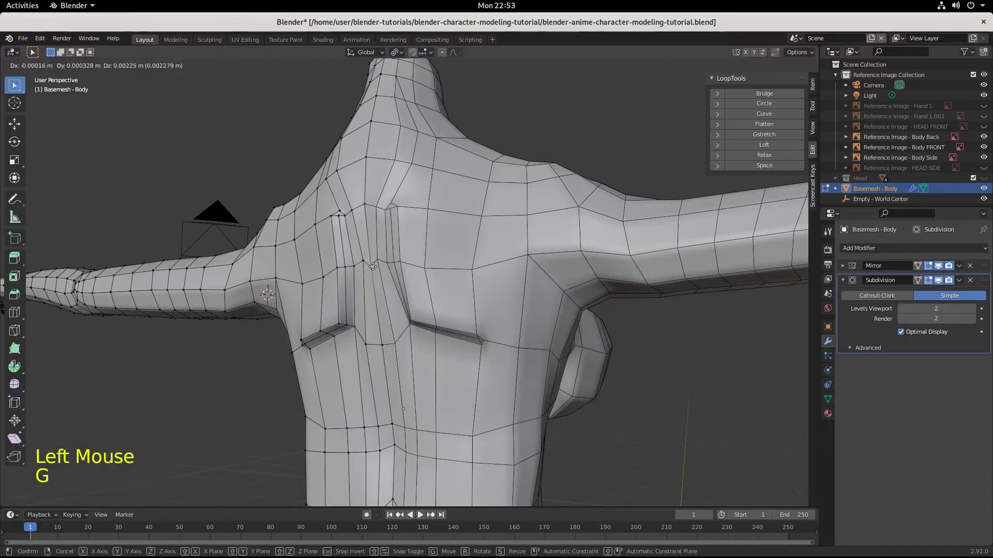
click(373, 262)
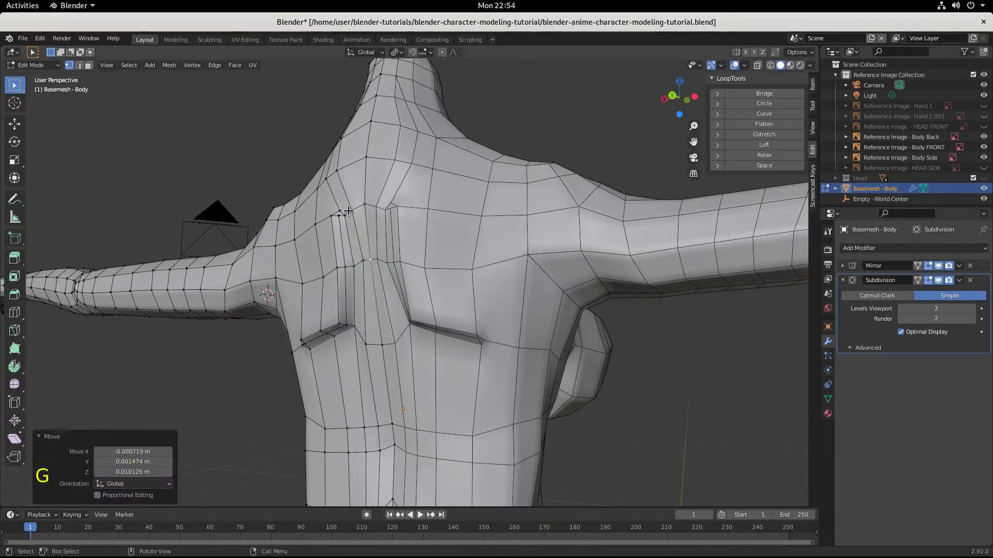
Raise two vertices beside the spine at the height of the shoulder blades' lower edges by about 0.02 m and 0.025 m.
click(365, 340)
key(g)
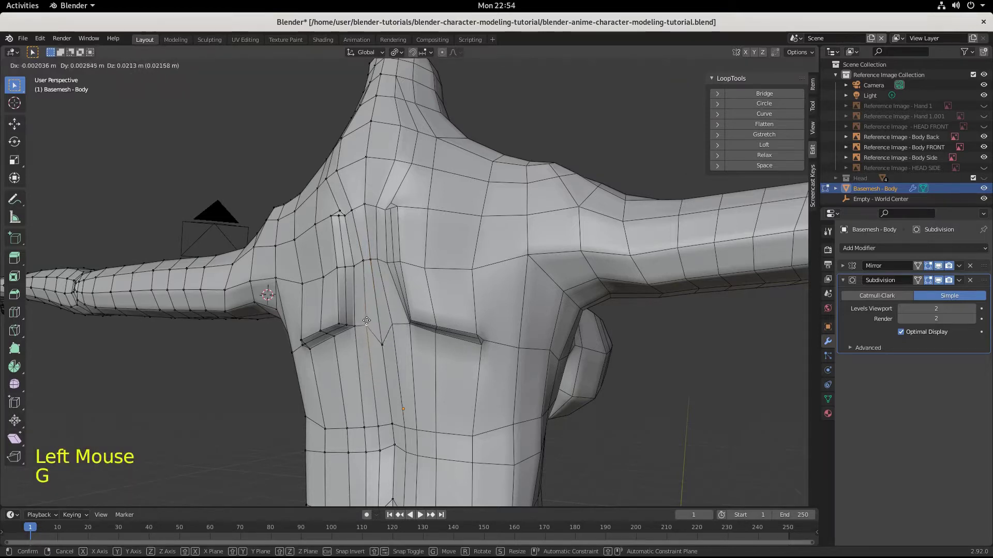
click(366, 321)
click(383, 344)
key(g)
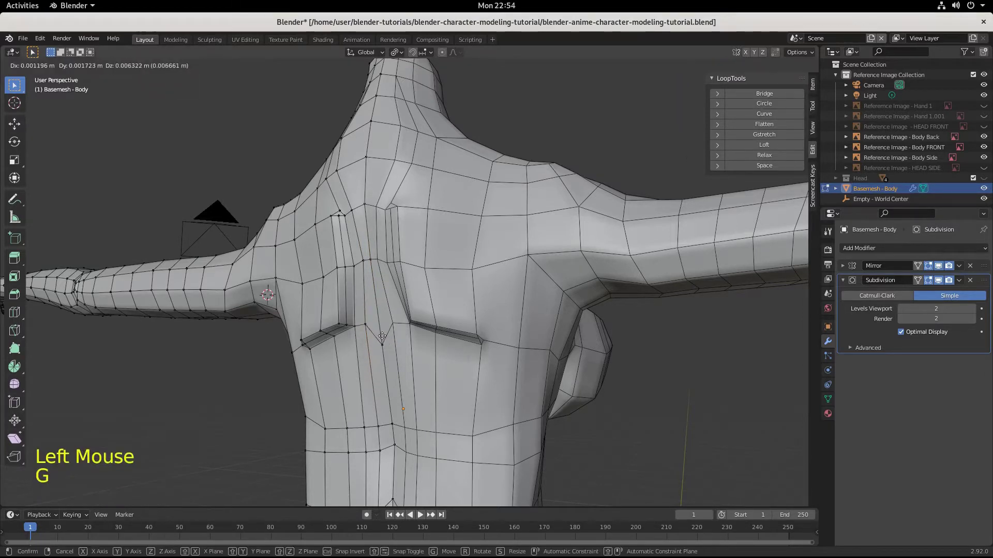
click(380, 338)
click(380, 338)
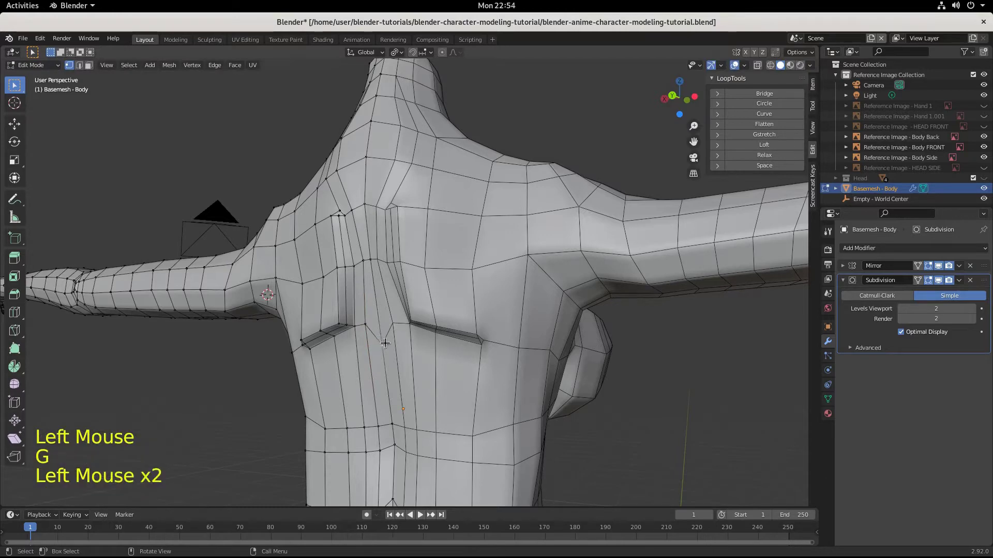
key(g)
click(388, 311)
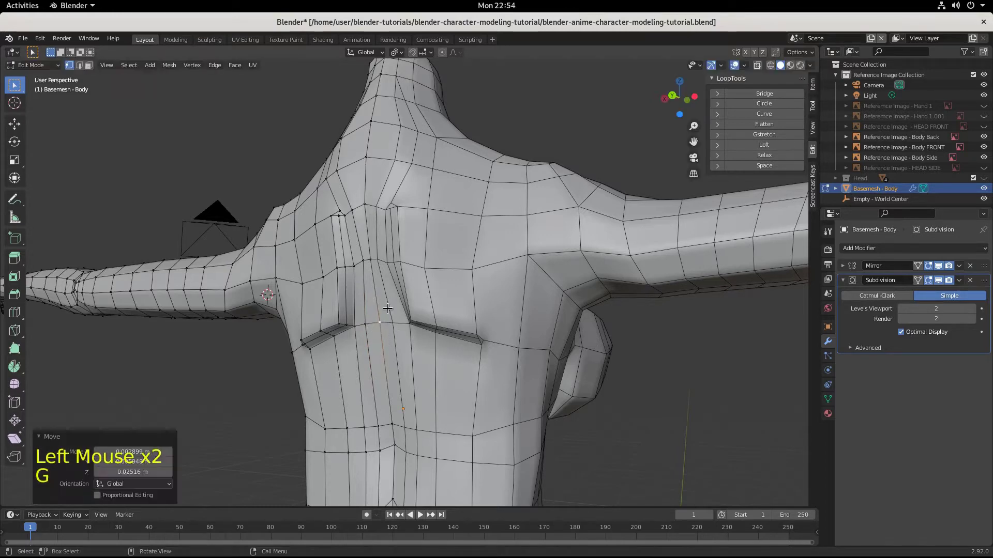
Set the body's Subdivision modifier to Catmull-Clark and view the smoothed back from behind.
middle_drag(389, 312, 522, 374)
scroll(433, 352, down, 3)
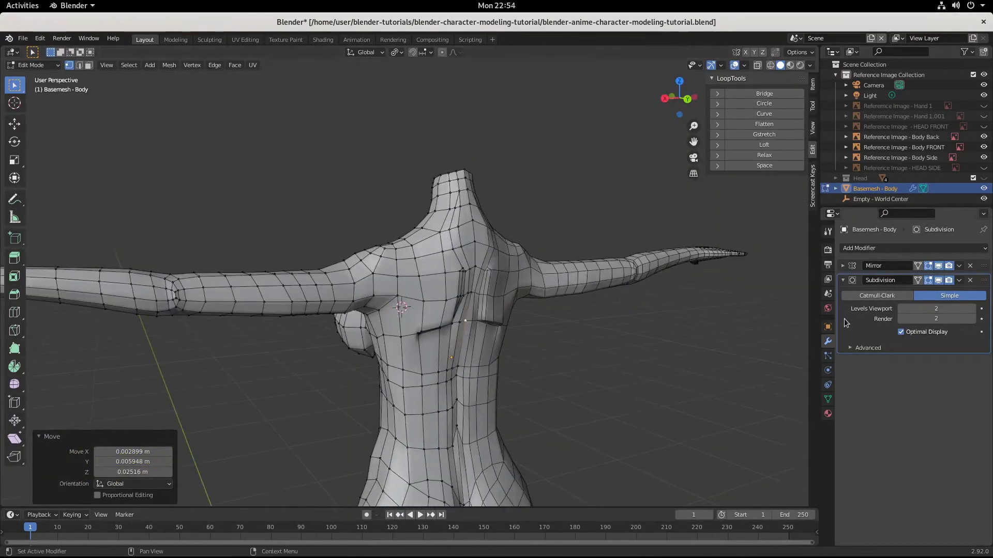
click(877, 296)
scroll(413, 354, up, 3)
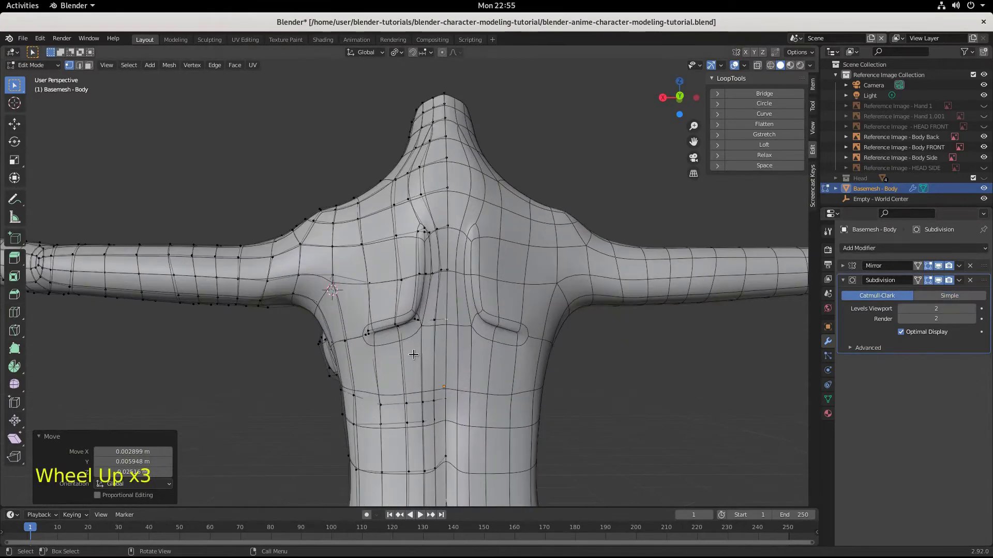
Move the vertices at the outer tip of the shoulder blade's lower edge about 0.013 m outward.
click(367, 333)
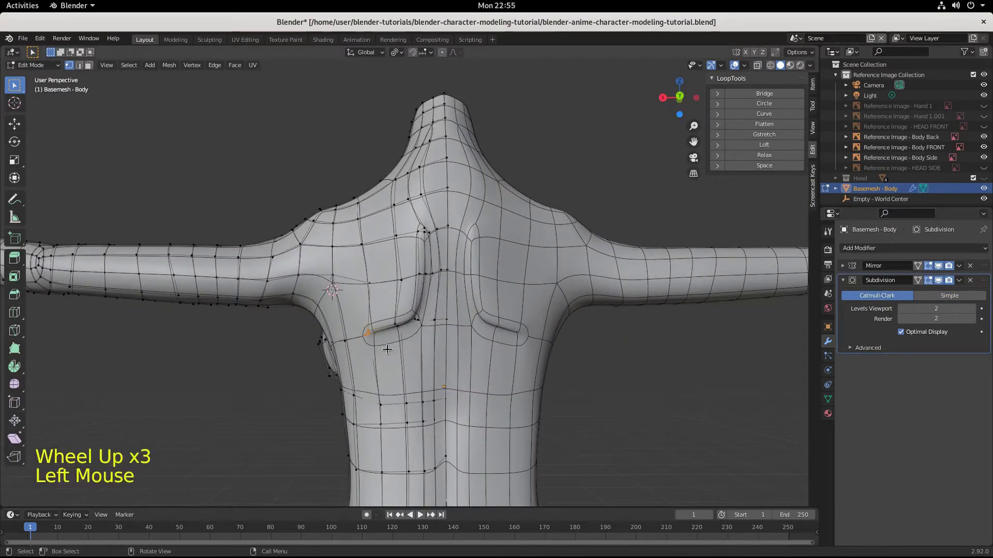
key(g)
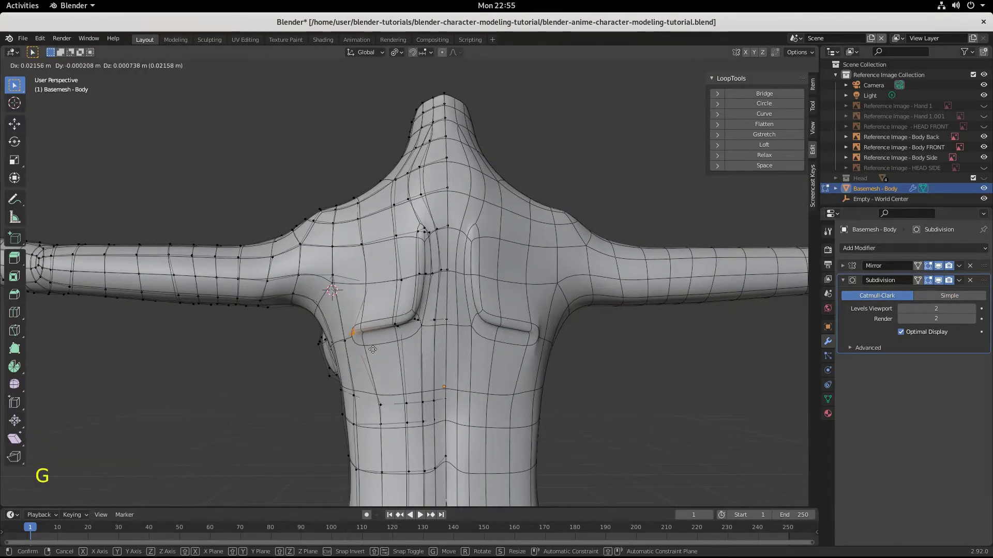
click(378, 351)
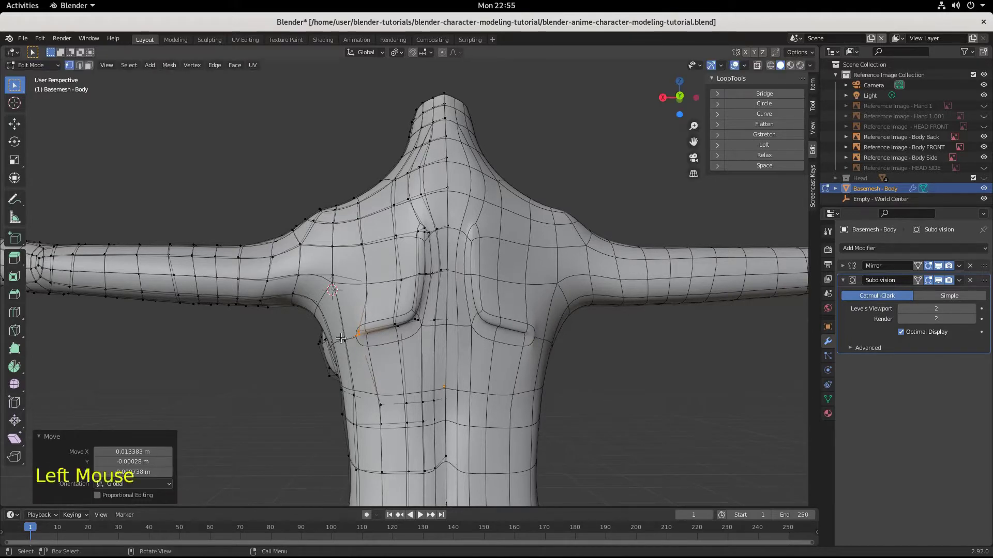
Move the single vertex at the lower edge's outer tip about 0.015 m inward along X and 0.019 m into the body along Y.
click(345, 340)
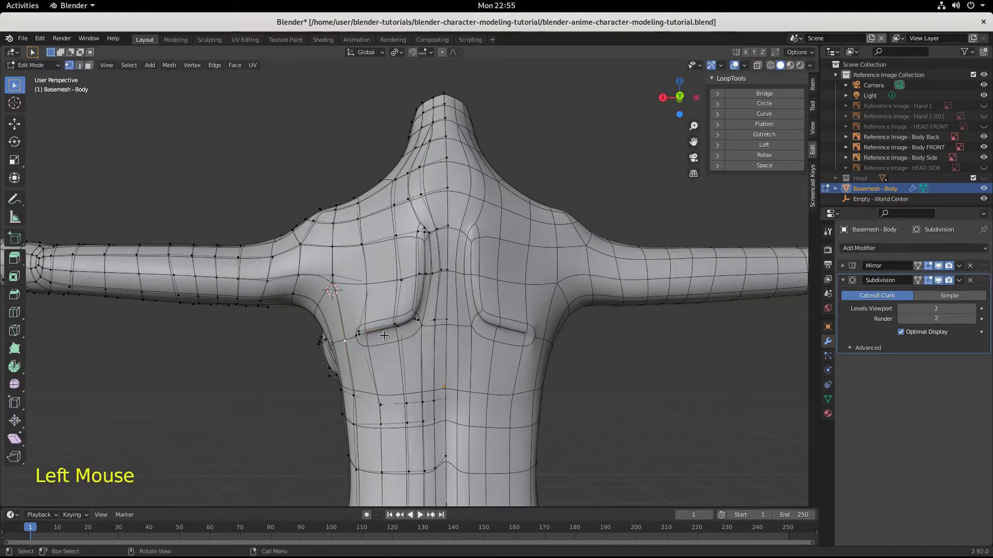
click(370, 339)
key(g)
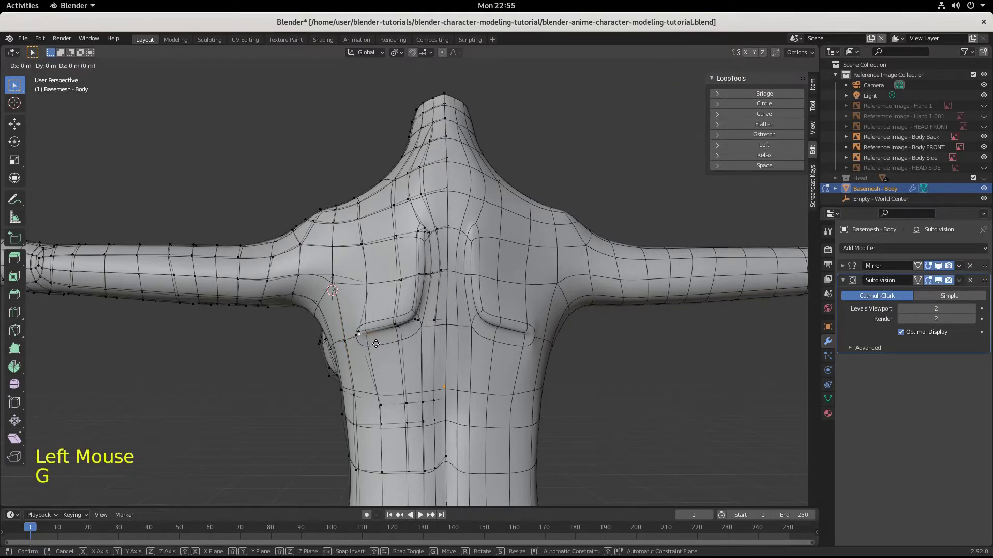
key(x)
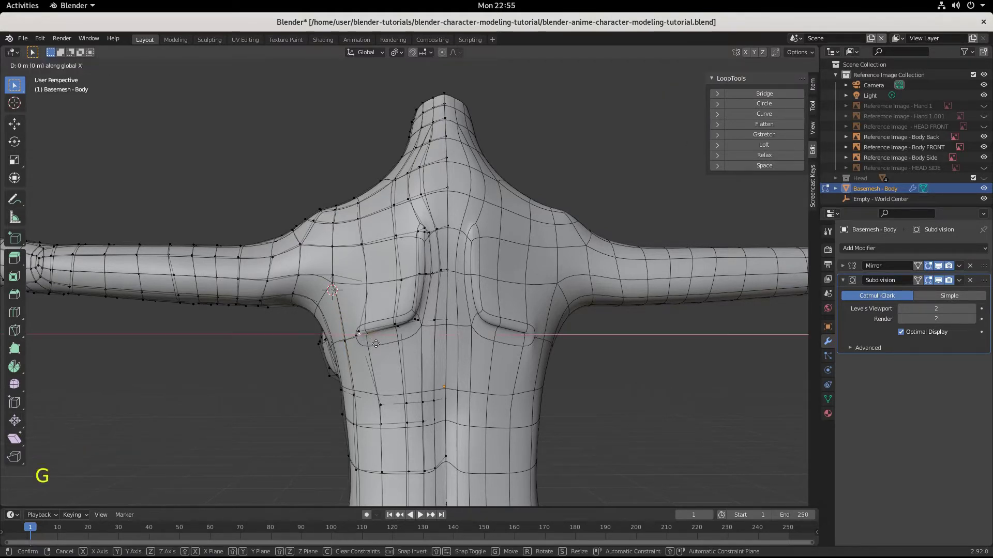
click(386, 345)
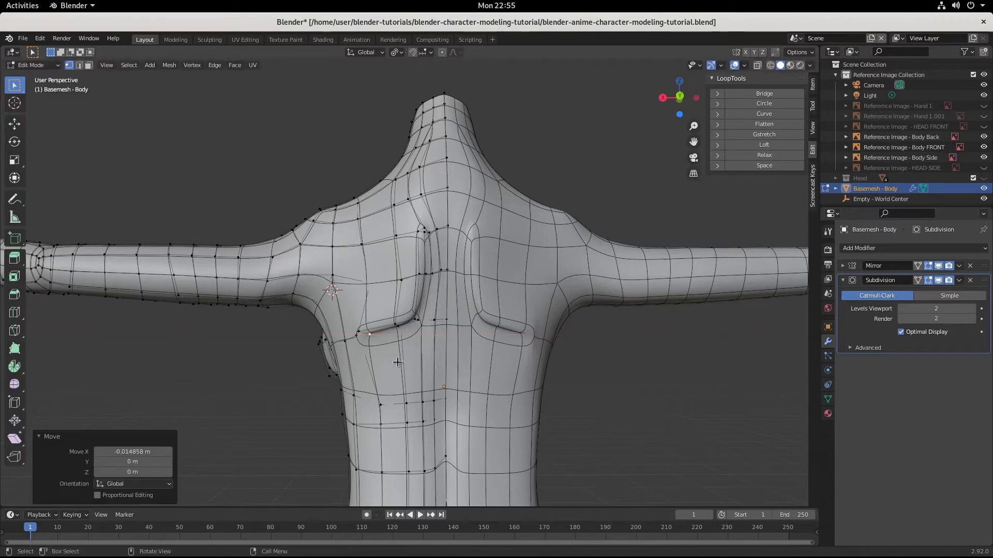
middle_drag(387, 346, 348, 359)
key(g)
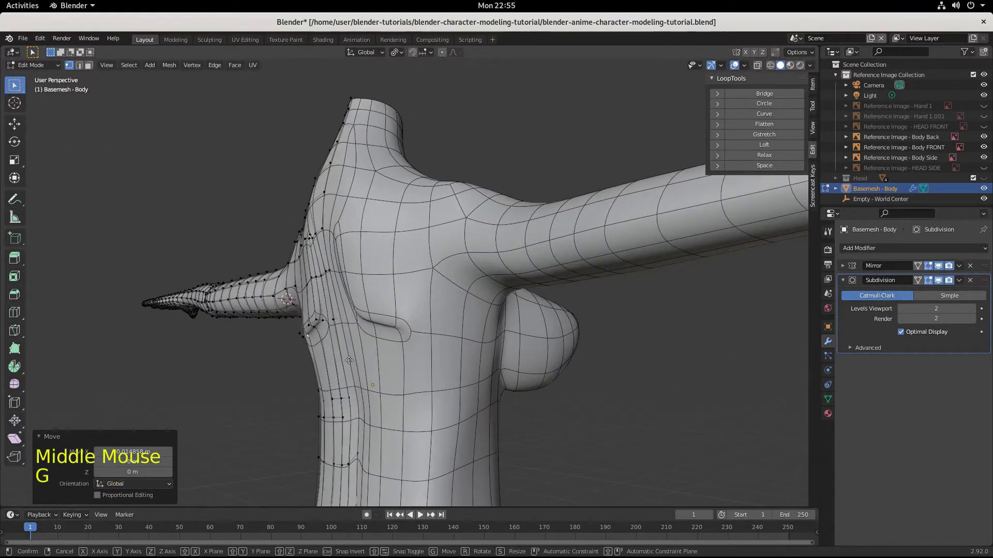
key(y)
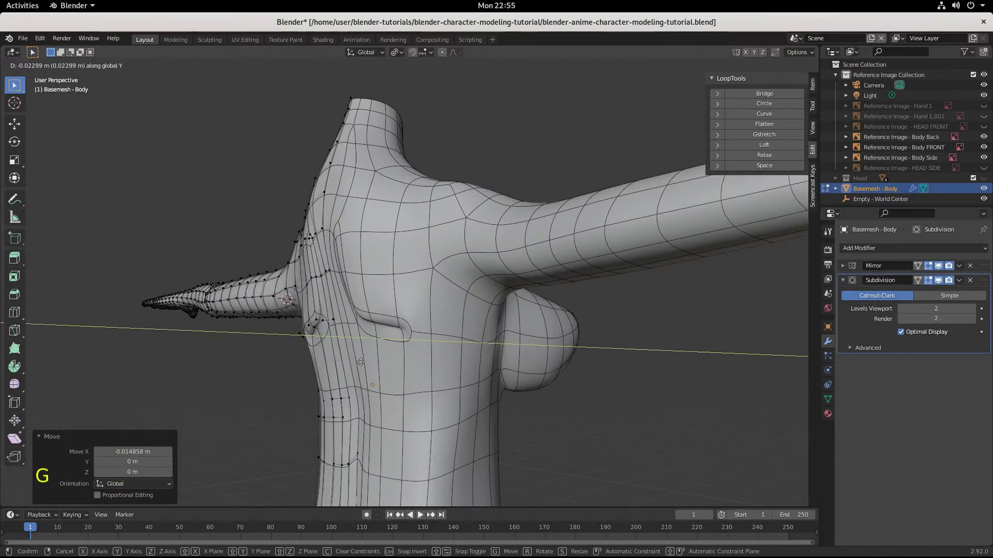
click(360, 363)
middle_drag(360, 363, 424, 349)
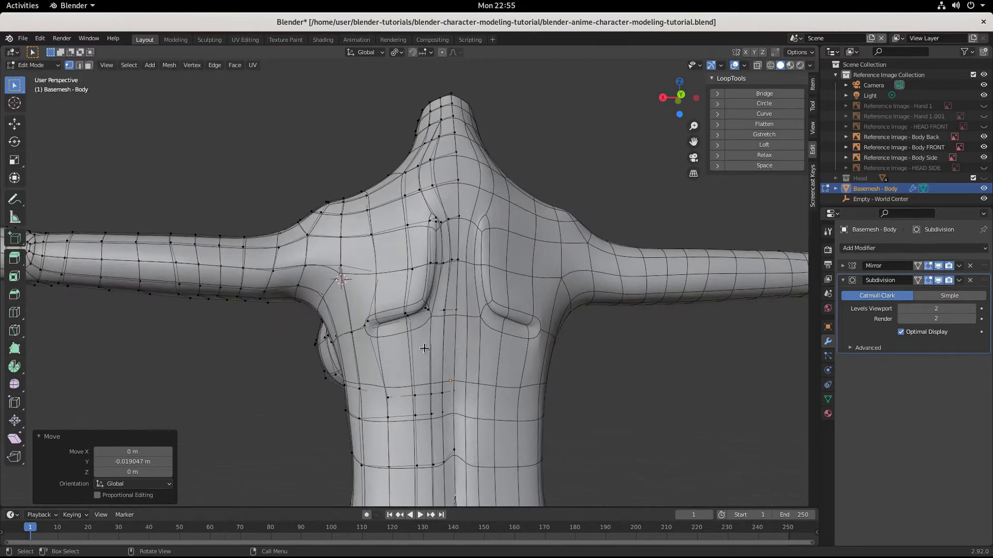
Move the shoulder blade's lower inner corner vertex about 0.014 m outward and slightly up, and its neighbour on the lower edge about 0.007 m outward.
click(421, 307)
key(g)
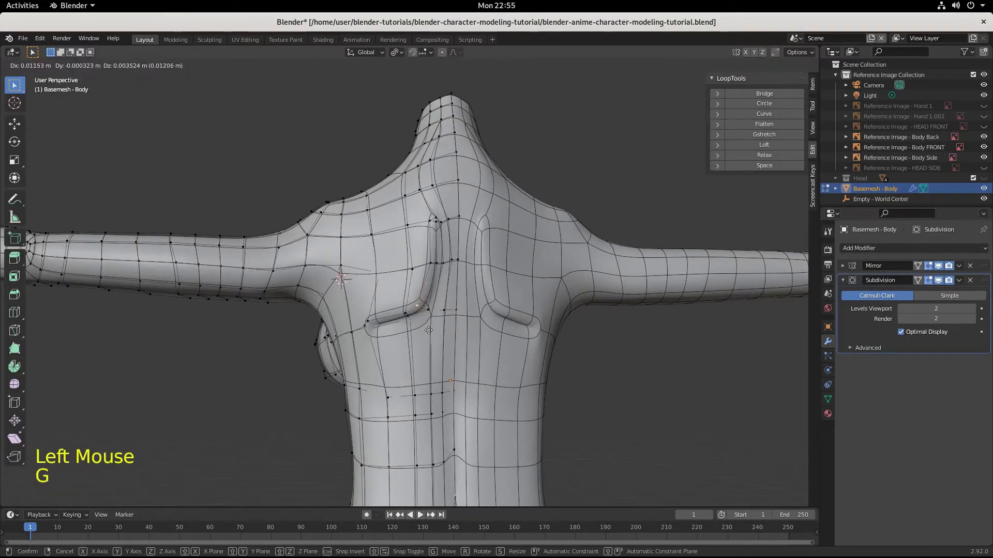
click(428, 325)
click(416, 299)
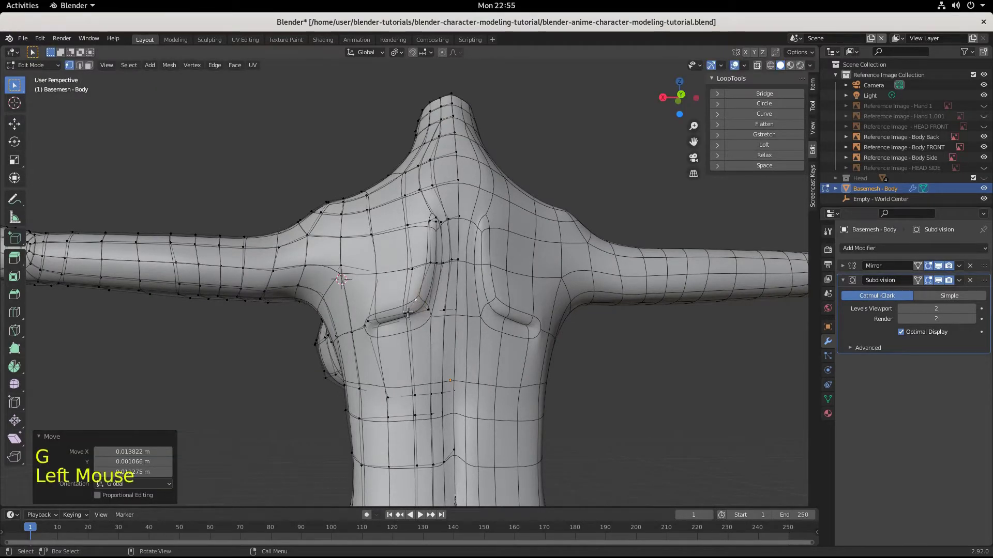
key(g)
click(403, 311)
Nudge the three vertices around the outer end of the shoulder blade's lower edge slightly outward.
click(367, 321)
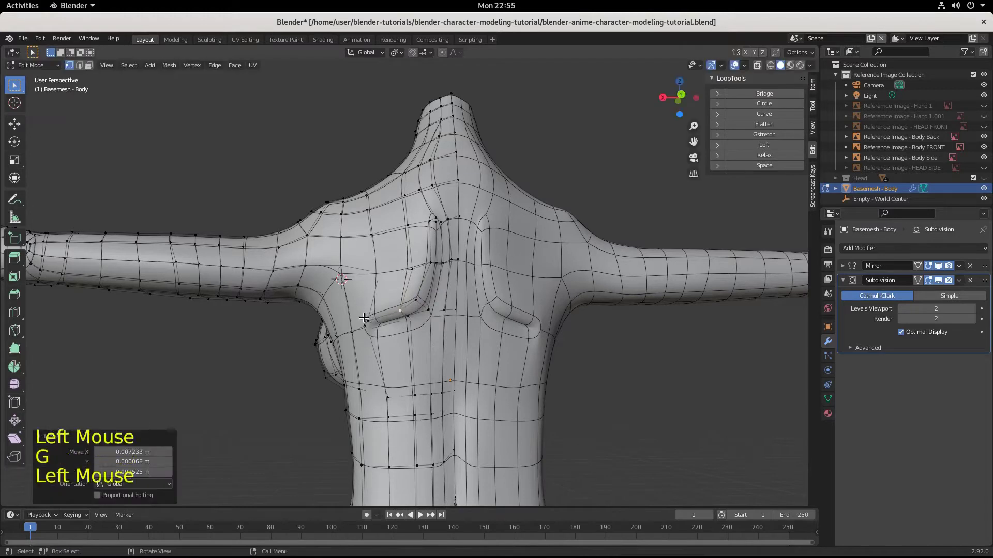
key(g)
click(357, 317)
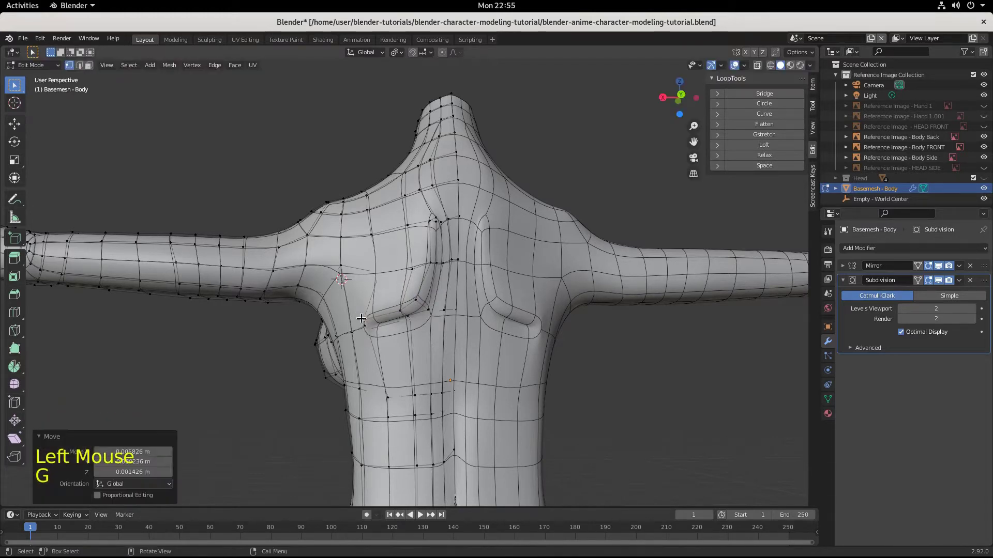
click(367, 332)
key(g)
click(365, 332)
click(361, 327)
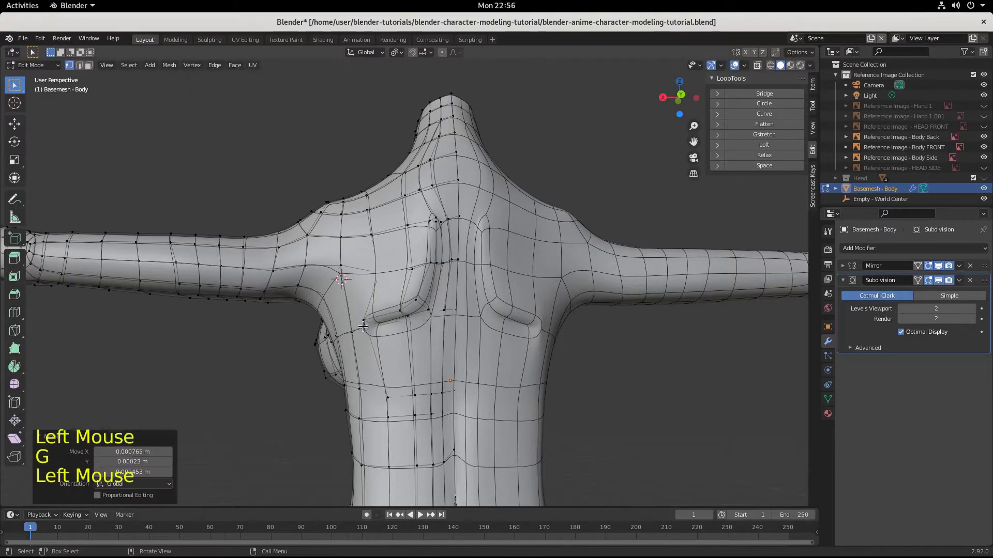
key(g)
click(358, 327)
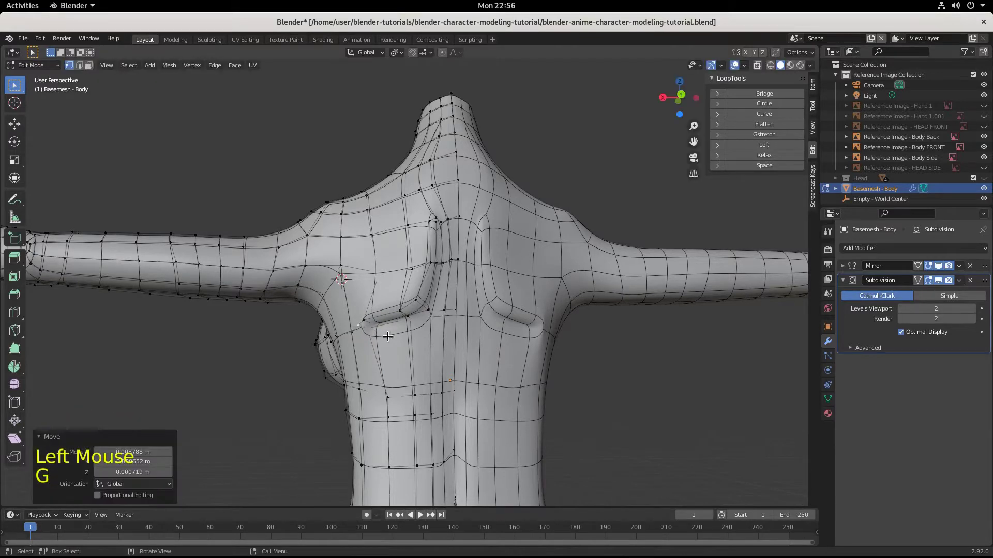
Reposition the two lower inner corner vertices, shifting the ridge one toward the spine and about 0.005 m down.
click(429, 309)
key(g)
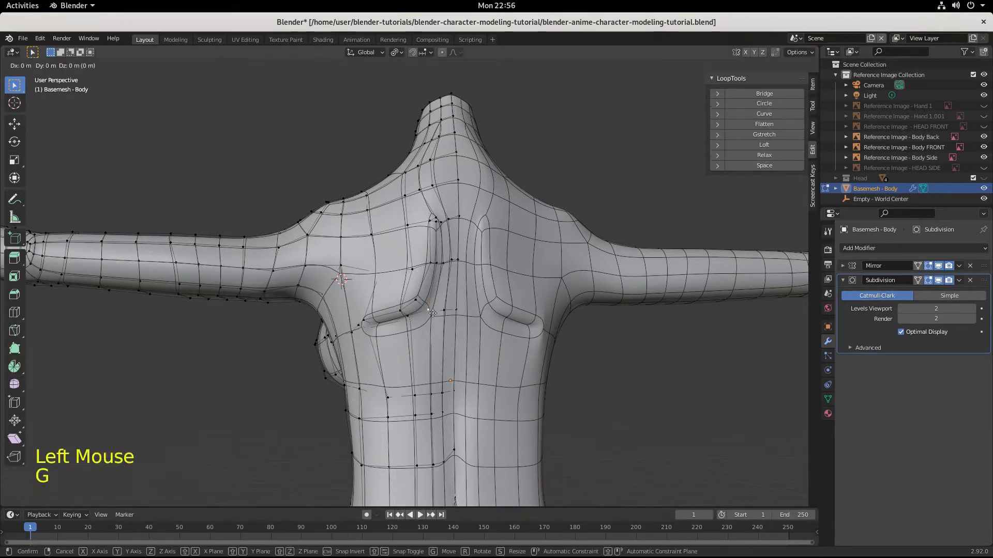
click(433, 313)
click(416, 301)
key(g)
click(423, 306)
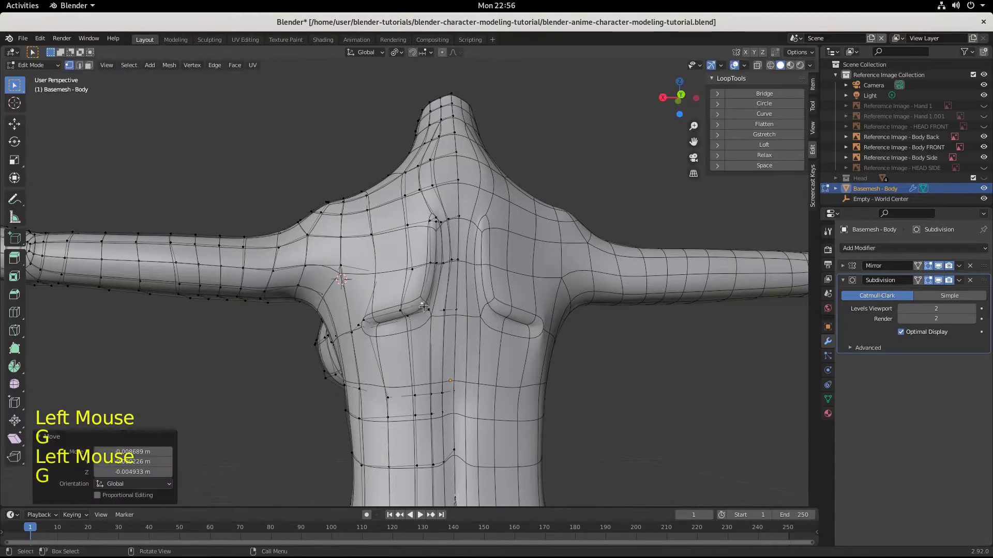
Nudge the two mid-height vertices on the shoulder blade's inner edge about 0.004 m toward the spine.
click(433, 269)
key(g)
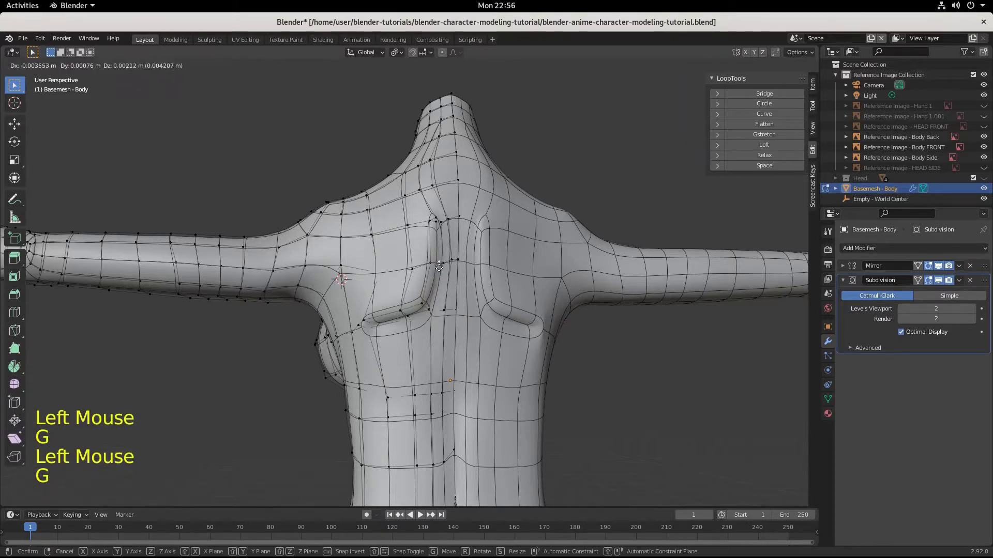
click(439, 267)
click(437, 266)
key(g)
click(434, 266)
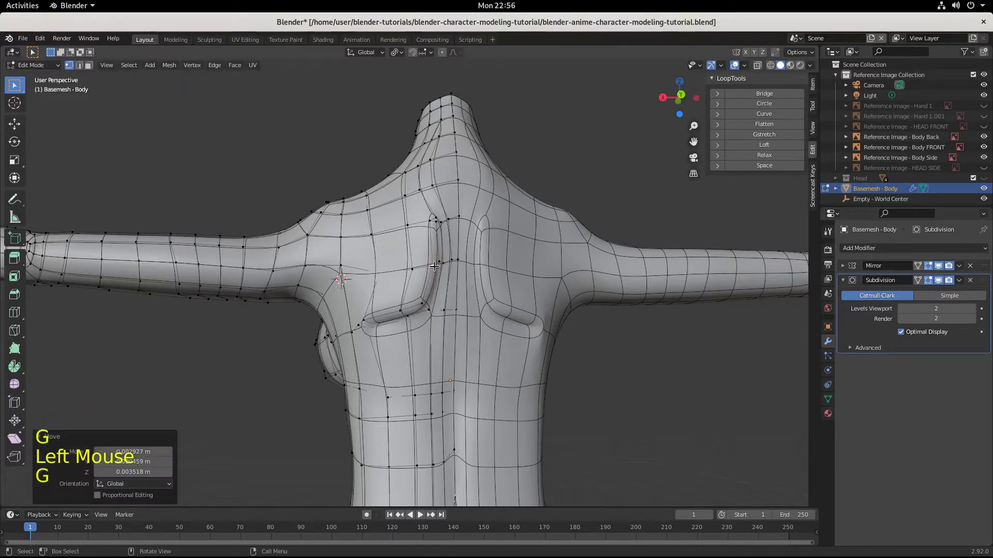
Move the two vertices above the shoulder blade's inner edge, in the column nearest the spine, closer to the spine.
click(438, 220)
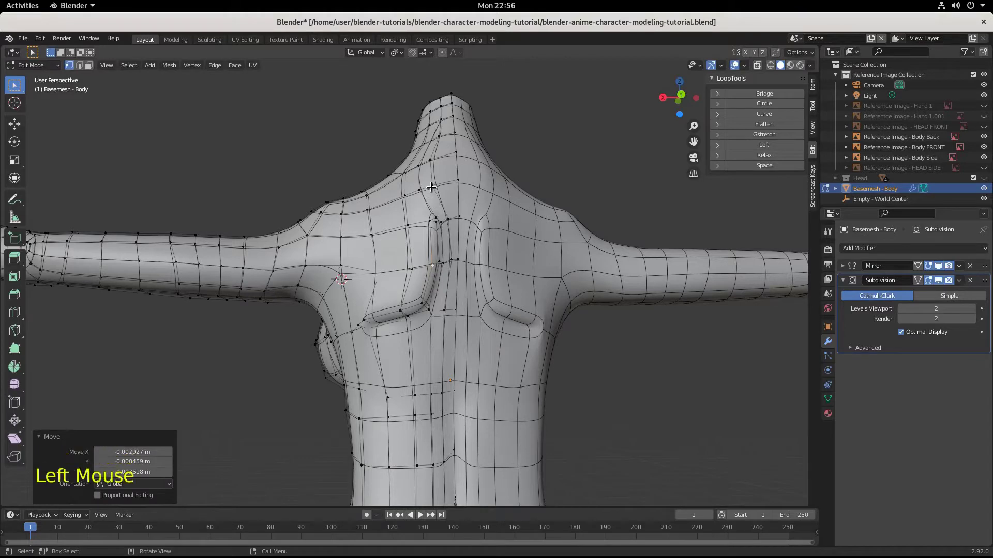
key(g)
click(440, 186)
click(432, 164)
key(g)
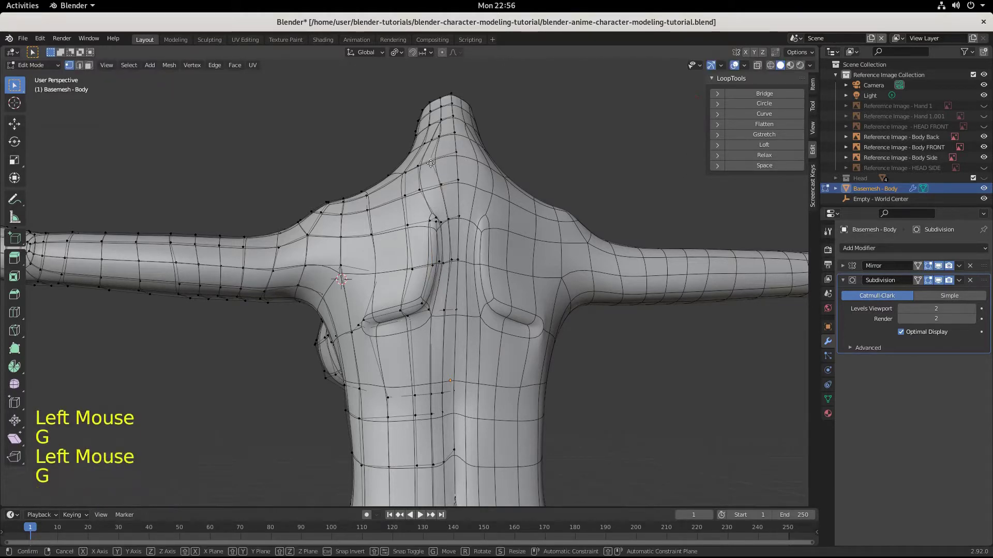
click(439, 161)
Move the two vertices in the next column outward from the spine, below the neck, about 0.011 m and 0.006 m toward the spine.
click(424, 166)
key(g)
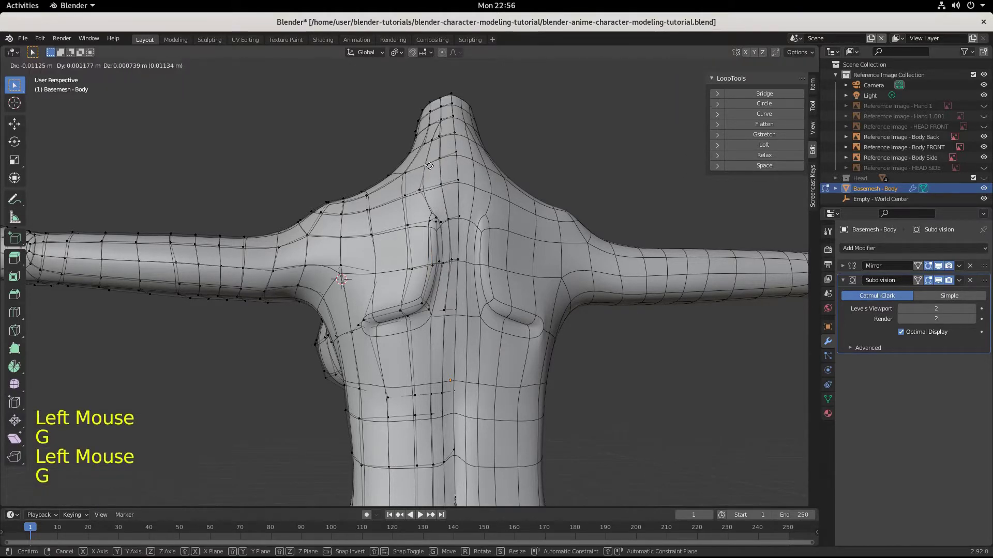
click(429, 166)
key(g)
click(427, 196)
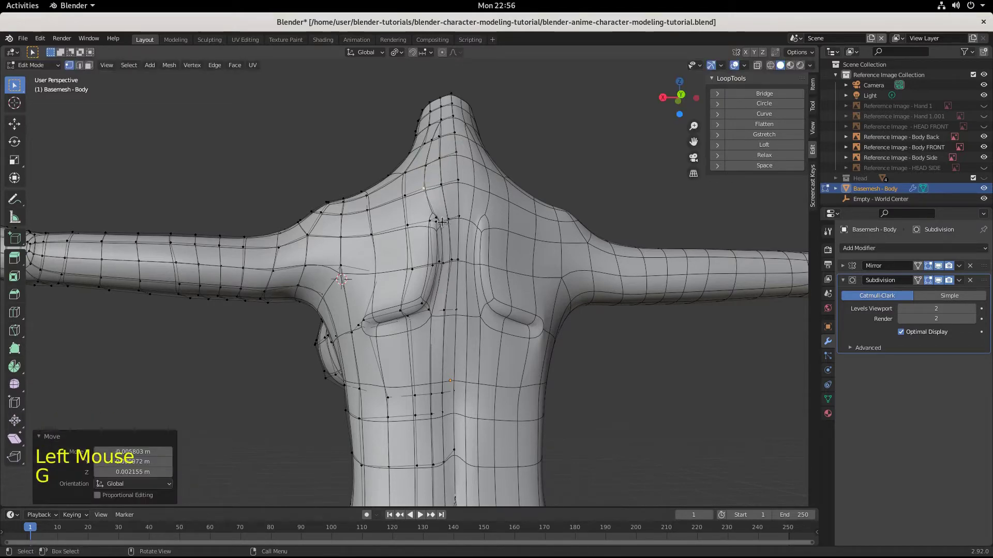
Save the file and check the body's profile against the side reference in the right orthographic view.
scroll(428, 288, down, 3)
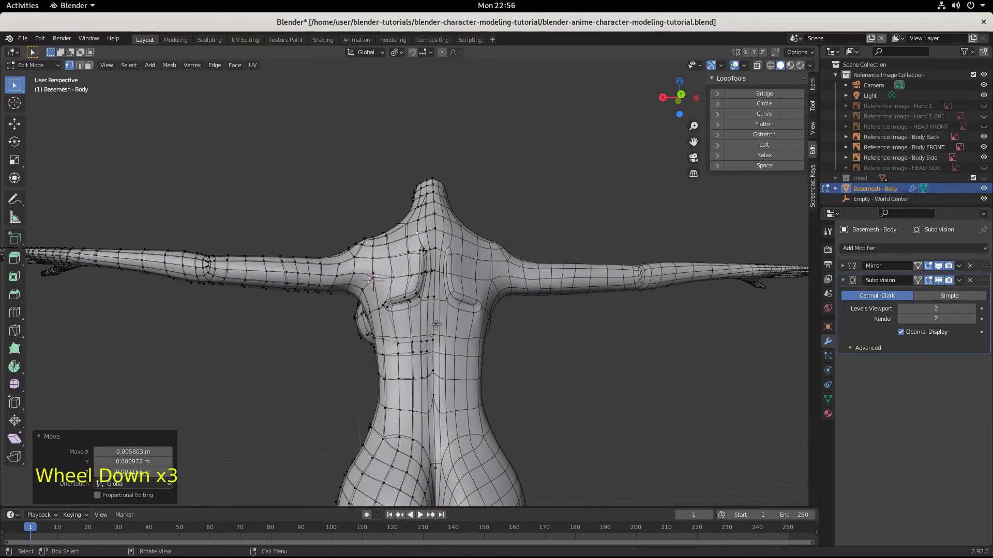
middle_drag(435, 323, 481, 146)
key(ctrl+s)
key(KP_3)
scroll(480, 170, up, 2)
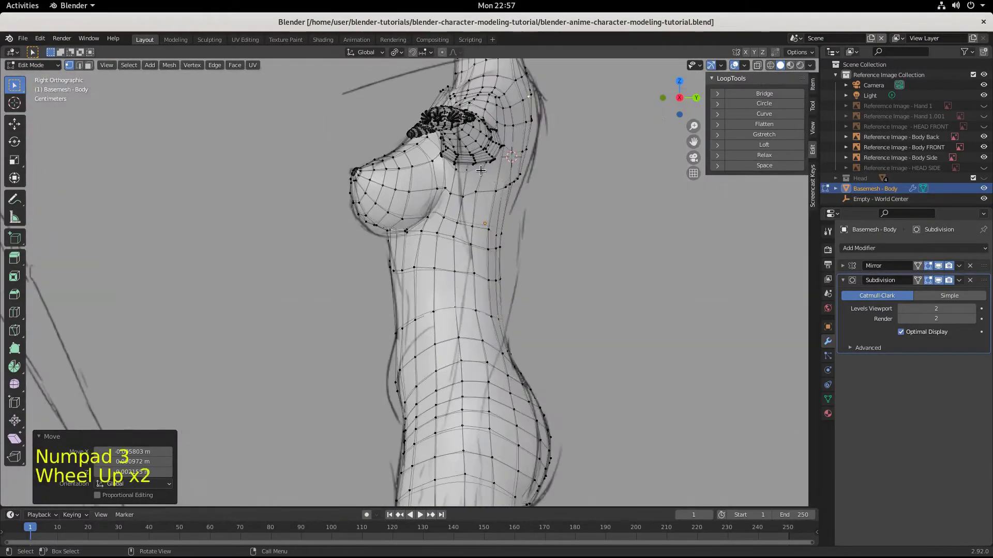
Select the three vertices along the shoulder blade's lower inner corner and show them against the side reference.
middle_drag(605, 214, 493, 187)
click(470, 128)
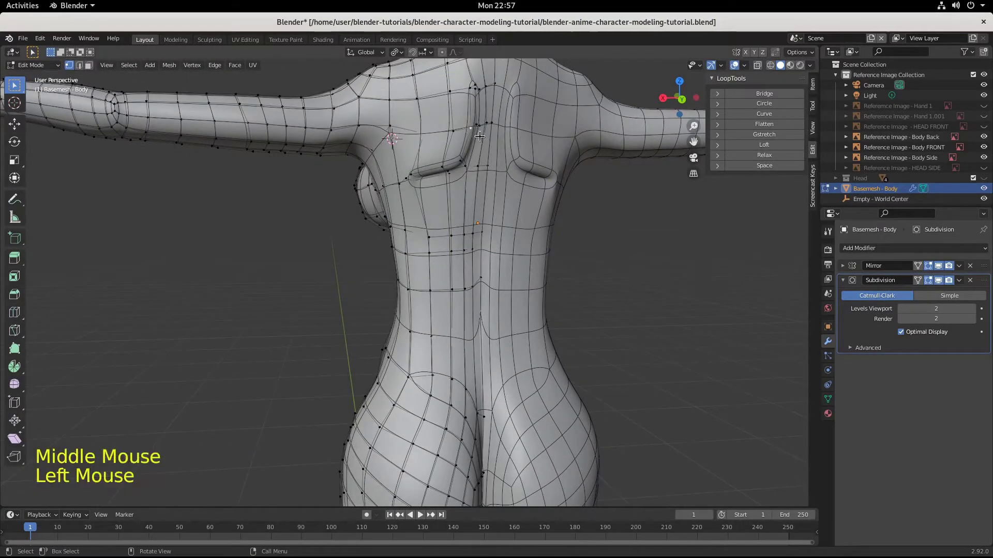
shift+click(459, 161)
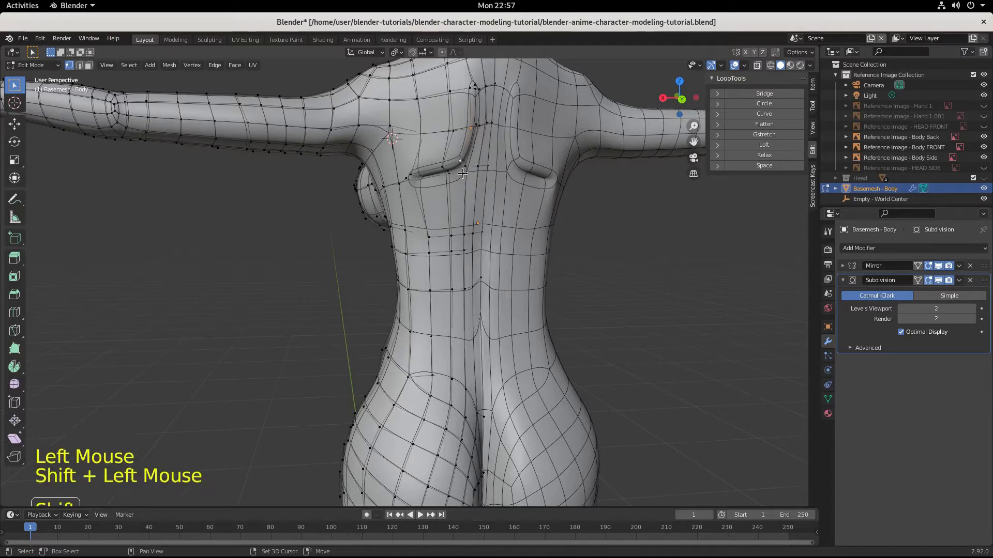
shift+click(442, 168)
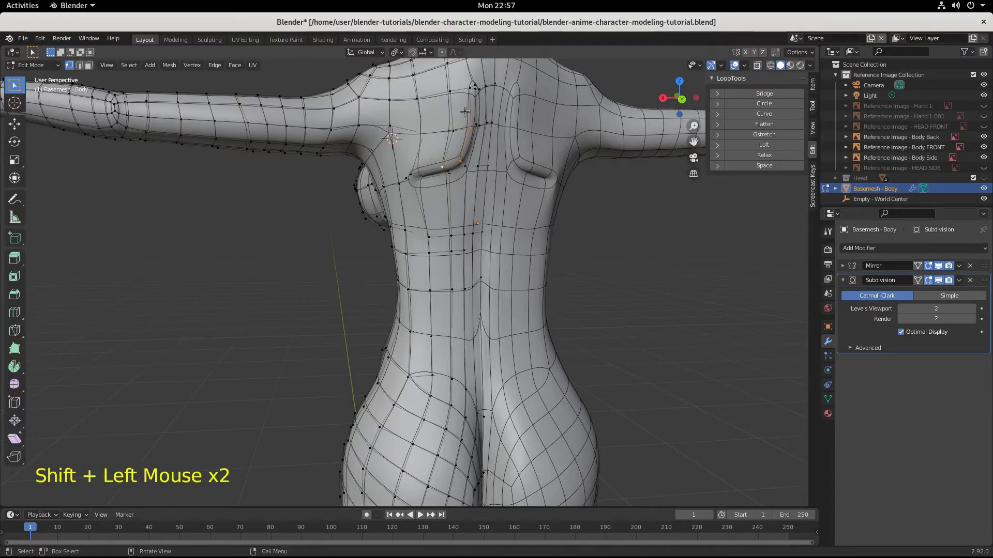
key(KP_3)
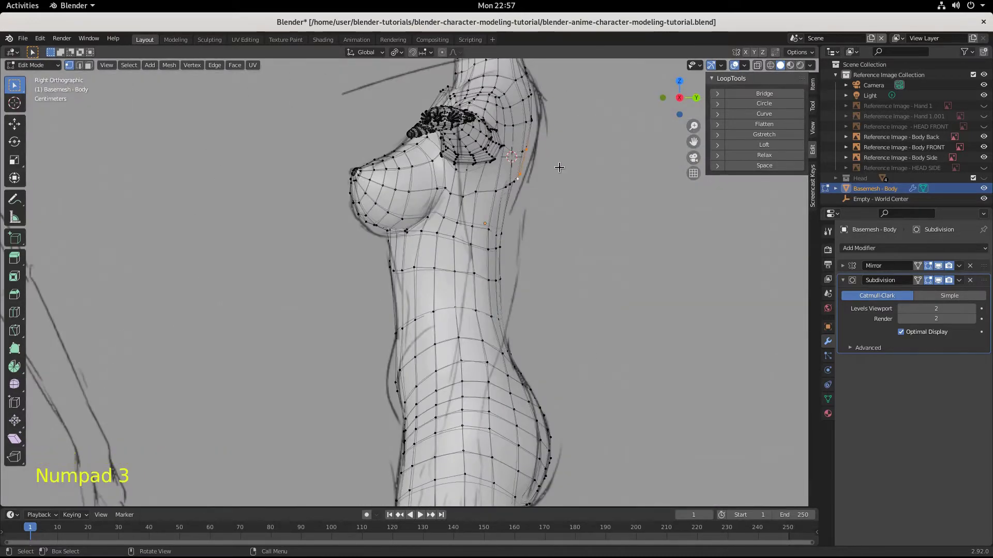
key(g)
key(y)
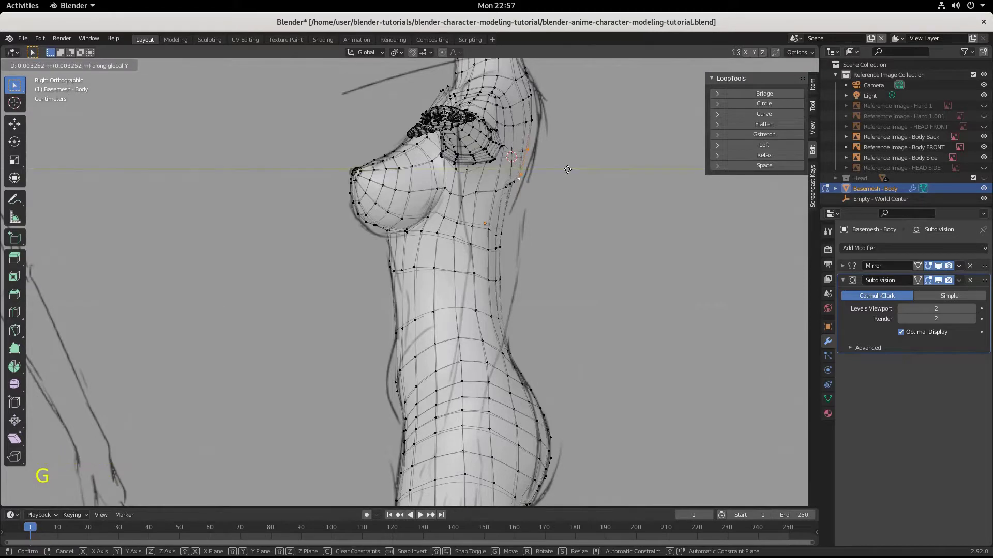
click(567, 165)
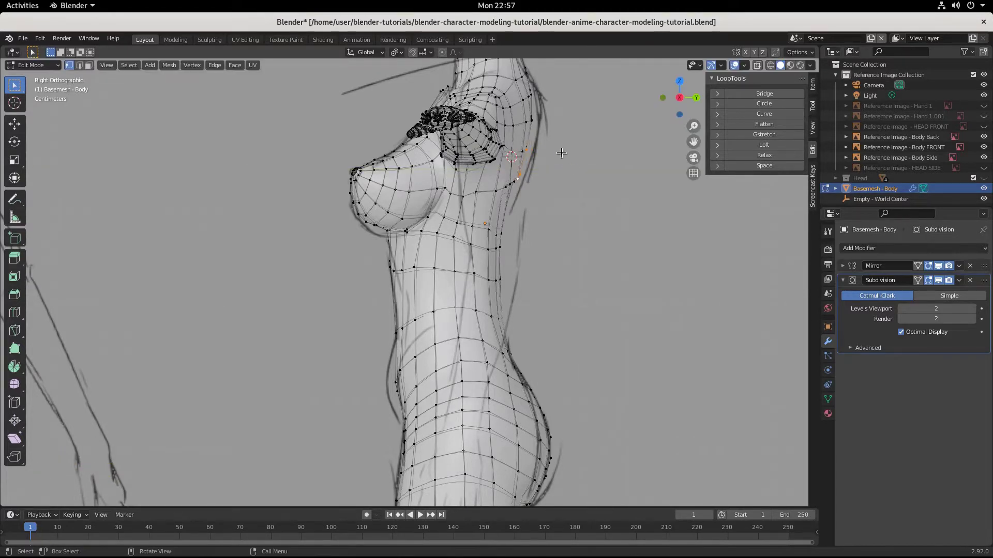
Move the selected shoulder blade vertices about 0.014 m backward along Y, using smooth proportional editing with a size of about 0.10.
click(441, 53)
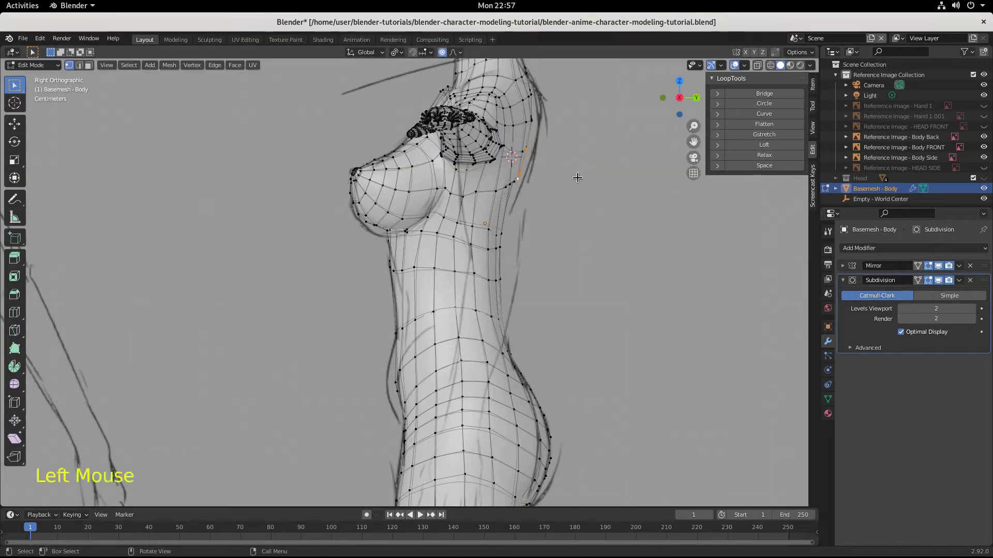
key(g)
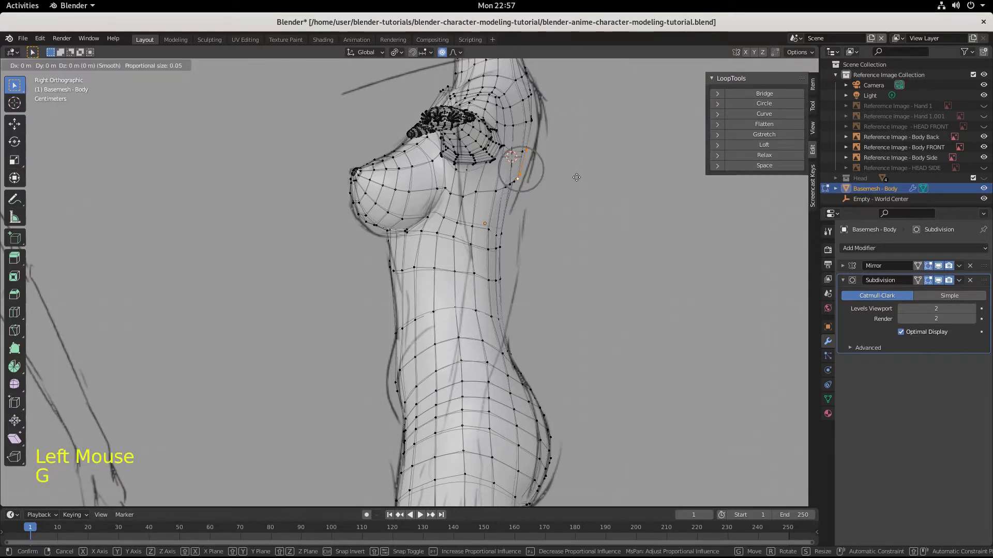
key(y)
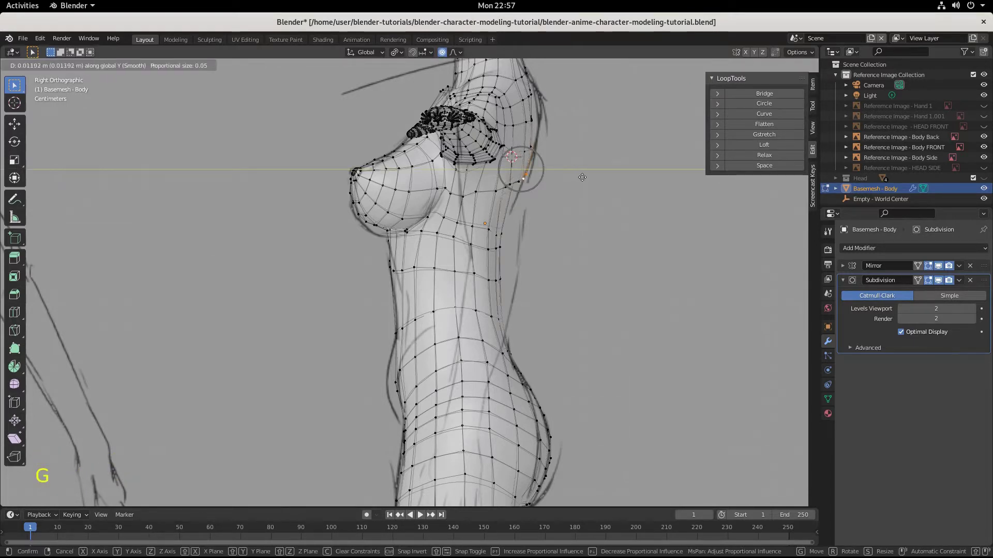
scroll(582, 178, down, 7)
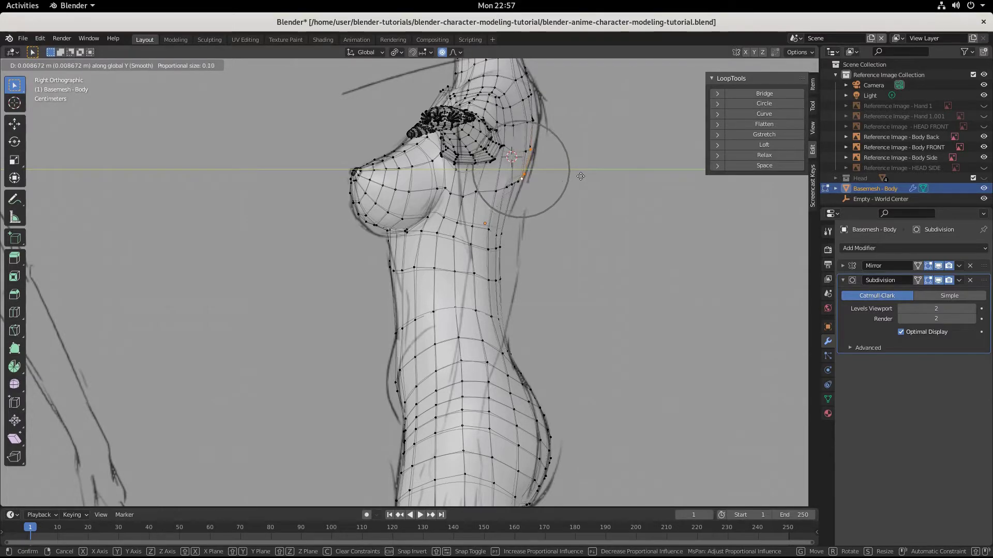
click(582, 177)
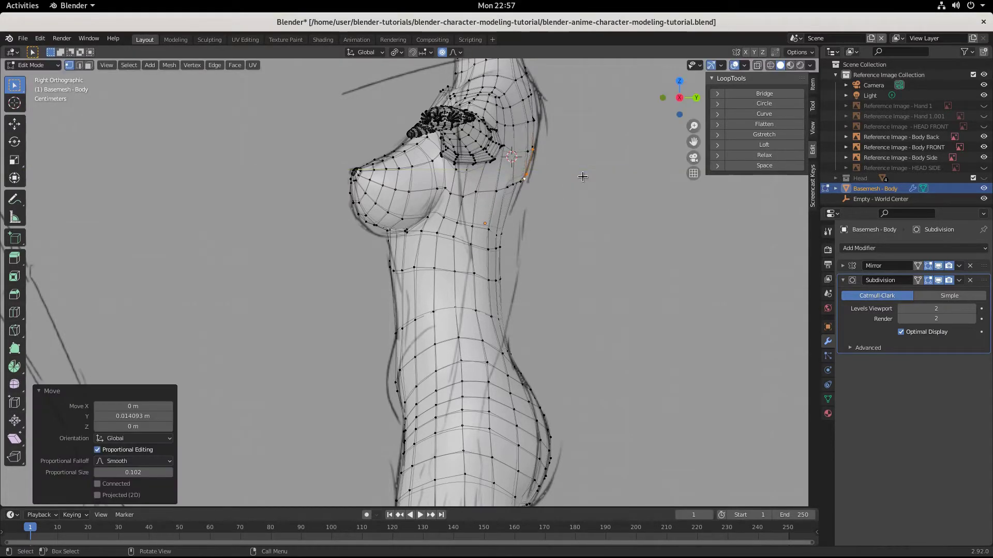
Turn off proportional editing and move the single vertex just beneath the shoulder blade's lower edge about 0.0075 m downward.
middle_drag(581, 177, 480, 159)
click(480, 159)
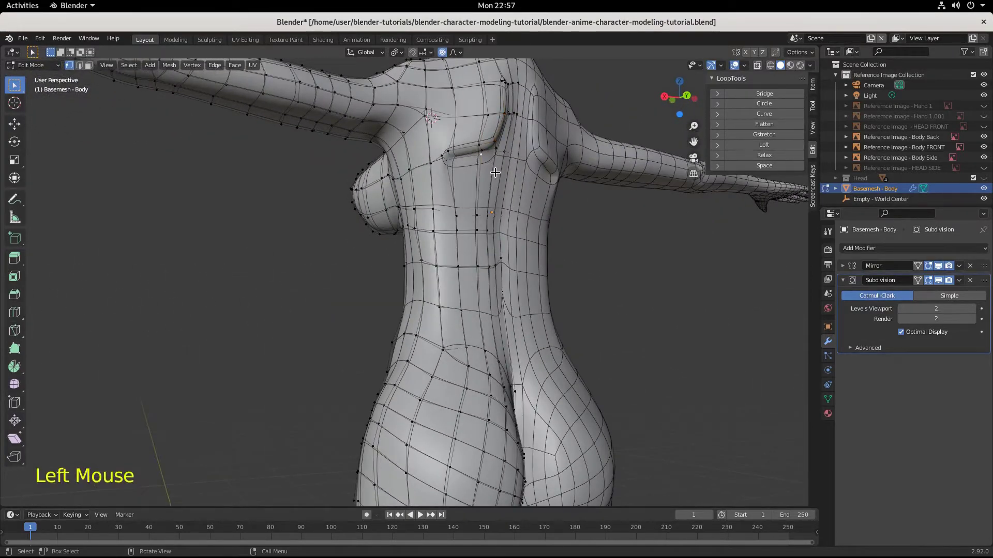
key(g)
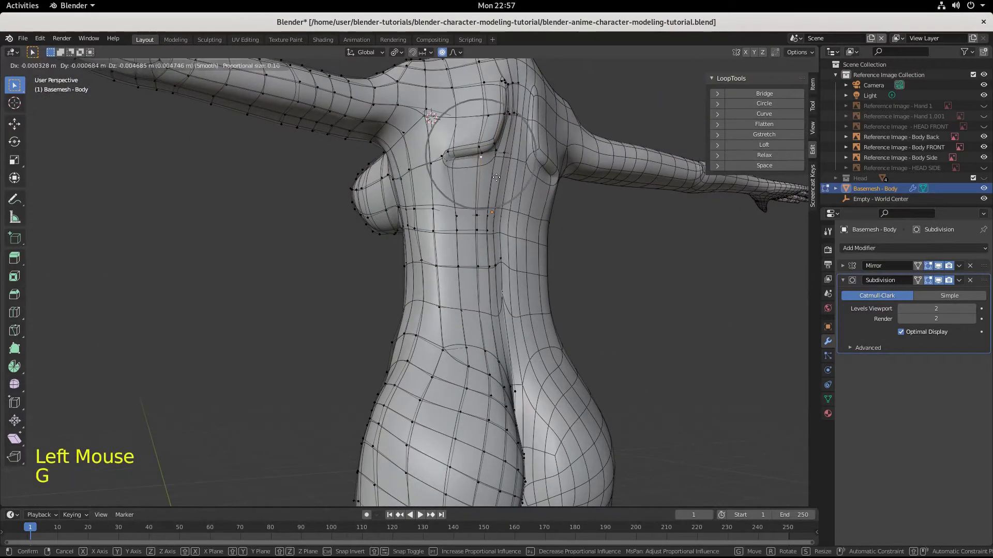
click(495, 179)
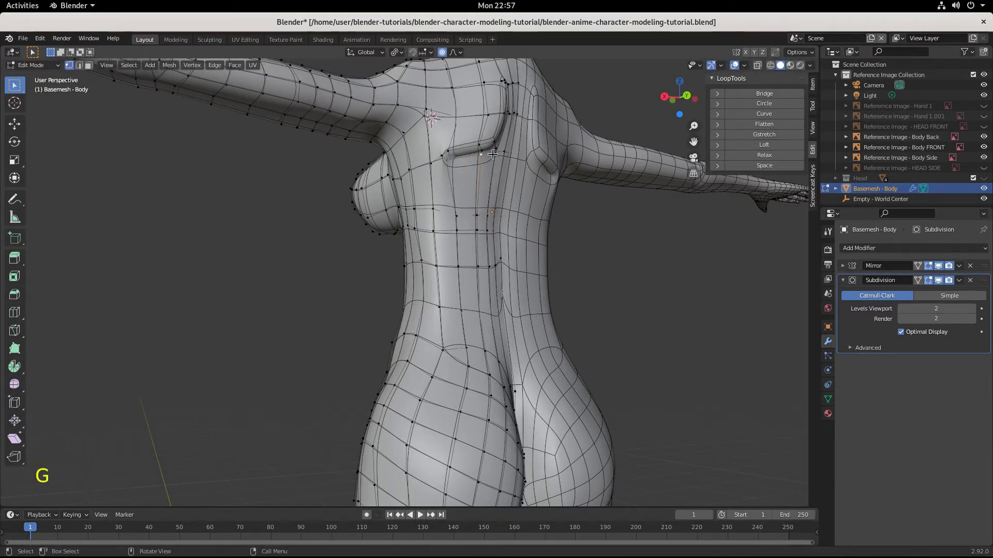
click(442, 52)
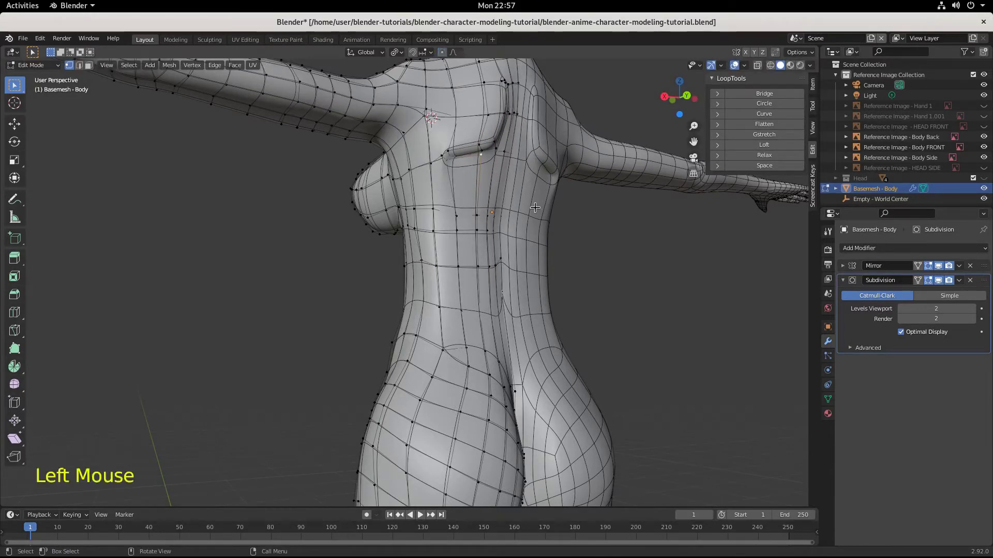
key(g)
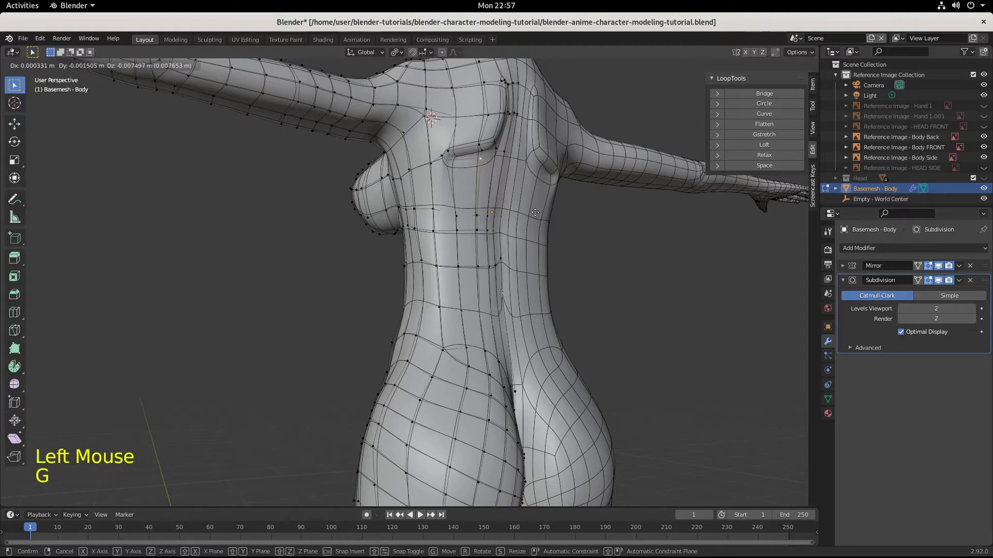
click(505, 196)
Move the two vertices at the shoulder blade's outer lower corner about 0.011 m and 0.007 m toward the spine.
middle_drag(453, 164, 516, 250)
scroll(394, 207, up, 2)
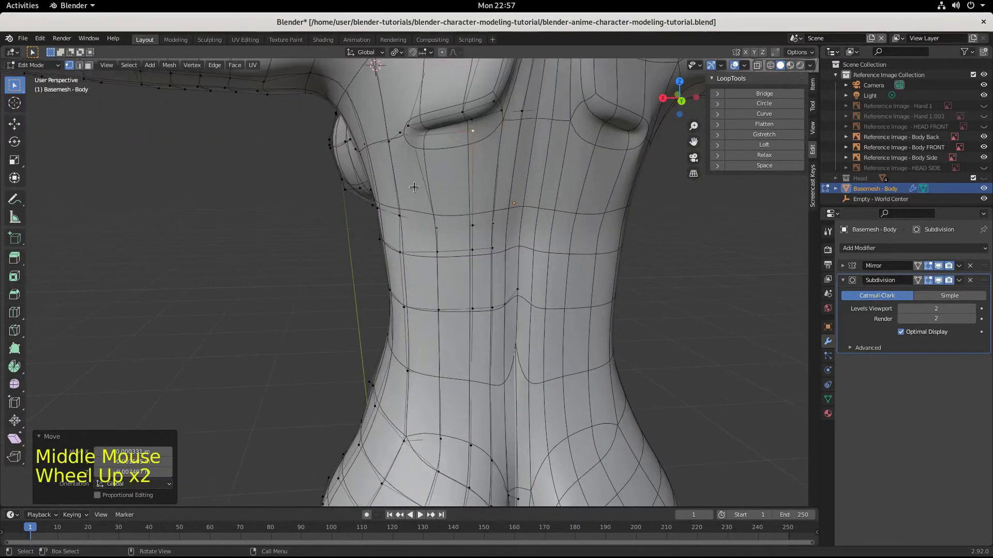
click(420, 133)
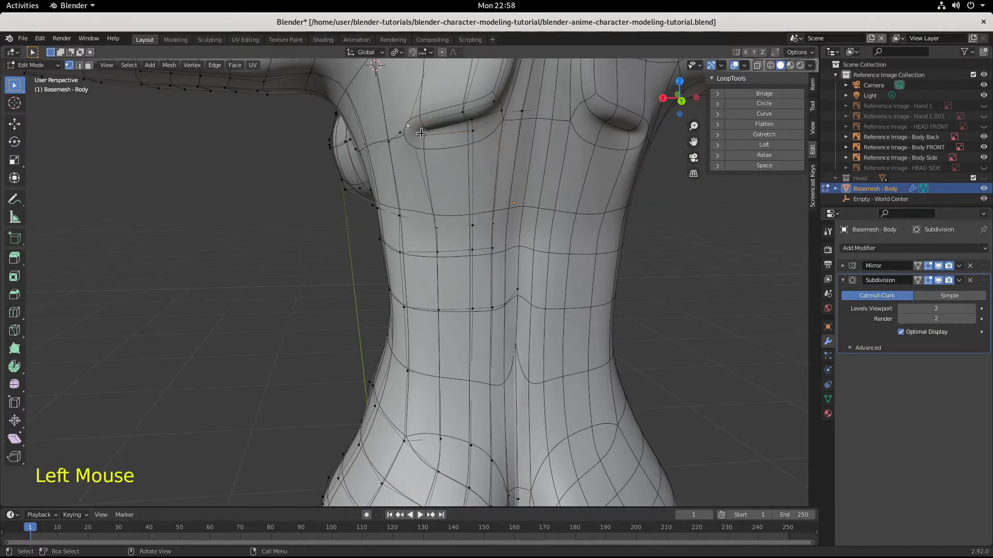
key(g)
click(432, 135)
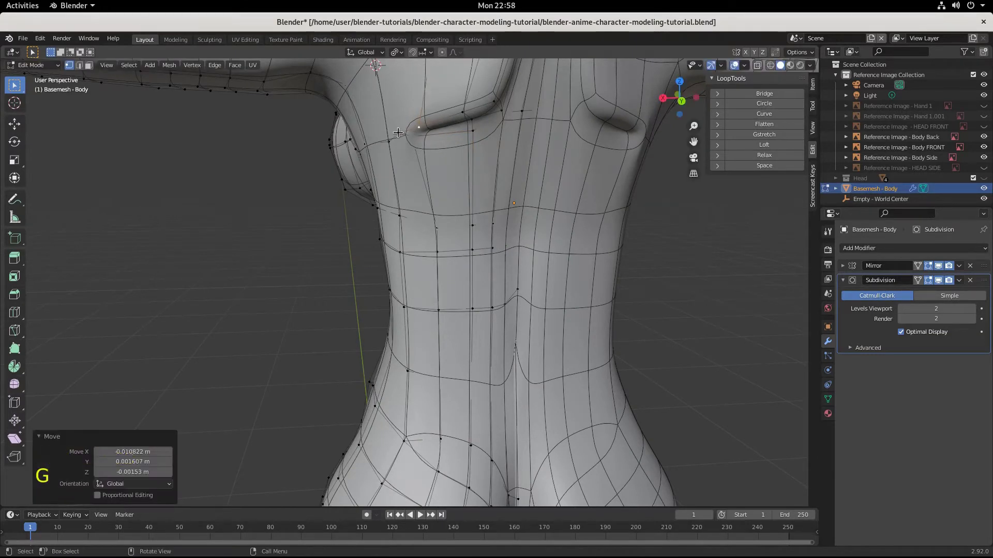
click(398, 133)
key(g)
click(409, 133)
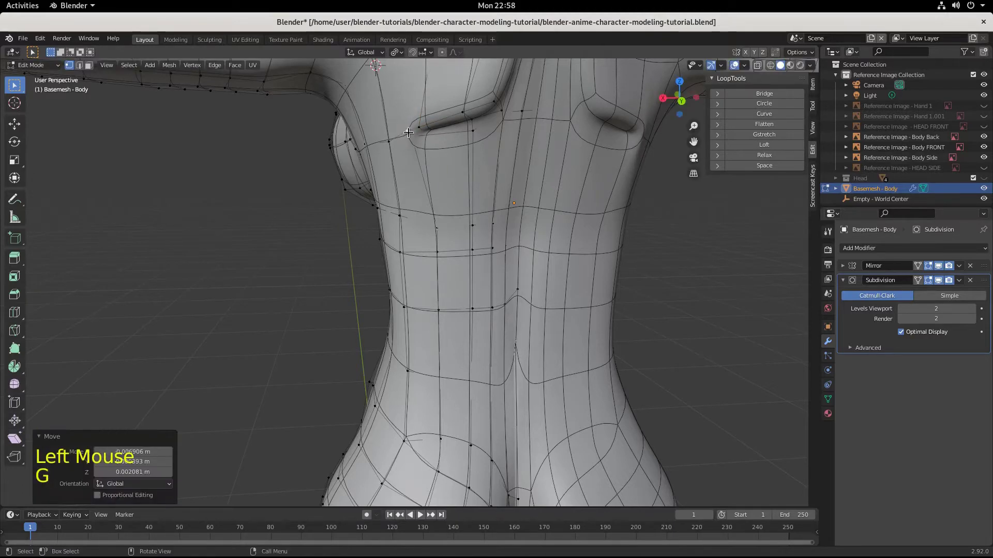
From the side, move the outer corner vertex about 0.014 m toward the chest and its neighbour about 0.012 m the same way.
middle_drag(409, 133, 563, 168)
key(g)
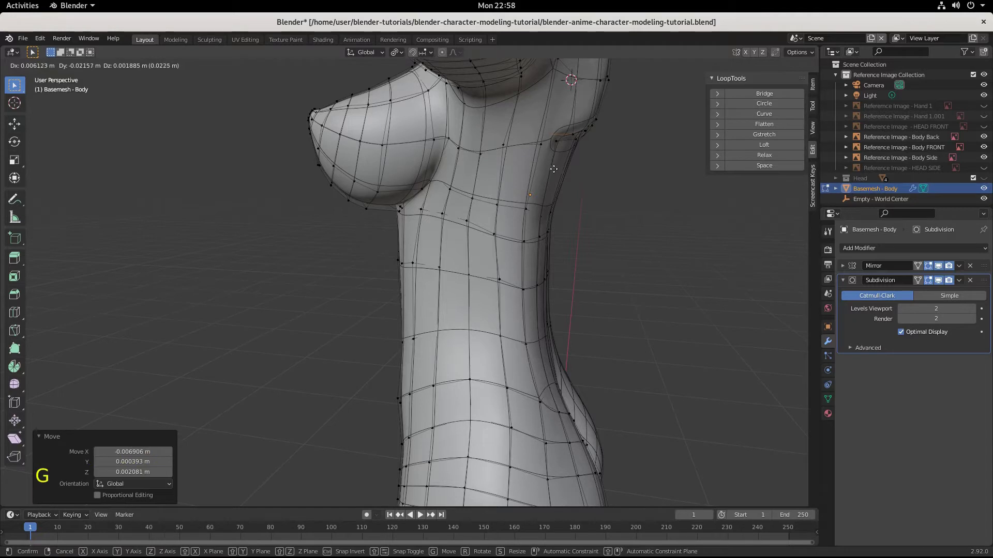
click(558, 170)
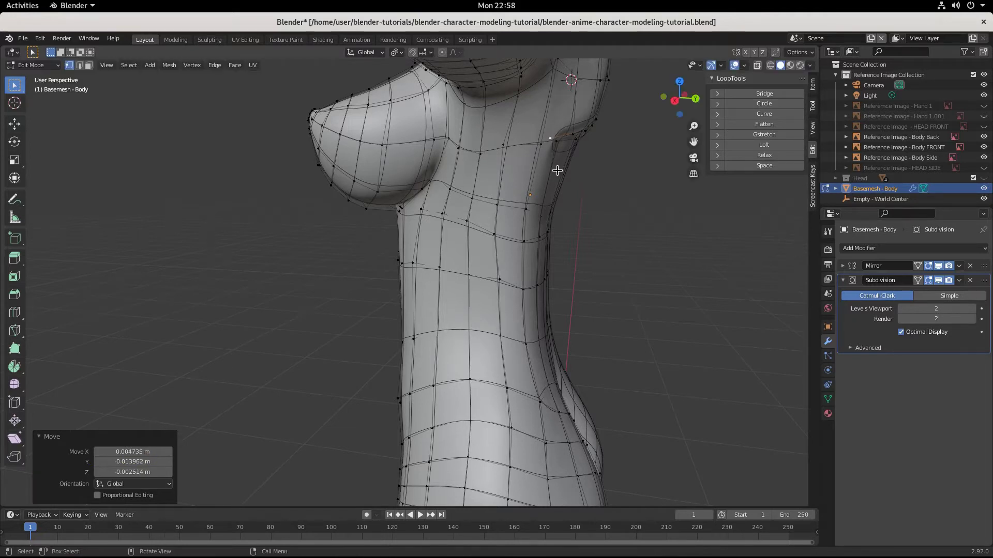
click(538, 147)
key(g)
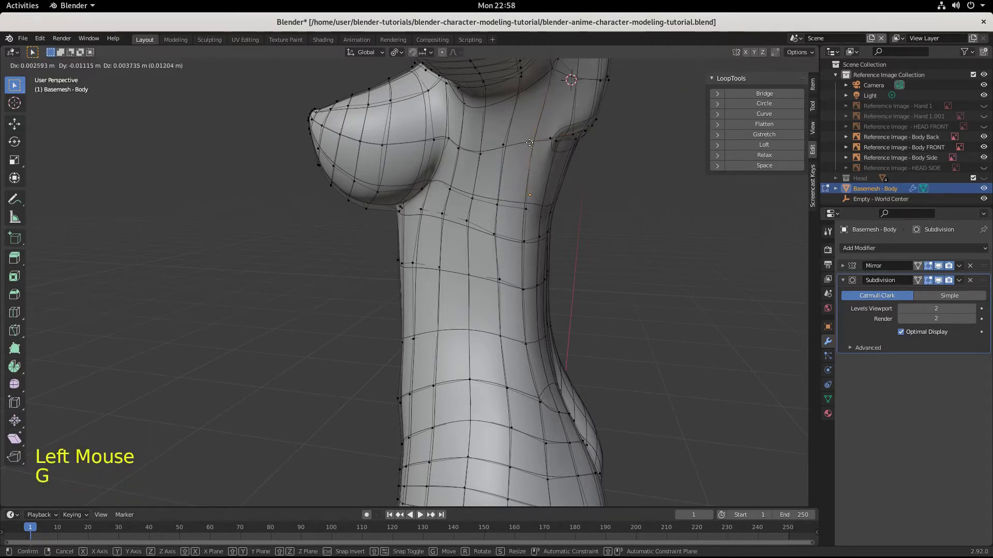
click(530, 142)
scroll(560, 206, down, 3)
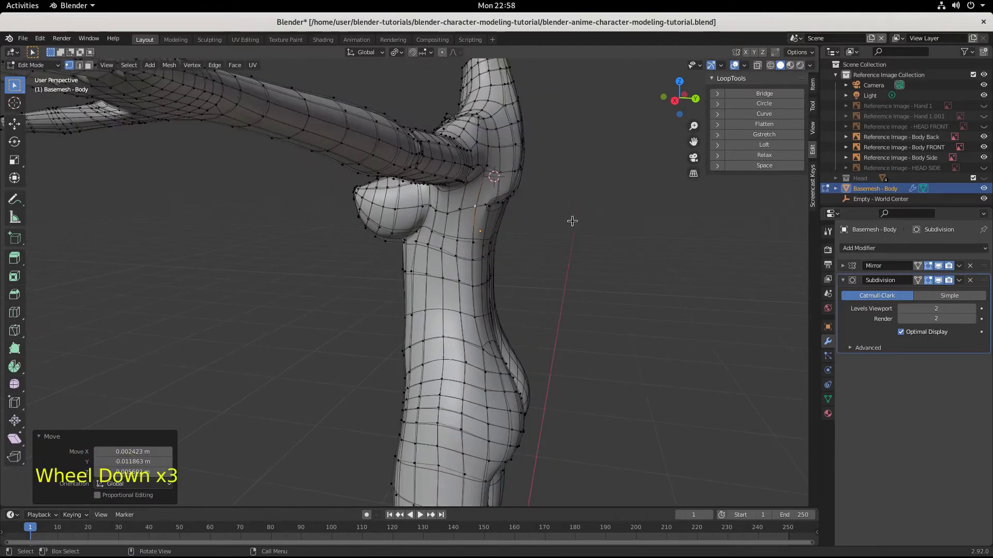
key(KP_3)
scroll(573, 220, up, 3)
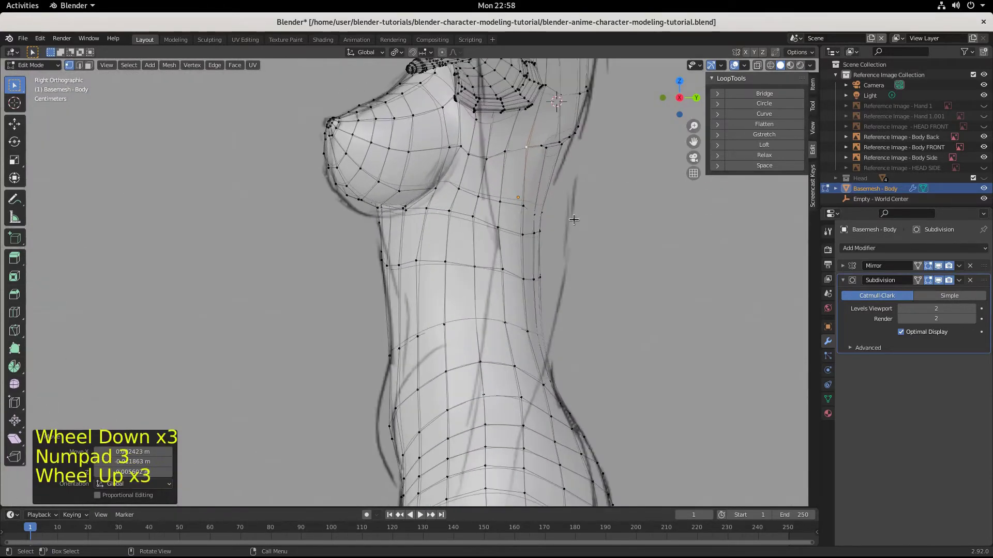
Relax the two horizontal edge loops around the ribcage below the bust and shoulder blade with LoopTools.
middle_drag(567, 166, 483, 208)
click(495, 202)
alt+click(494, 202)
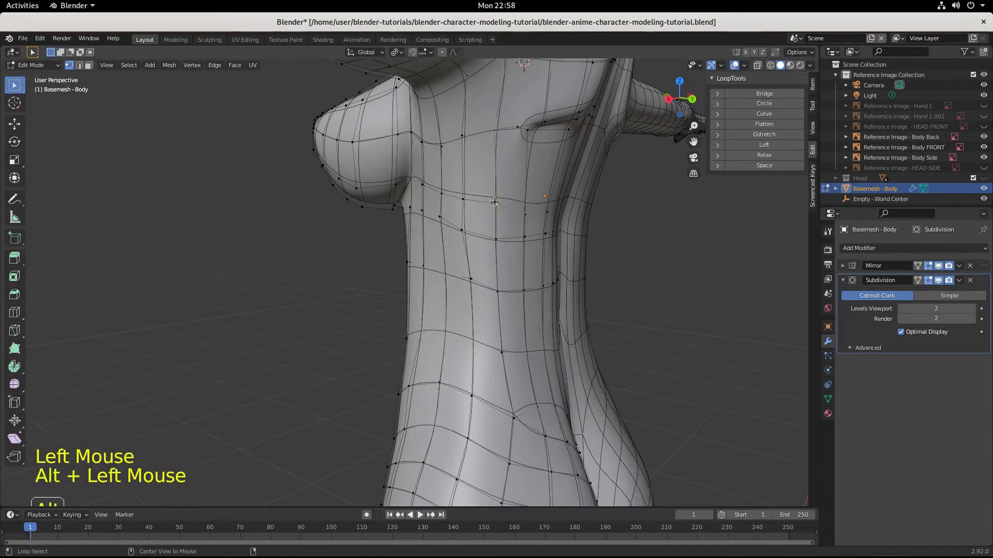
click(773, 153)
alt+click(496, 231)
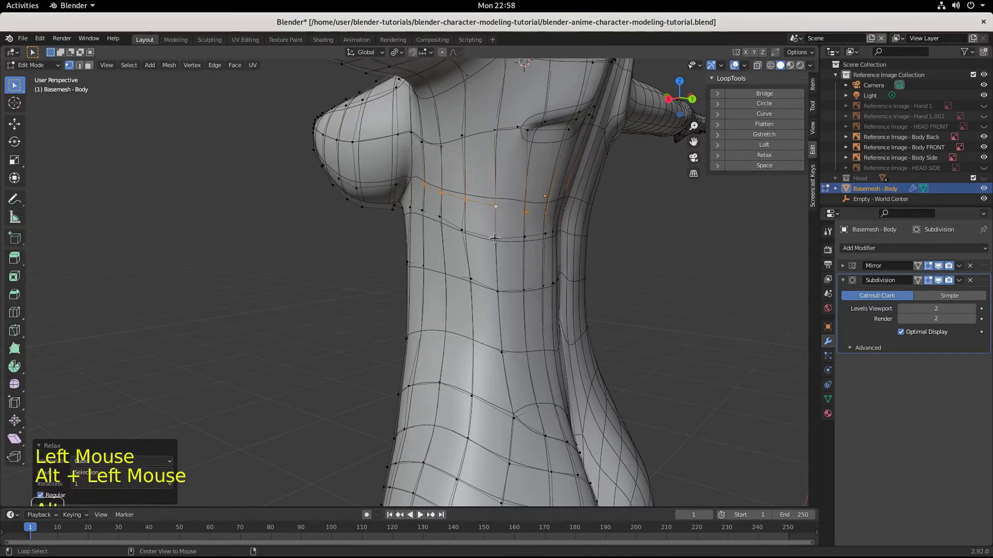
alt+click(525, 239)
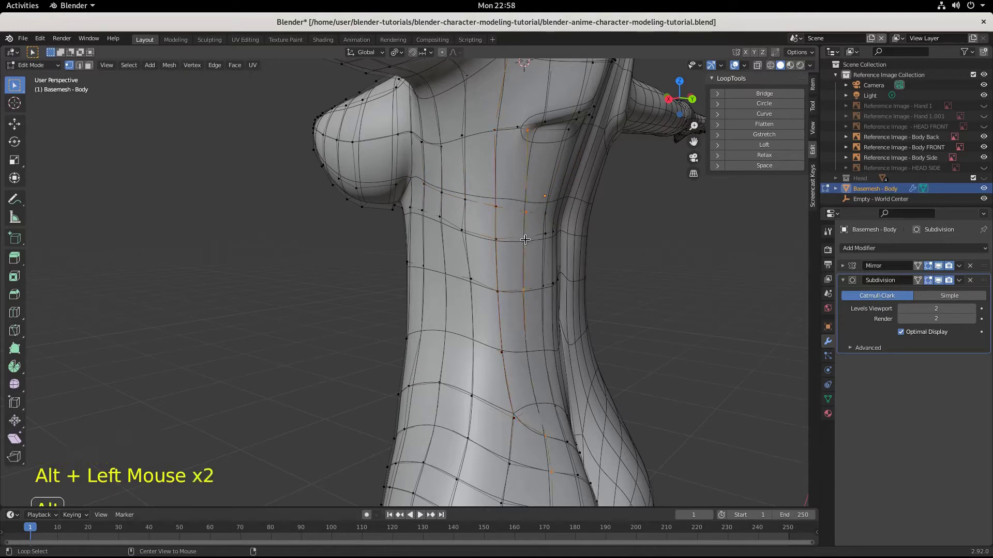
alt+click(497, 239)
alt+click(496, 239)
click(764, 155)
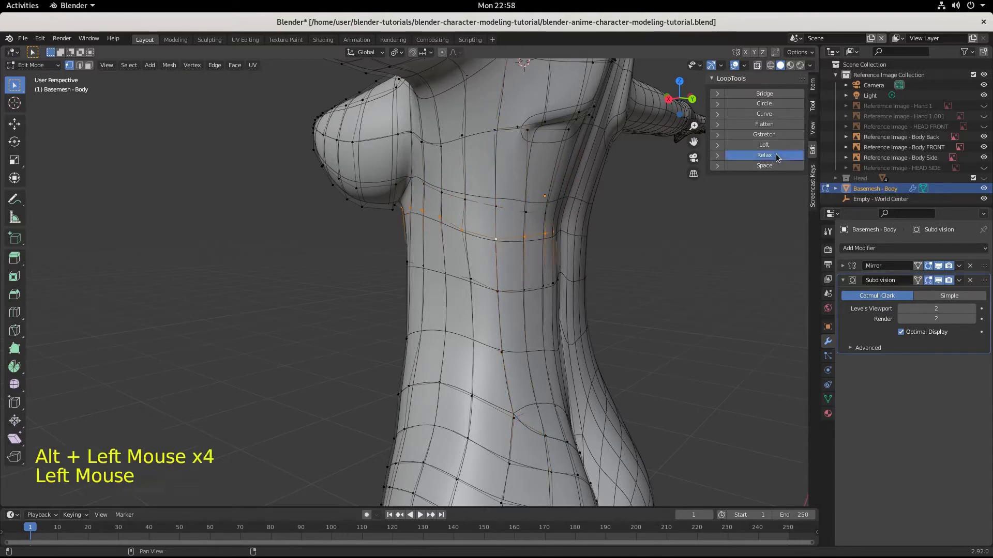
Relax the next two horizontal edge loops down around the waist with LoopTools.
alt+click(499, 291)
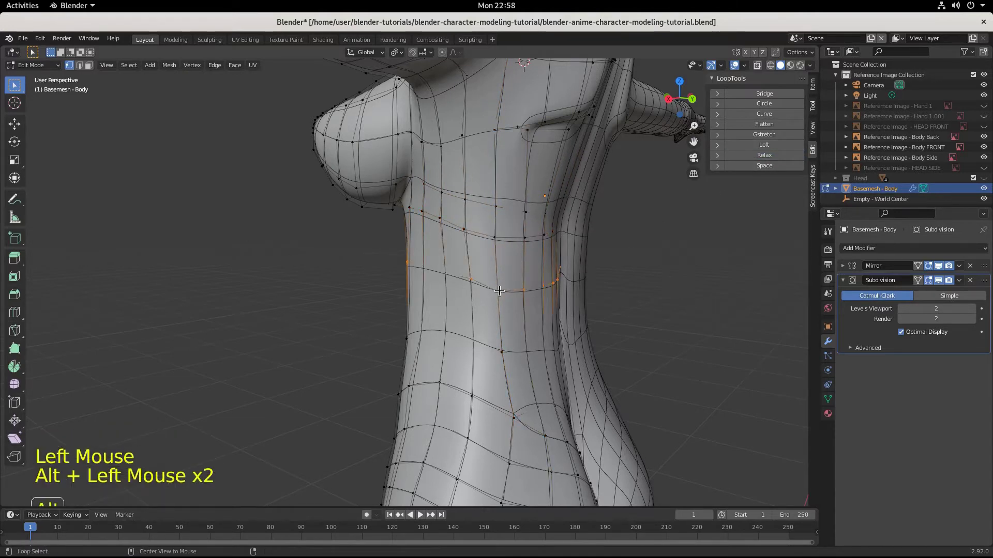
click(764, 155)
alt+click(502, 351)
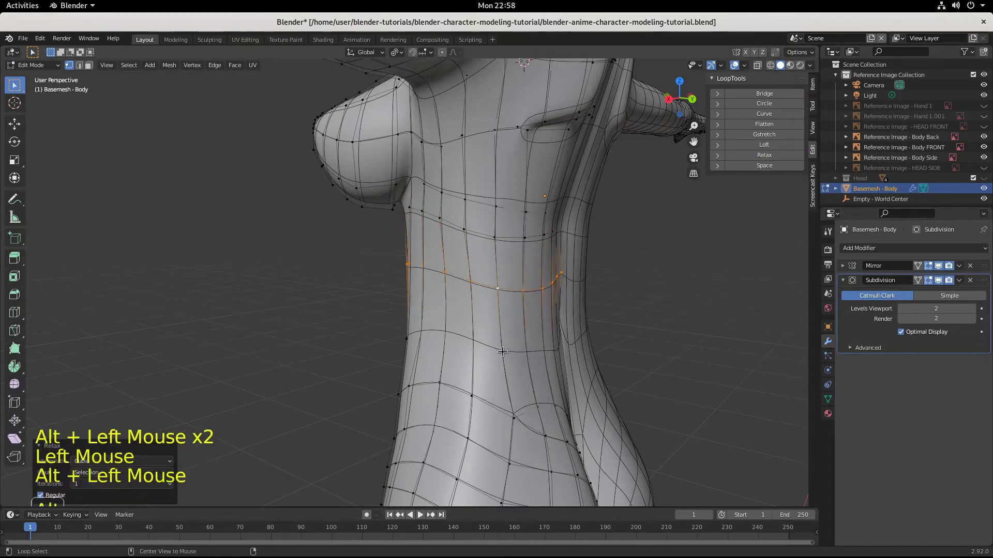
click(764, 155)
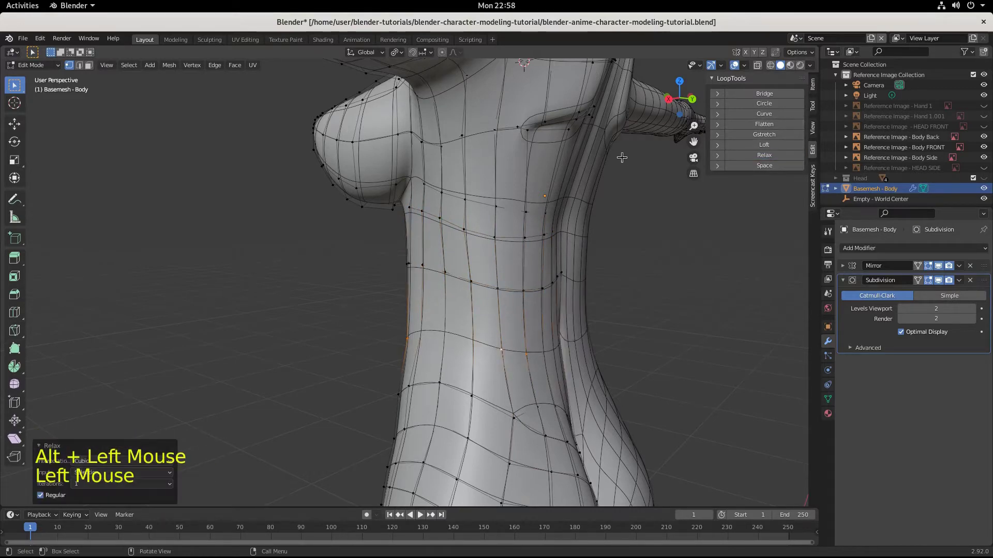
Relax the vertical edge loop that runs through the middle of the shoulder blade's lower edge and down the back.
click(569, 130)
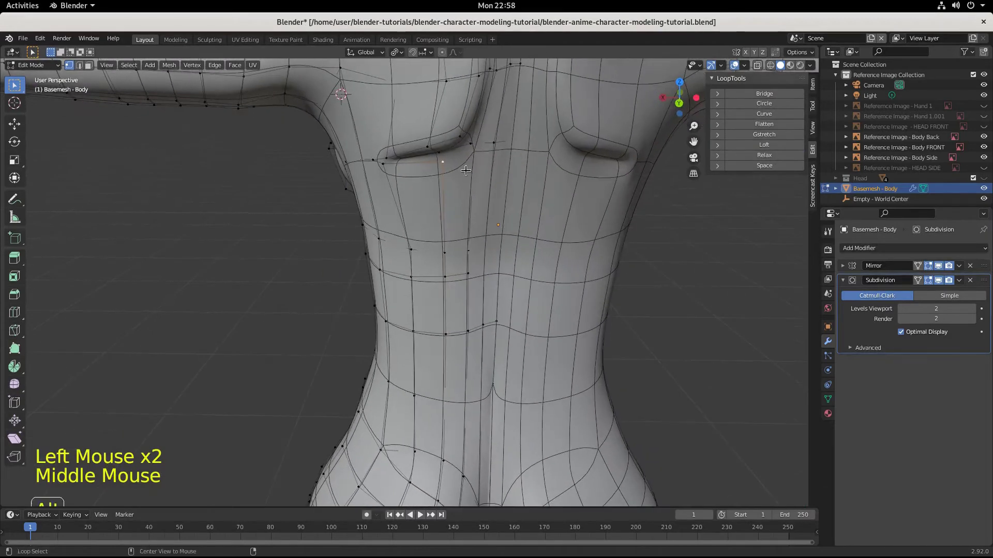
alt+click(442, 156)
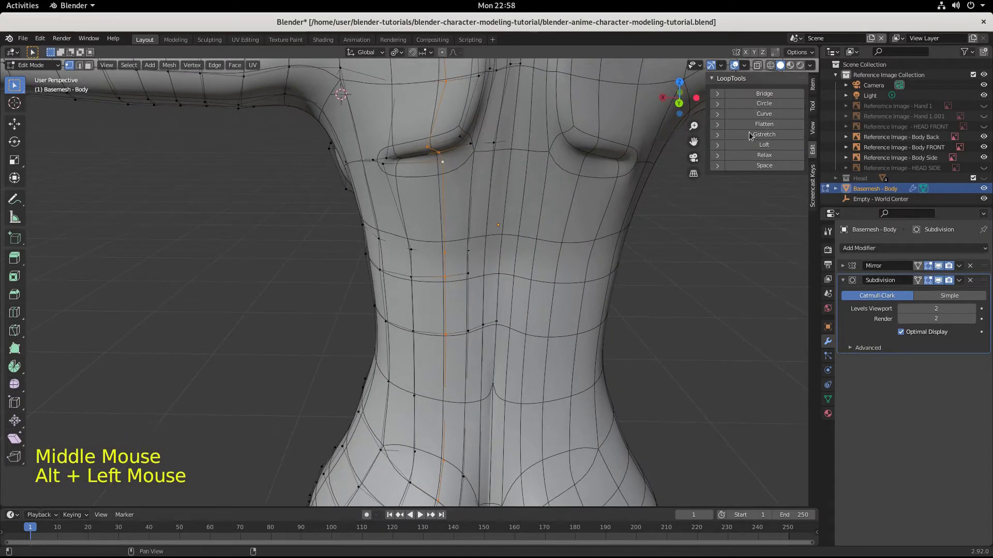
click(761, 155)
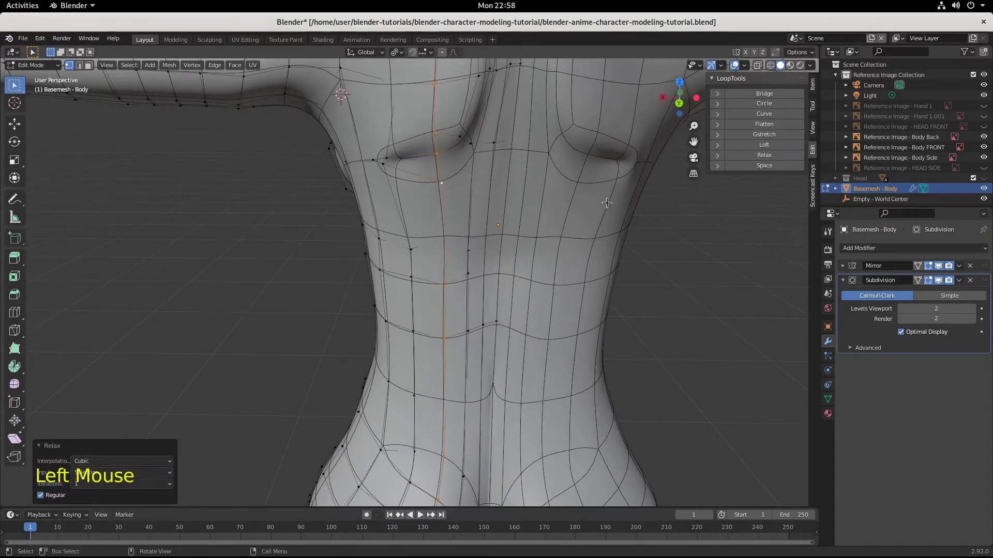
With LoopTools, relax the vertical edge loop running down from the shoulder blade's outer lower corner, and the one running up from it to the shoulder.
middle_drag(569, 212, 432, 200)
scroll(583, 206, down, 2)
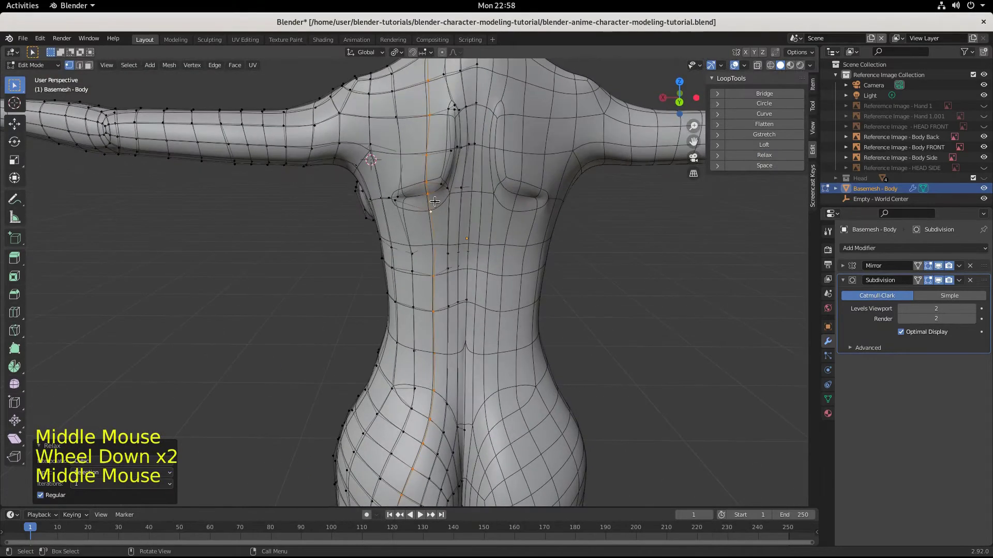
alt+click(401, 199)
alt+click(402, 202)
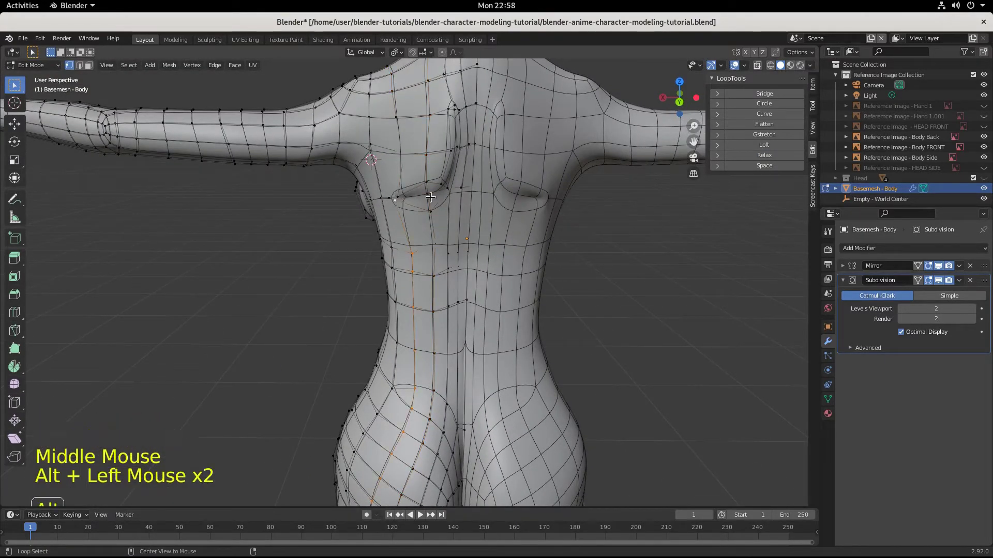
click(752, 155)
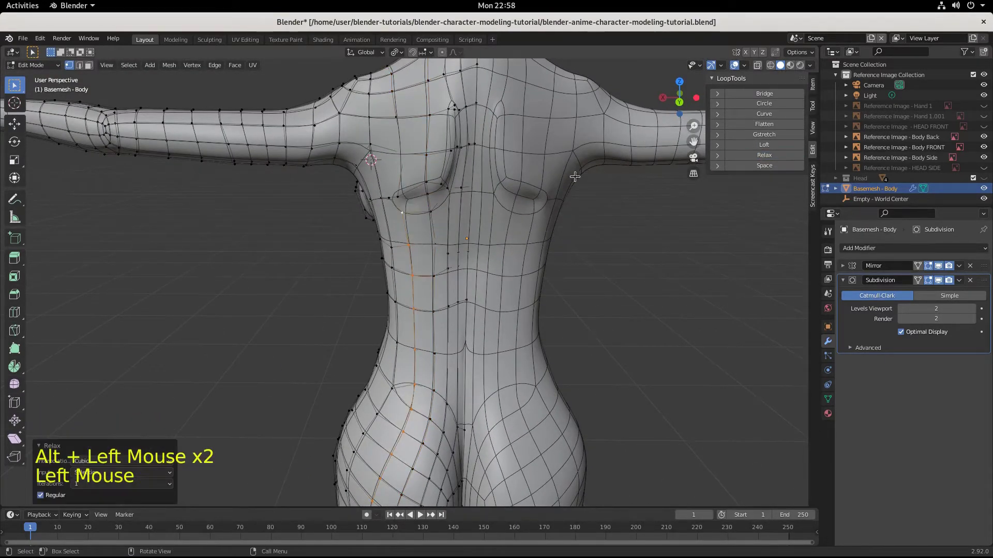
alt+click(407, 188)
click(747, 157)
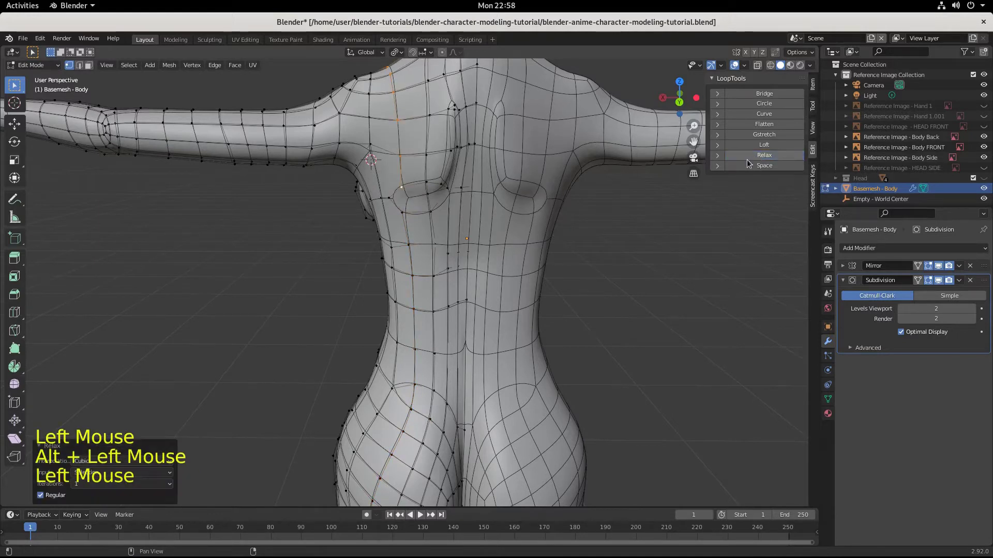
Examine the edge loops beside and along the spine and the back's overall shape from behind and from the side.
alt+click(460, 155)
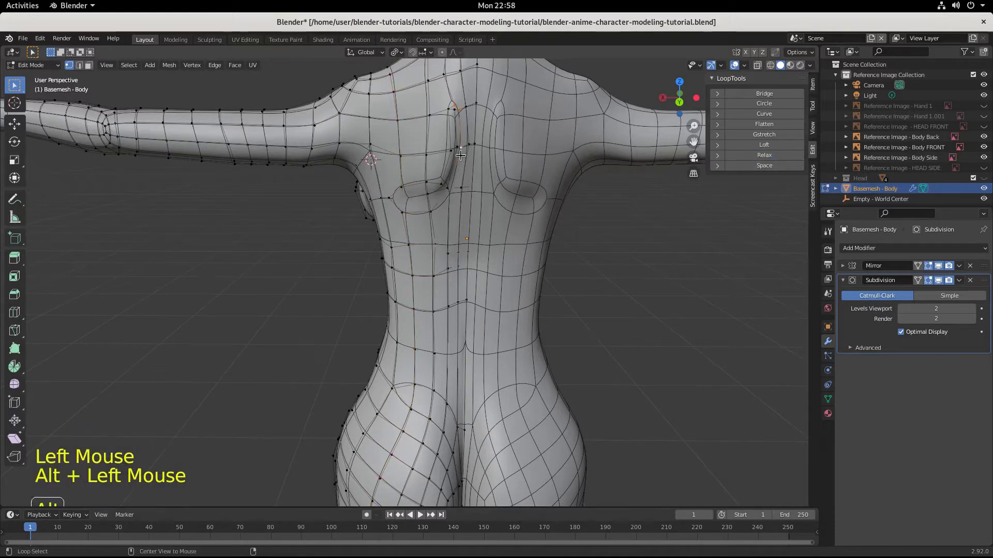
alt+click(460, 155)
alt+click(474, 143)
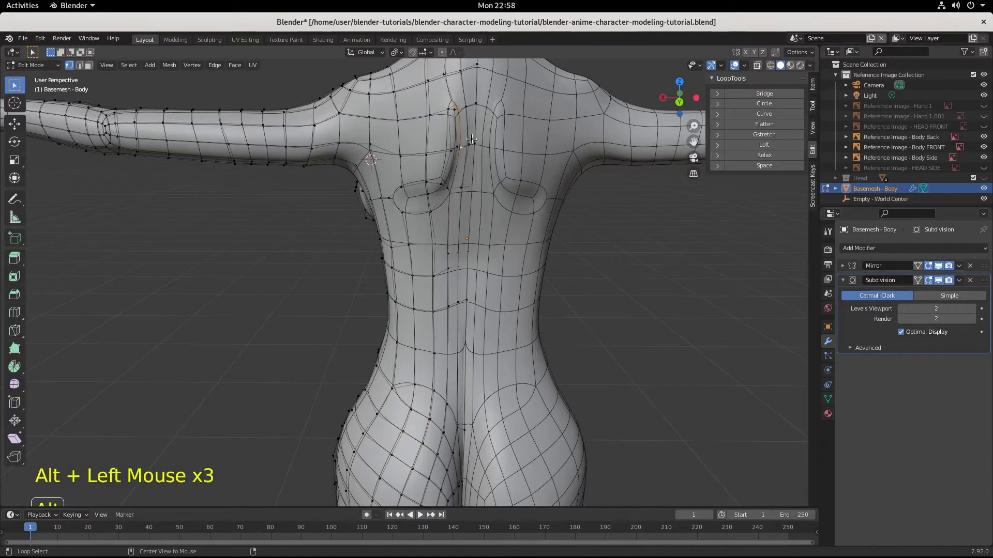
middle_drag(499, 257, 466, 243)
scroll(594, 248, down, 2)
scroll(442, 245, down, 2)
scroll(442, 245, up, 1)
scroll(505, 248, up, 3)
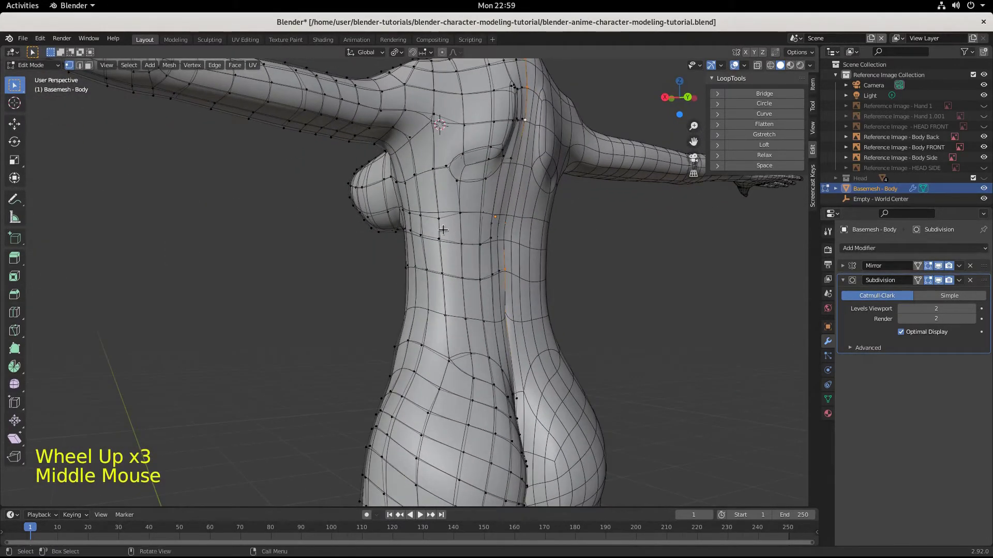
Turn on proportional editing and move the two ribcage vertices just behind the bust about 0.010 m upward and toward the back.
click(416, 183)
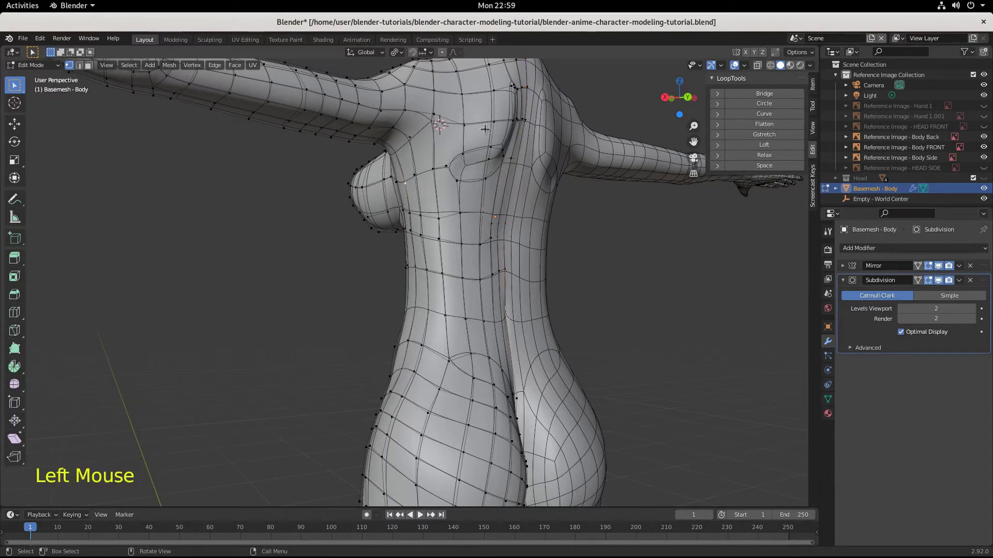
shift+click(409, 213)
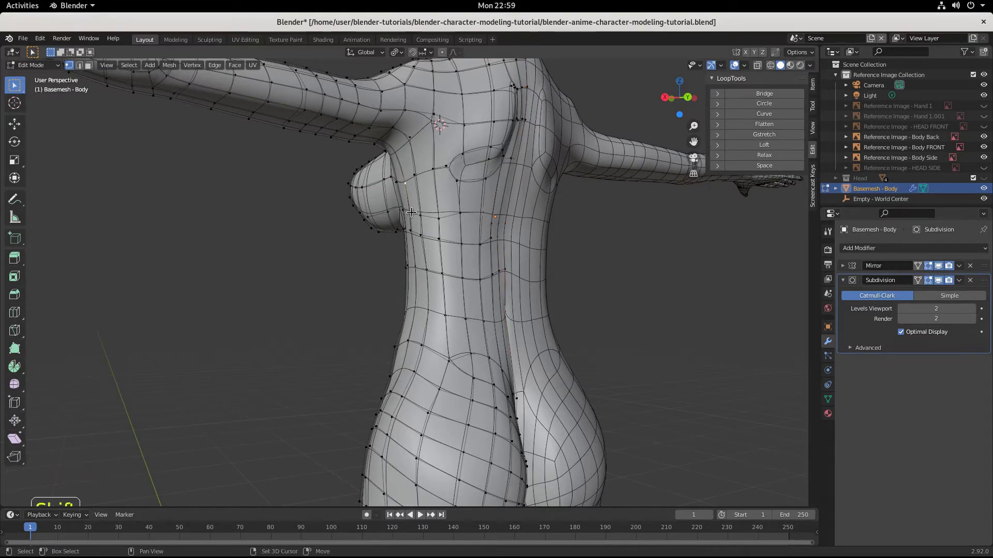
click(442, 52)
key(g)
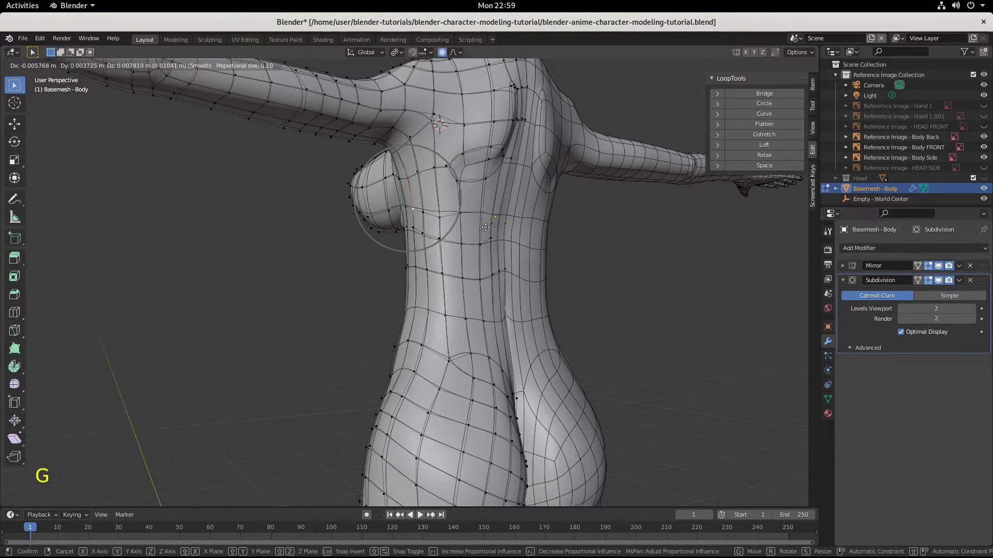
click(485, 228)
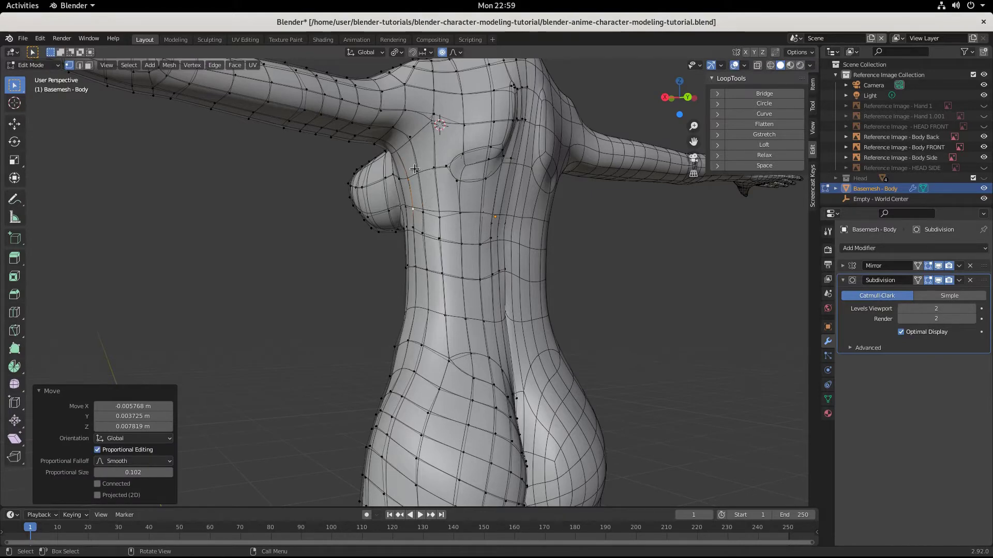
Nudge three more side ribcage vertices with proportional editing: the upper about 0.007 m, the middle about 0.014 m and the lower about 0.004 m.
click(419, 149)
key(g)
click(422, 162)
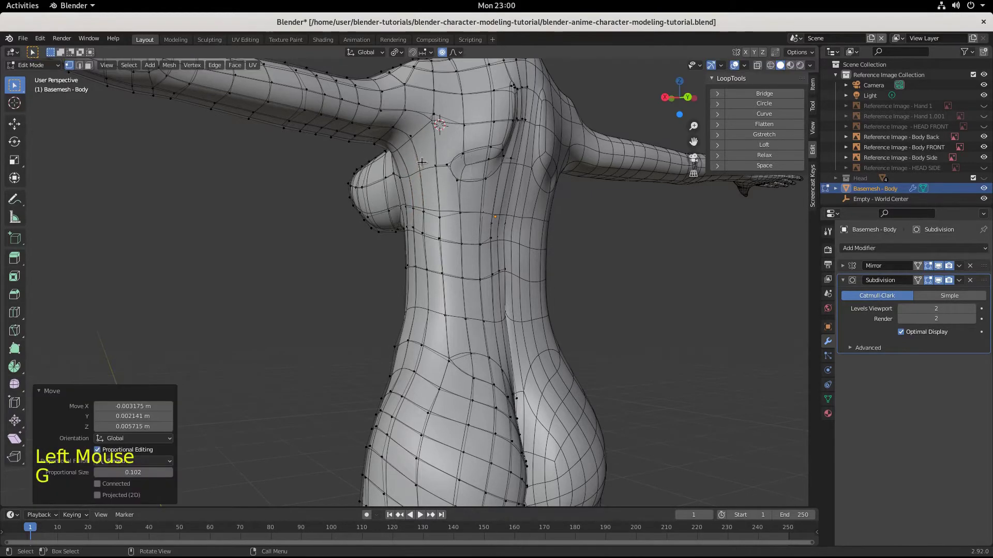
click(425, 207)
key(g)
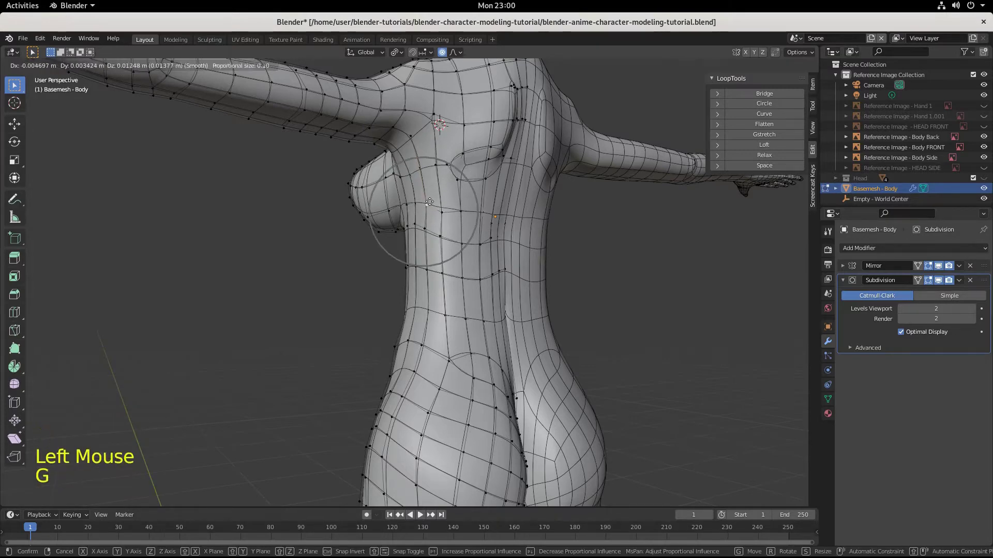
click(429, 202)
click(422, 222)
key(g)
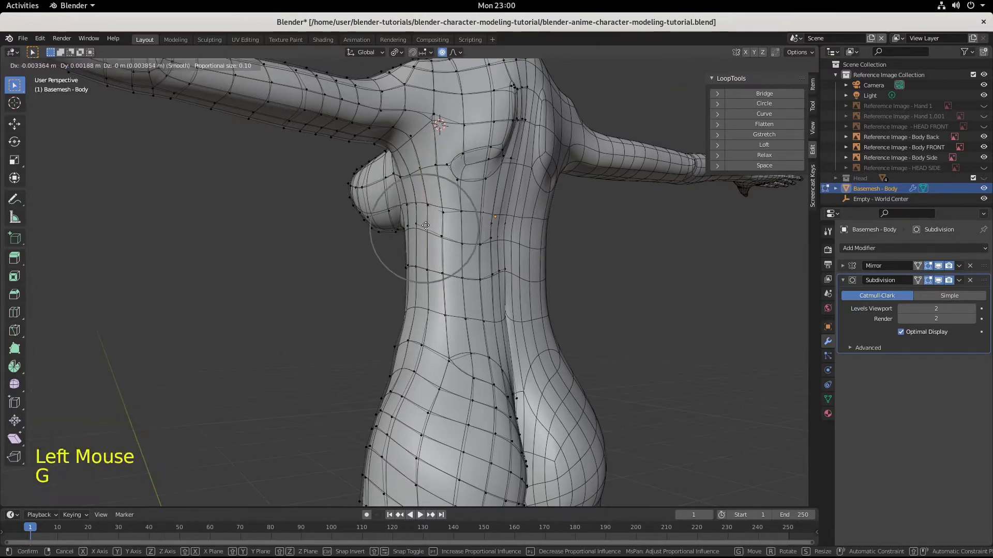
click(424, 225)
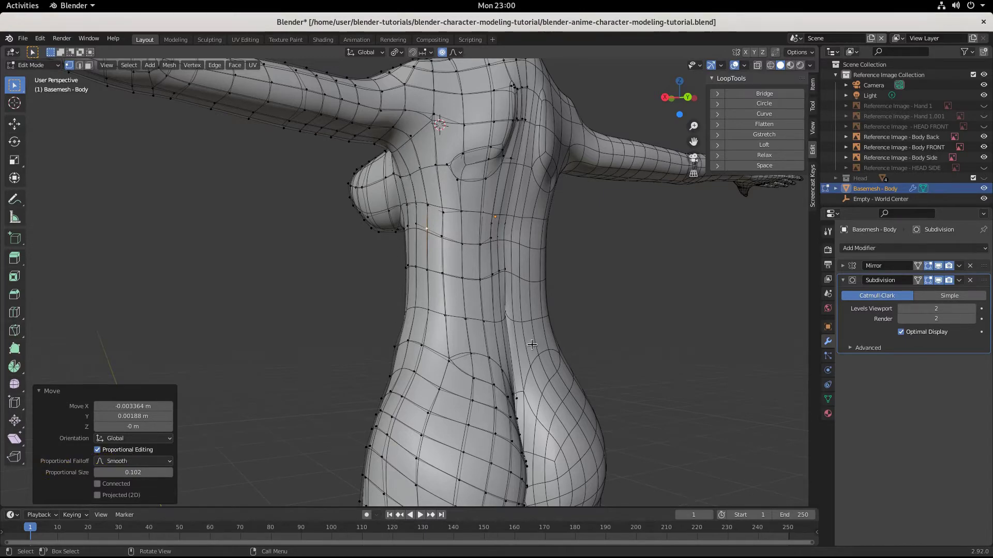
Move the outer vertex between waist and hip about 0.009 m outward along X, using a proportional size of 0.06.
scroll(532, 344, down, 2)
middle_drag(532, 344, 585, 362)
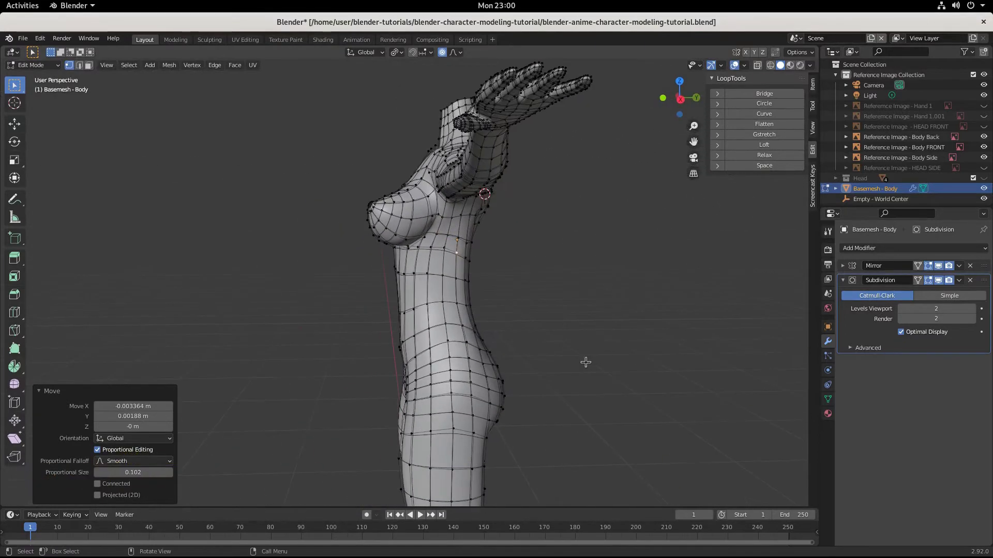
key(KP_1)
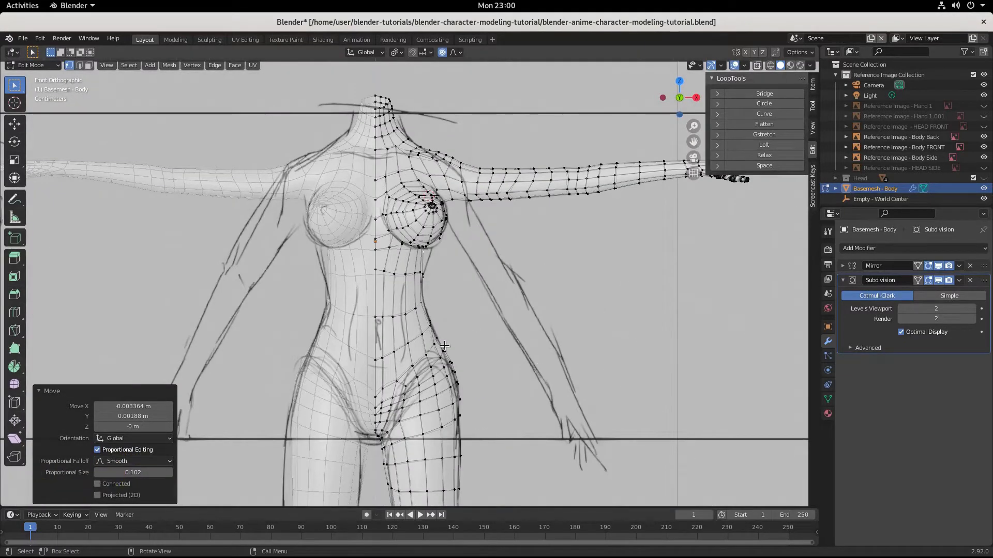
middle_drag(472, 335, 312, 277)
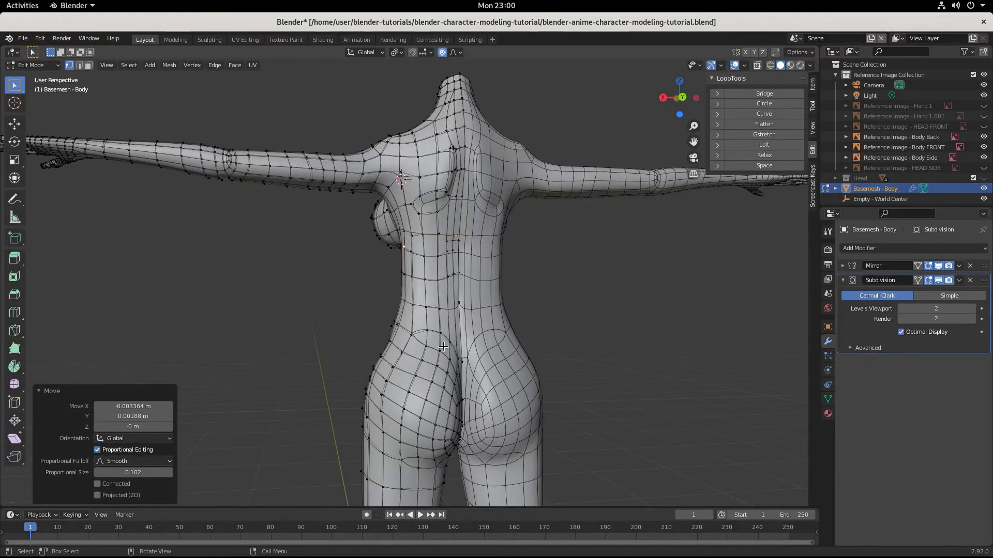
middle_drag(444, 346, 424, 365)
click(498, 366)
key(g)
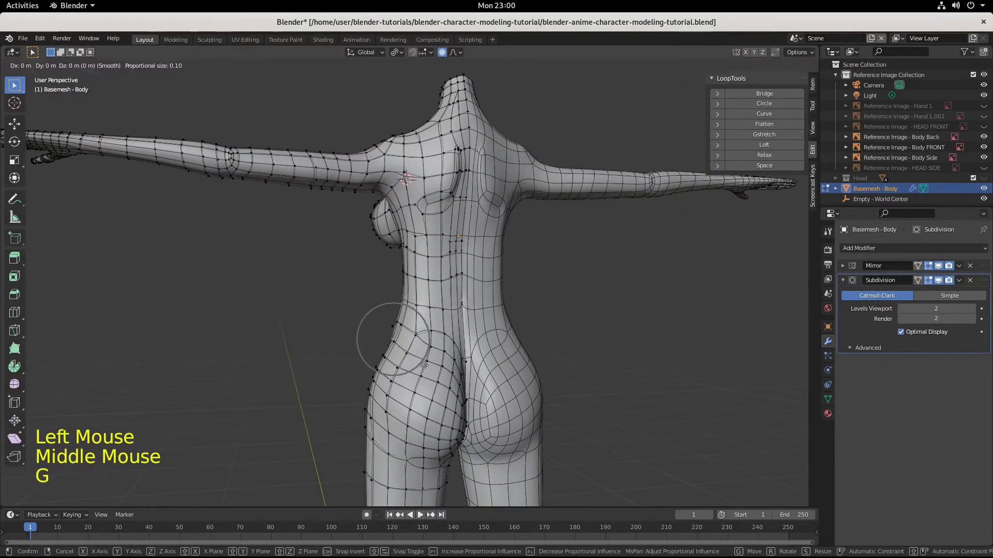
key(x)
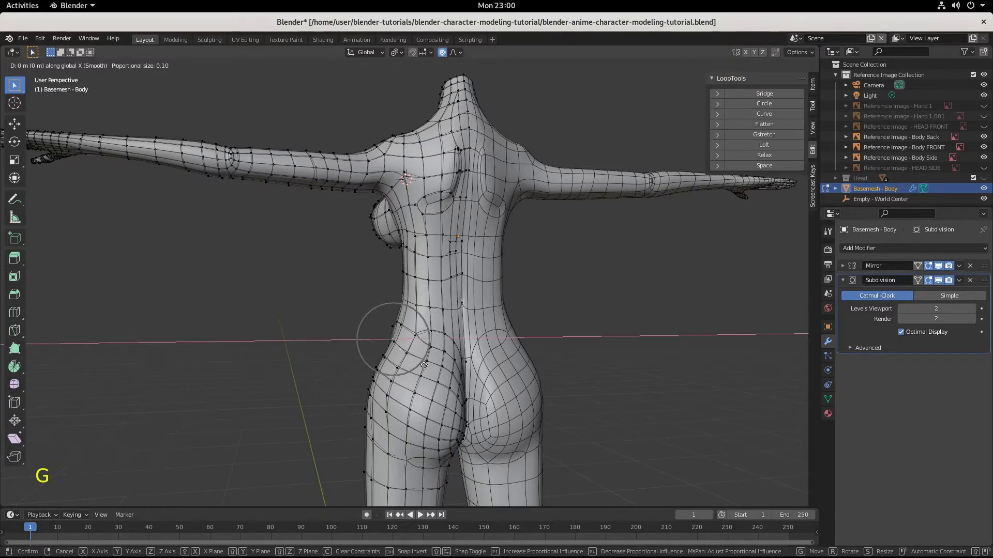
scroll(420, 366, up, 2)
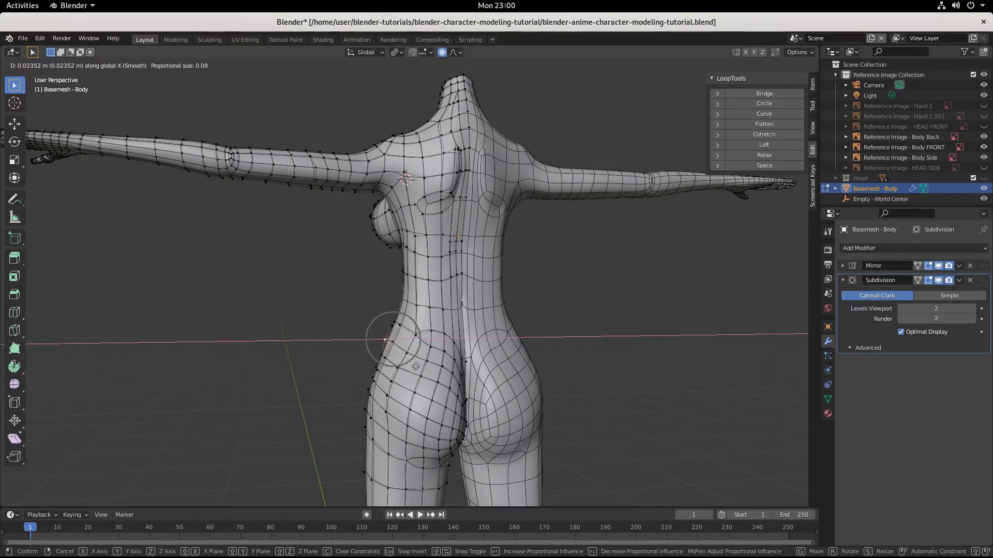
scroll(417, 367, up, 3)
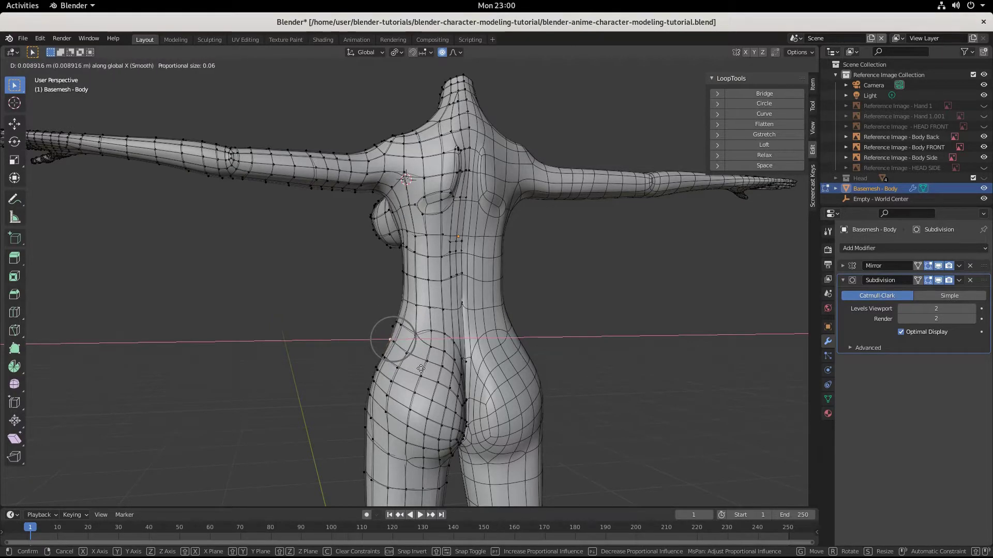
click(421, 368)
Relax the centre edge loop that follows the spine down the back with LoopTools.
middle_drag(421, 369, 489, 299)
scroll(505, 319, up, 3)
scroll(506, 318, up, 1)
scroll(489, 298, down, 1)
click(501, 272)
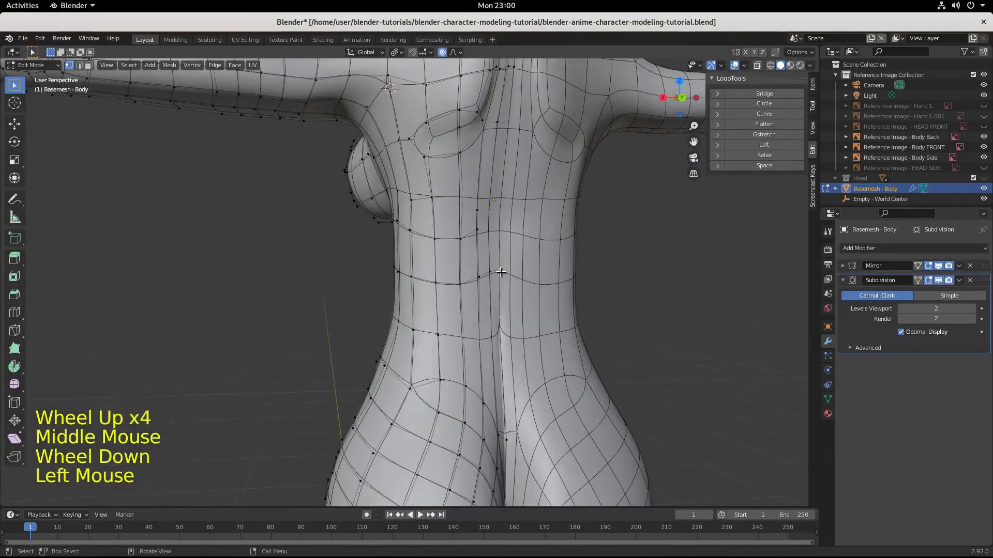
alt+click(500, 282)
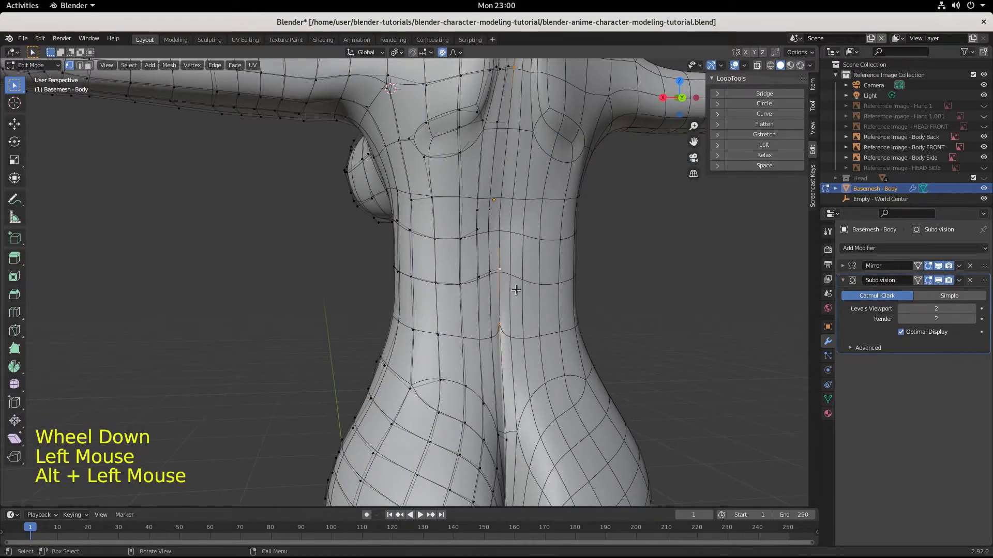
scroll(516, 290, down, 2)
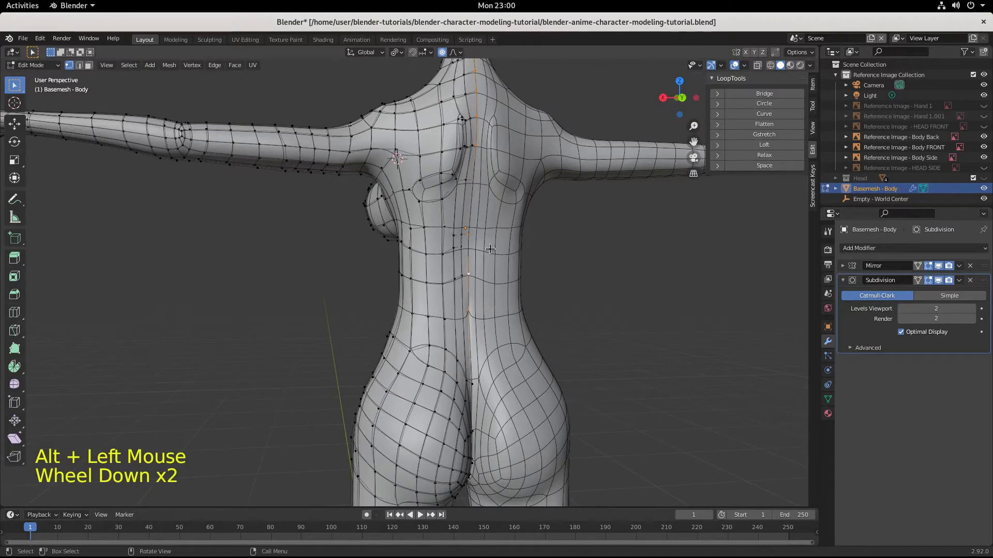
middle_drag(491, 249, 572, 249)
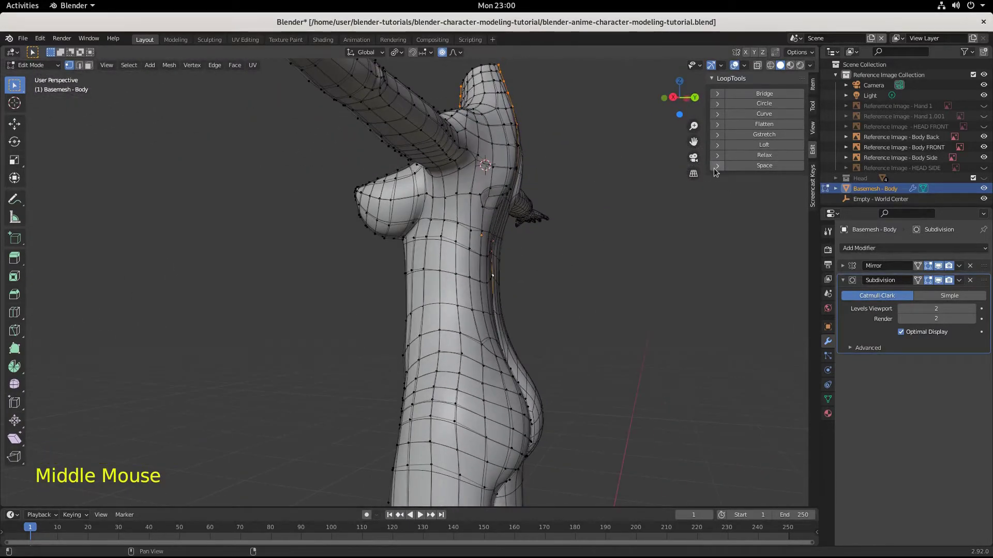
click(763, 155)
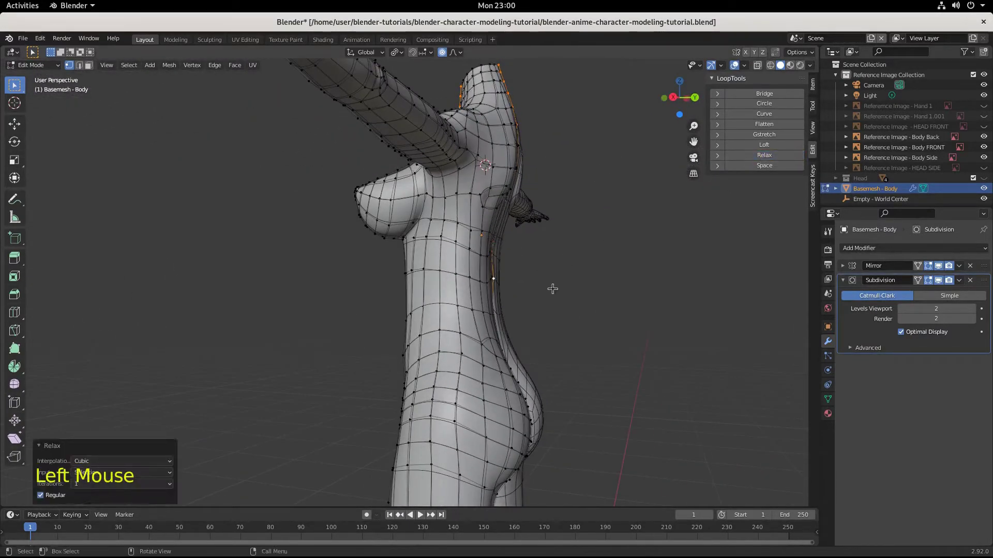
Move the lower-back vertex on the spine's centre line slightly forward along Y with proportional editing.
middle_drag(522, 301, 547, 300)
click(470, 279)
click(497, 282)
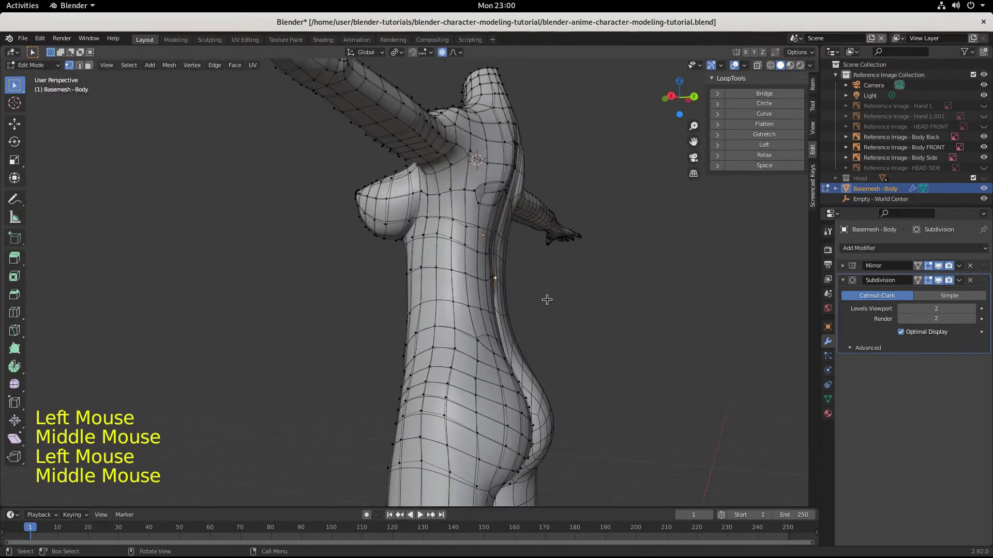
key(g)
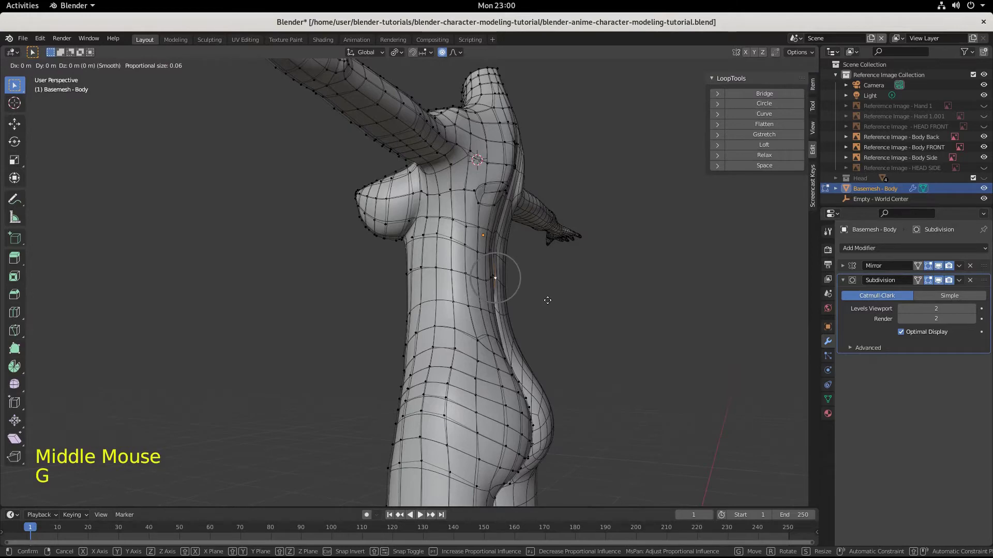
key(y)
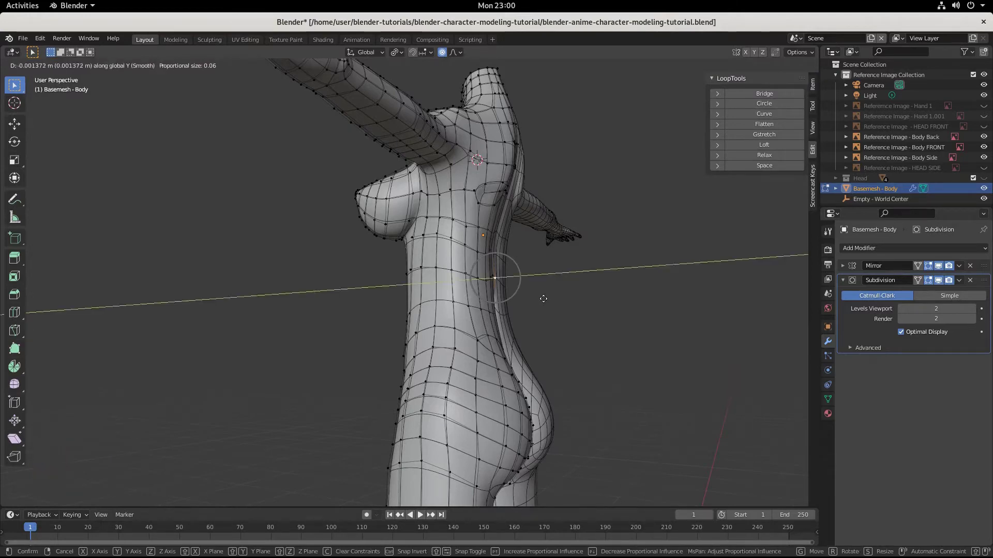
click(543, 298)
Inspect the torso from several angles and compare the belly and hip outline with the side reference sketch.
middle_drag(543, 299, 460, 322)
scroll(469, 282, down, 3)
middle_drag(470, 281, 425, 308)
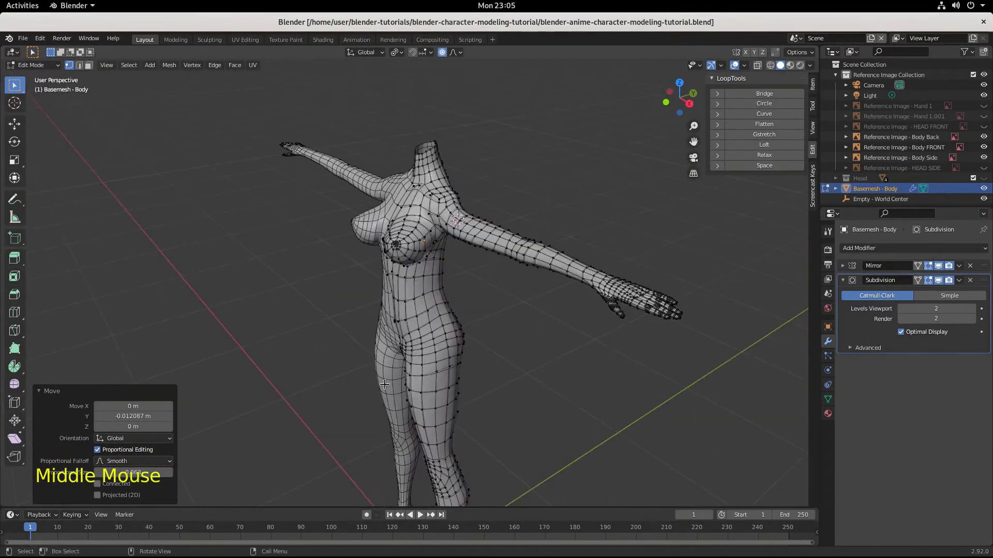
scroll(395, 375, up, 3)
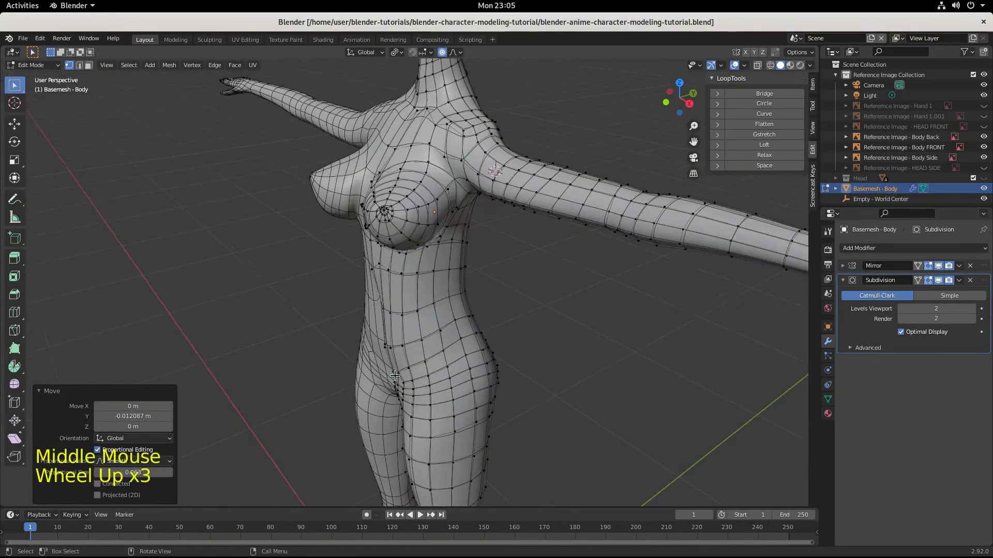
middle_drag(391, 374, 361, 326)
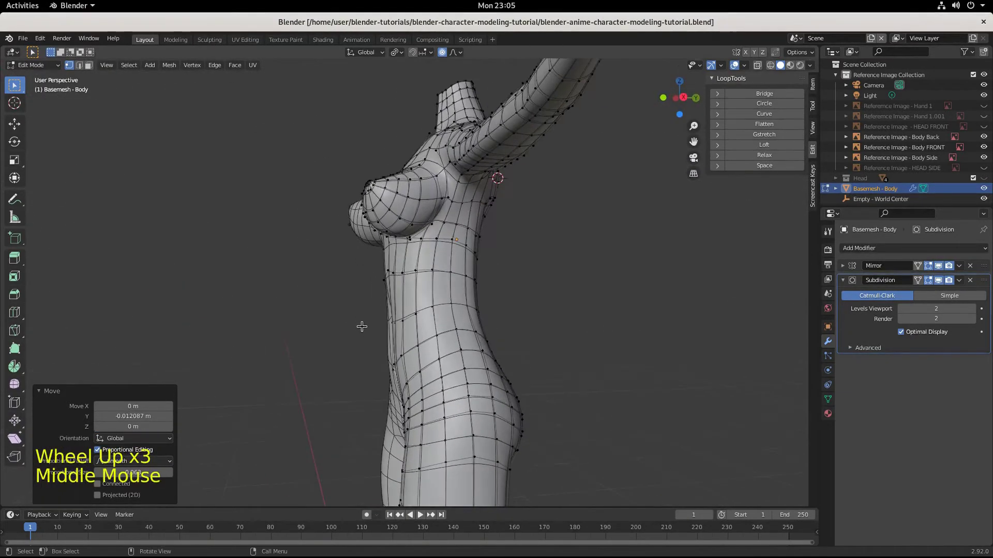
key(KP_3)
shift+scroll(458, 383, up, 2)
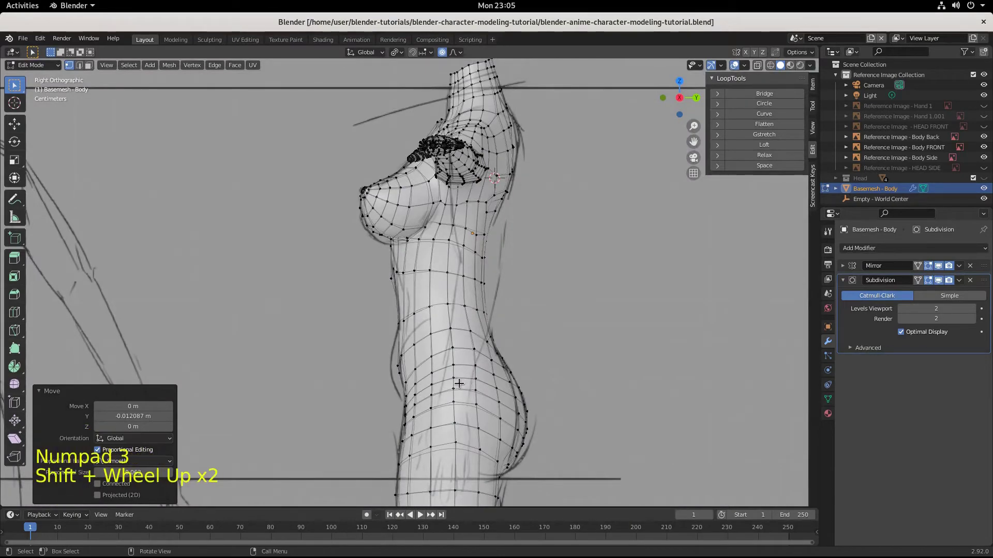
scroll(459, 383, up, 4)
shift+middle_drag(459, 383, 339, 239)
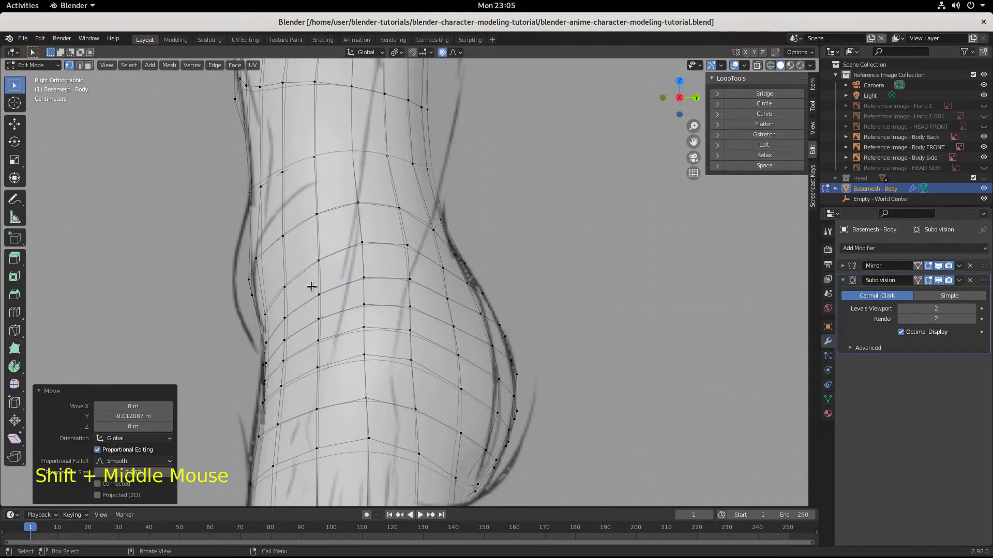
Move the lower-belly vertex beside the front hip crease slightly up and outward in front view, using a proportional size of 0.06.
click(261, 254)
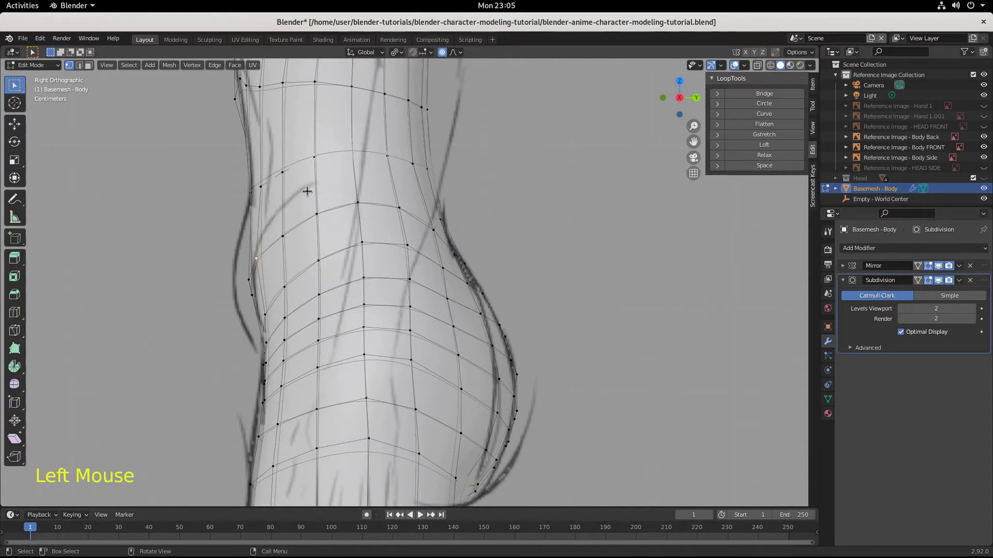
key(KP_1)
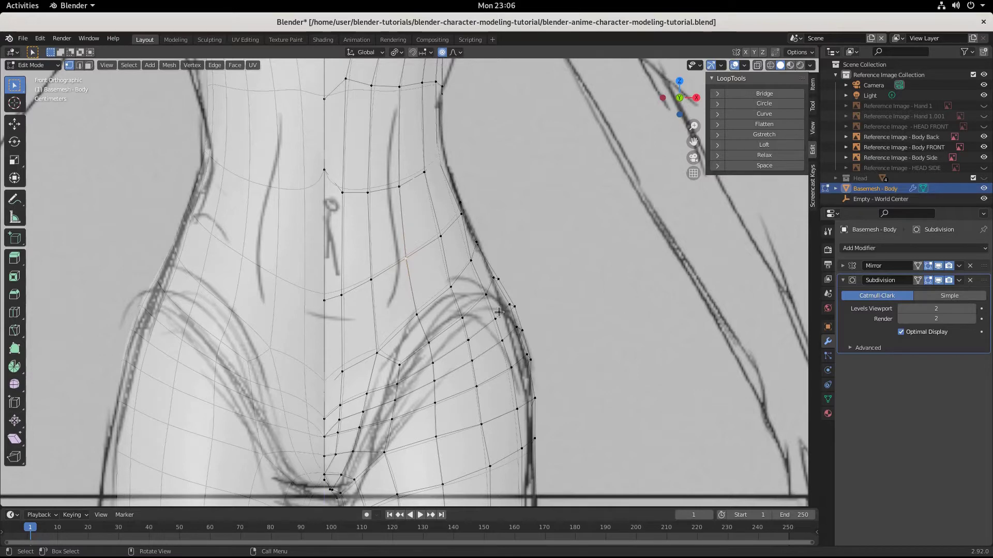
scroll(454, 412, down, 4)
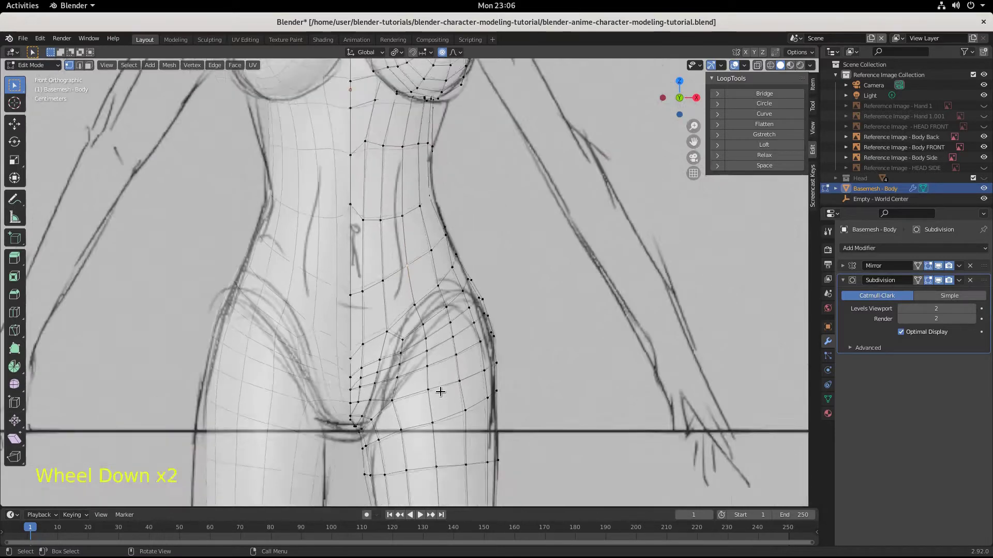
scroll(440, 391, up, 4)
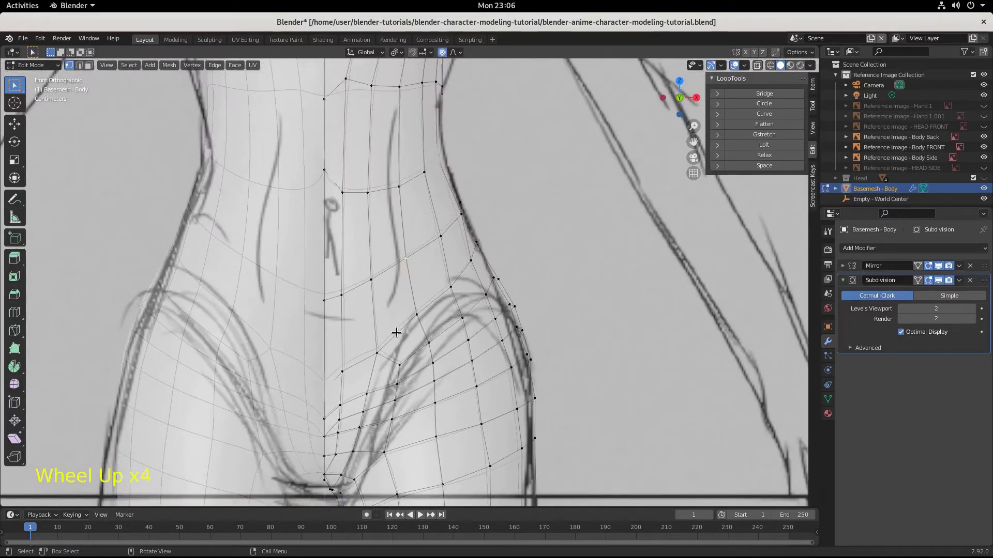
click(416, 313)
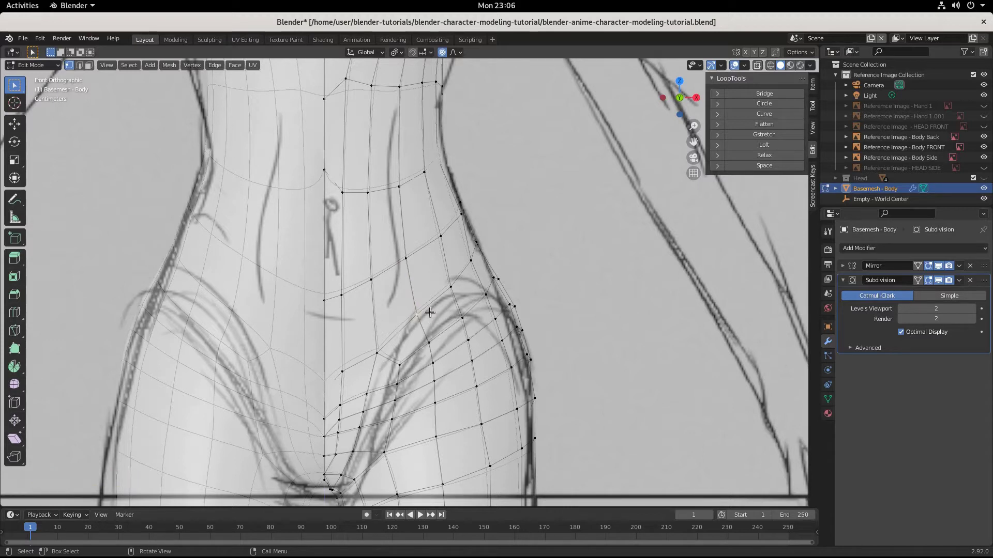
key(g)
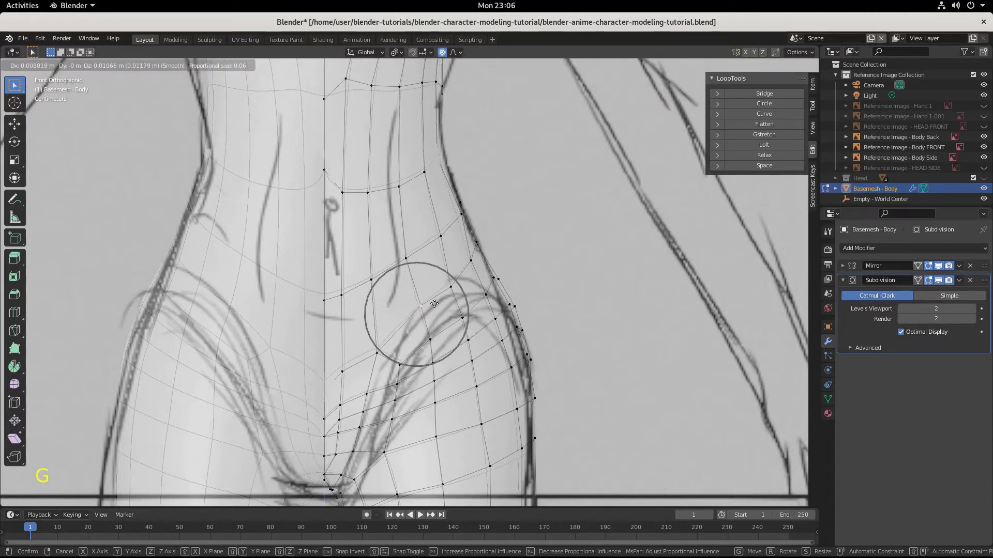
click(435, 304)
Nudge the next two vertices of that hip-crease loop toward the body outline, raising the outer one about 0.007 m along Z.
click(451, 286)
key(g)
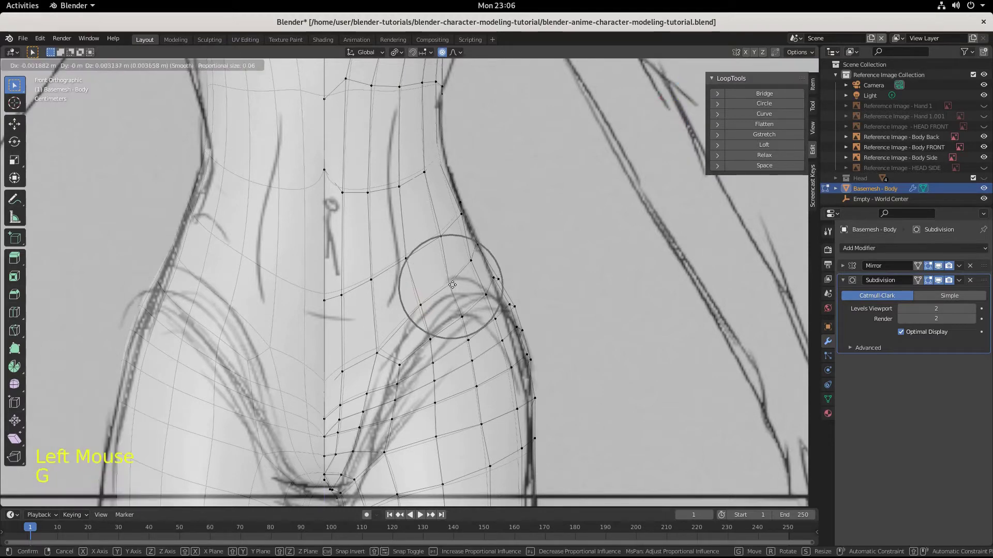
click(451, 280)
click(467, 261)
key(g)
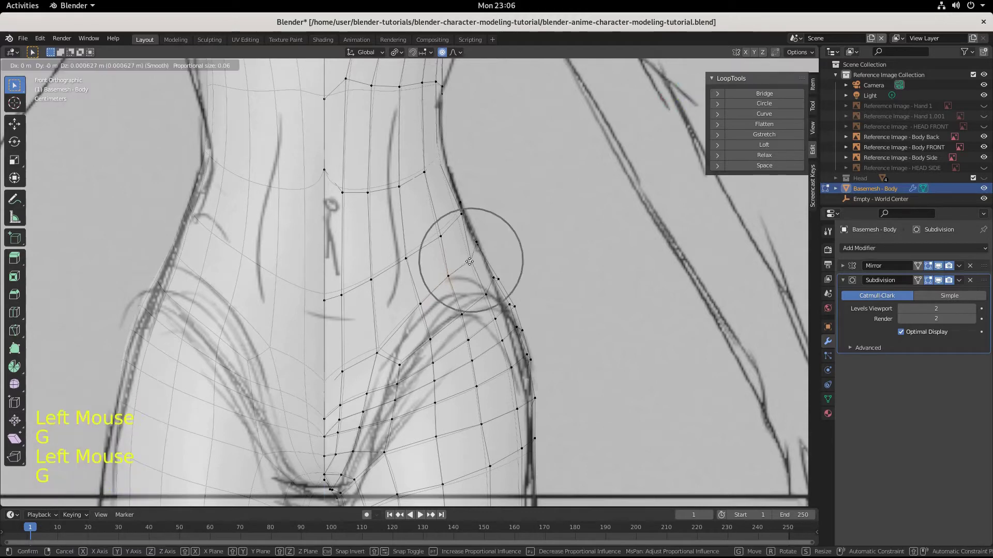
click(459, 252)
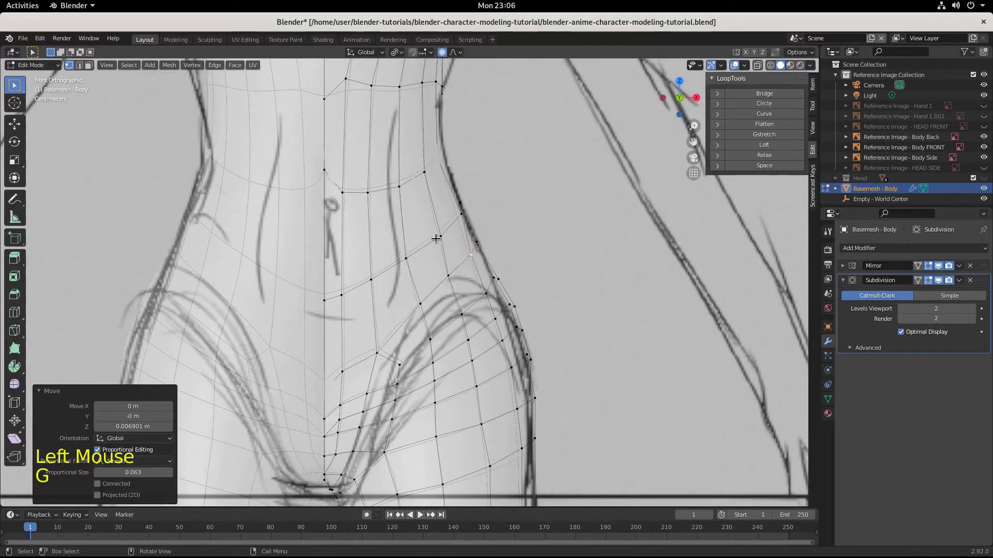
Switch the body's Subdivision modifier to Simple and check the unsmoothed torso mesh from the front.
scroll(436, 238, down, 2)
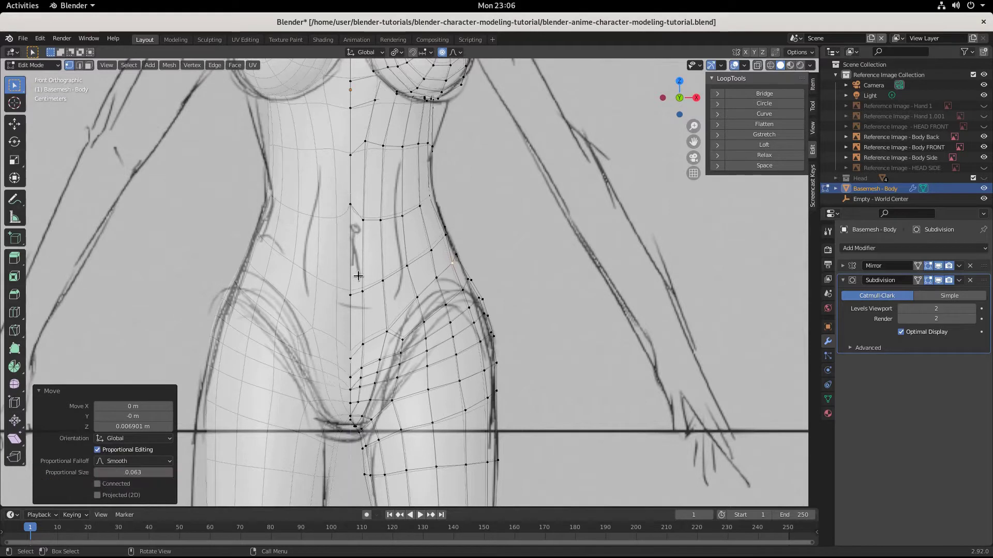
click(779, 67)
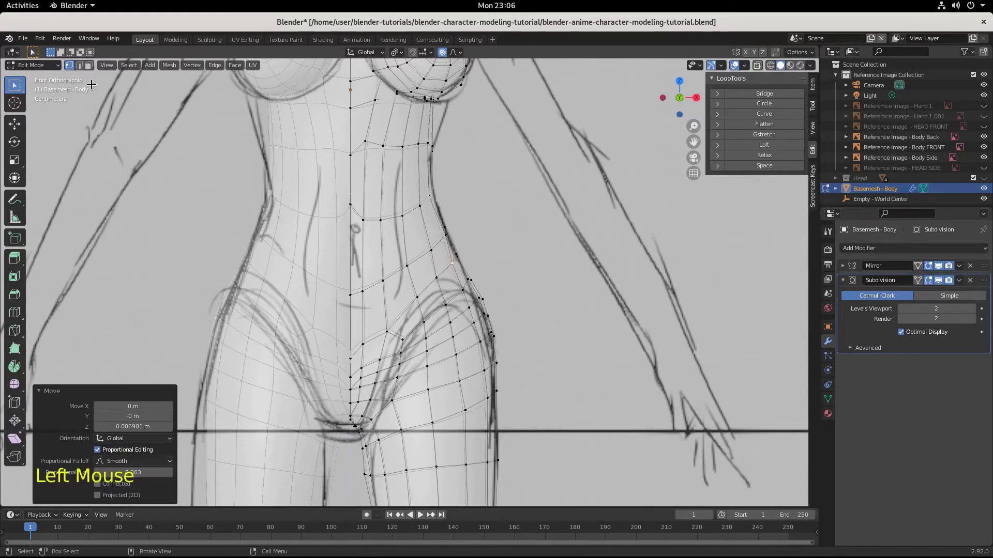
click(959, 295)
mouse_move(492, 277)
middle_down()
mouse_move(504, 284)
mouse_move(492, 284)
middle_up()
key(KP_1)
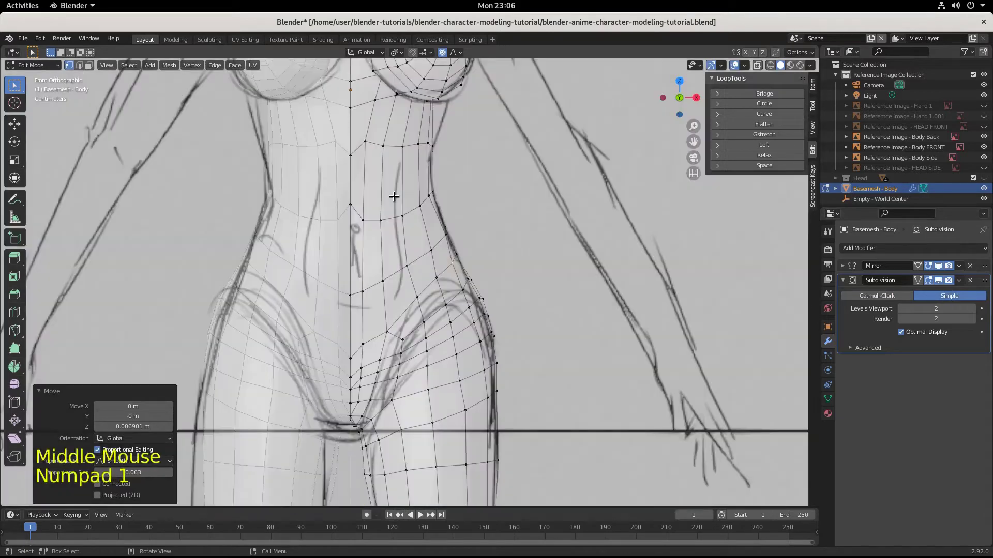
Raise the centre-line vertex below the bust about 0.052 m along Z and shift the rib-loop vertex near it about 0.006 m outward and 0.005 m up.
shift+middle_drag(394, 195, 382, 256)
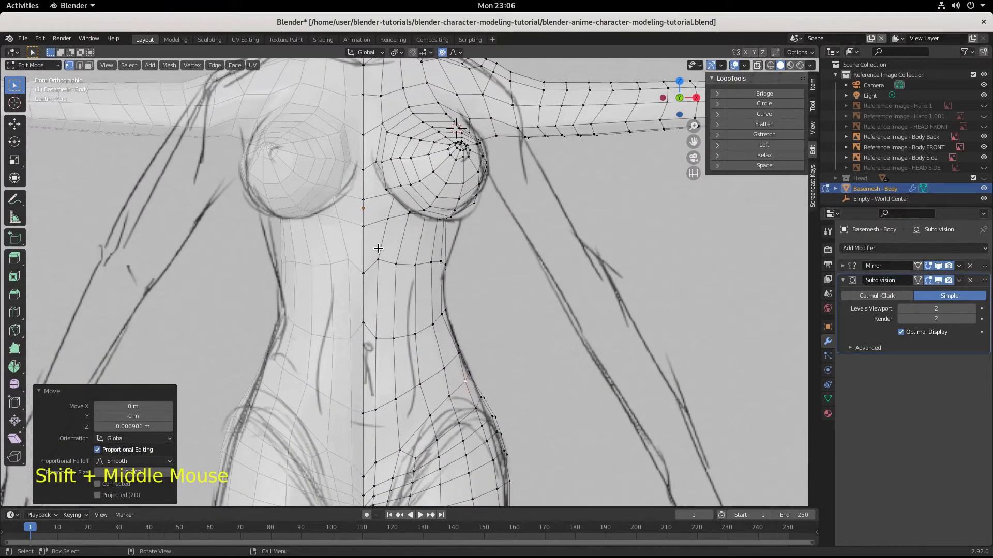
click(375, 231)
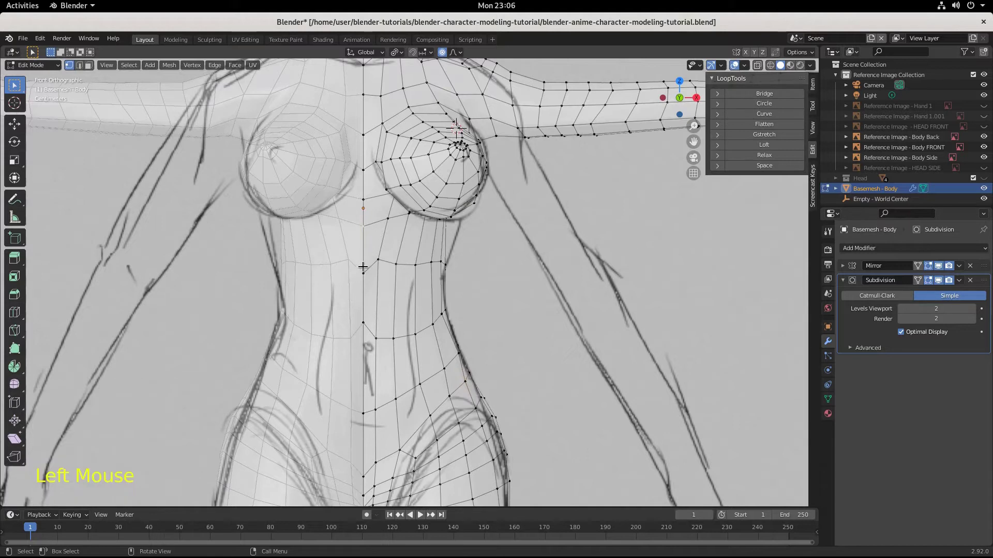
click(377, 273)
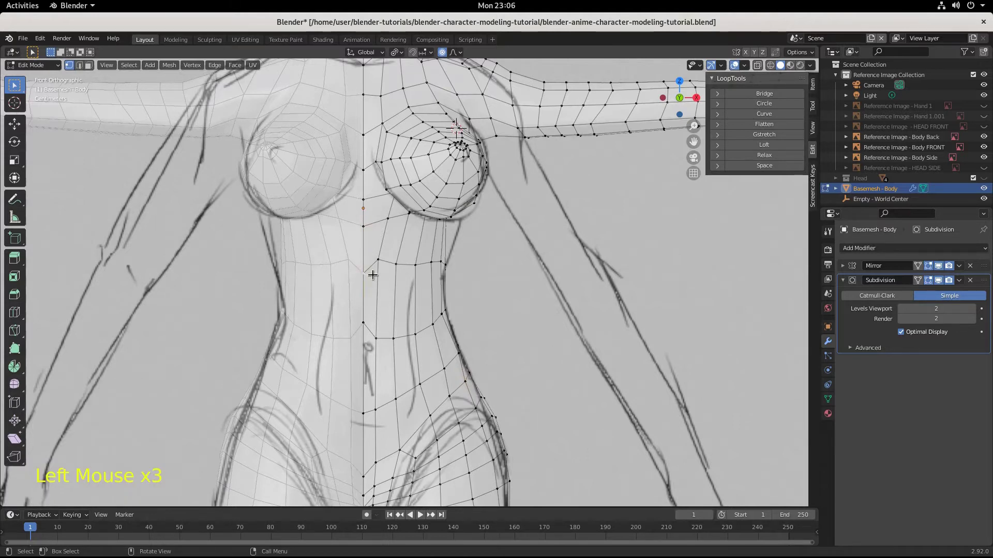
key(g)
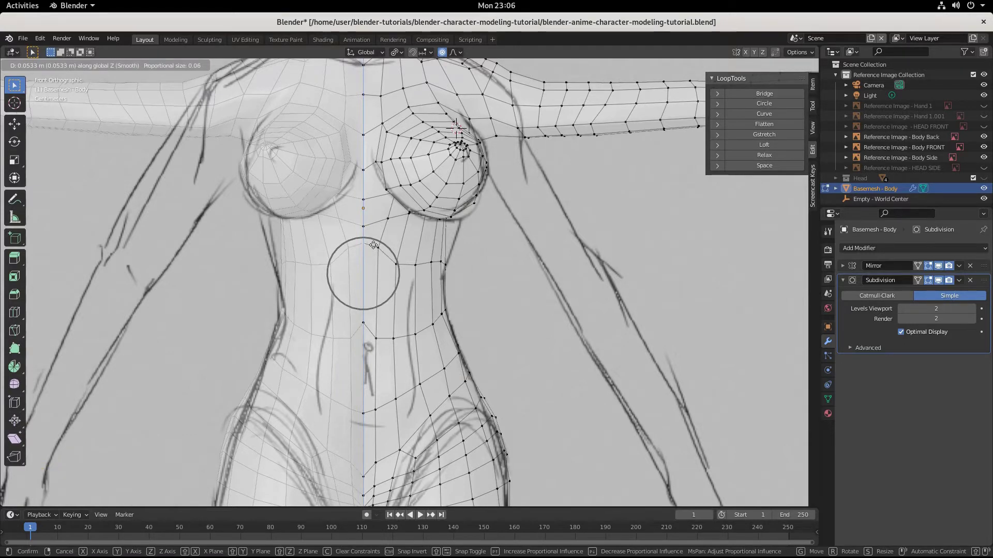
click(373, 245)
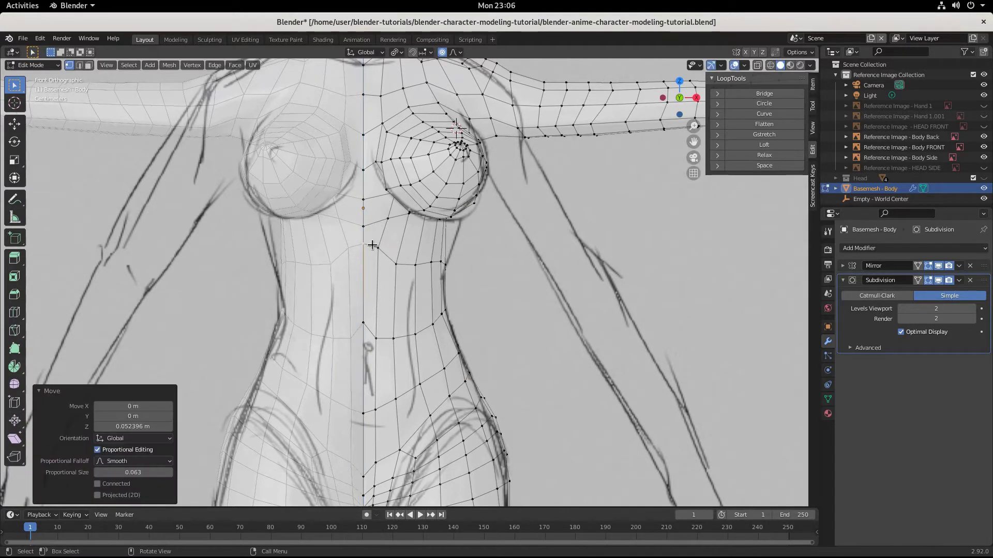
click(400, 262)
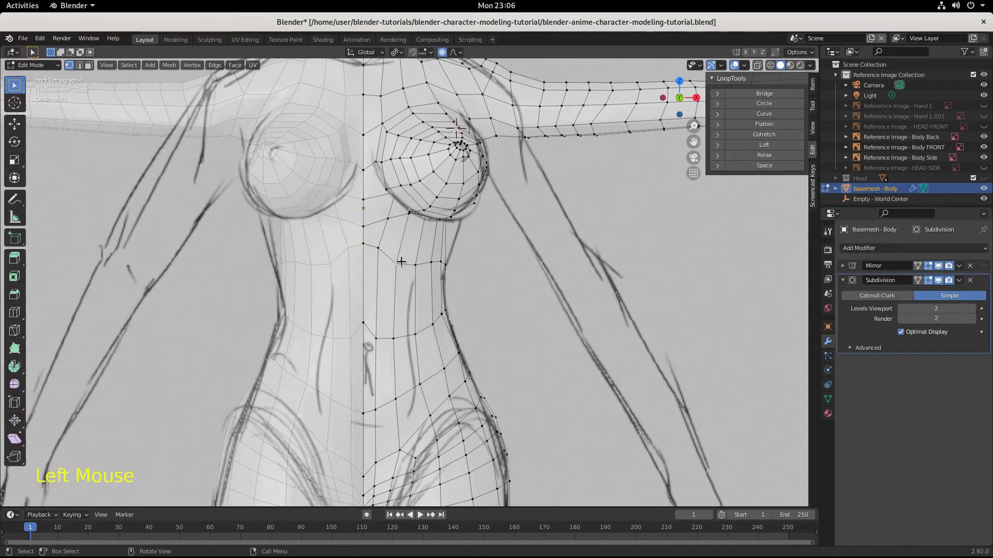
key(g)
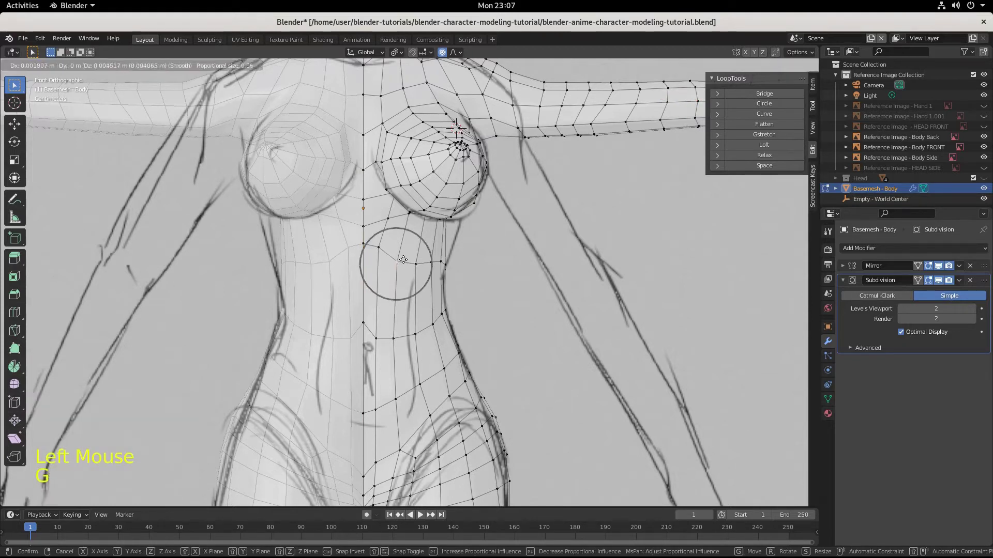
click(407, 257)
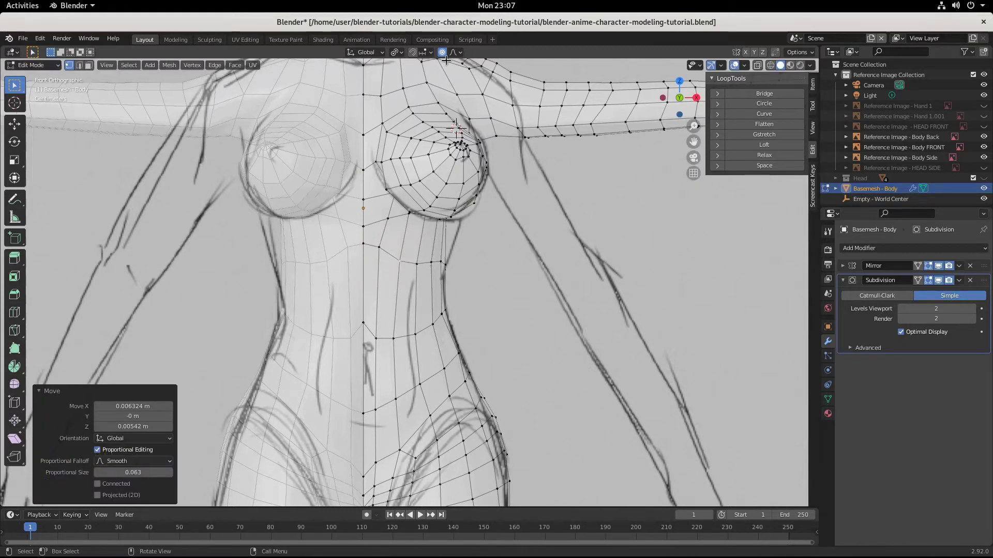
Turn off proportional editing and pull the next two outer rib-loop vertices down, the second by about 0.036 m, to arch the ribcage.
click(442, 54)
click(422, 272)
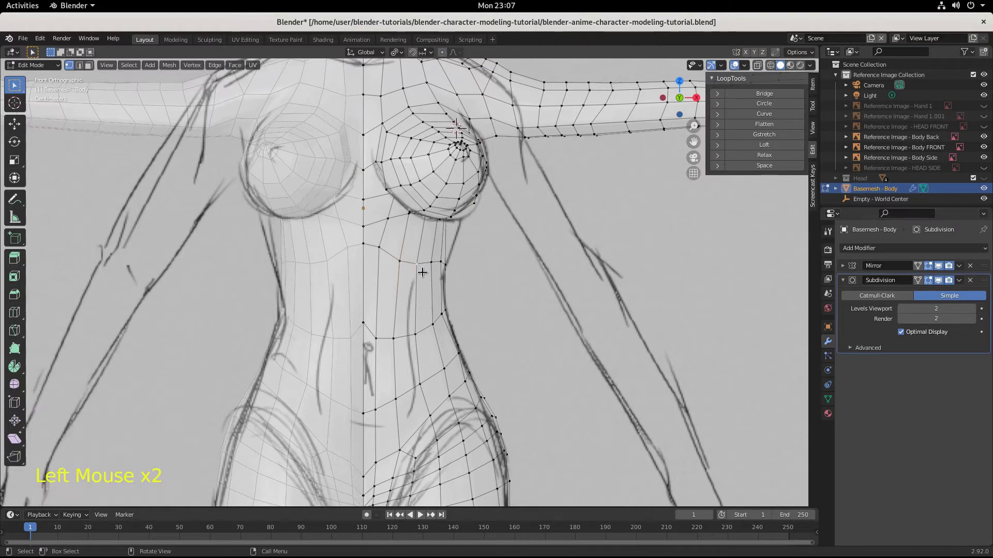
key(g)
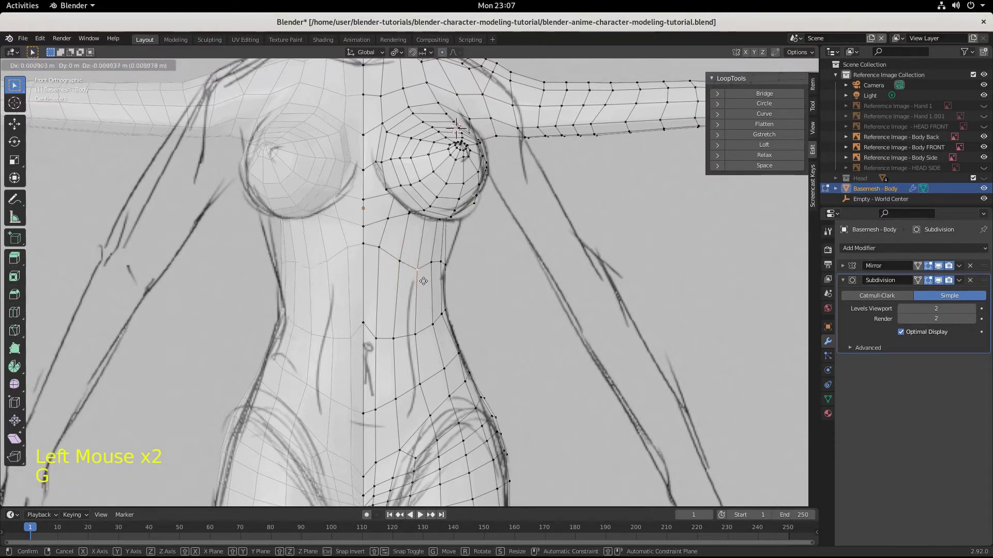
click(433, 274)
click(436, 264)
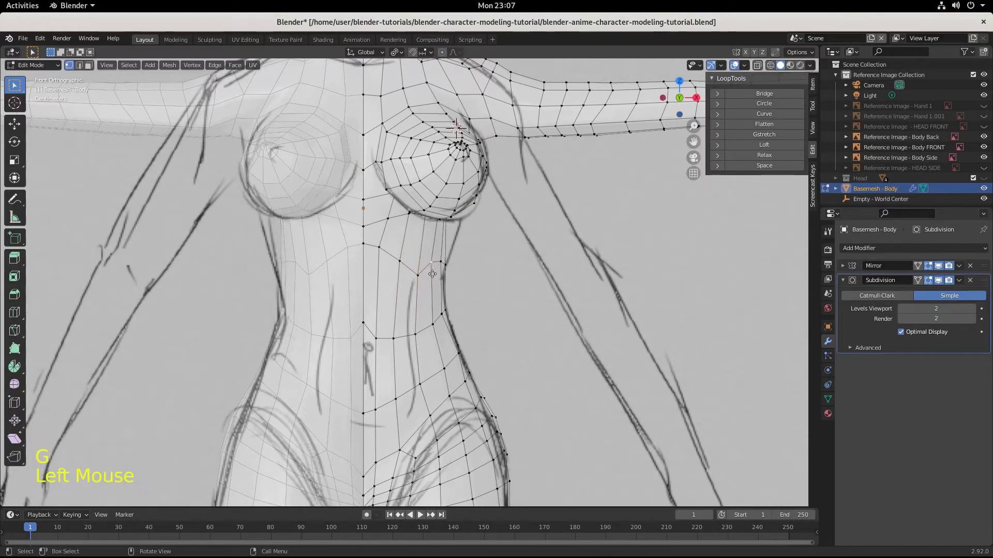
key(g)
click(431, 293)
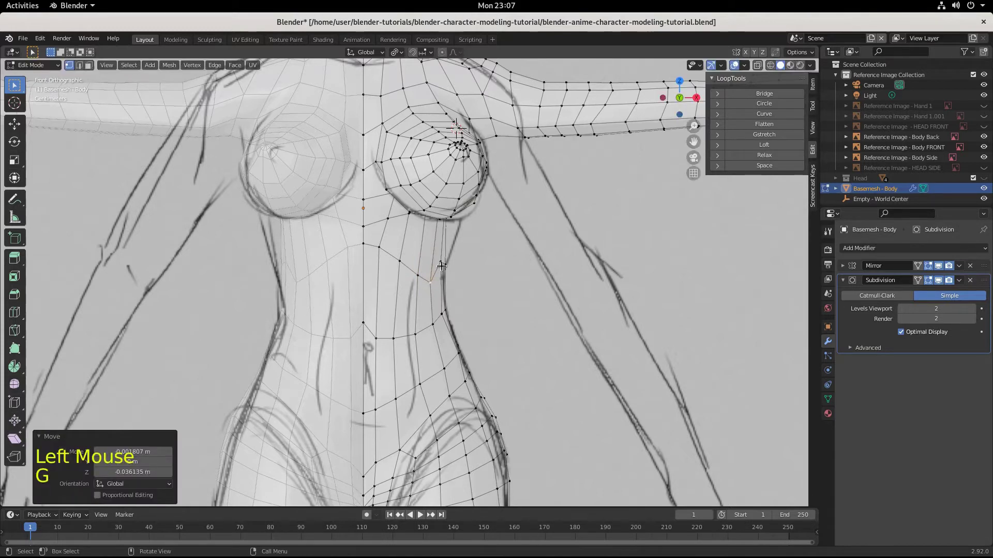
Lower the rib-loop vertex at the side of the torso about 0.055 m along Z to continue the ribcage curve.
click(441, 266)
key(g)
click(439, 275)
click(440, 269)
key(g)
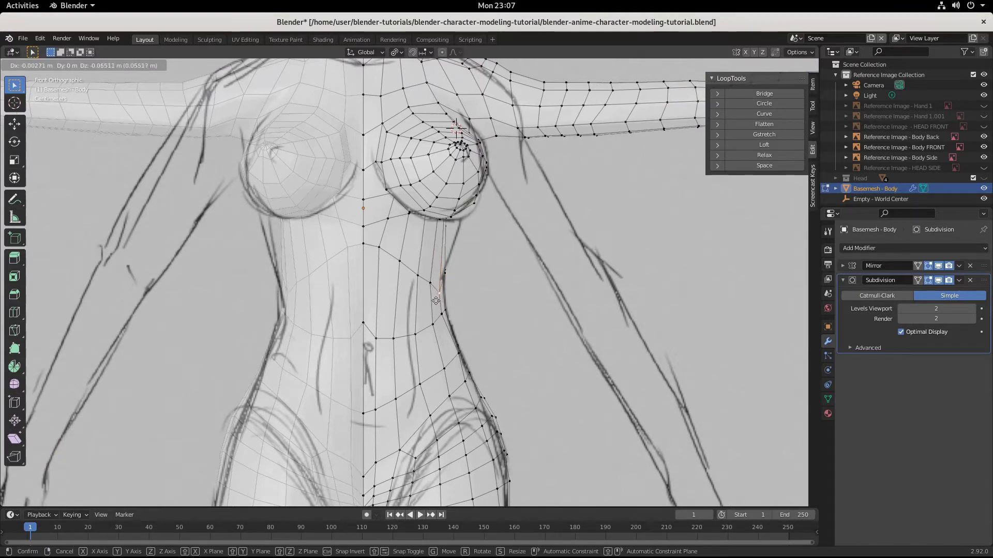
click(441, 301)
Pull the rib-loop vertex on the flank down and about 0.006 m inward from an angled view to even the edge flow.
key(g)
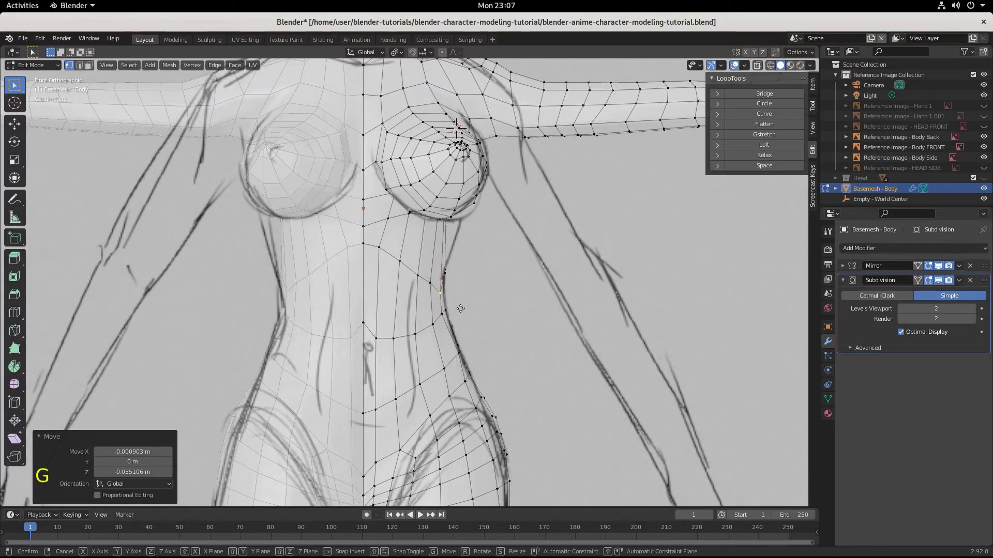
middle_drag(459, 307, 415, 305)
click(414, 279)
key(g)
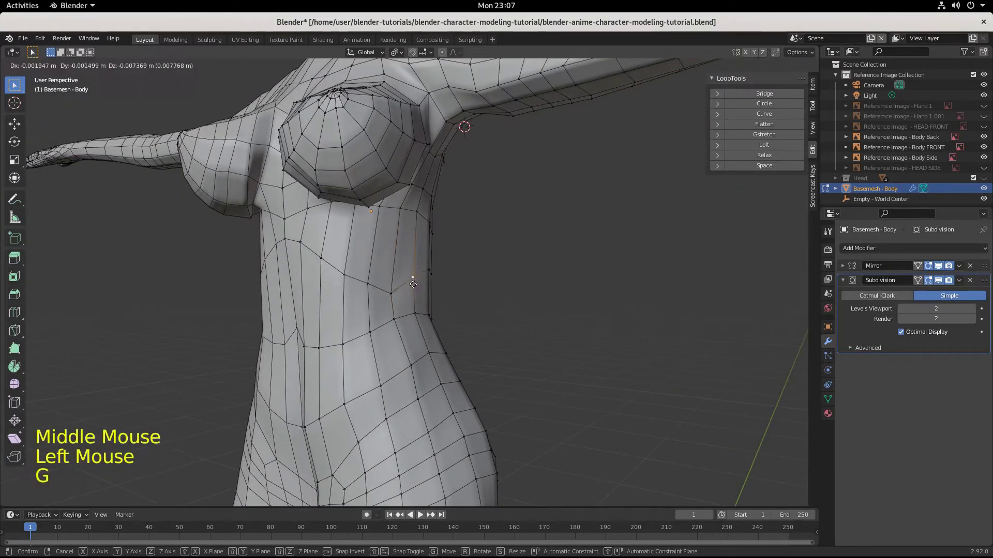
click(412, 291)
Reposition the two vertices at the narrowest part of the waist, just under the rib loop, shifting the outer one about 0.002 m inward.
middle_drag(413, 291, 453, 316)
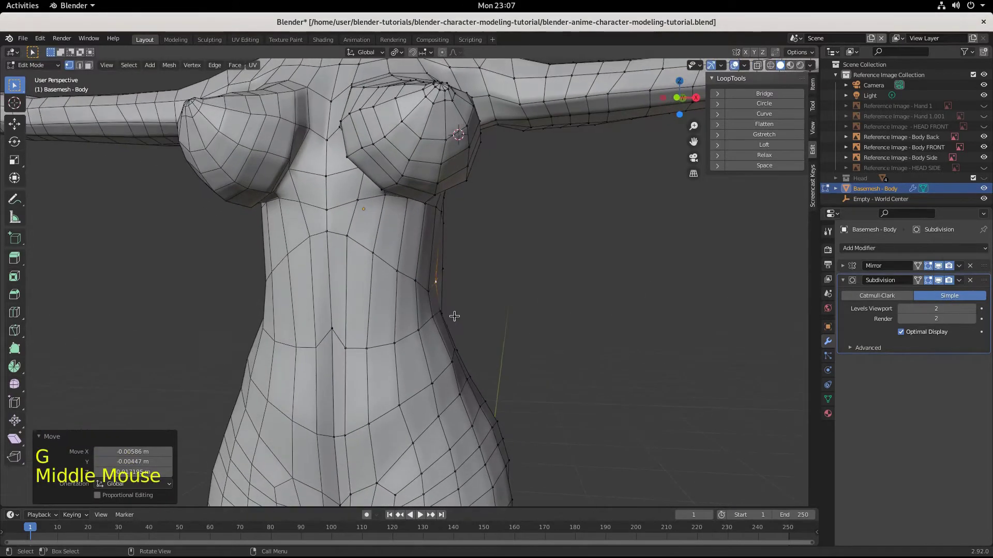
click(435, 317)
key(g)
click(437, 309)
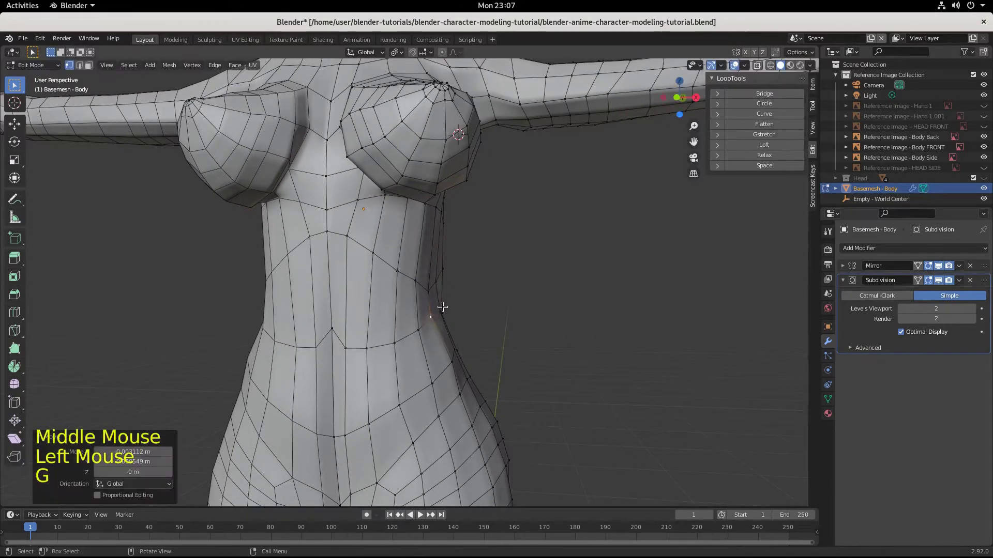
click(439, 309)
key(g)
click(440, 311)
Move the side vertex just below the waist about 0.007 m inward and 0.017 m up.
click(453, 358)
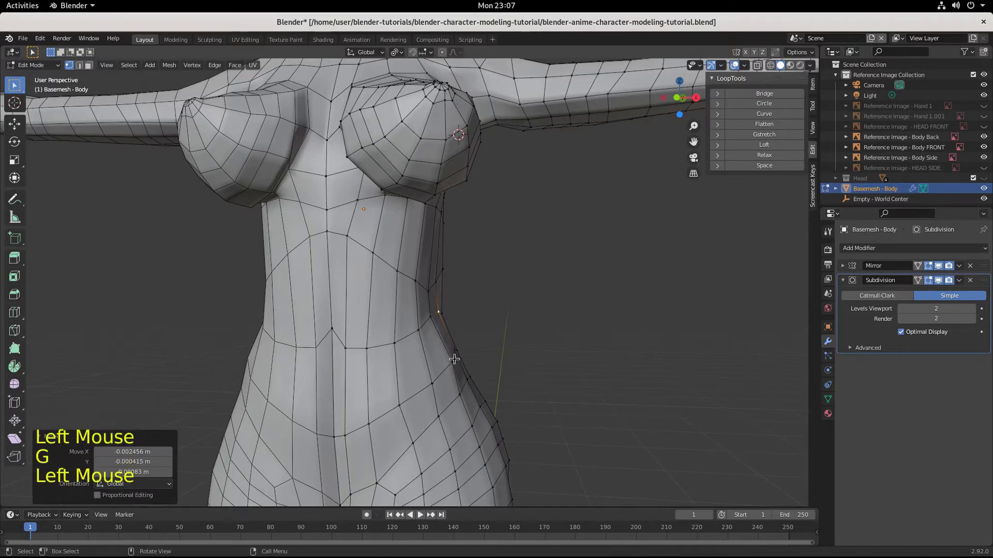
key(g)
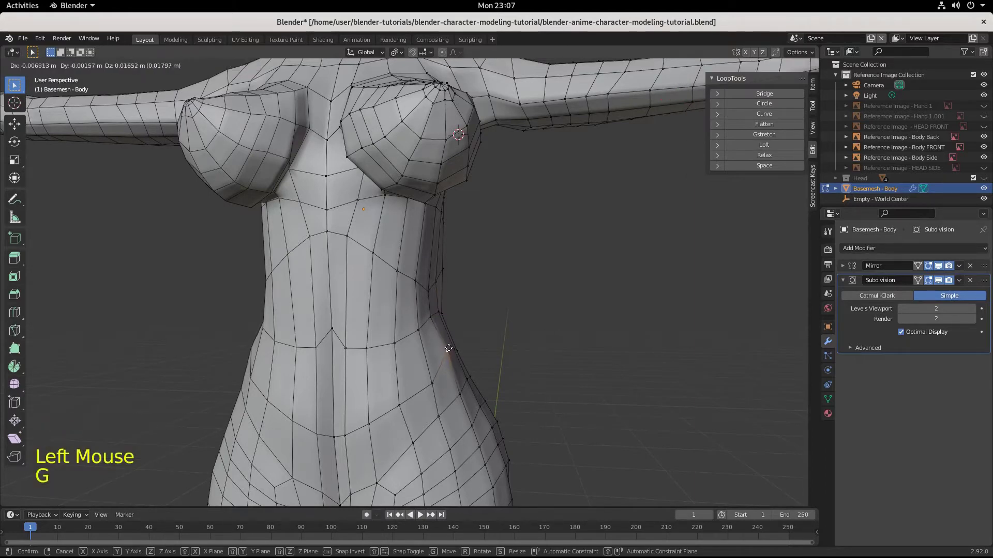
click(449, 349)
In the front view, adjust the side vertex just below the waist to the reference outline and move its inner neighbour up about 0.012 m.
key(KP_1)
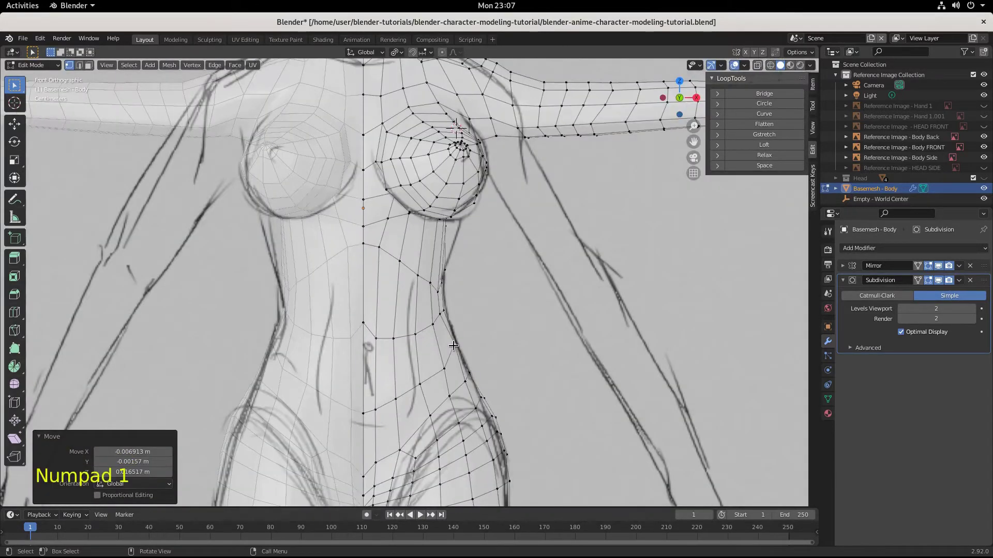
scroll(505, 451, down, 4)
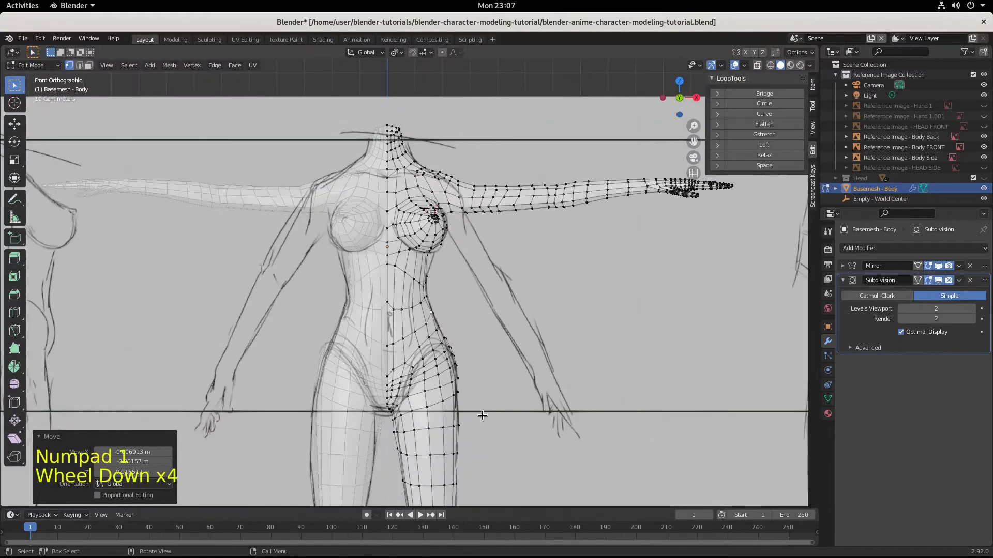
scroll(482, 416, up, 3)
click(441, 361)
key(g)
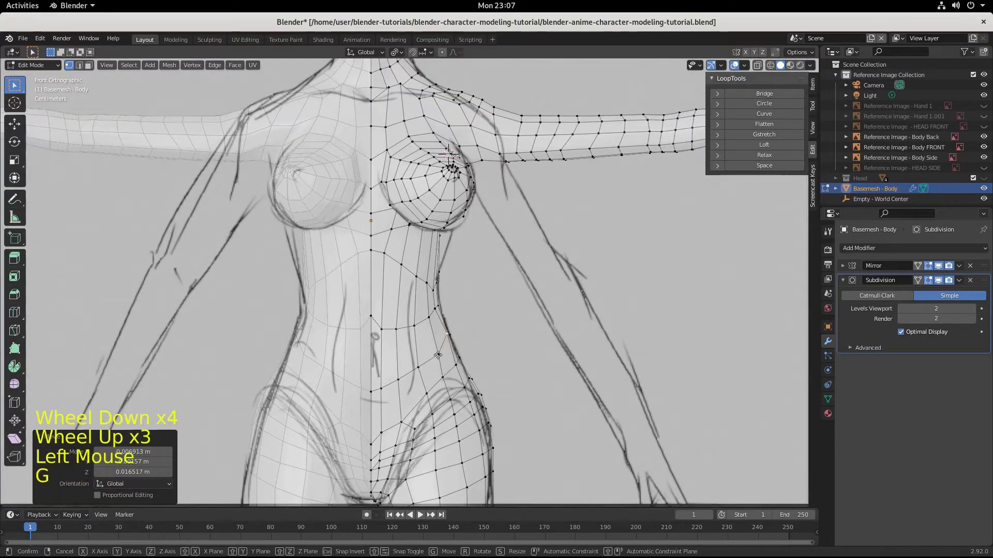
key(g)
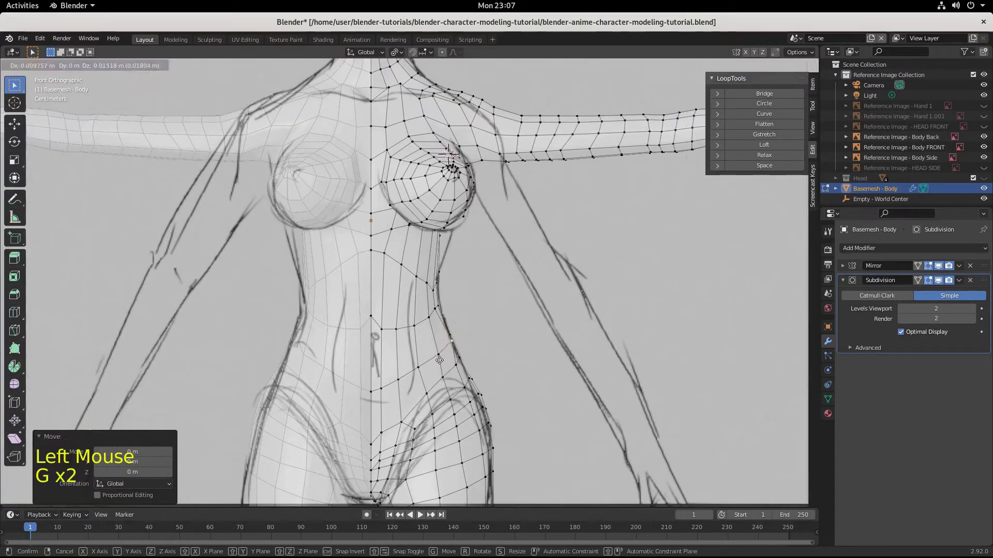
click(438, 358)
key(g)
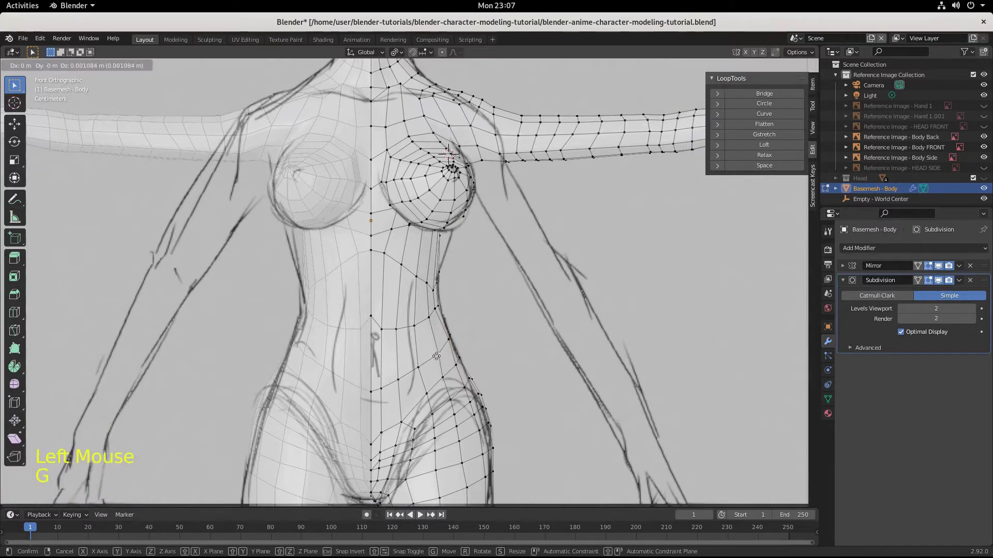
click(439, 357)
Raise the vertices in the row above the hip, moving the first about 0.027 m and the innermost about 0.025 m up along Z.
click(443, 375)
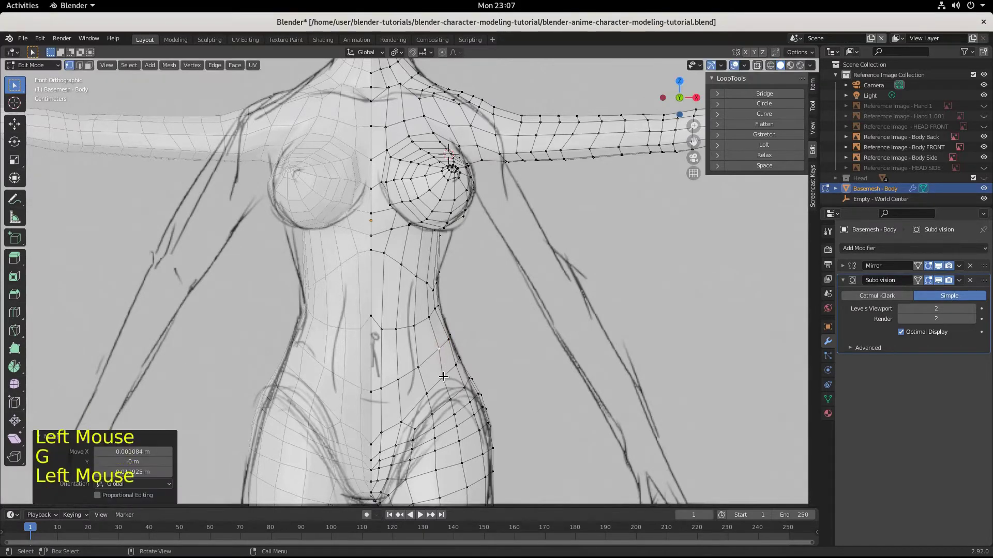
key(g)
click(443, 363)
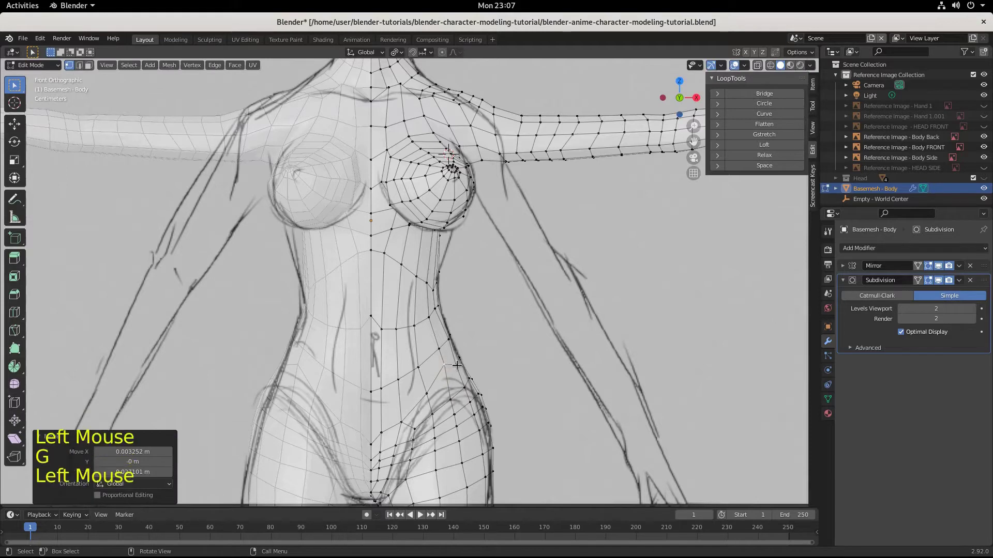
key(g)
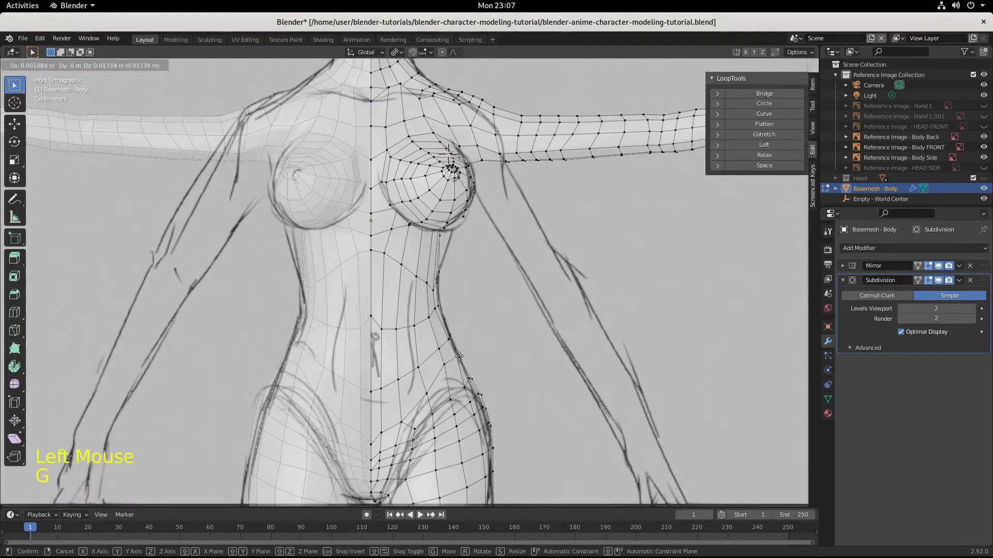
click(459, 356)
key(g)
click(427, 377)
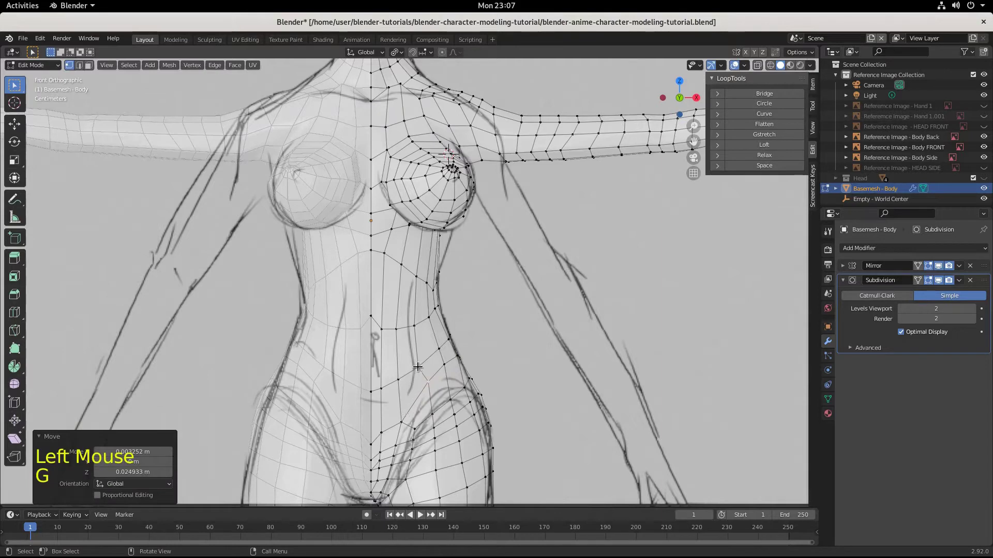
Lower the centre-line vertex above the navel about 0.027 m along Z to level the waist loop.
click(372, 319)
key(g)
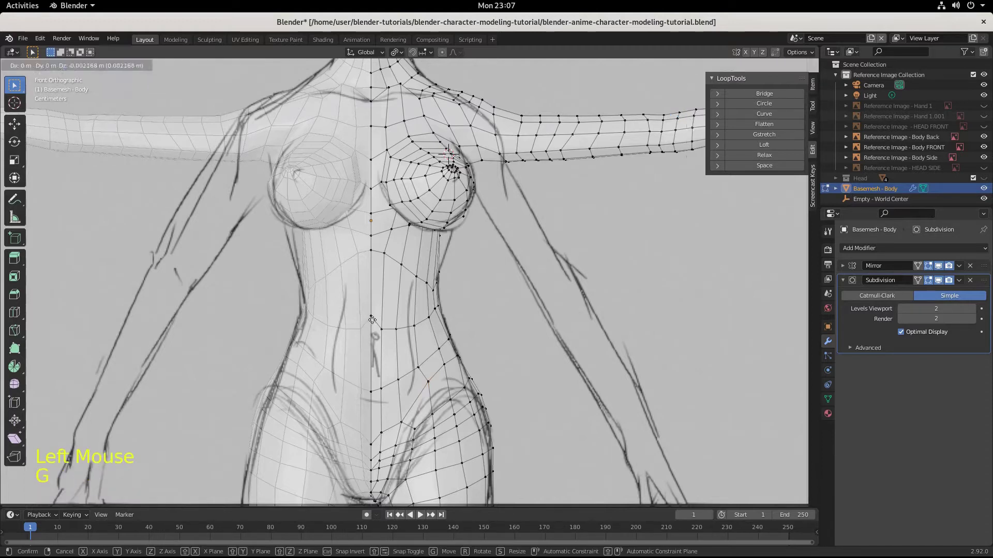
click(378, 328)
click(373, 324)
key(g)
click(375, 338)
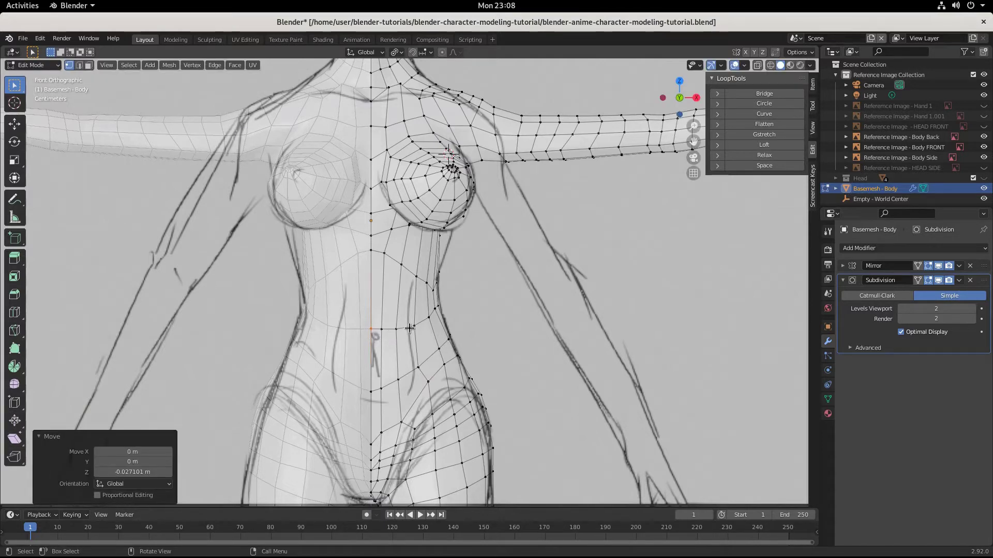
Lower the centre-line vertex on the lower belly about 0.013 m and shift the vertex beside it outward and down about 0.02 m.
click(373, 391)
key(g)
click(372, 400)
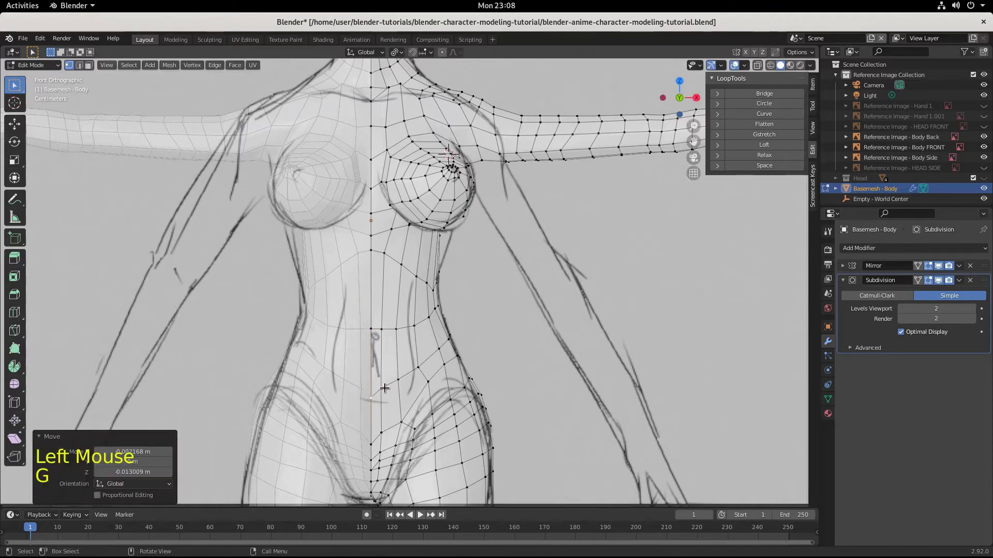
key(g)
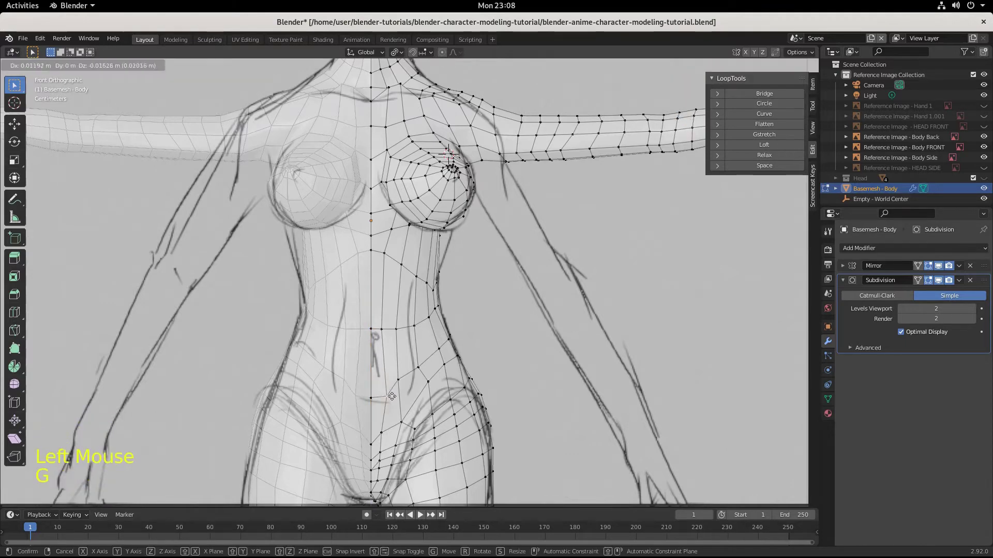
click(394, 396)
Shift the next two lower-belly vertices outward to space the loop evenly toward the hip.
click(399, 382)
key(g)
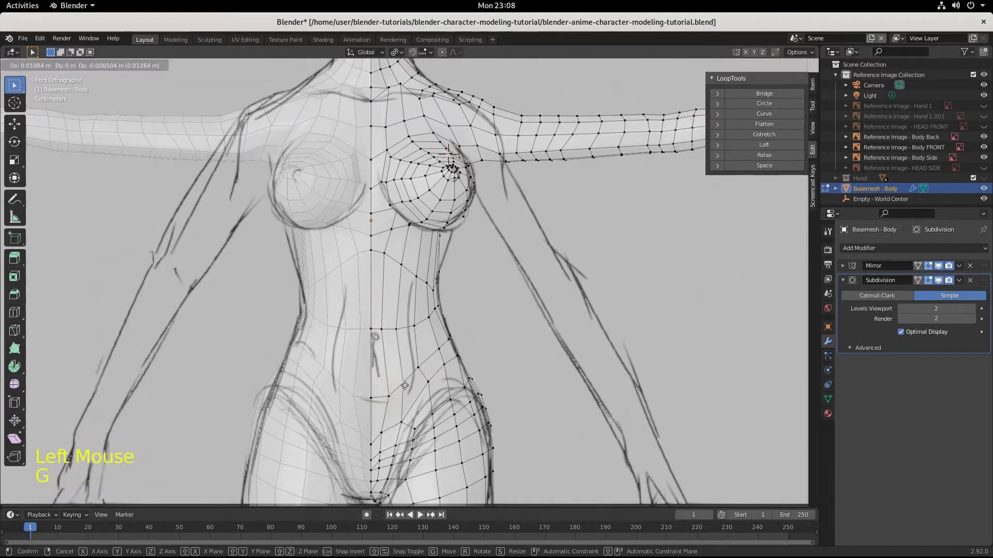
click(408, 381)
click(418, 369)
key(g)
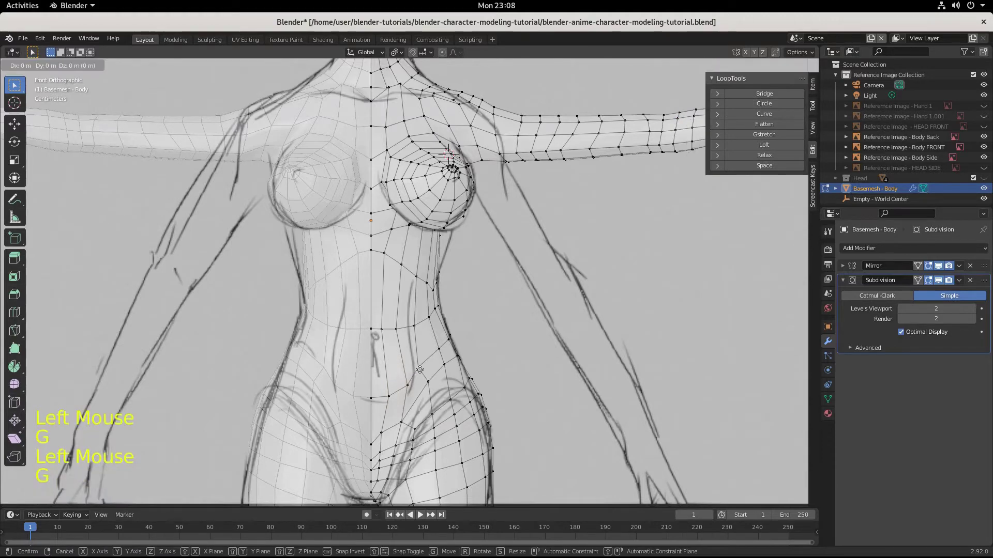
click(420, 370)
From an angled view, reposition three vertices between the lower belly and hip to even out the loop's edge flow.
middle_drag(398, 413, 340, 381)
key(g)
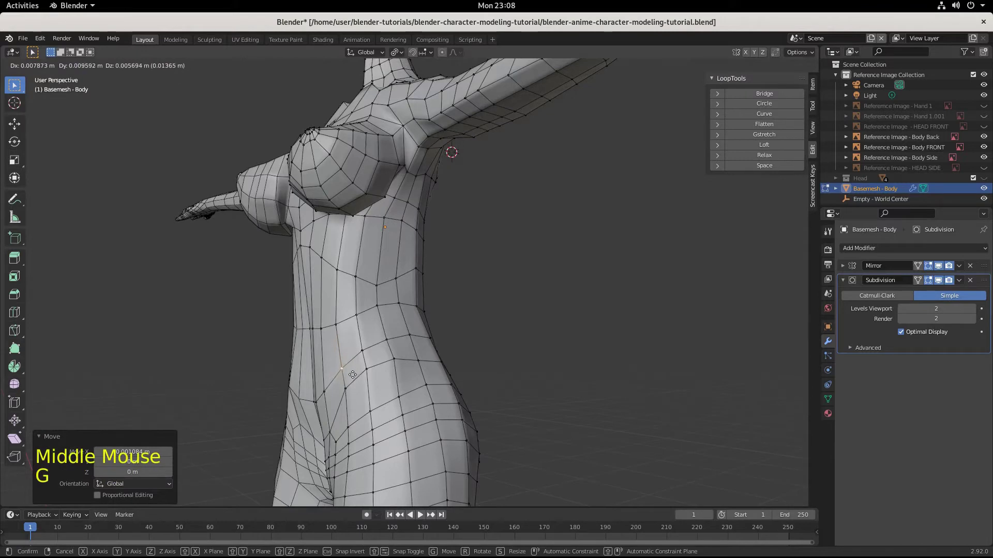
click(347, 367)
key(g)
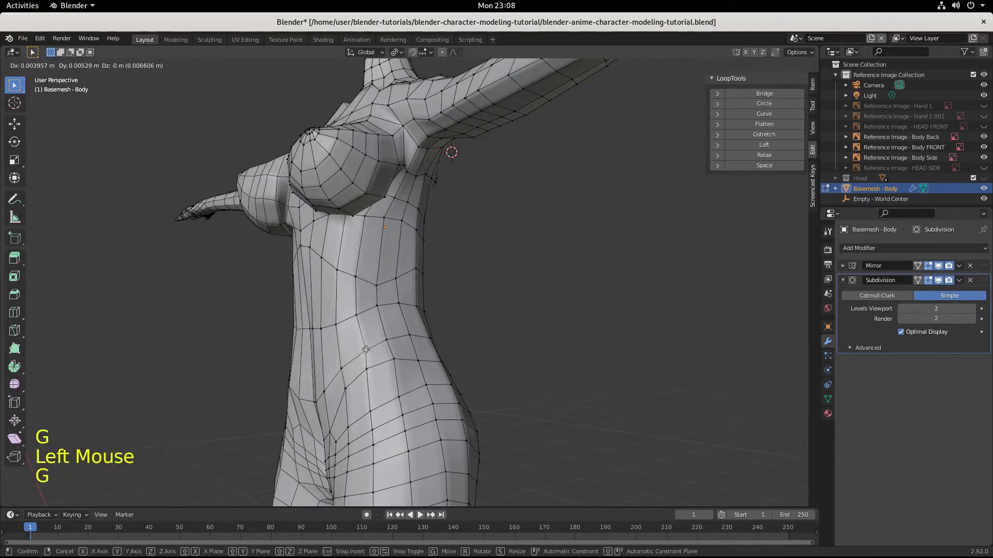
click(365, 348)
key(g)
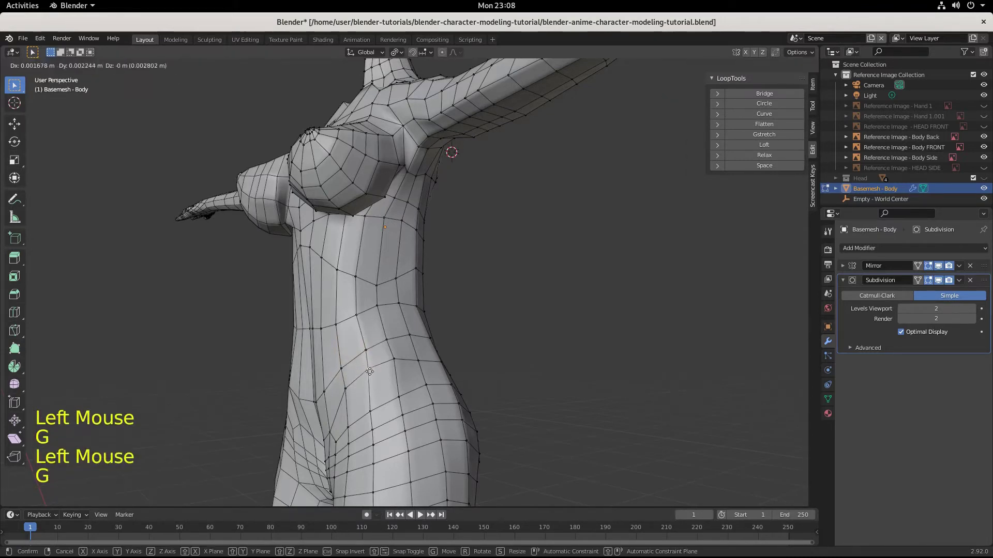
click(368, 371)
Nudge the waist-loop vertices from the front of the belly to the flank, shifting the last one about 0.002 m outward and back.
click(330, 327)
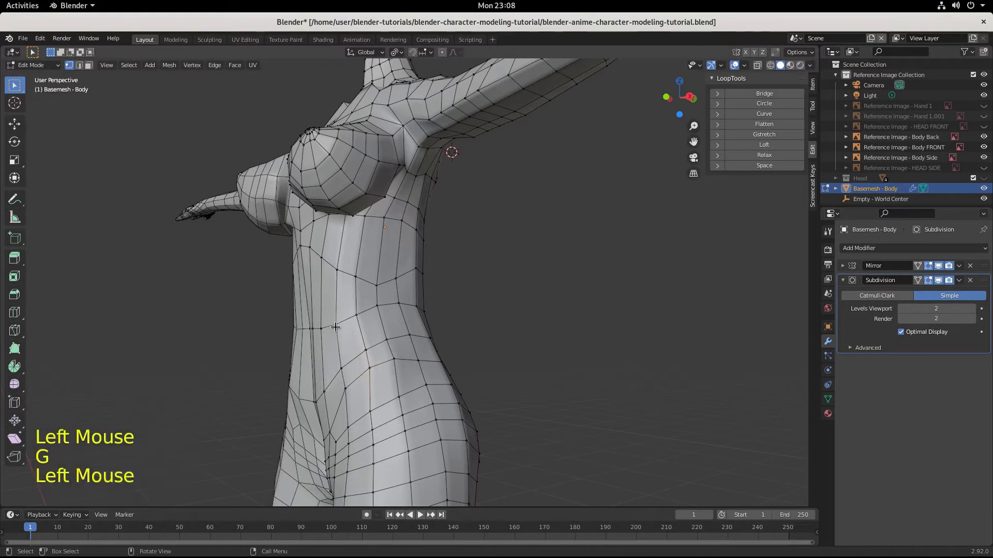
key(g)
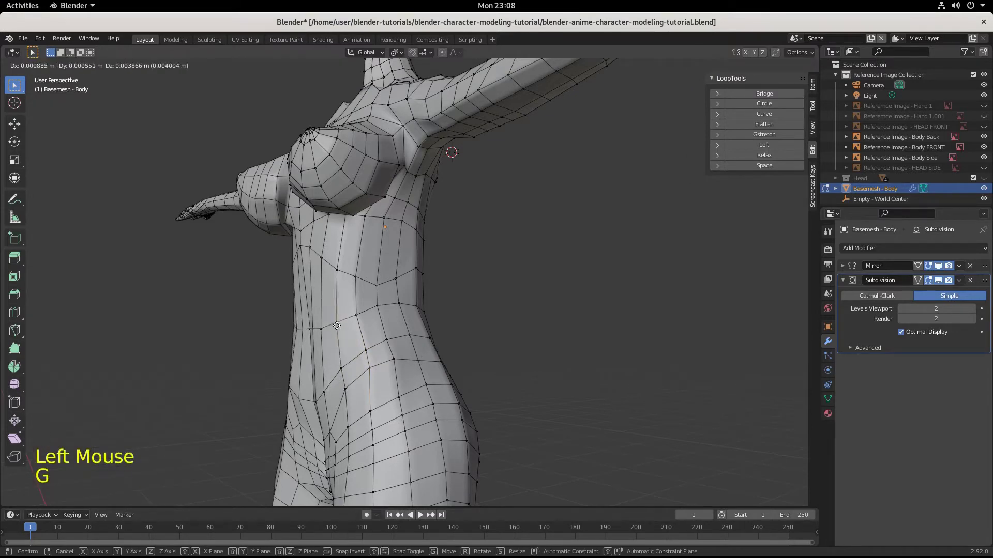
click(337, 325)
click(382, 309)
key(g)
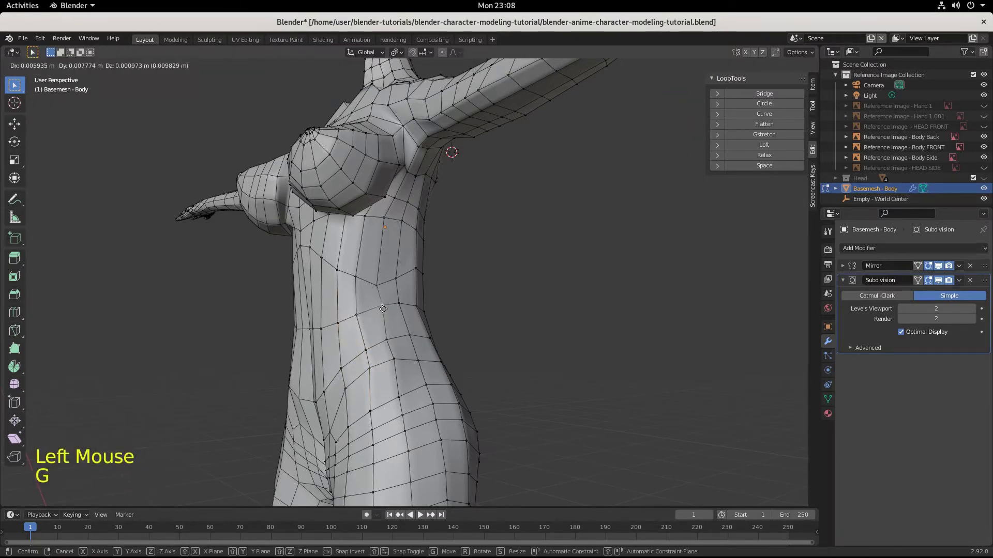
click(380, 309)
click(357, 316)
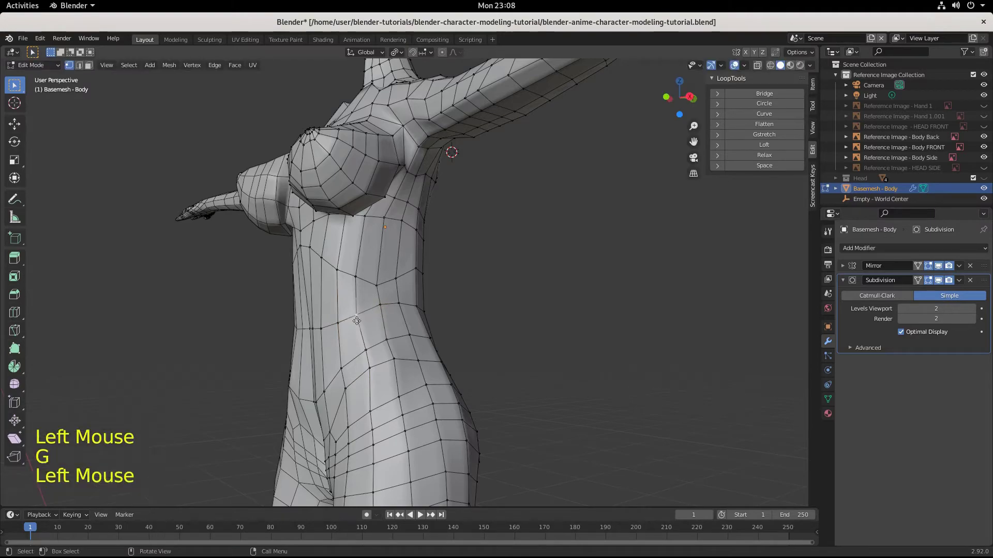
key(g)
click(359, 316)
Switch the Subdivision modifier to Catmull-Clark and inspect the smoothed torso.
middle_drag(361, 353, 522, 403)
scroll(465, 406, down, 3)
click(877, 296)
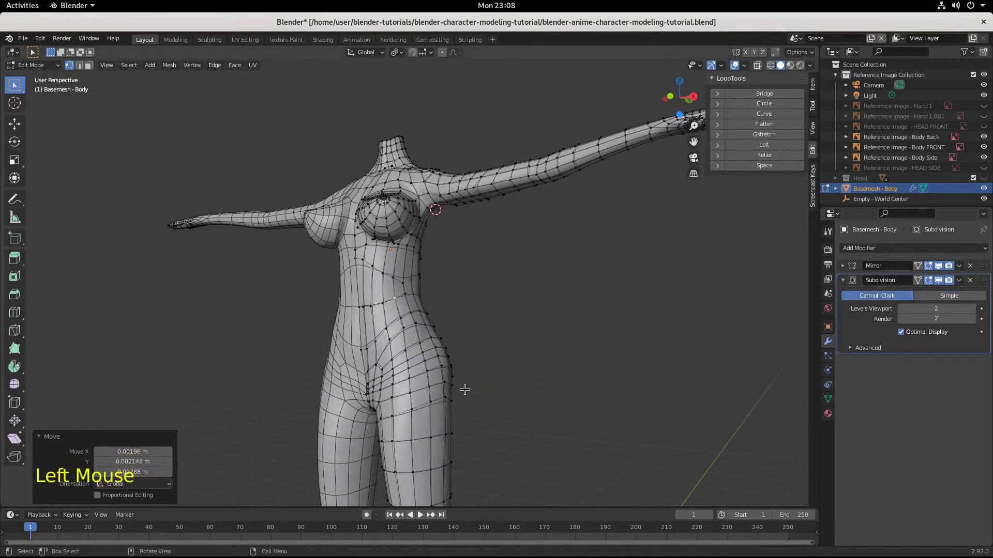
middle_drag(594, 382, 455, 394)
Raise the rib-loop vertices on the flank about 0.015 m along Z to flatten the loop's dip.
scroll(402, 322, up, 2)
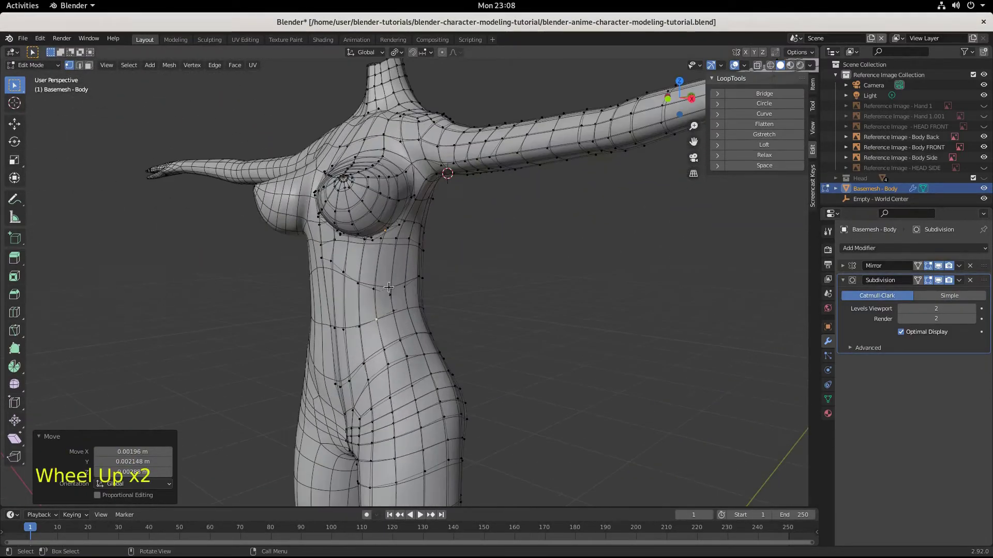
click(398, 302)
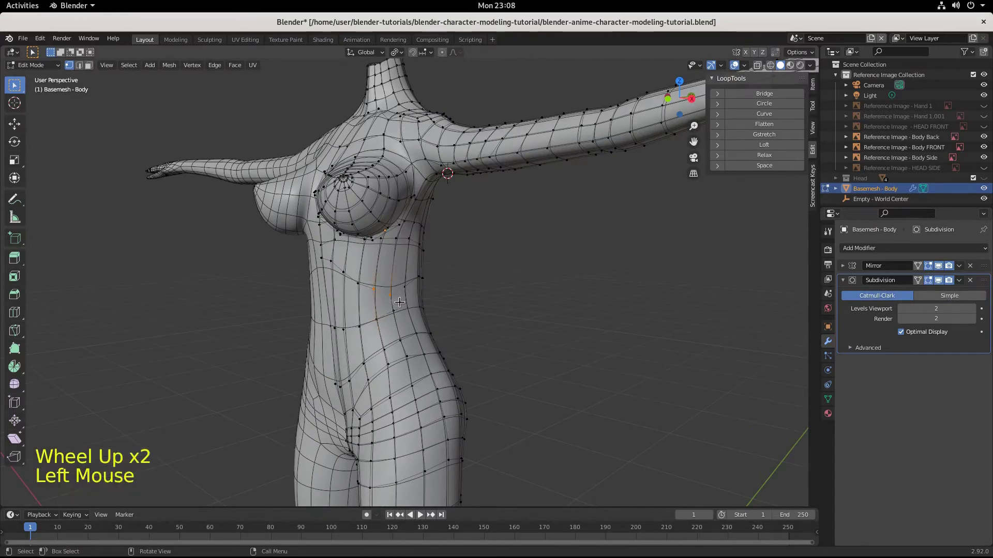
key(g)
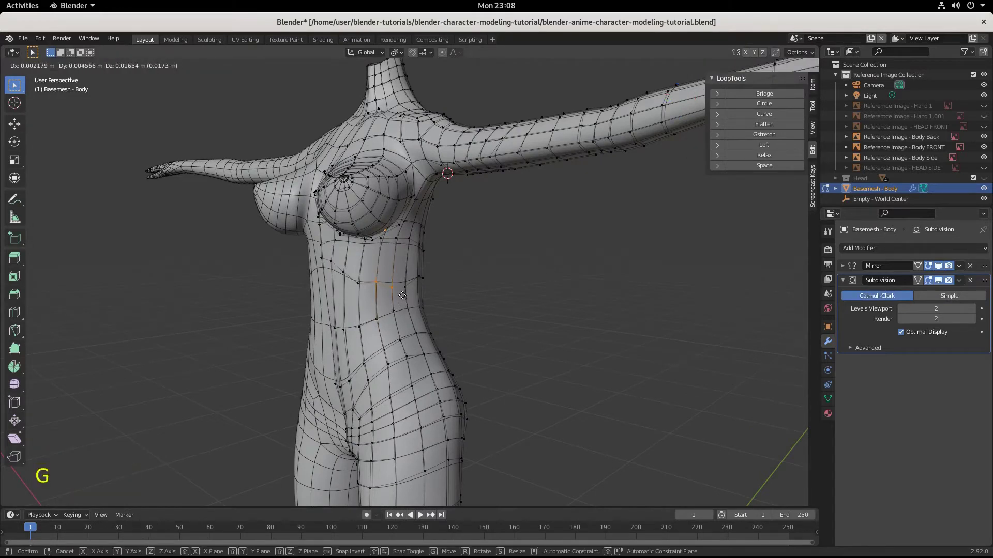
click(347, 277)
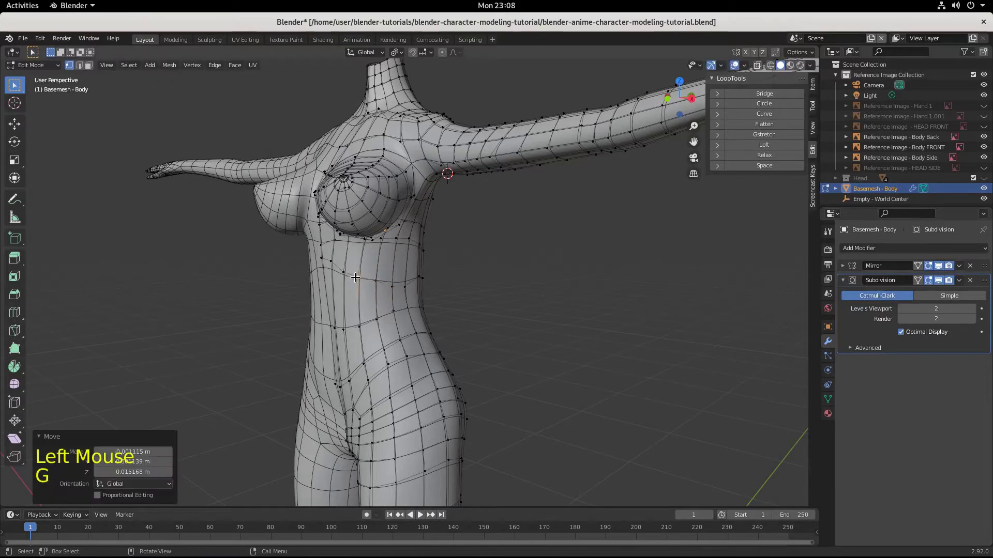
From the side, move the front rib-loop vertex about 0.008 m back and 0.009 m up, and reposition its neighbour to follow.
middle_drag(348, 277, 321, 314)
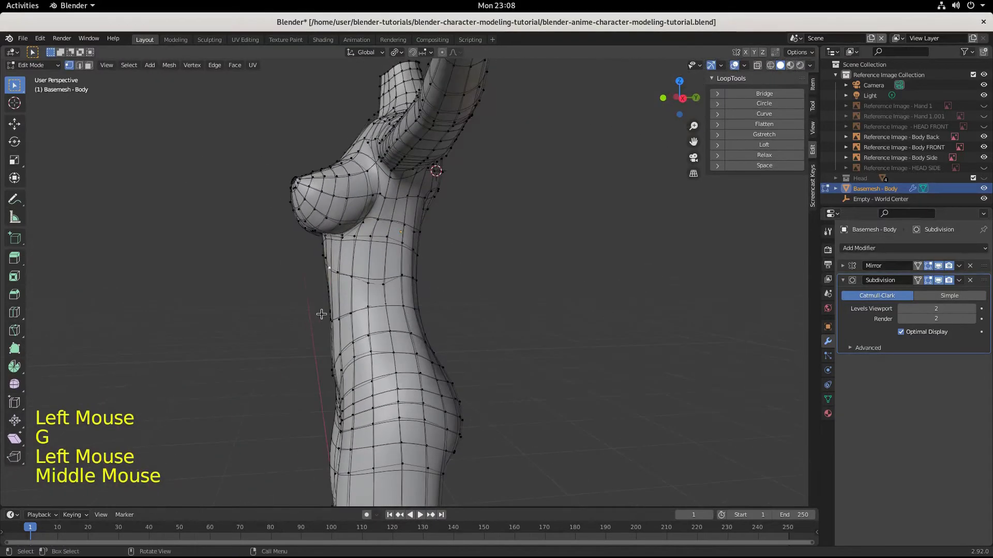
key(g)
click(347, 290)
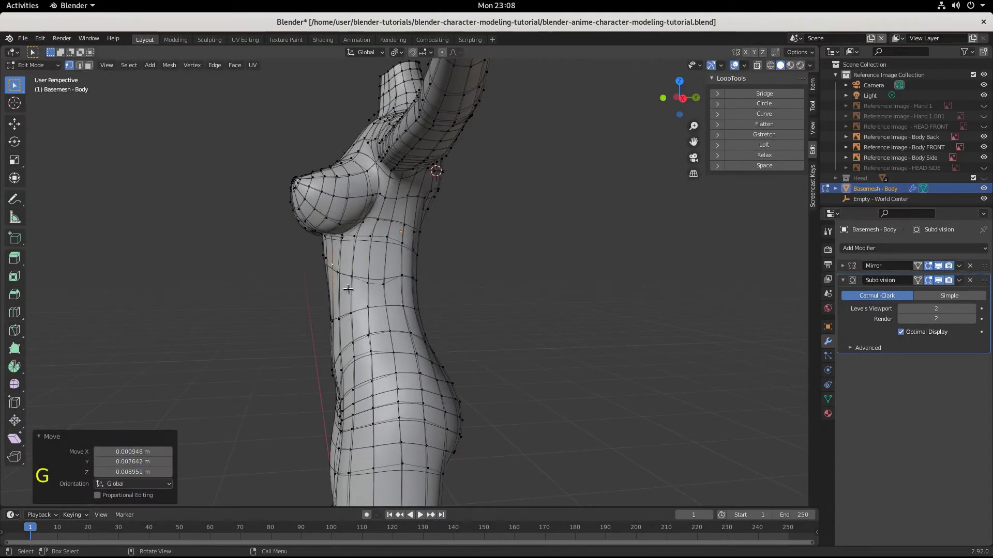
click(340, 276)
key(g)
click(345, 270)
Raise the centre-line vertex just under the bust about 0.012 m along Z.
middle_drag(345, 269, 464, 282)
click(368, 234)
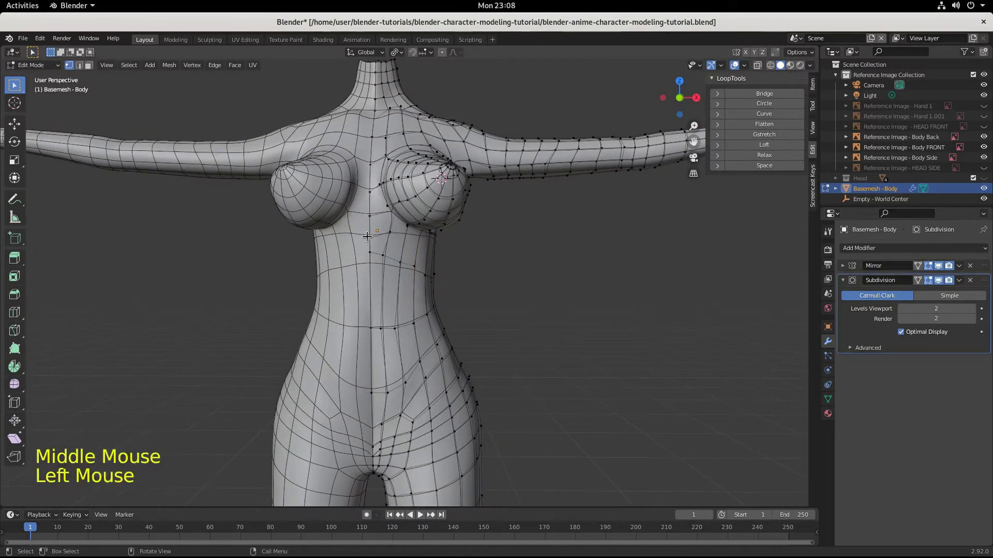
key(g)
click(368, 231)
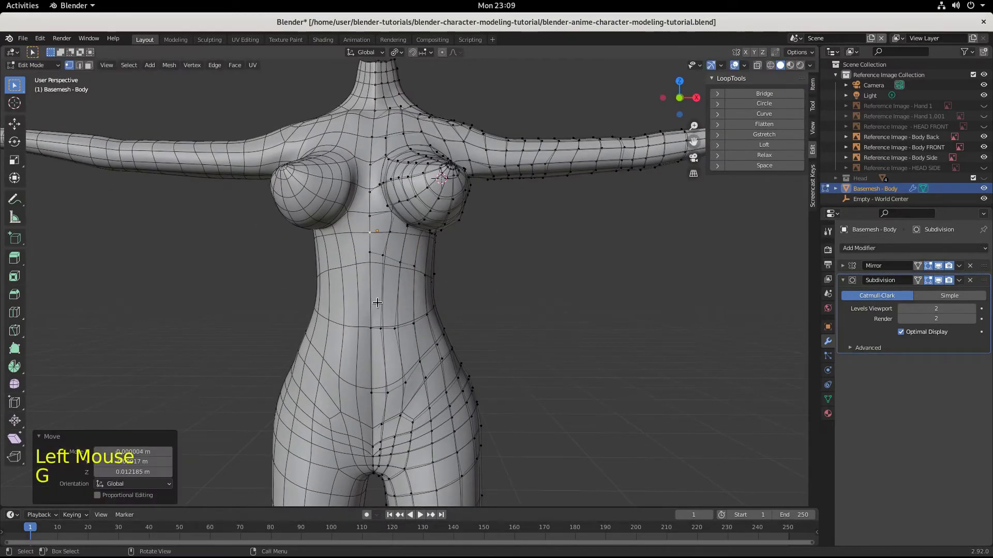
From an angled view, move the rib-loop vertex farther around the flank up about 0.015 m.
middle_drag(377, 302, 337, 328)
click(380, 269)
key(g)
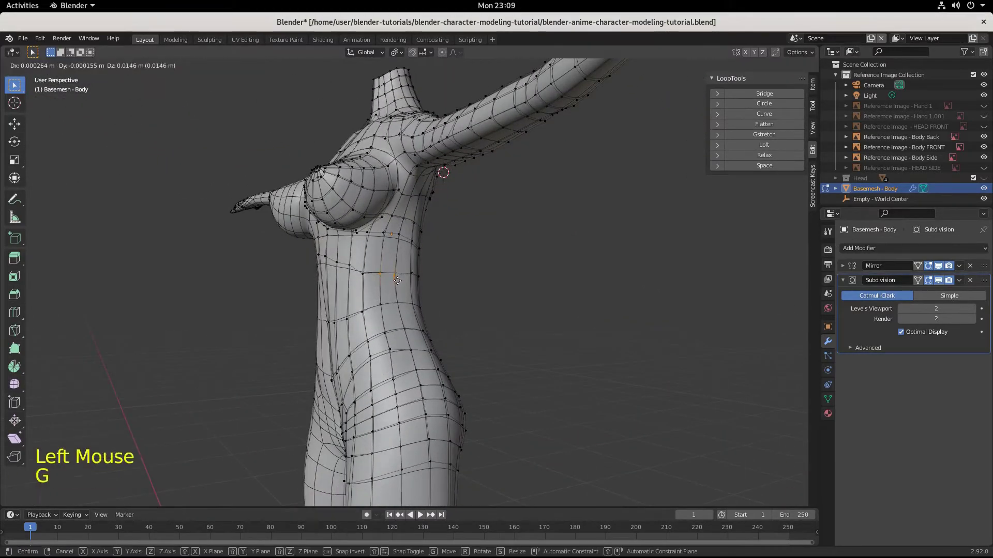
click(397, 280)
Reposition the rib-loop vertices at the torso's side contour, moving the last about 0.002 m outward and 0.010 m up.
middle_drag(397, 280, 472, 298)
key(g)
click(484, 294)
click(419, 293)
key(g)
click(420, 293)
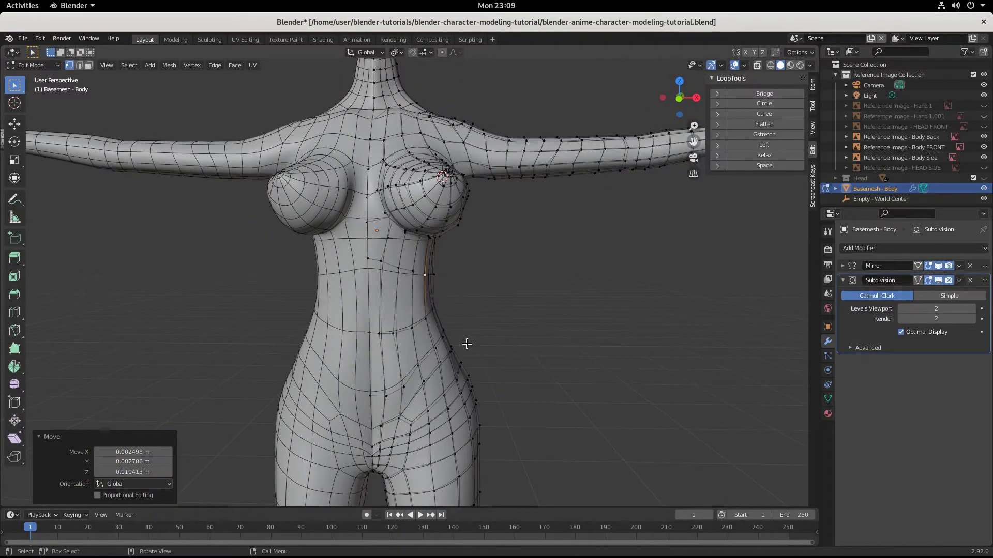
From a side angle, shift two neighbouring front waist-loop vertices back and up, the first about 0.017 m back and 0.007 m up.
middle_drag(467, 344, 368, 312)
click(368, 311)
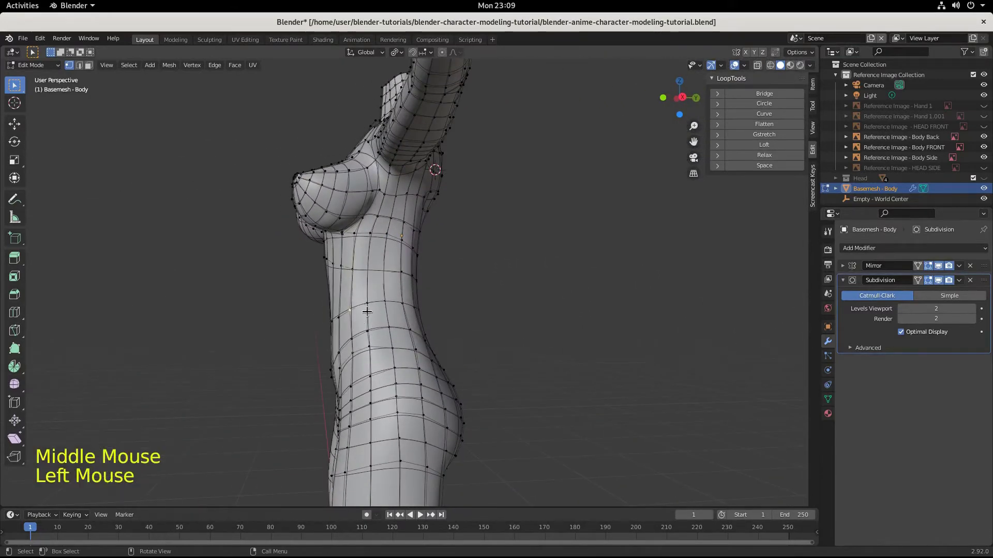
key(g)
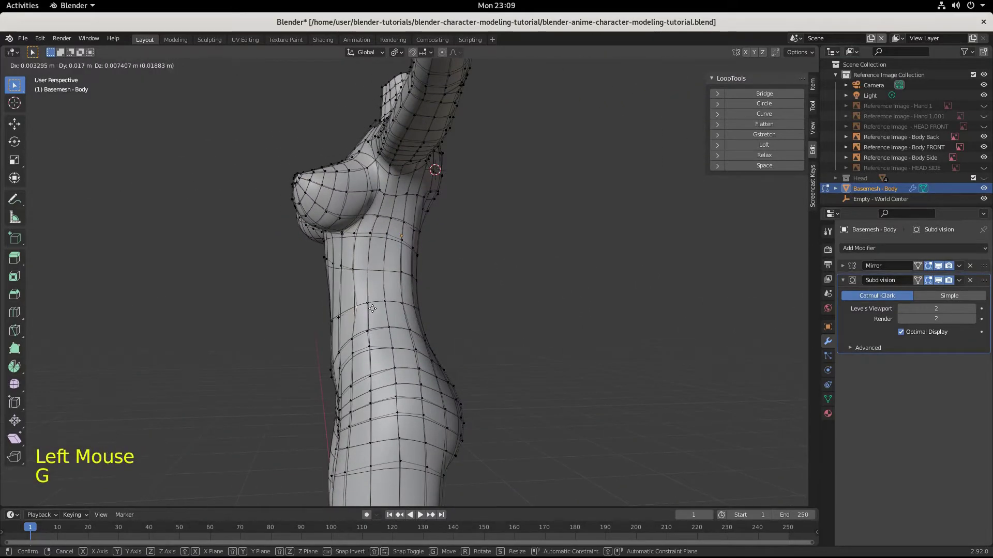
click(372, 309)
key(g)
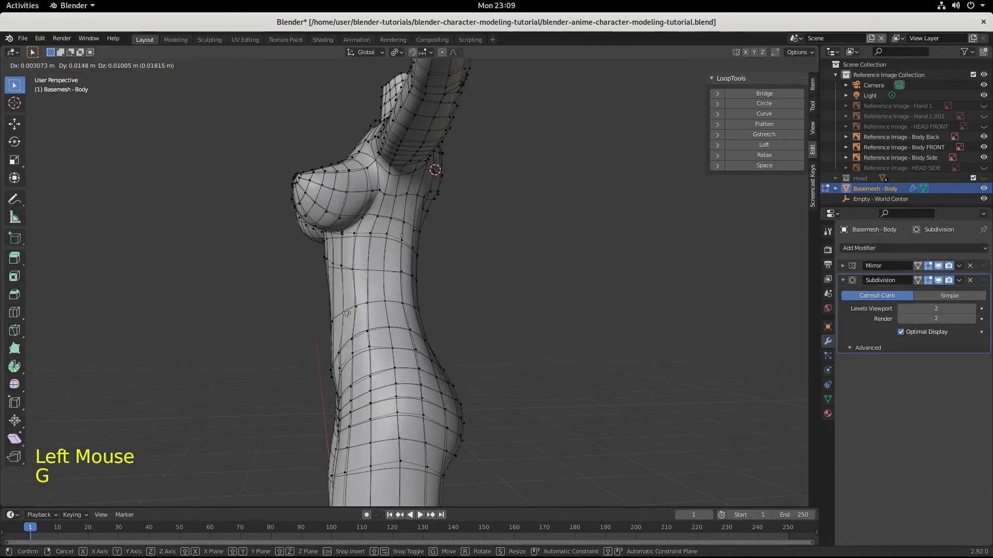
click(343, 313)
Reposition the waist-loop vertices nearer the front centre, moving the last about 0.008 m outward, 0.005 m back and 0.006 m up.
click(333, 321)
key(g)
click(336, 316)
middle_drag(338, 315, 415, 318)
click(337, 318)
key(g)
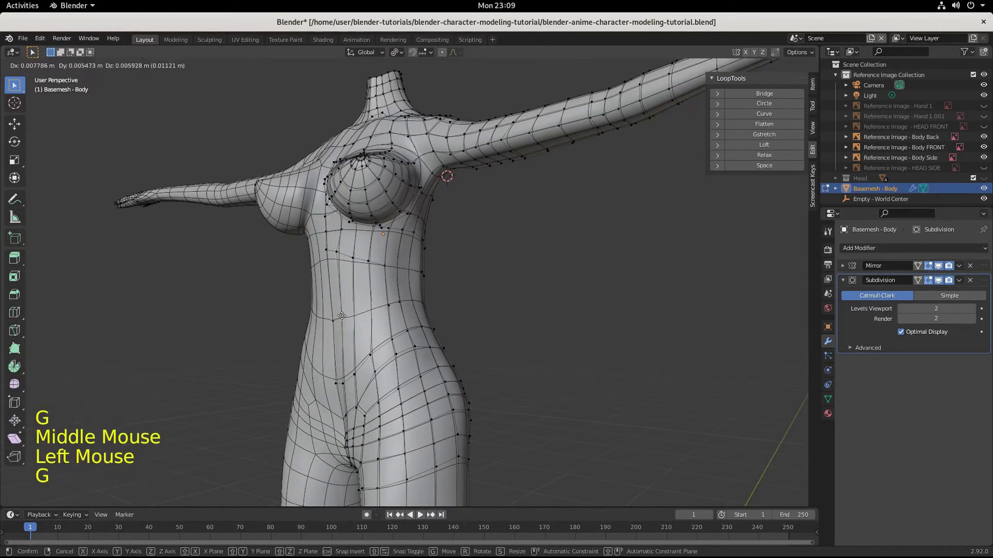
click(342, 315)
Pull two belly vertices below the waist loop forward, about 0.011 m for the upper and 0.007 m for the lower.
middle_drag(342, 316, 341, 356)
click(345, 346)
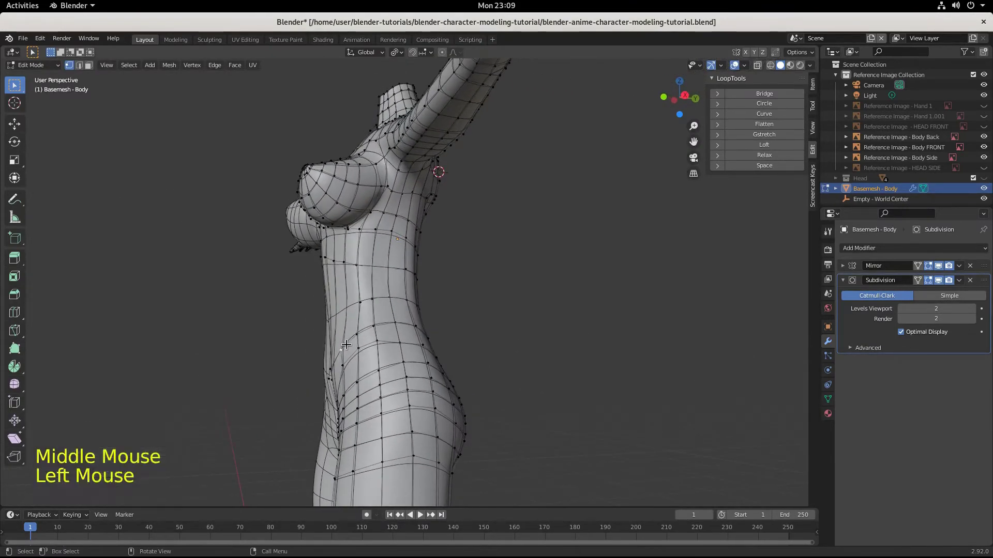
key(g)
click(353, 339)
click(342, 355)
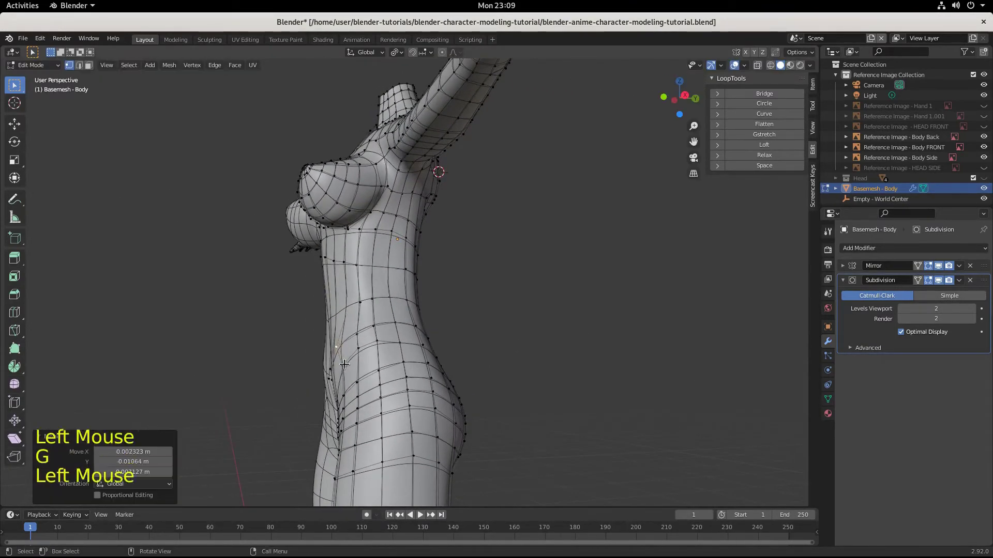
key(g)
click(338, 363)
Move the selected lower-belly vertices about 0.013 m forward along Y with proportional editing at size 0.15, following the side reference.
key(KP_3)
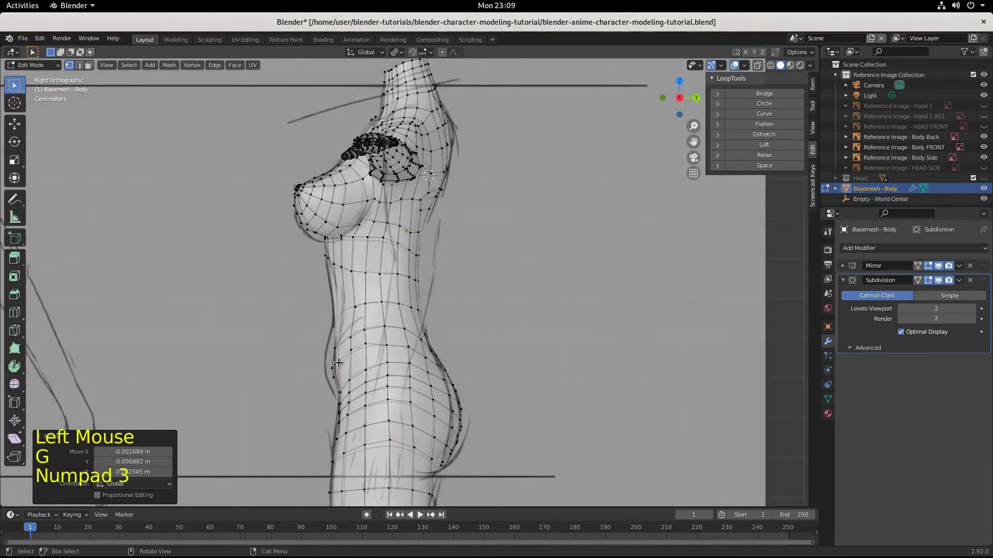
middle_drag(339, 346, 327, 373)
click(327, 373)
drag(364, 392, 366, 397)
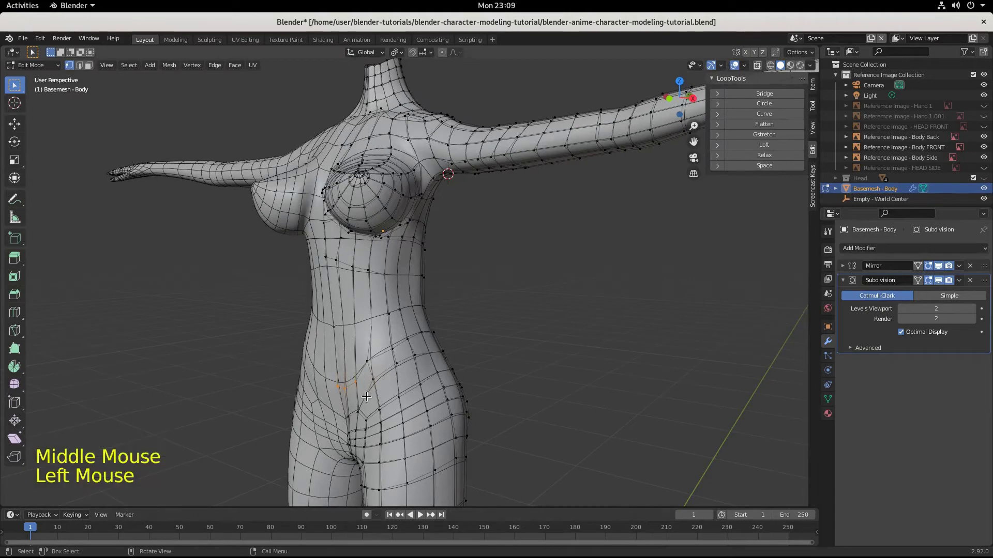
key(KP_3)
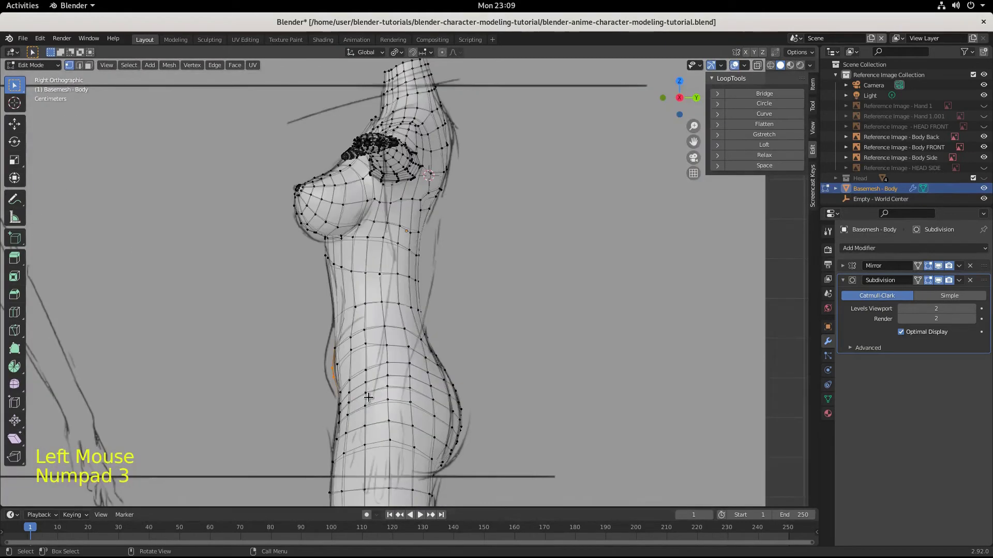
click(442, 52)
key(g)
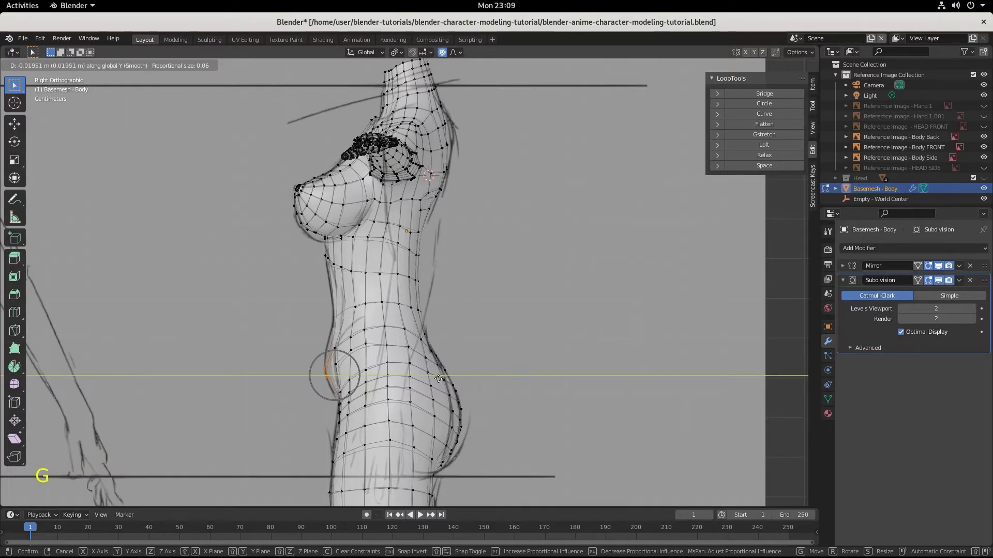
scroll(442, 380, up, 2)
scroll(448, 380, down, 5)
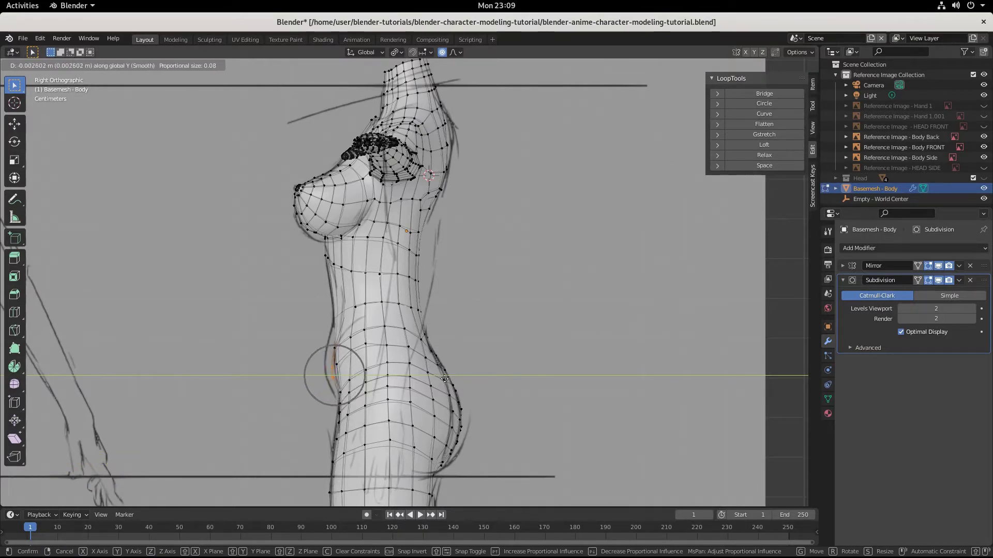
scroll(442, 380, down, 2)
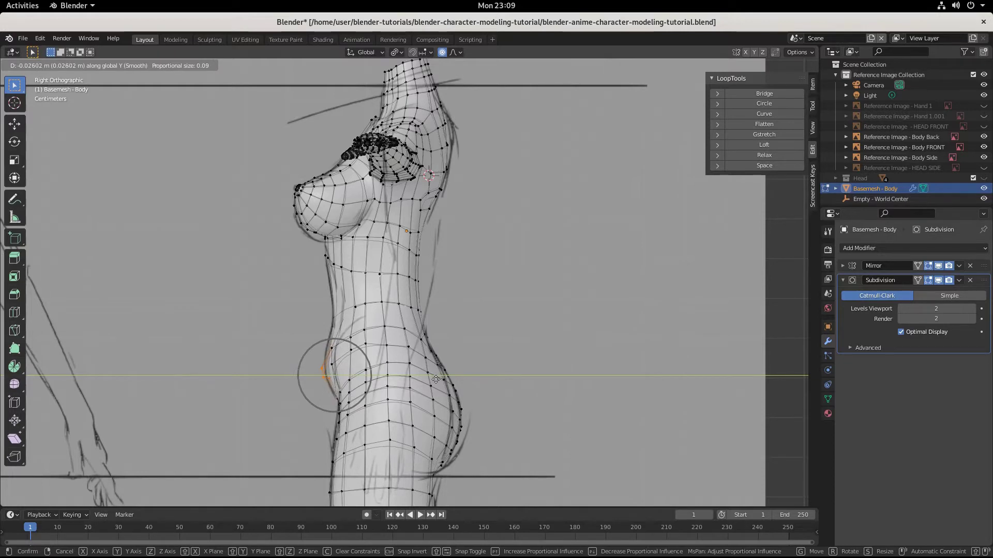
scroll(436, 379, down, 2)
scroll(440, 380, down, 3)
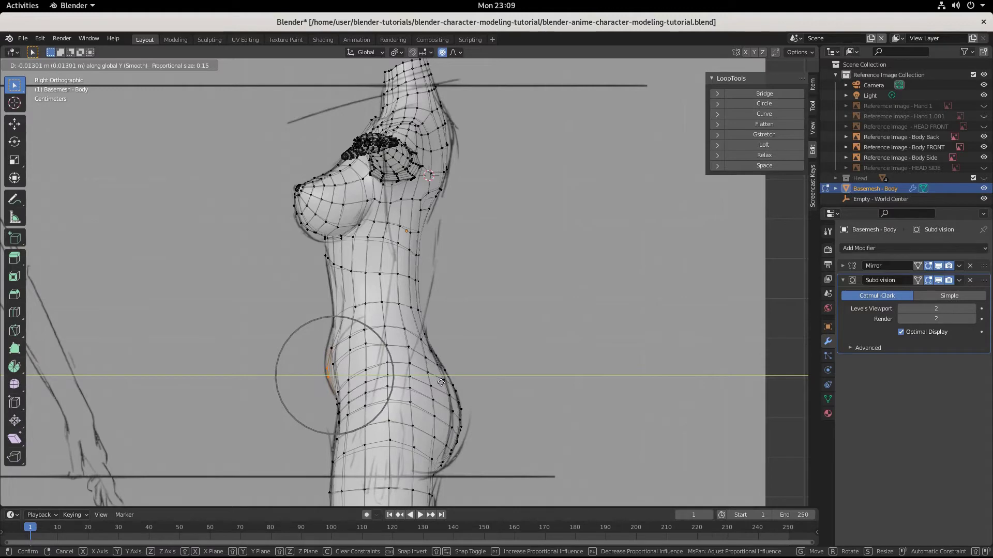
click(440, 382)
Inspect the whole body from several angles and compare its proportions with the front reference.
middle_drag(529, 241, 625, 352)
scroll(625, 352, down, 2)
click(567, 376)
middle_drag(568, 375, 558, 399)
scroll(569, 391, down, 4)
key(KP_1)
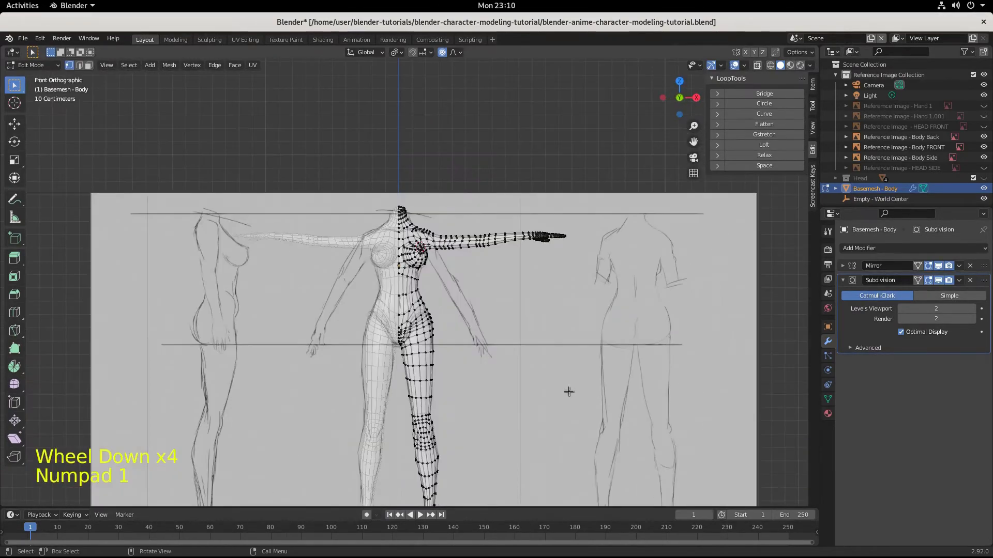
scroll(568, 391, up, 5)
middle_drag(527, 412, 543, 394)
scroll(525, 417, down, 5)
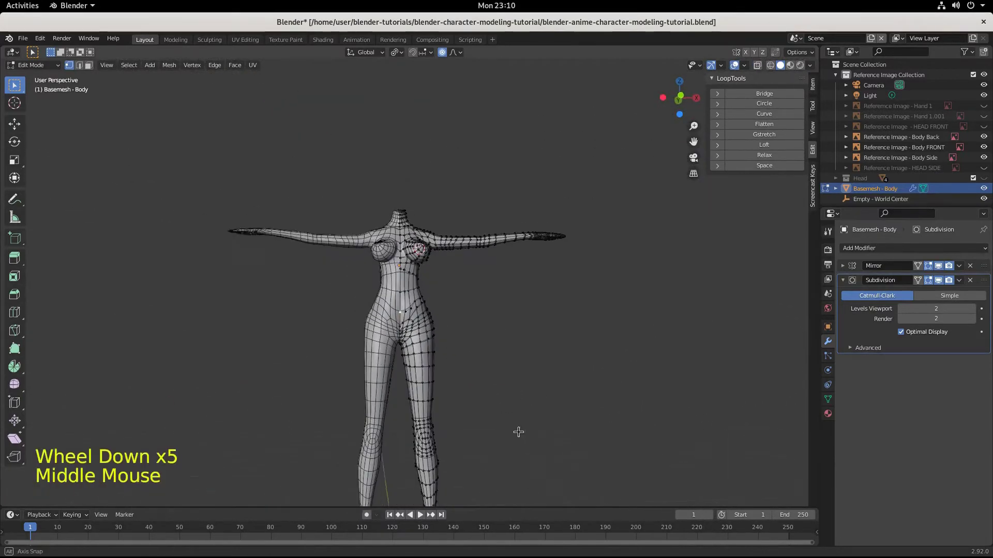
middle_drag(518, 432, 448, 442)
scroll(516, 441, up, 4)
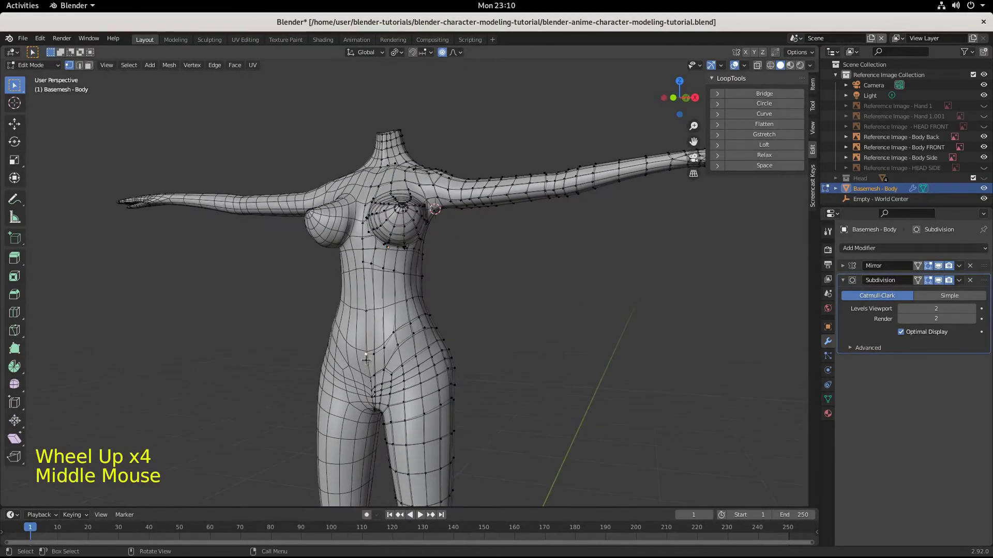
With proportional editing off, move the lower-belly centre-line vertex about 0.017 m forward along Y in the side view.
click(366, 361)
middle_drag(366, 360, 327, 358)
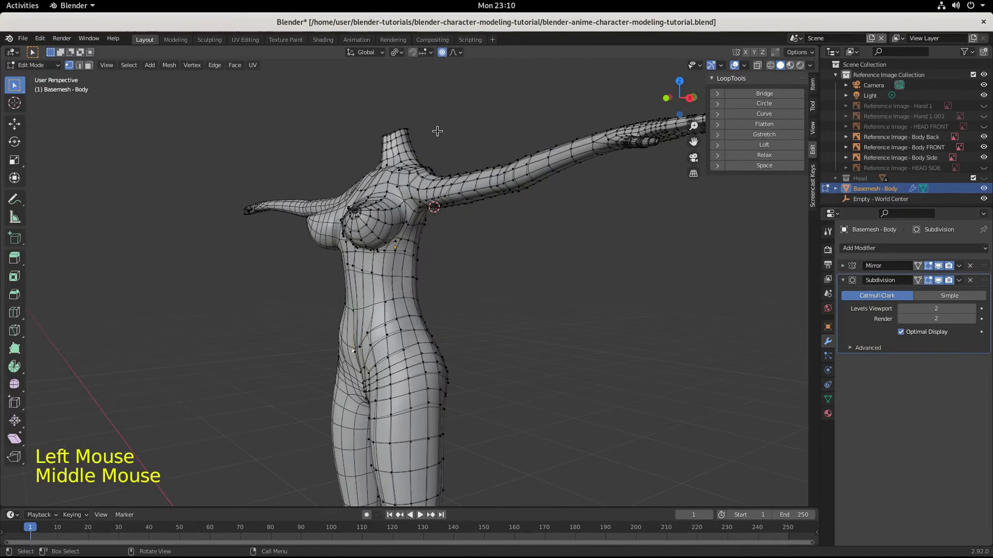
click(442, 53)
key(KP_3)
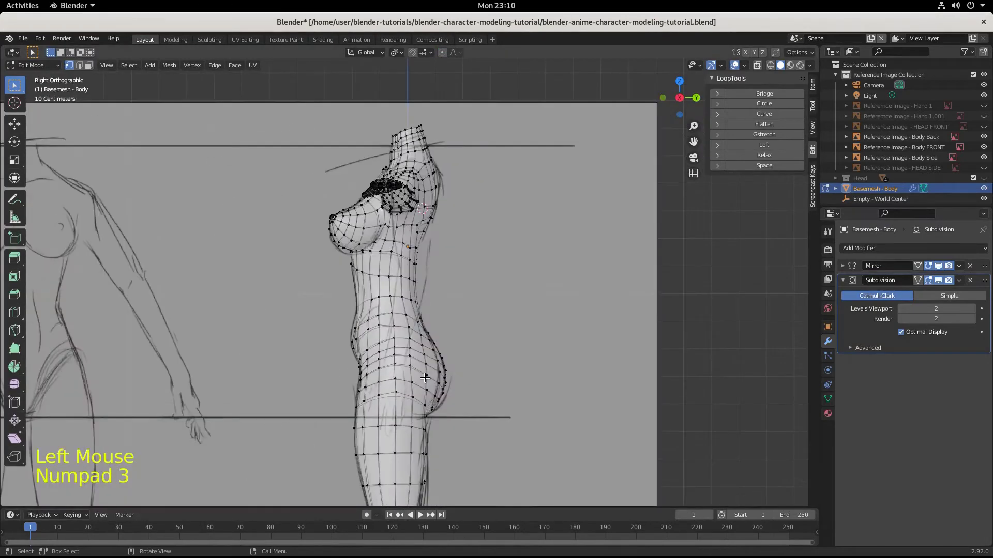
key(g)
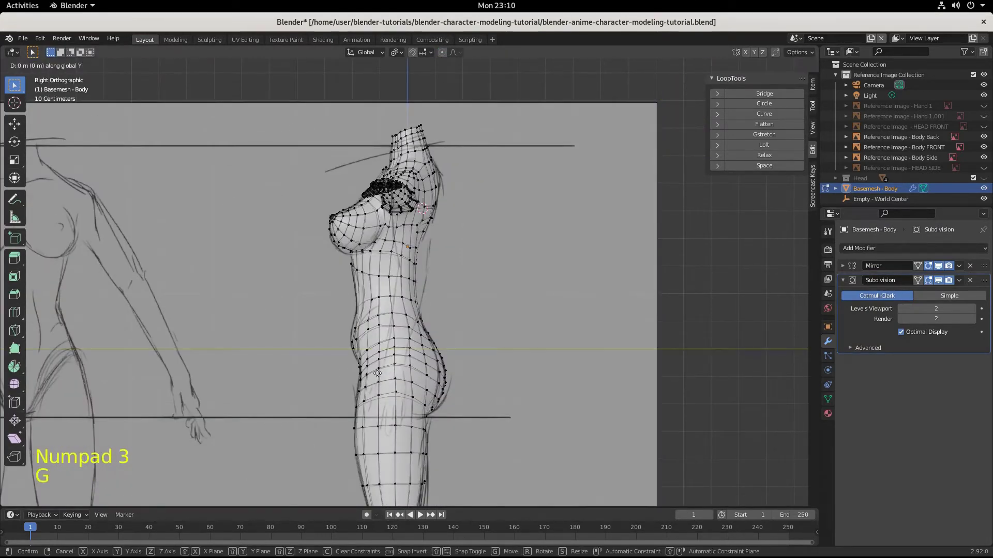
click(373, 372)
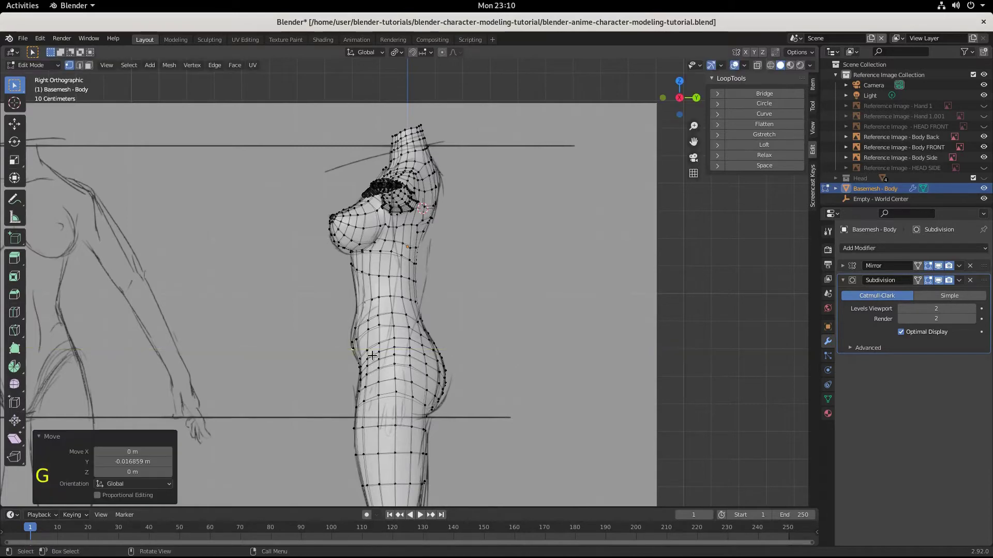
Check the torso against the back and front references and save the file.
middle_drag(372, 373, 390, 332)
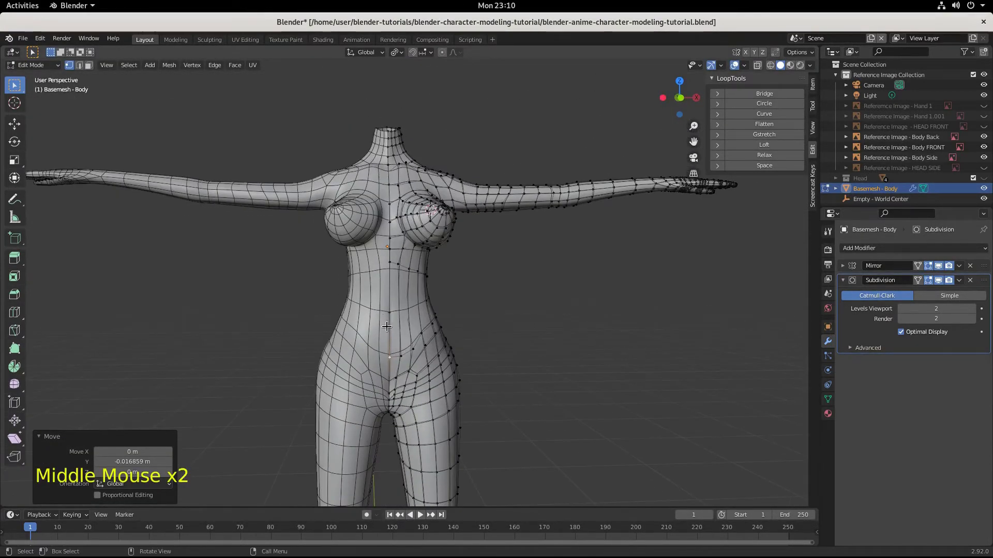
scroll(602, 356, down, 1)
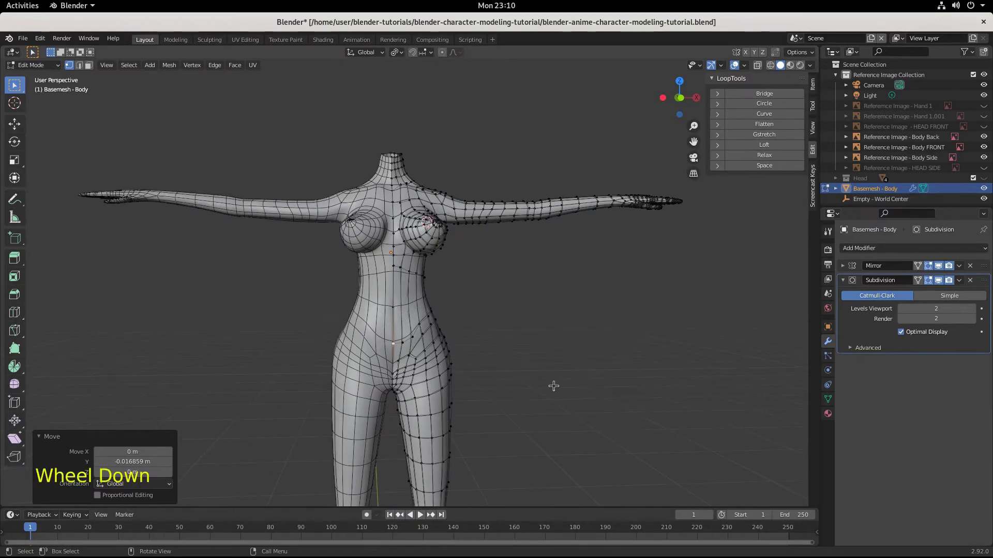
key(ctrl+KP_1)
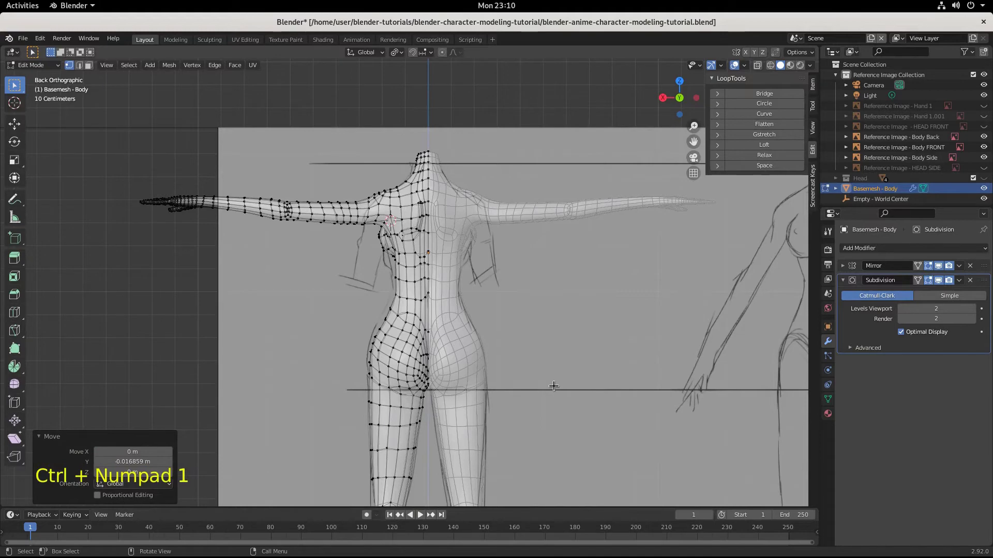
key(KP_1)
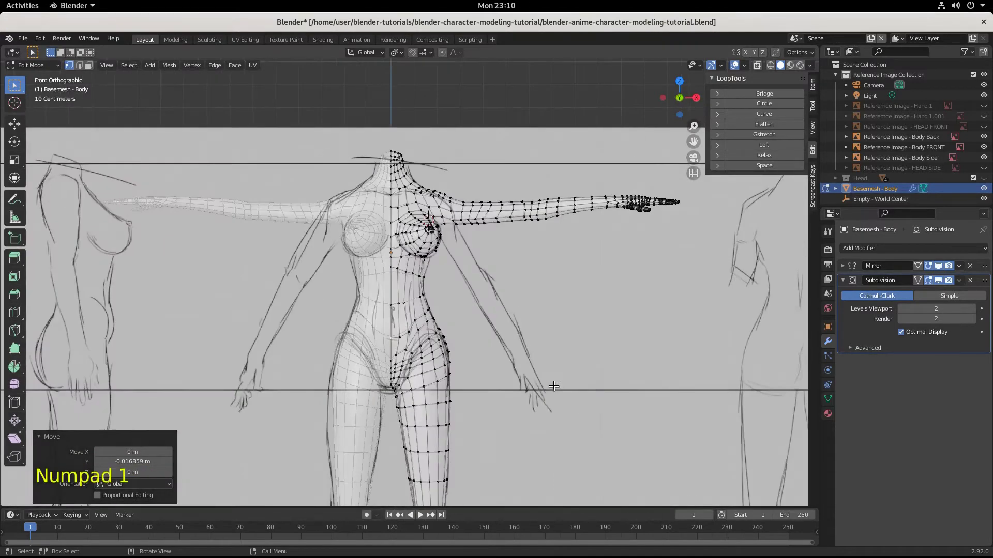
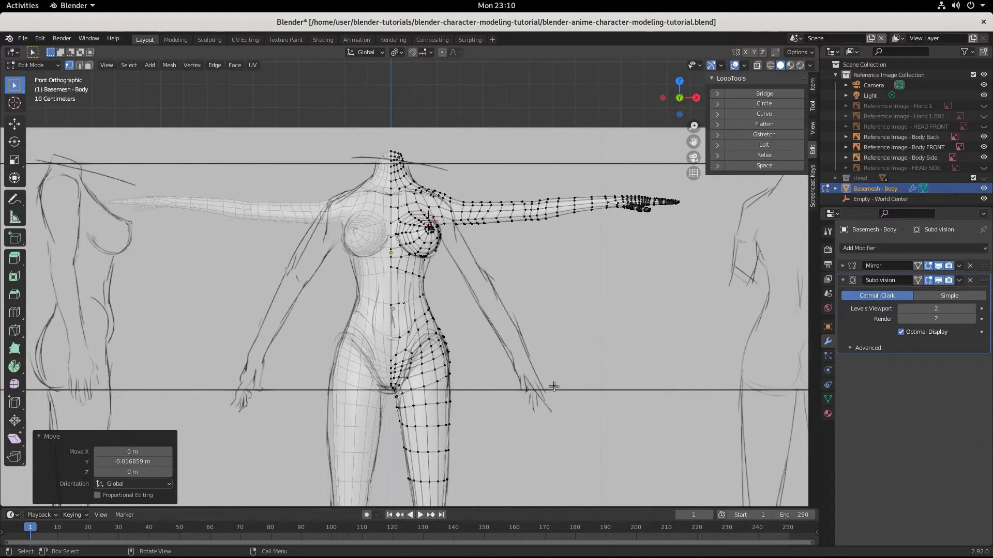
key(ctrl)
key(ctrl+s)
Push the front belly vertex beside the centre line about 0.029 m back along Y.
scroll(429, 364, up, 3)
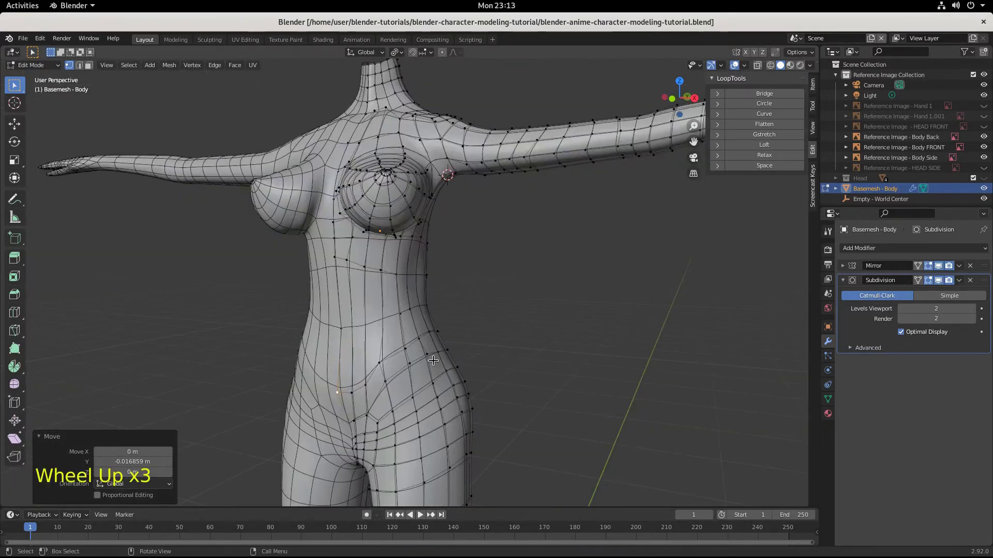
middle_drag(429, 365, 361, 388)
click(361, 369)
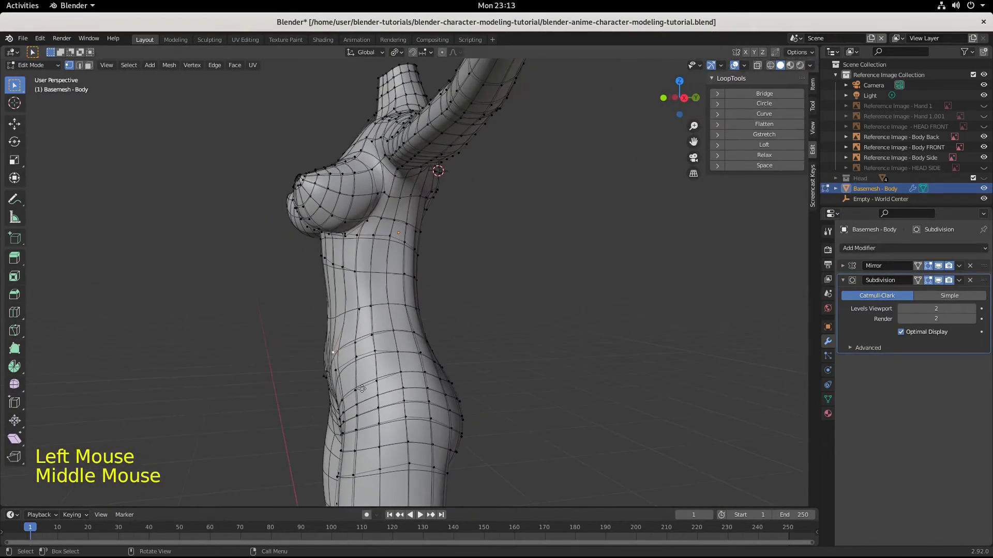
key(g)
key(y)
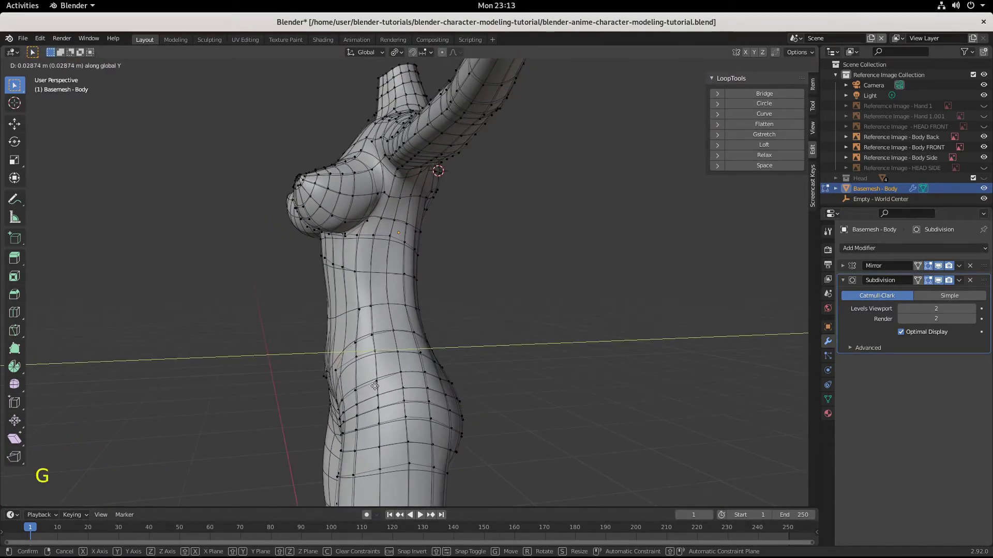
click(375, 386)
Adjust the depth of the belly vertex at the front contour by moving it along Y.
click(343, 372)
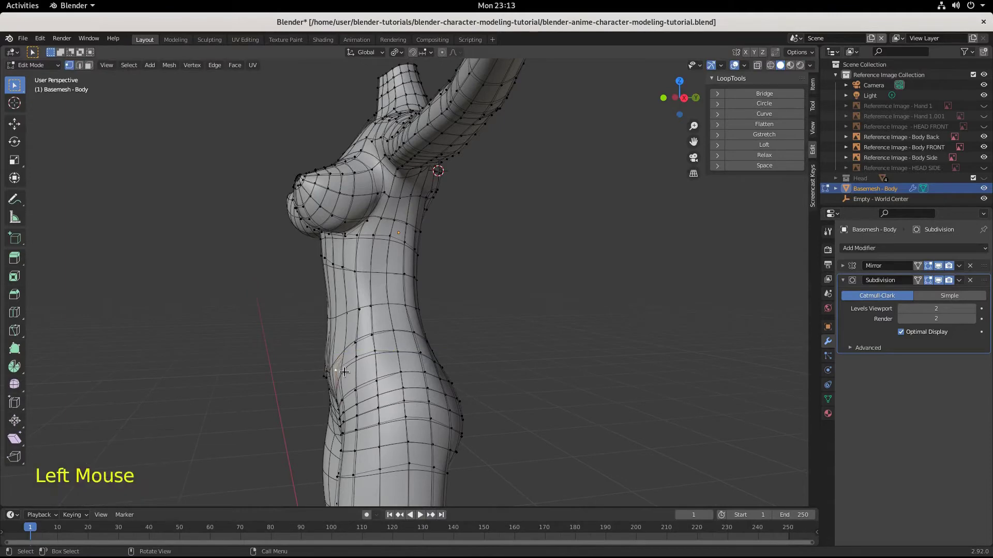
key(y)
key(g)
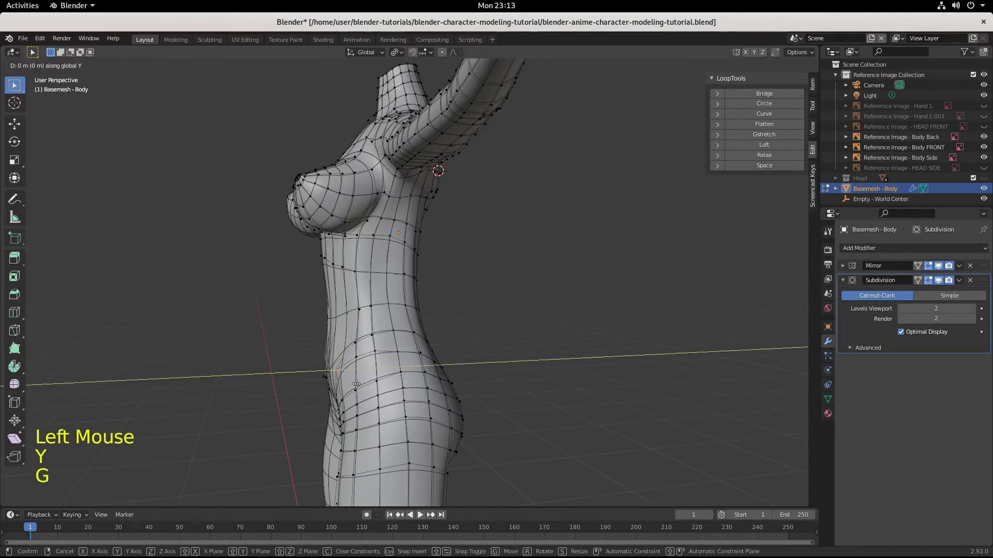
click(368, 383)
From a slightly turned angle, reposition the lower-belly vertex beside the front contour to even the surface.
middle_drag(322, 384, 346, 402)
click(378, 379)
click(382, 393)
key(g)
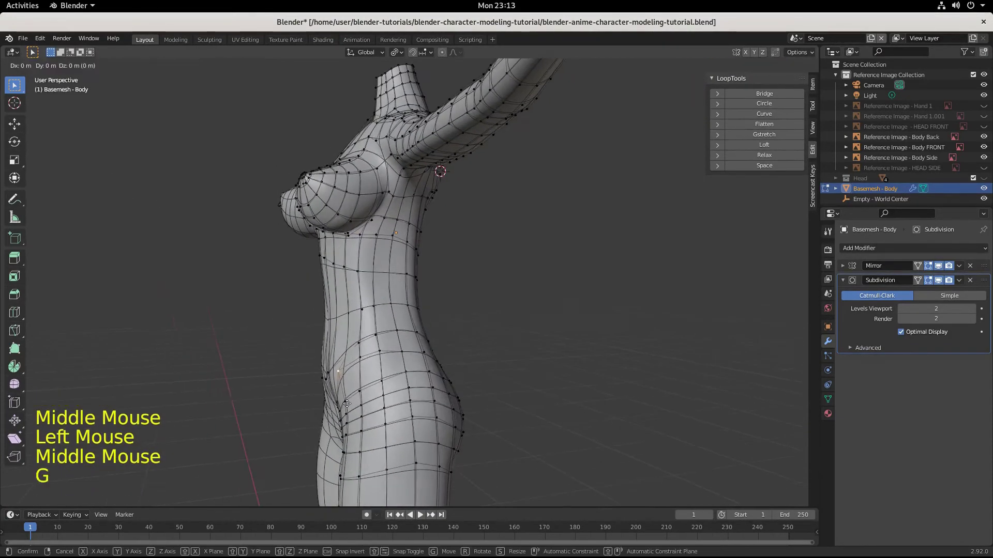
click(355, 401)
Move the belly vertex at the outermost front contour along Y to smooth the profile.
middle_drag(355, 401, 321, 412)
click(348, 372)
key(g)
middle_click(325, 409)
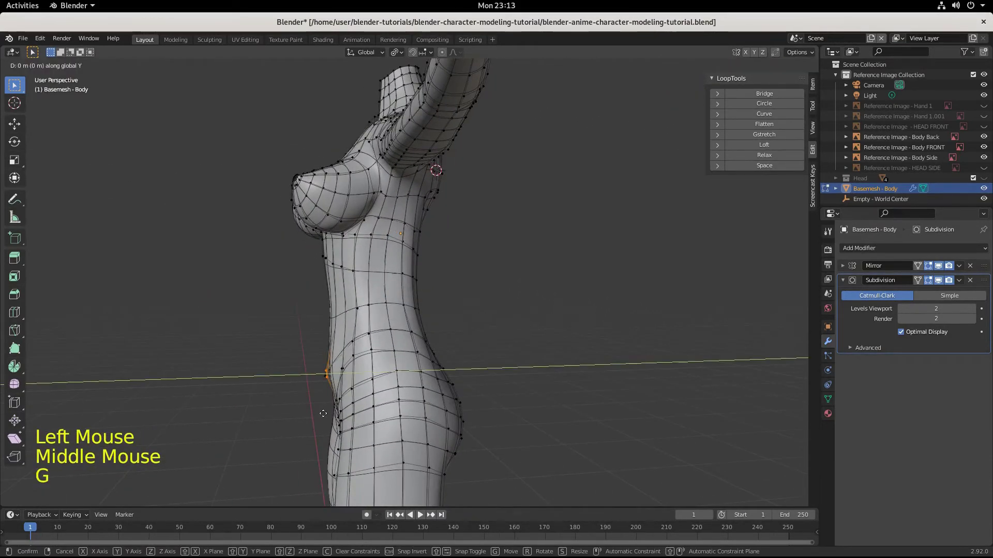
click(328, 406)
Adjust the depth of the outermost front belly vertex by moving it along Y.
mouse_move(328, 406)
middle_down()
mouse_move(351, 391)
mouse_move(321, 403)
middle_up()
click(350, 390)
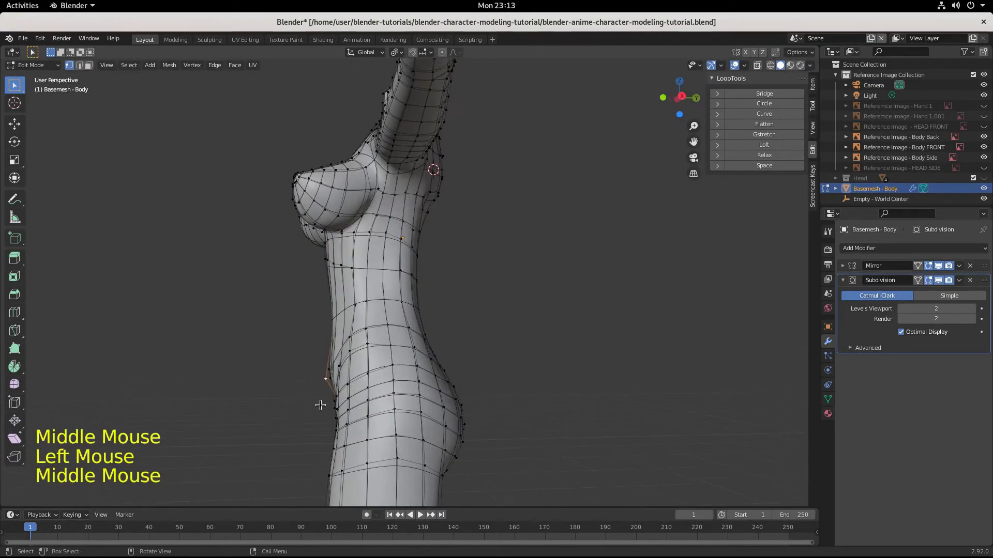
key(y)
click(324, 389)
Move the belly vertex at the front contour back along Y, finishing with a shift of about 0.012 m.
click(326, 385)
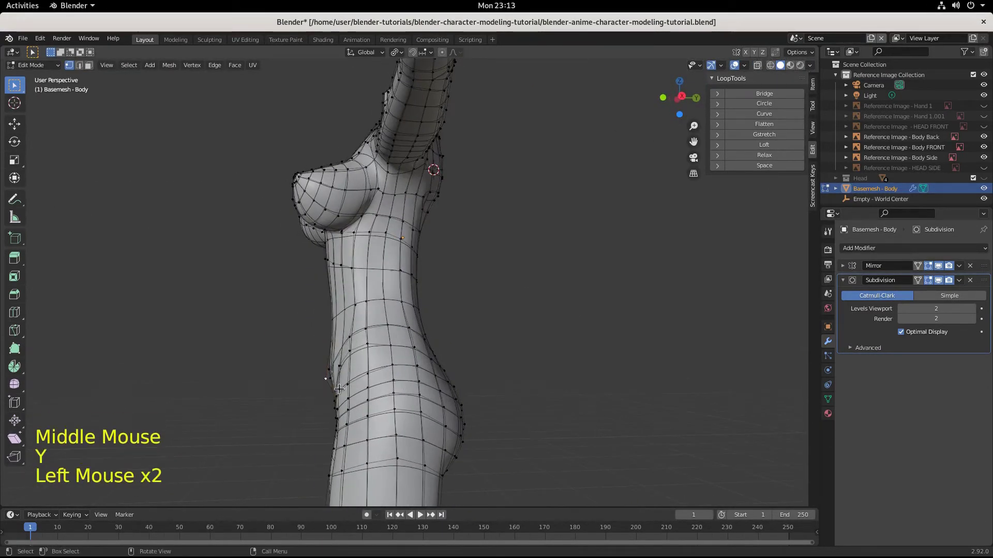
key(g)
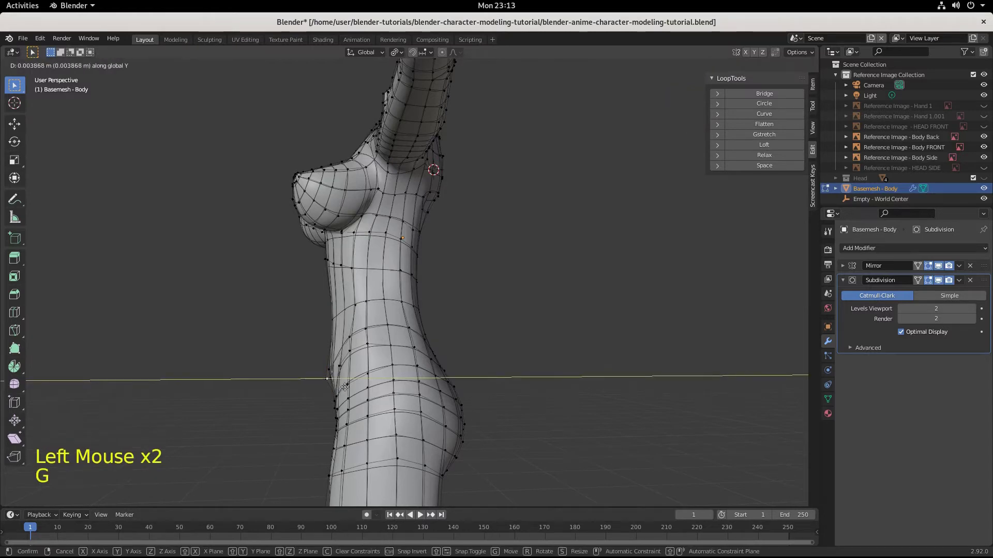
click(345, 387)
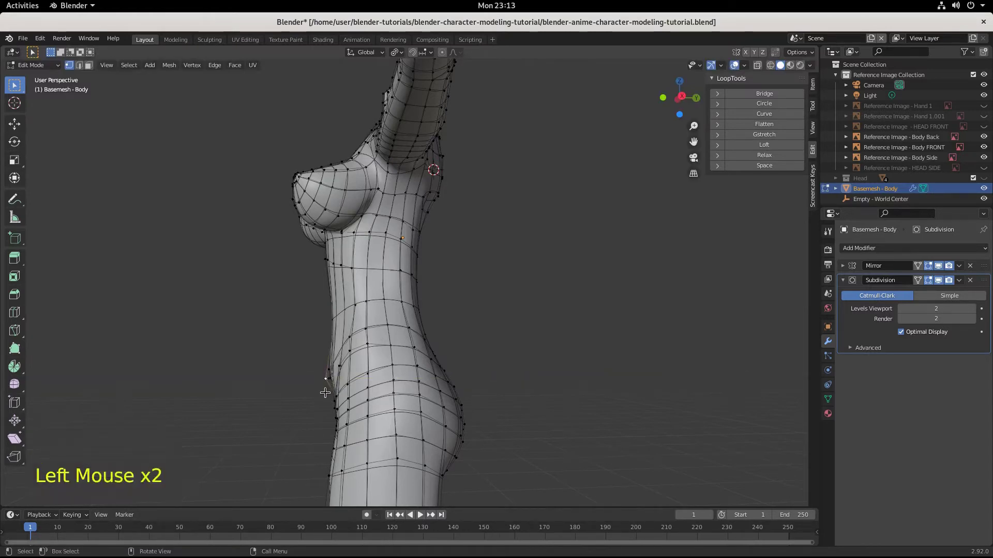
key(y)
key(g)
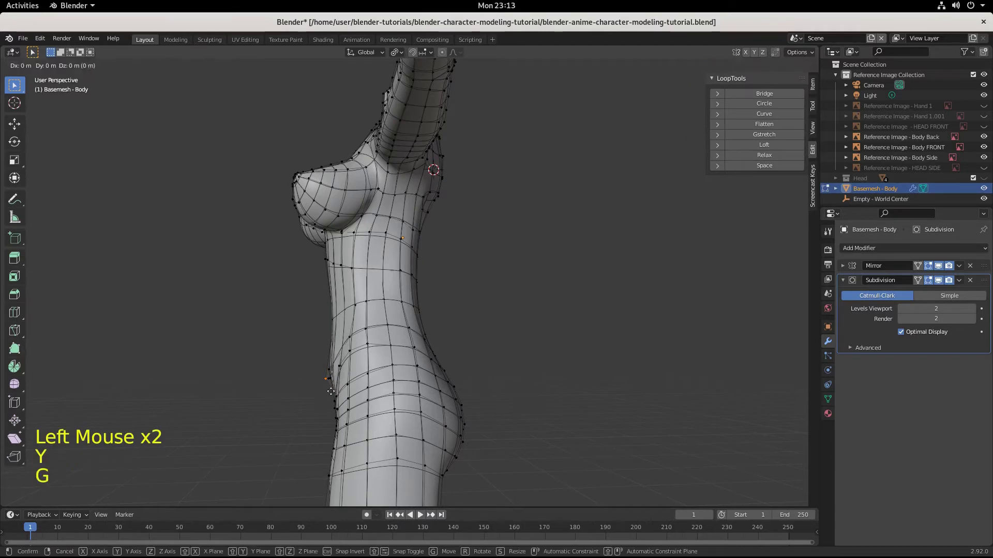
click(334, 390)
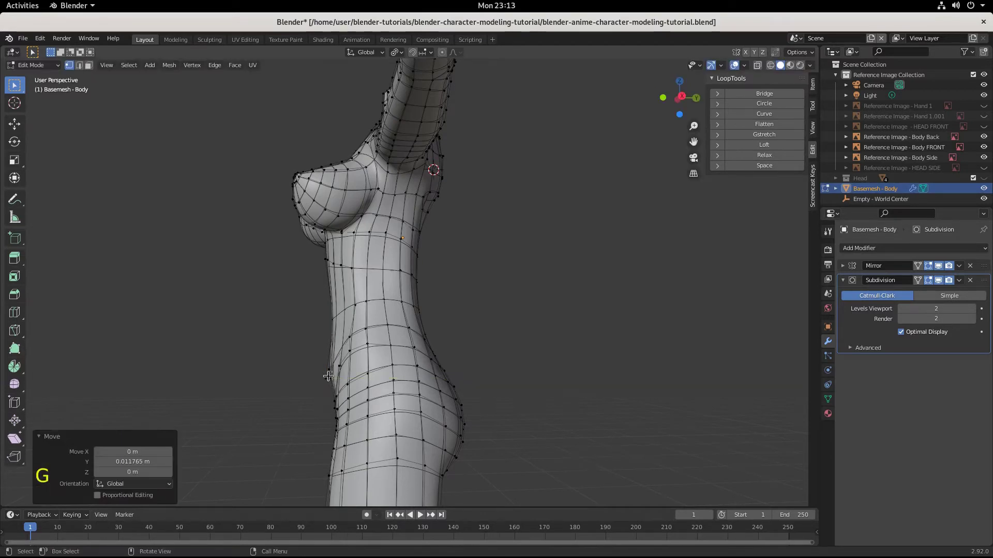
Push the protruding belly vertex on the front contour about 0.005 m back along Y.
click(327, 378)
key(g)
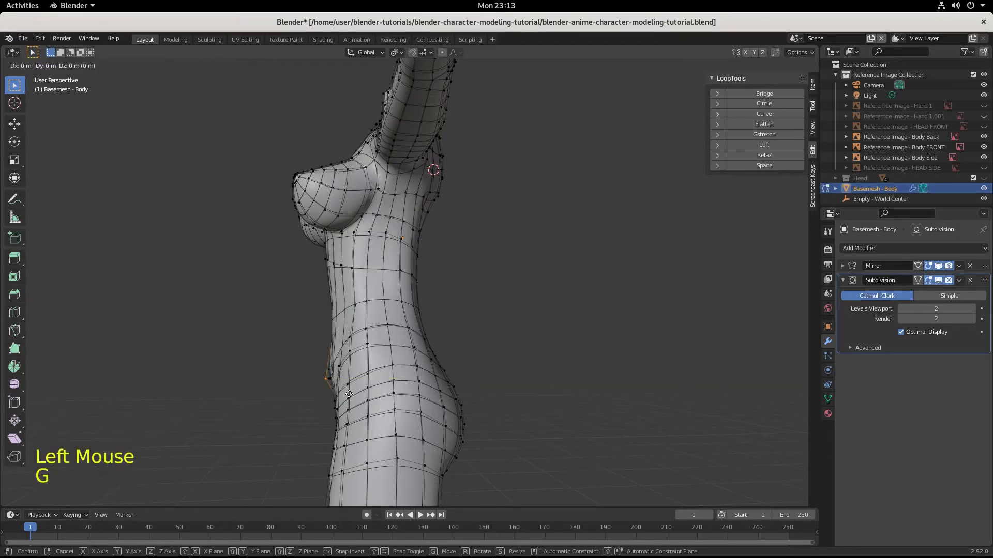
key(y)
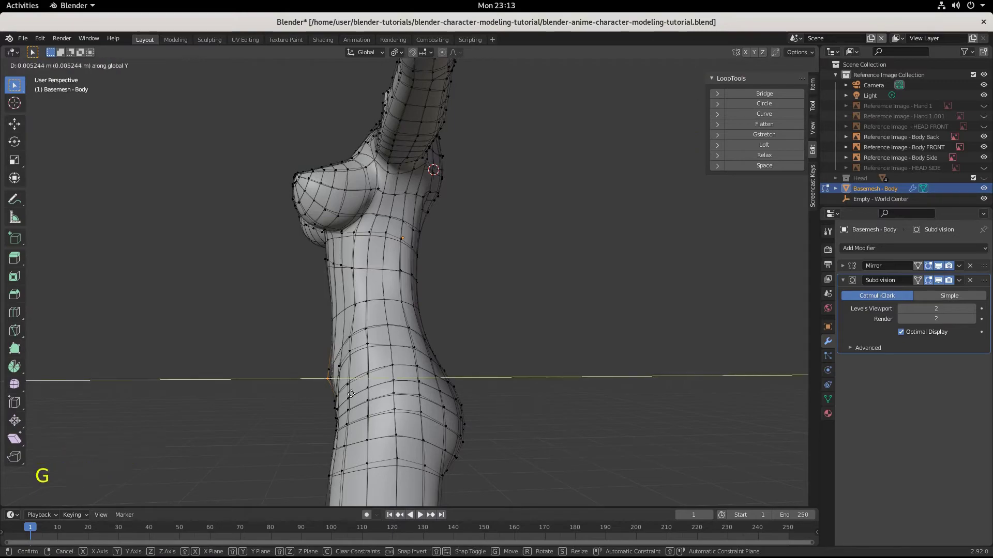
click(351, 394)
Select the centre-line vertex of the lower belly and move it about -0.027 m along Y against the side reference.
middle_drag(351, 394, 403, 413)
scroll(452, 430, down, 2)
scroll(373, 410, up, 3)
scroll(373, 410, down, 2)
scroll(403, 414, up, 2)
click(363, 450)
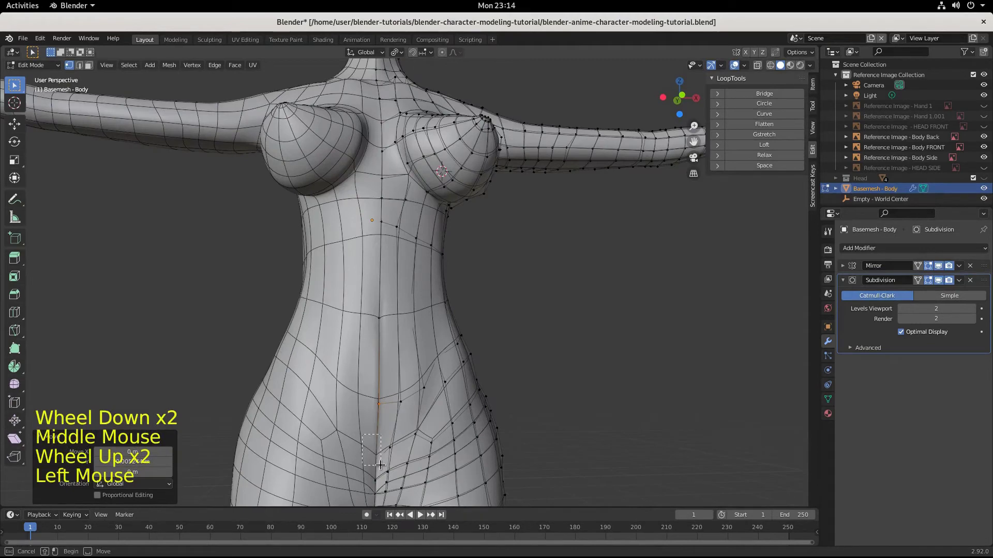
middle_drag(406, 478, 359, 457)
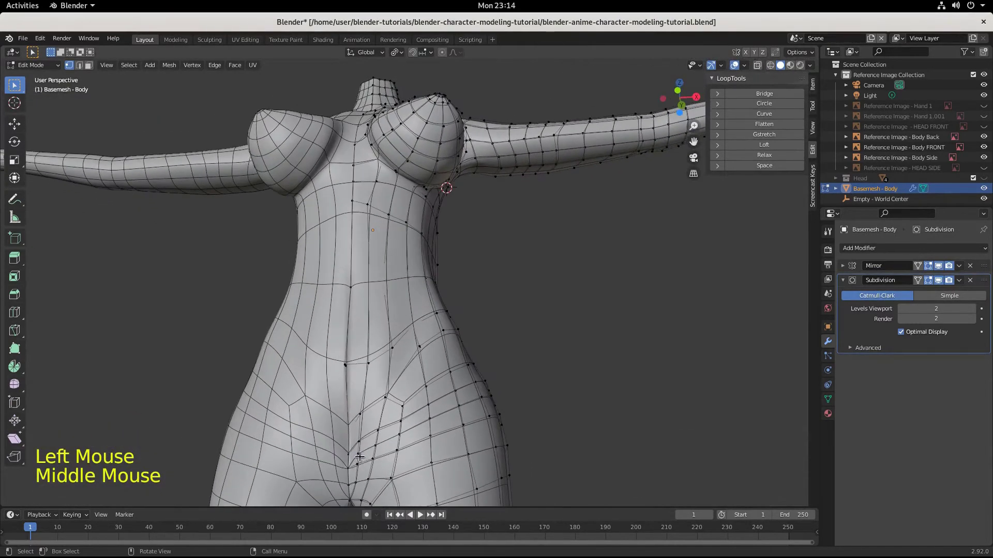
shift+click(342, 445)
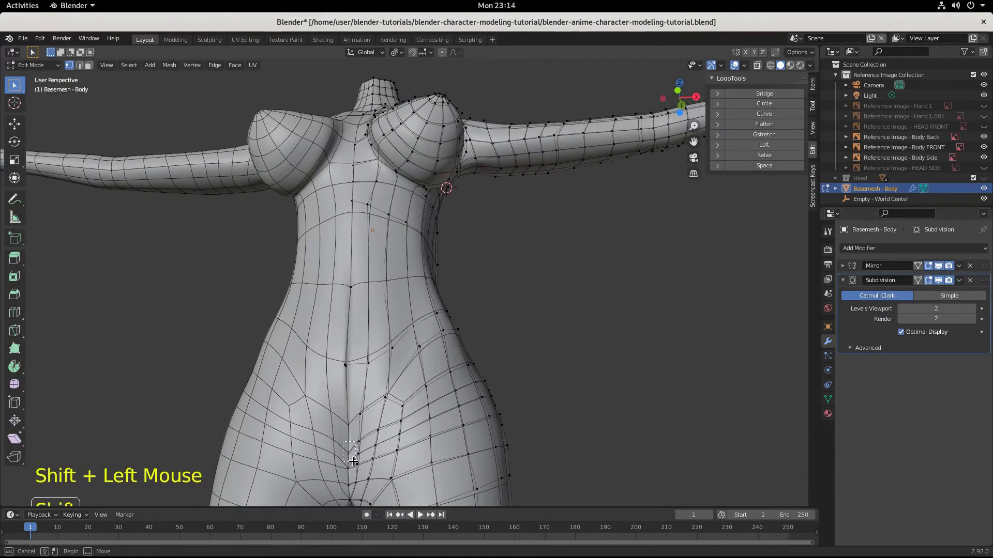
middle_drag(351, 460, 343, 486)
scroll(334, 490, down, 2)
key(KP_3)
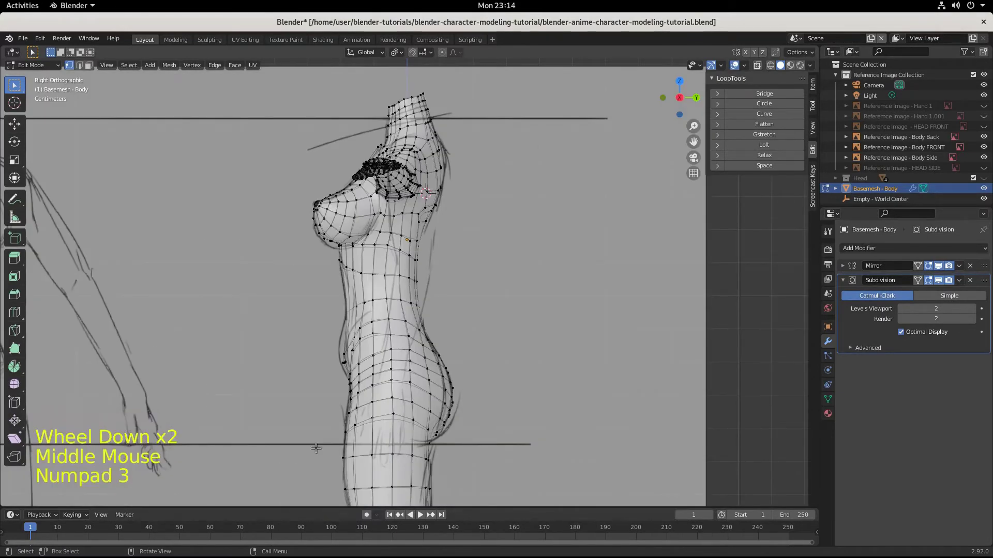
key(g)
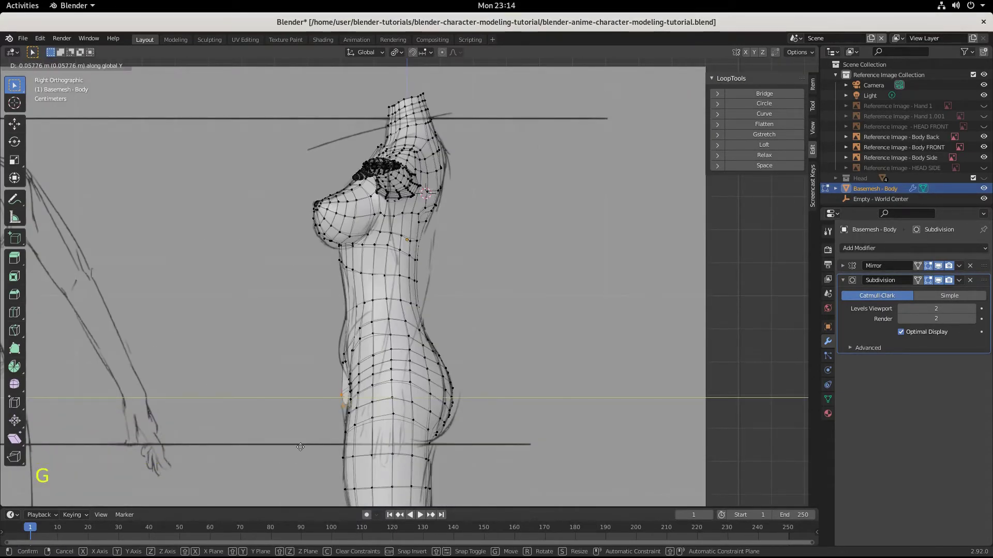
click(307, 448)
Raise the selected lower-belly centre vertex about 0.049 m along Z.
middle_drag(308, 448, 369, 439)
key(g)
key(z)
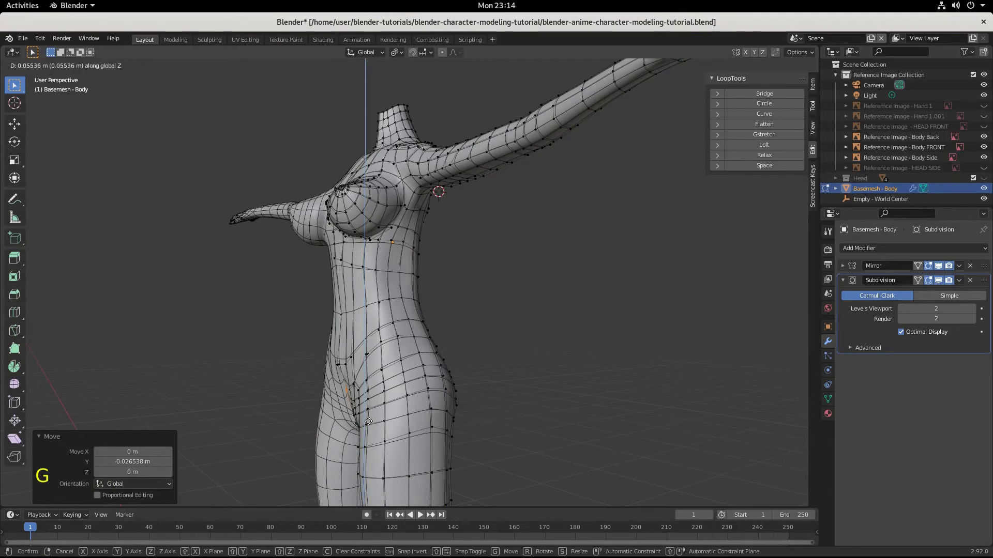
click(367, 423)
middle_drag(368, 423, 436, 406)
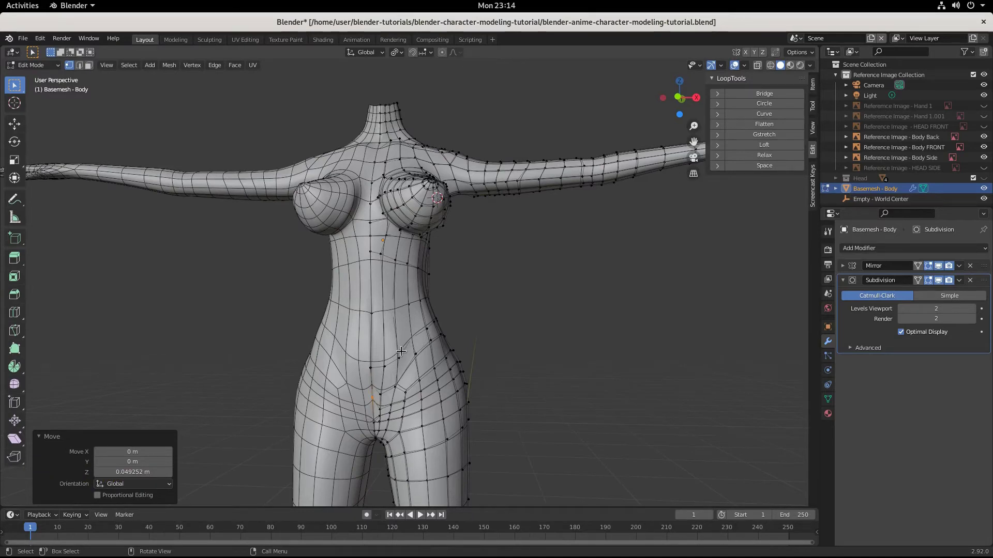
Shift three side vertices on the two edge loops just below the waist toward the back to even their spacing.
middle_drag(426, 365, 327, 368)
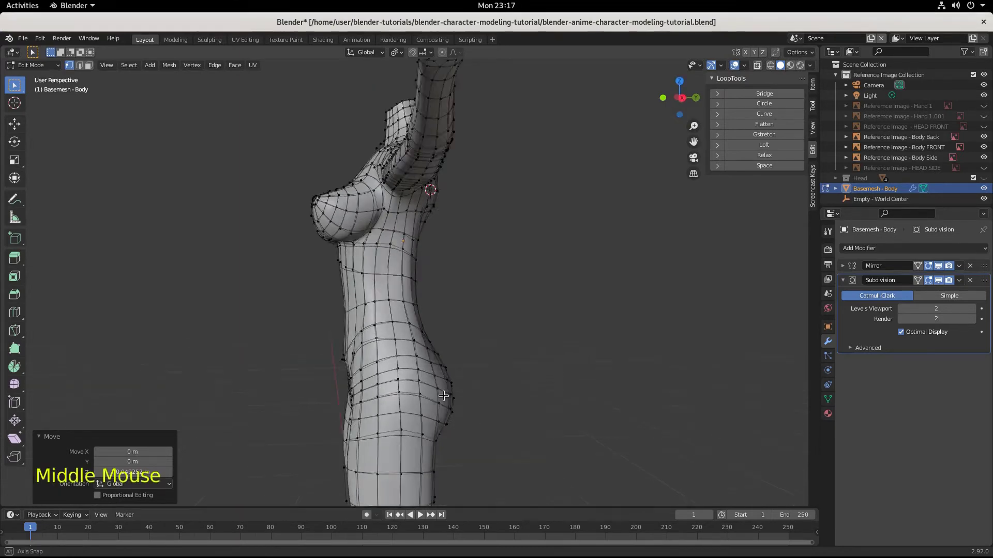
middle_drag(409, 378, 426, 396)
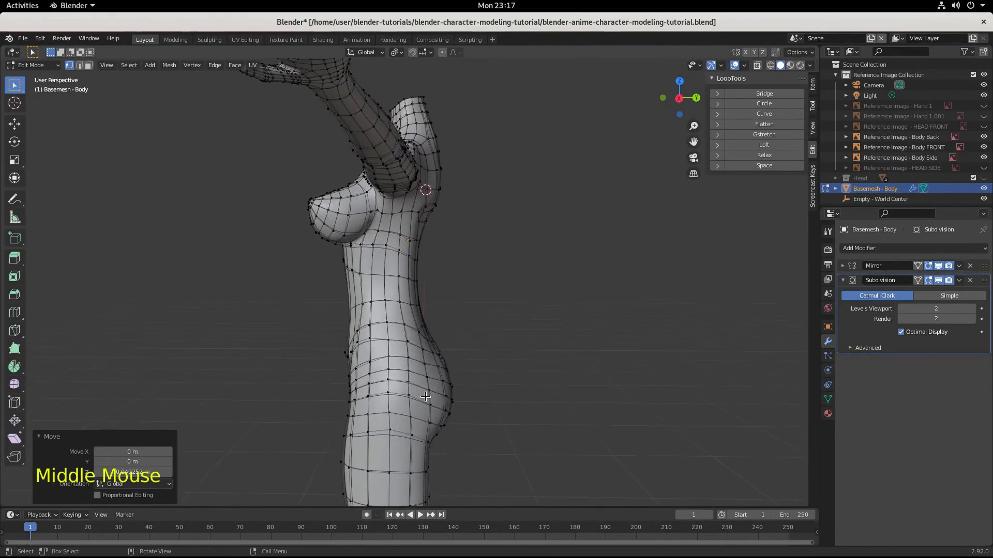
scroll(425, 396, up, 3)
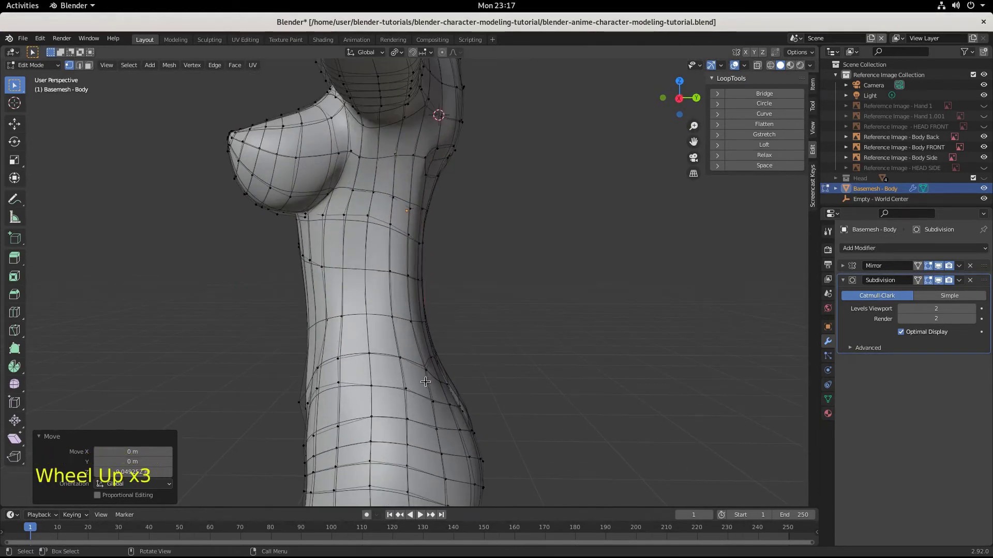
scroll(393, 385, down, 1)
middle_drag(393, 385, 360, 346)
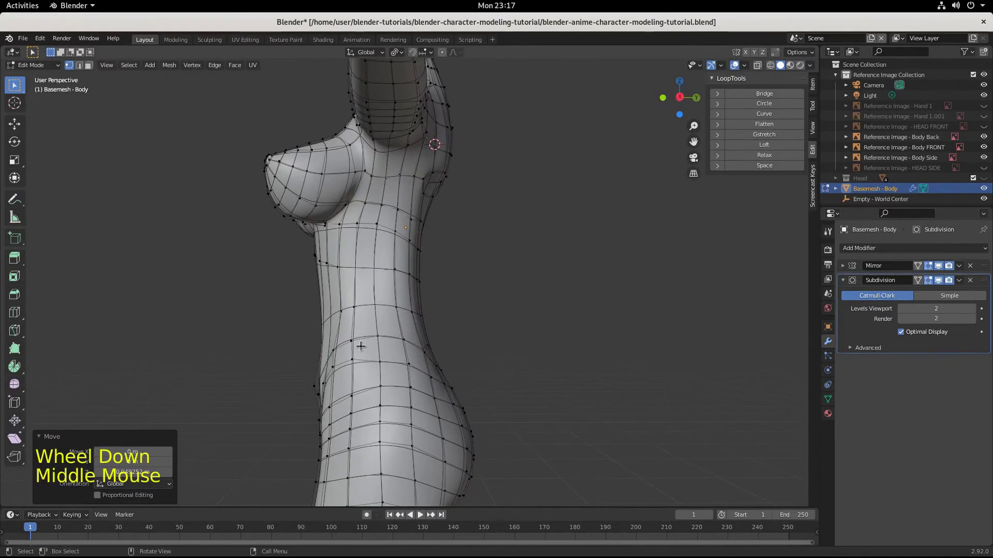
click(351, 342)
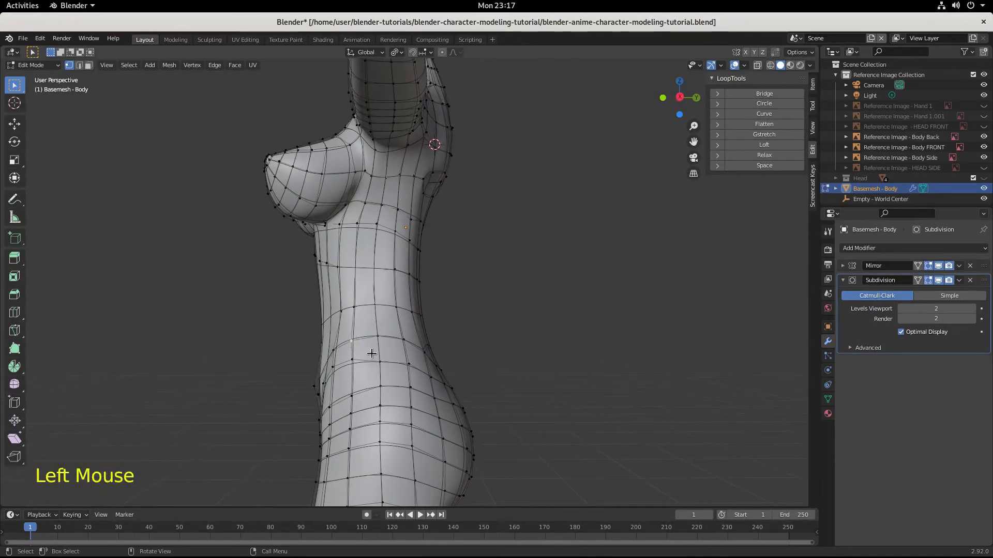
key(g)
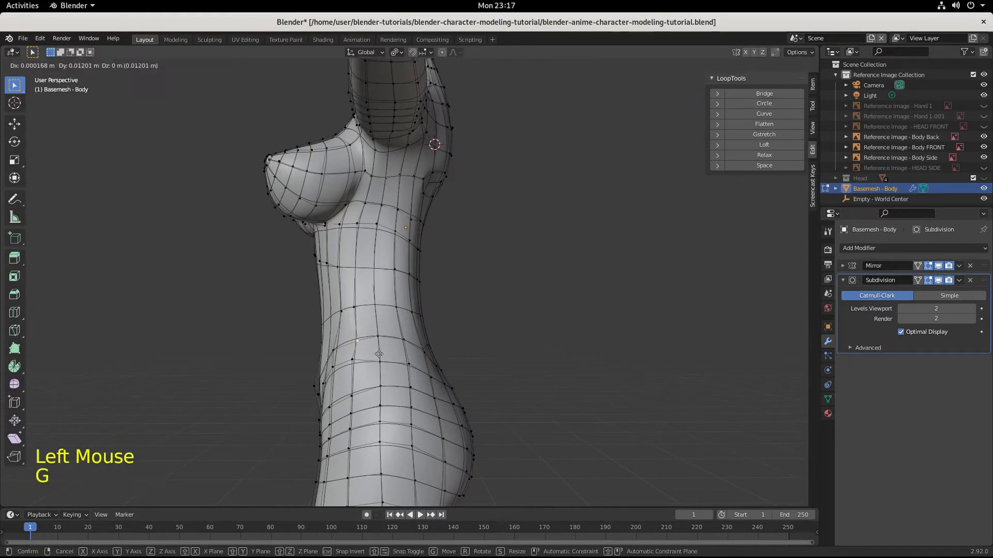
click(379, 355)
click(361, 359)
key(g)
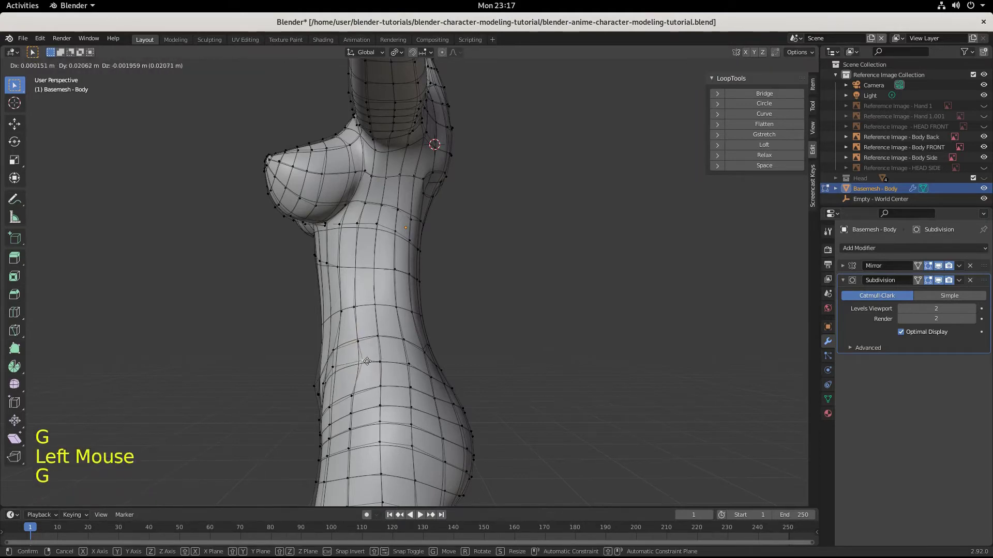
click(367, 361)
click(384, 364)
key(g)
click(389, 370)
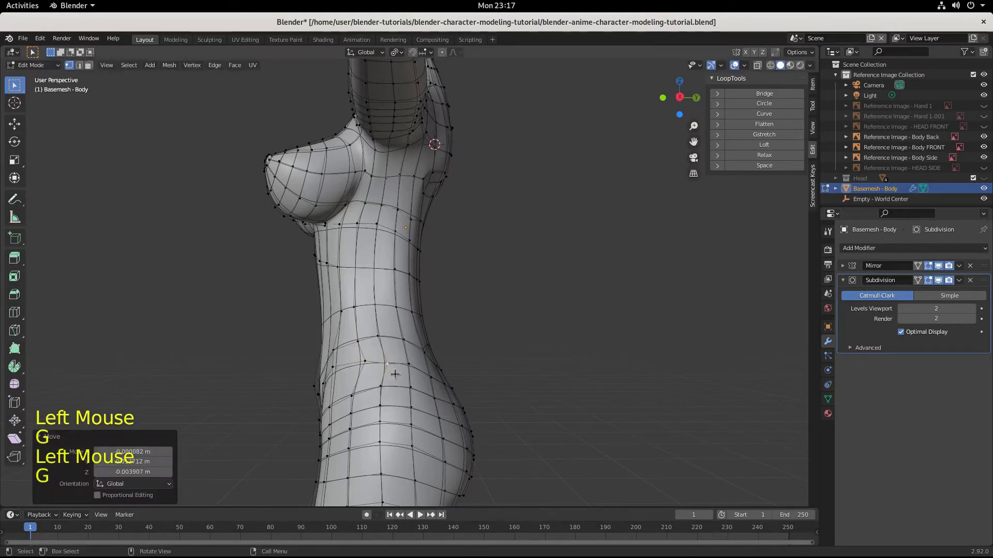
Reposition three vertices along the next hip edge loop, from the side toward the front, to smooth its curve.
click(382, 387)
key(g)
click(389, 384)
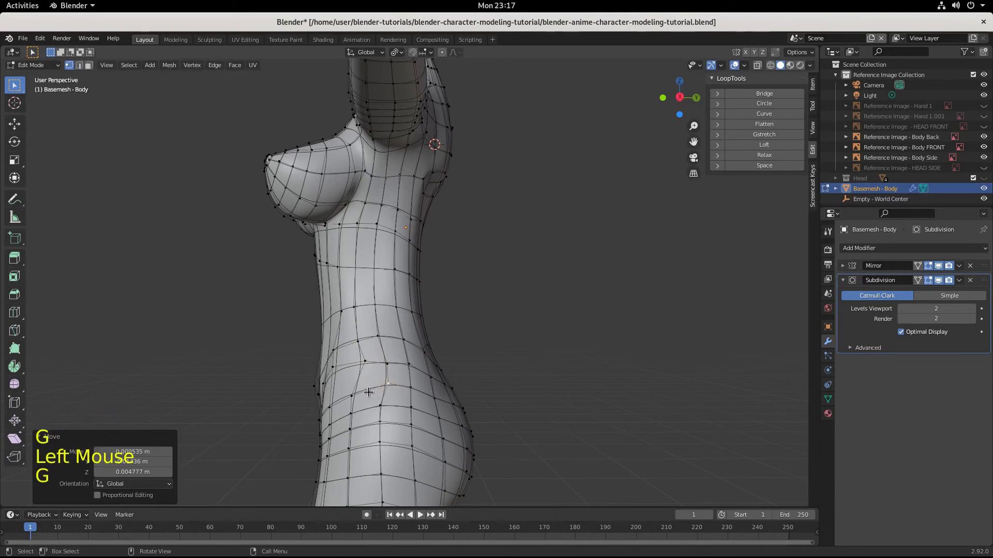
click(354, 392)
key(g)
click(360, 390)
click(331, 406)
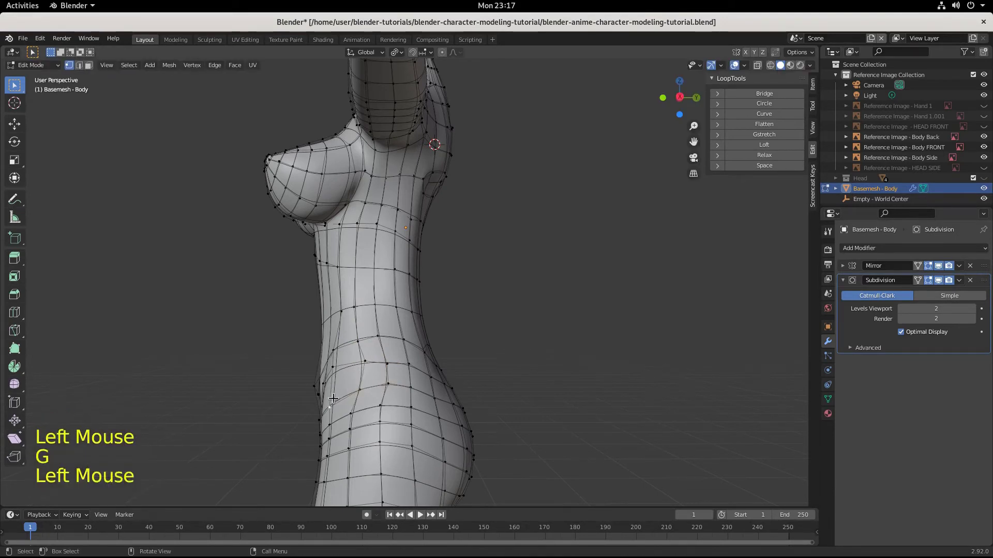
key(g)
click(335, 393)
Move the two upper vertices of the vertical edge line between belly and hip backward to straighten its flow.
click(333, 373)
key(g)
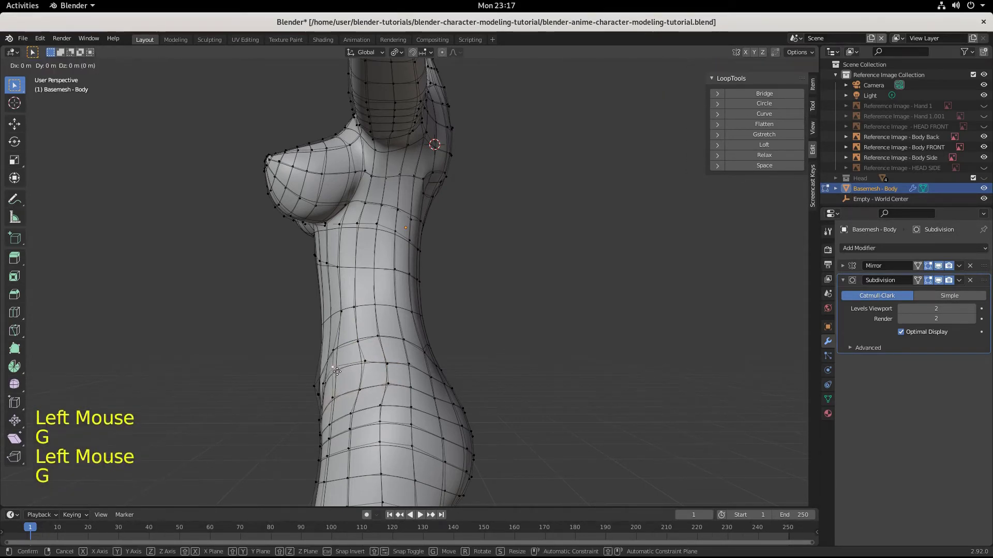
click(340, 371)
click(334, 356)
key(g)
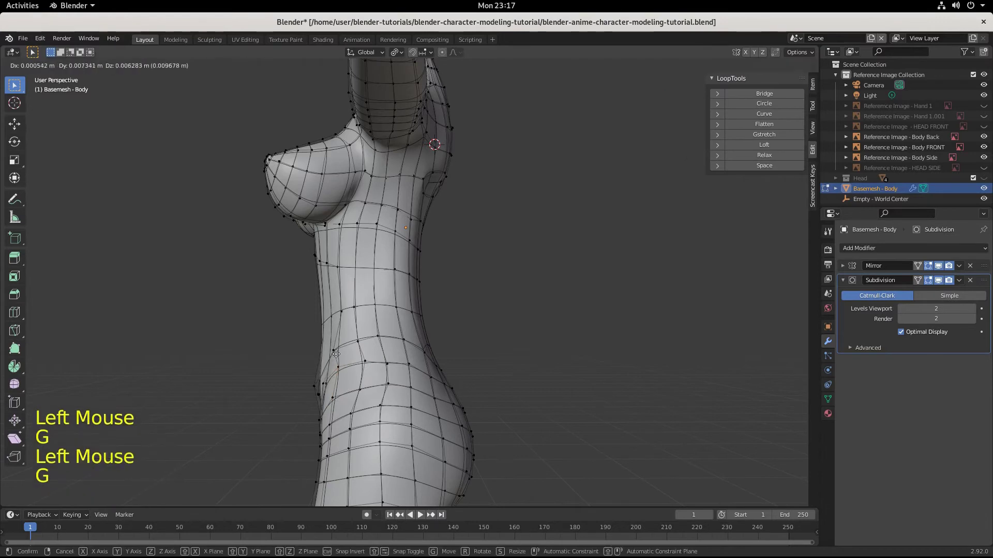
click(335, 353)
click(340, 345)
key(g)
click(337, 338)
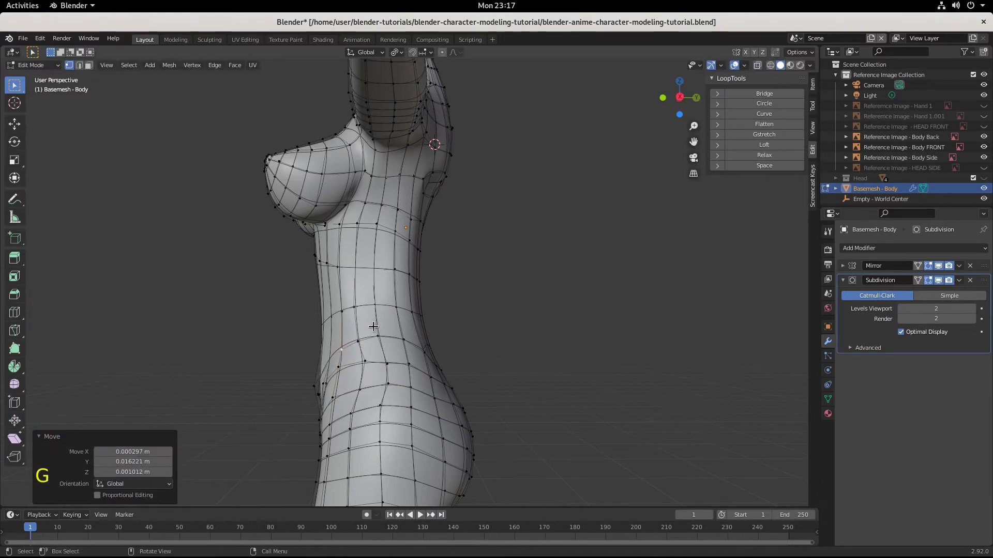
In the front view, knife-cut a half-diamond around the navel at the centre line and select its faces.
middle_drag(380, 333, 448, 386)
scroll(498, 339, down, 2)
key(KP_1)
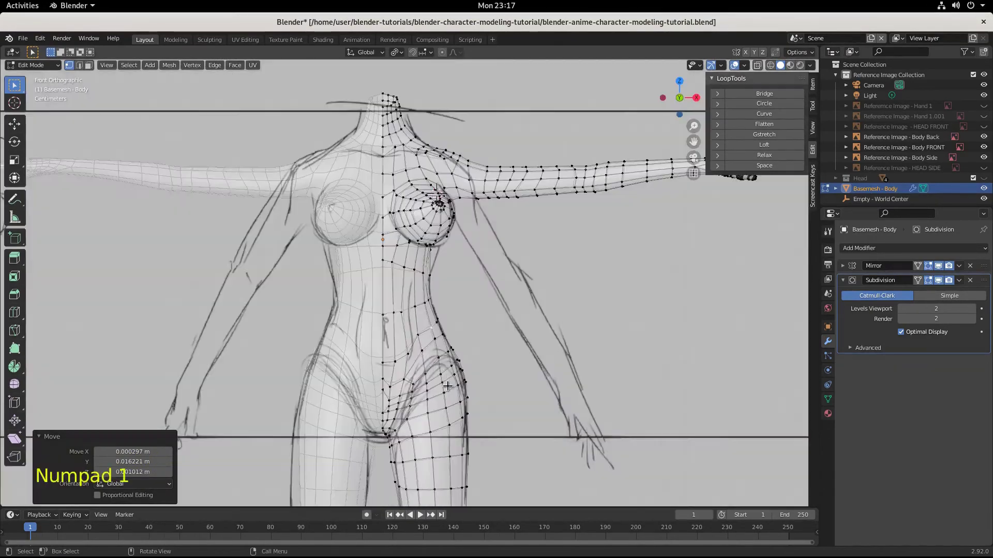
scroll(448, 385, up, 4)
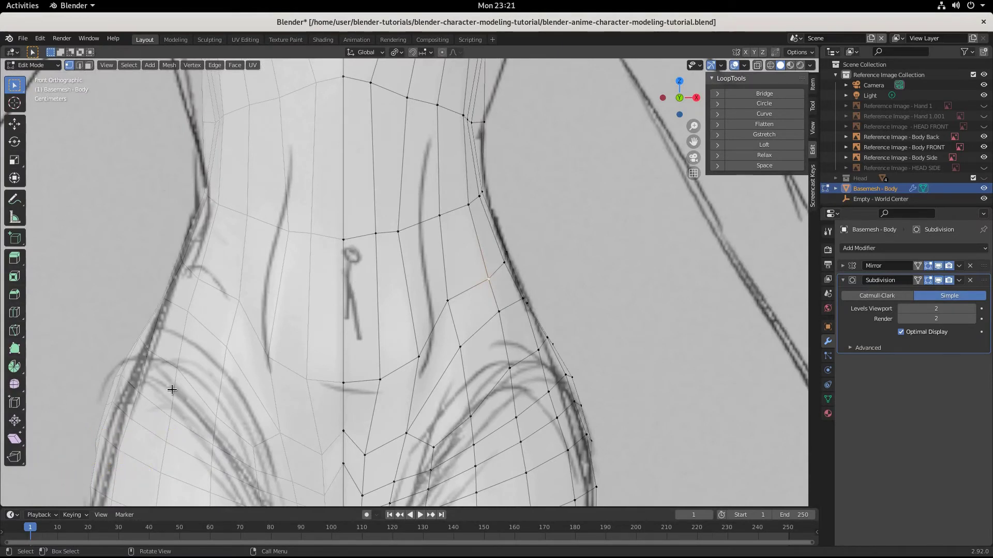
click(14, 332)
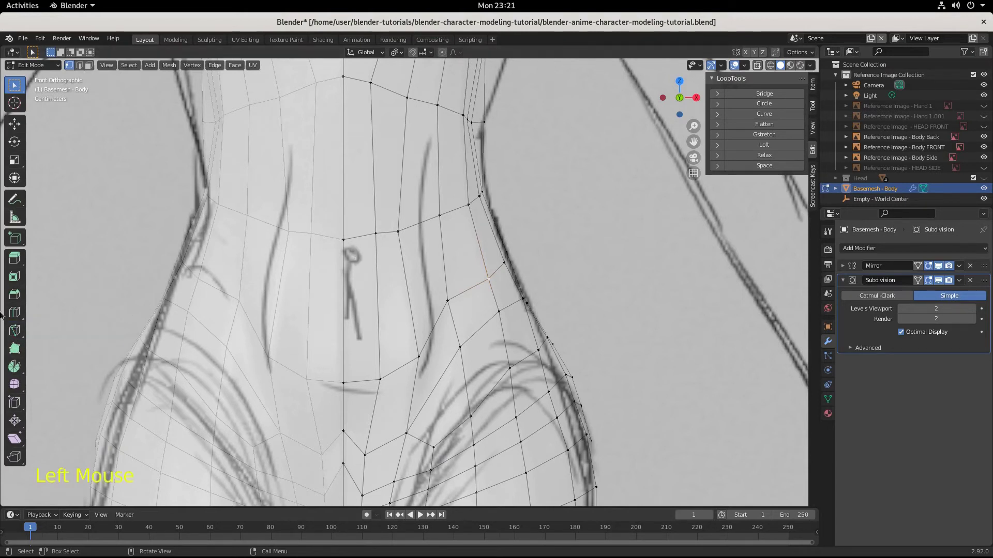
click(14, 330)
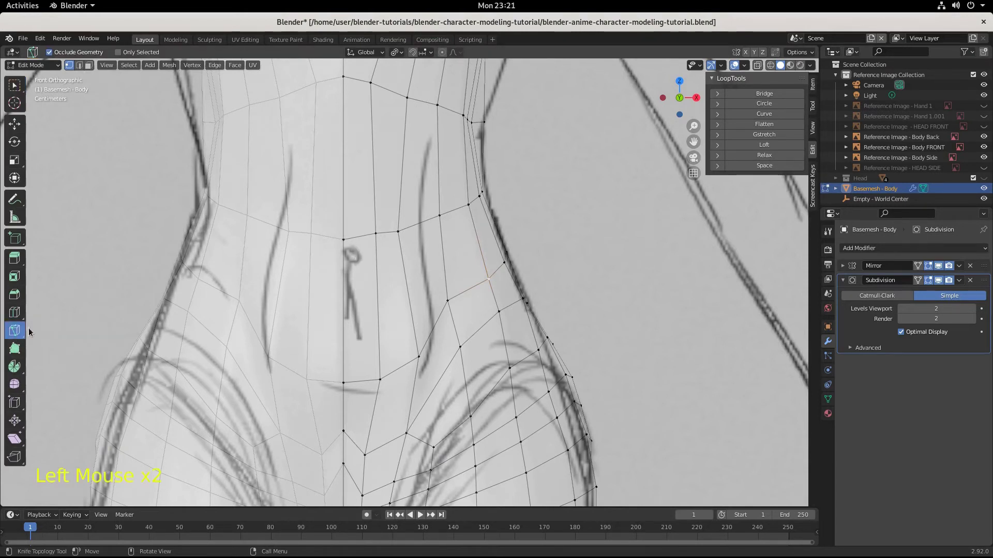
click(346, 226)
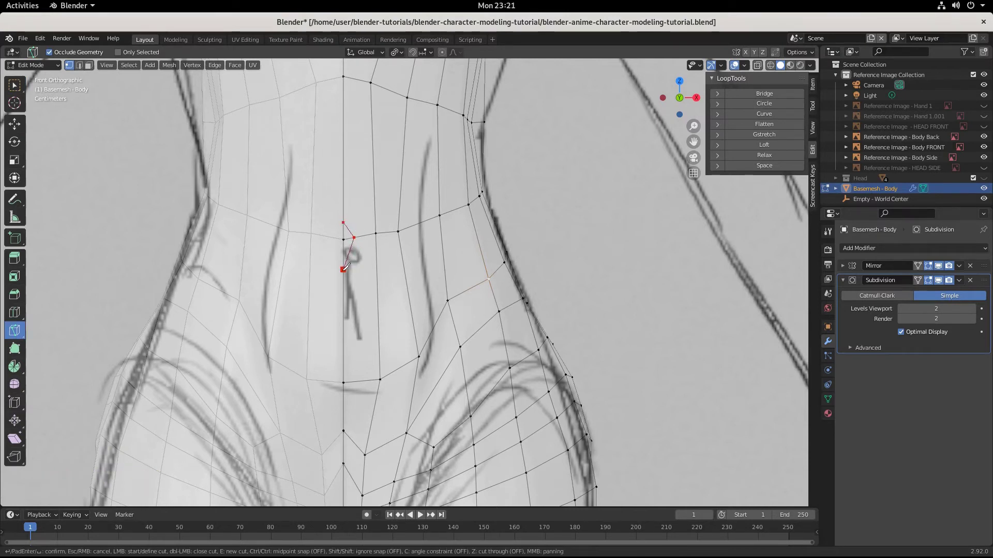
key(Return)
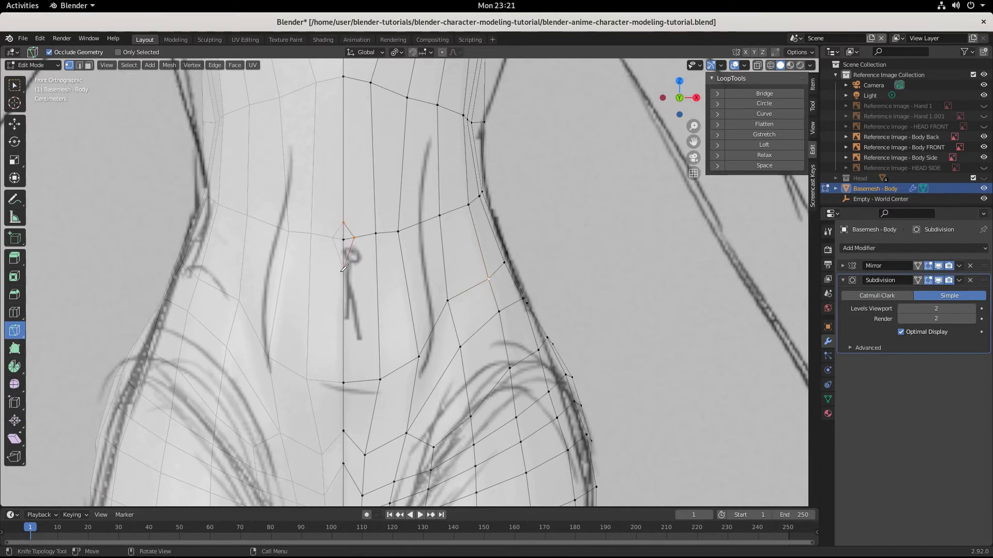
click(345, 251)
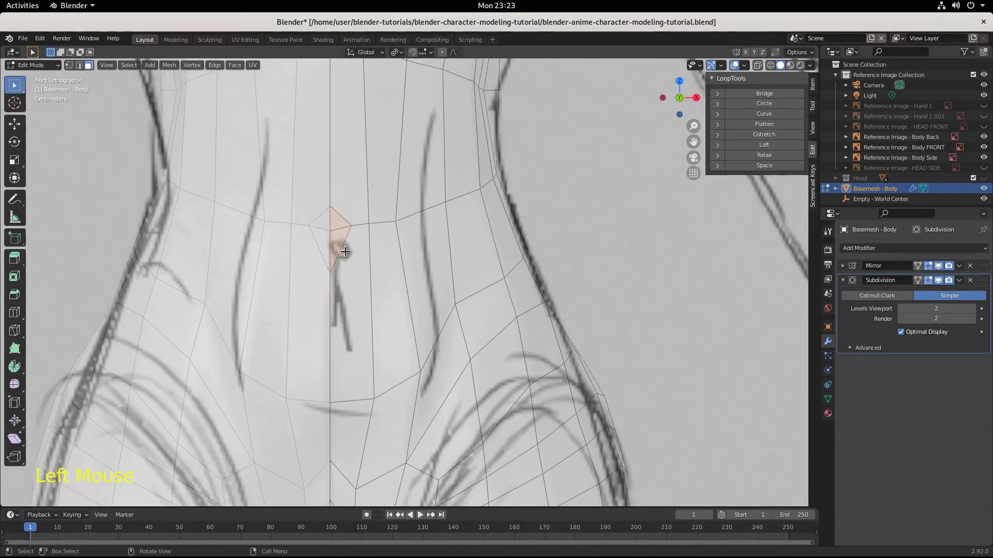
Extrude the selected navel faces in place and scale the new faces to about 0.649.
key(e)
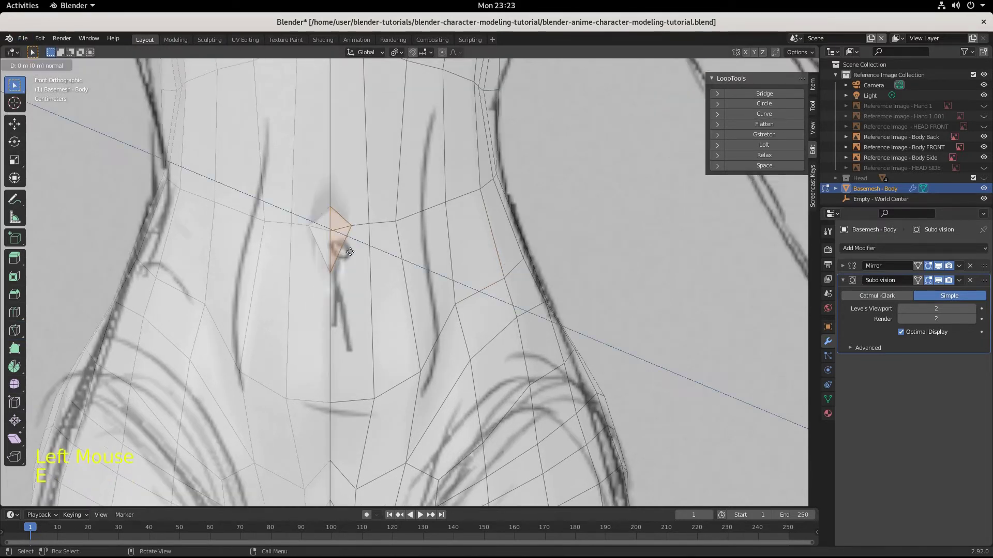
click(350, 252)
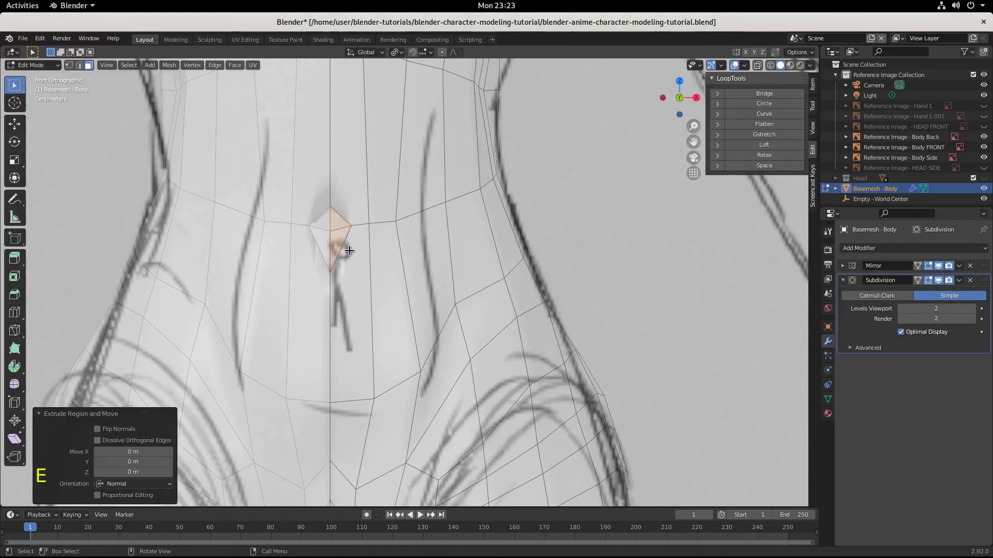
key(s)
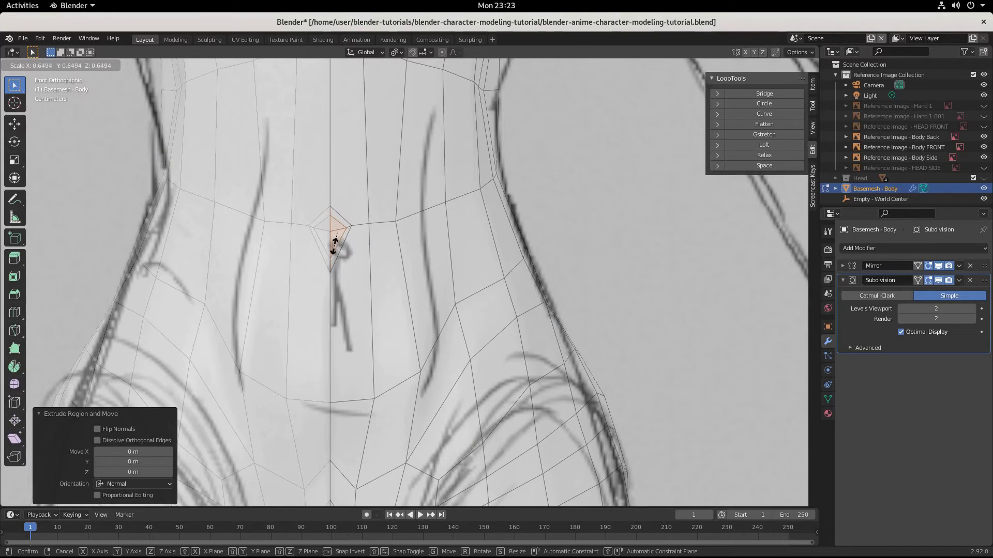
click(333, 247)
Push the inner navel faces into the body about 0.0033 m along the Y axis.
middle_drag(374, 281, 316, 297)
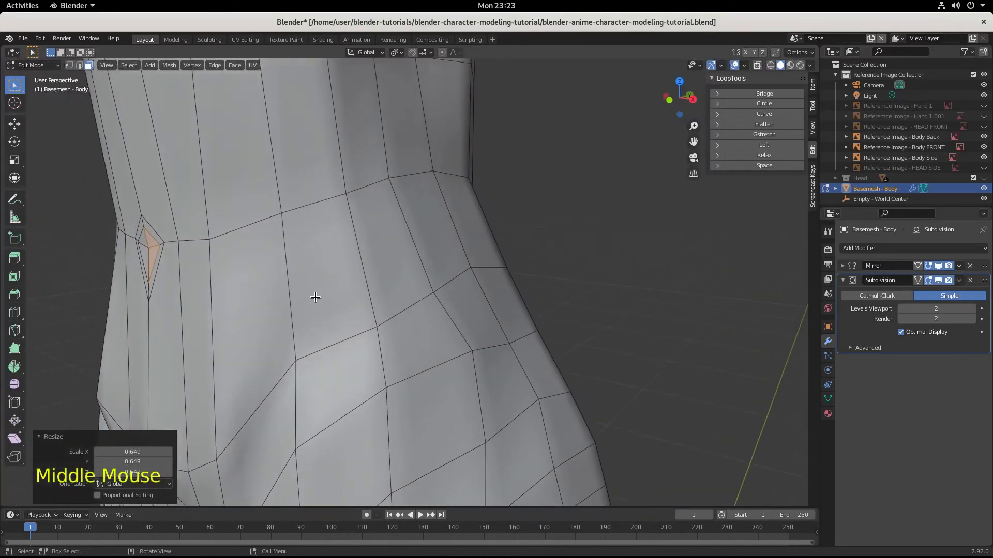
key(g)
key(y)
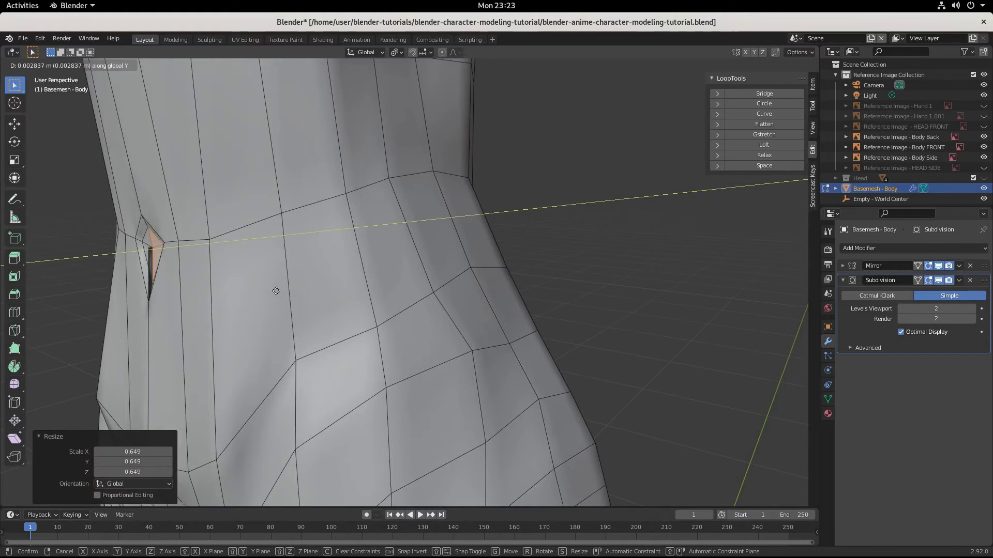
click(273, 298)
In vertex mode, push the navel's central inner vertex about 0.018 m deeper along Y.
middle_drag(273, 299, 257, 316)
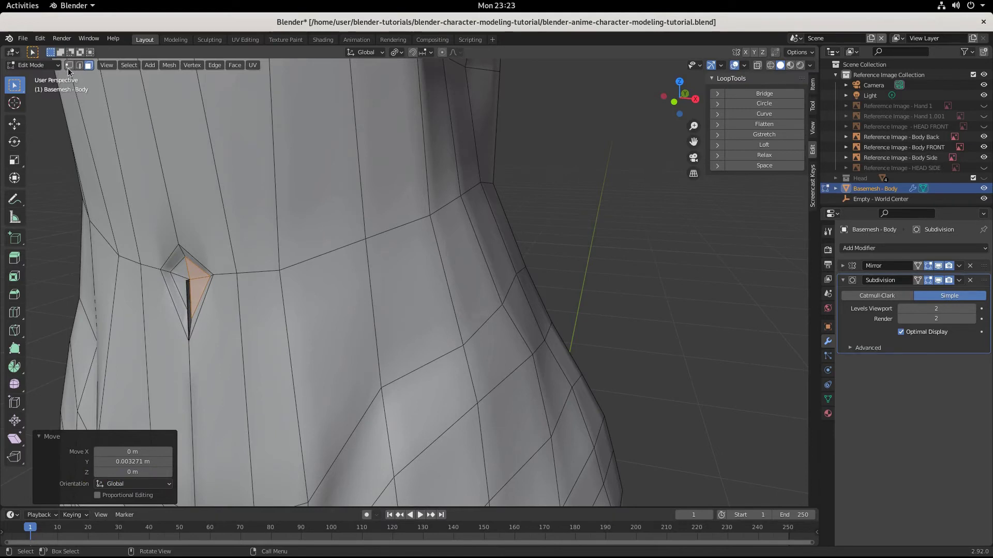
click(69, 65)
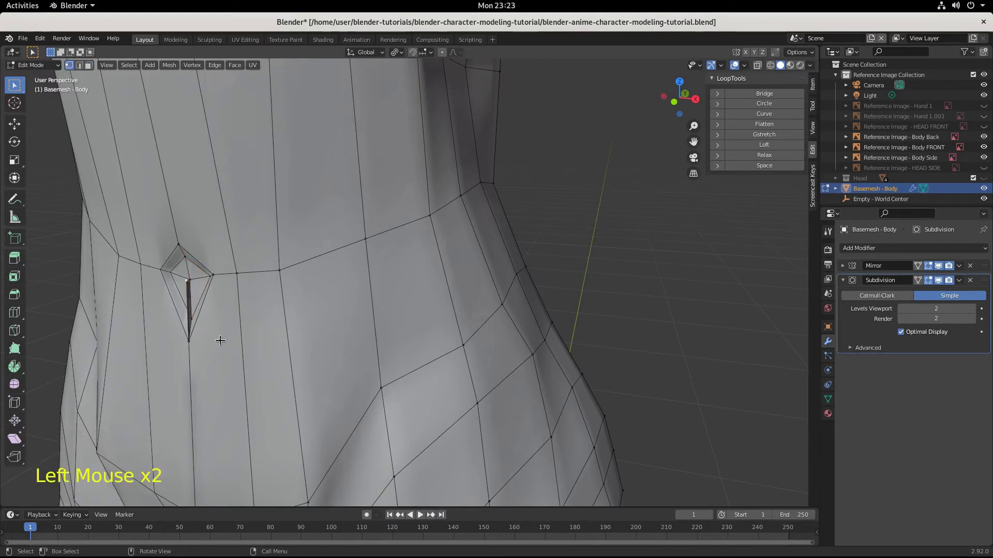
middle_drag(220, 339, 196, 342)
key(g)
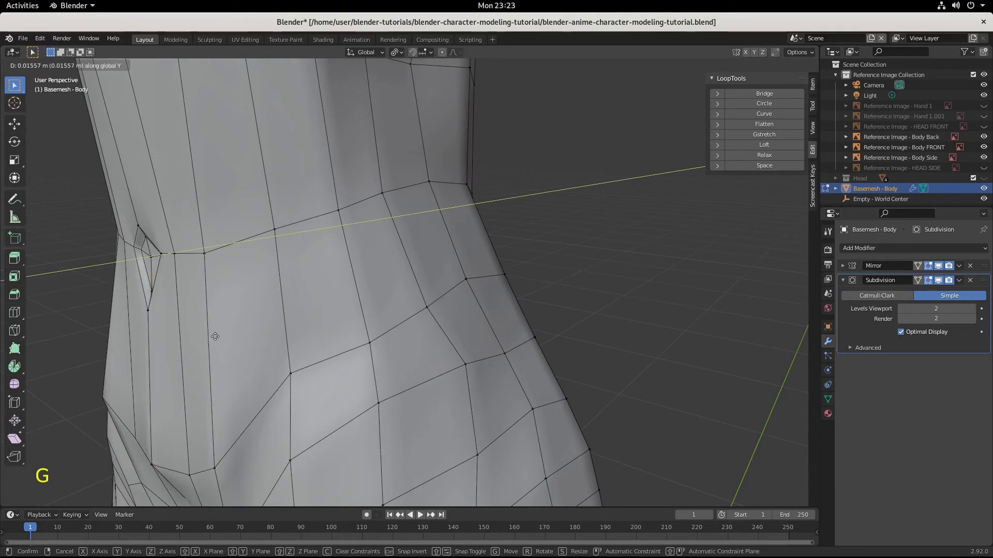
middle_drag(218, 336, 288, 325)
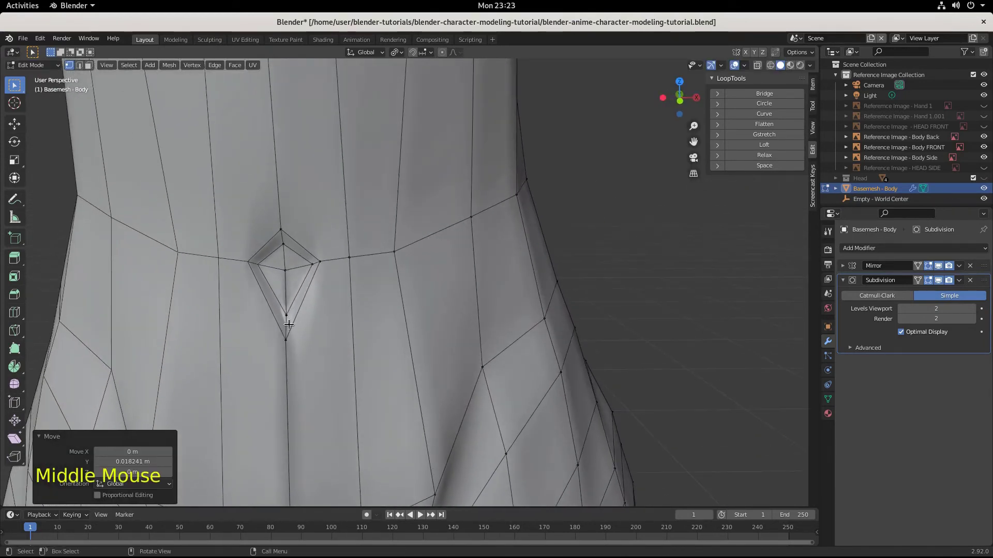
In the front view, move all navel vertices down about 0.01 m and about 0.004 m toward the centre line.
key(KP_1)
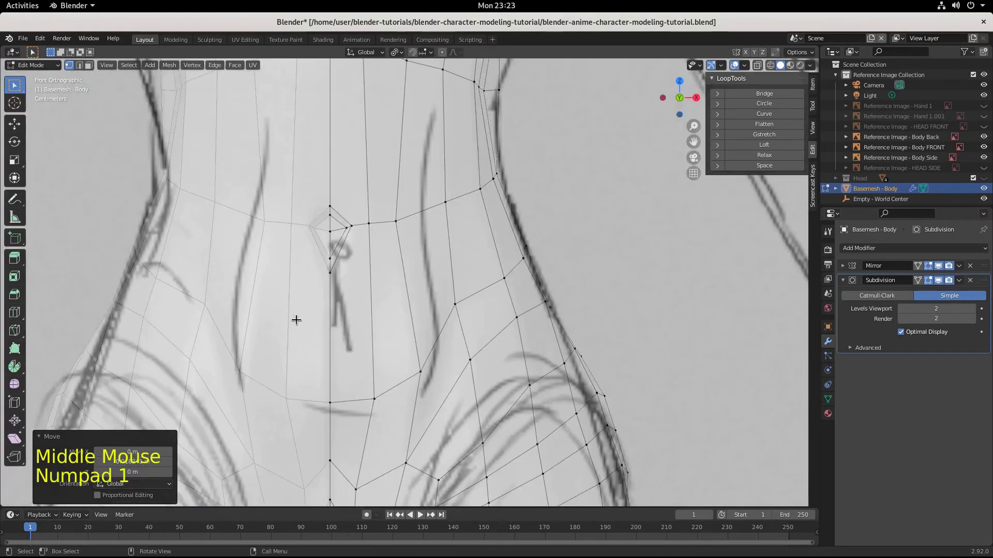
drag(311, 195, 354, 279)
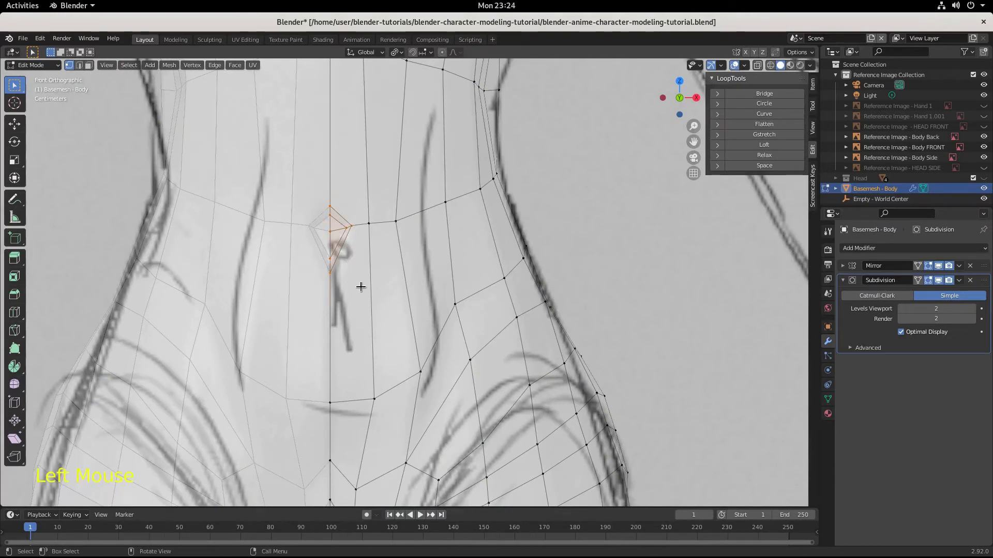
key(g)
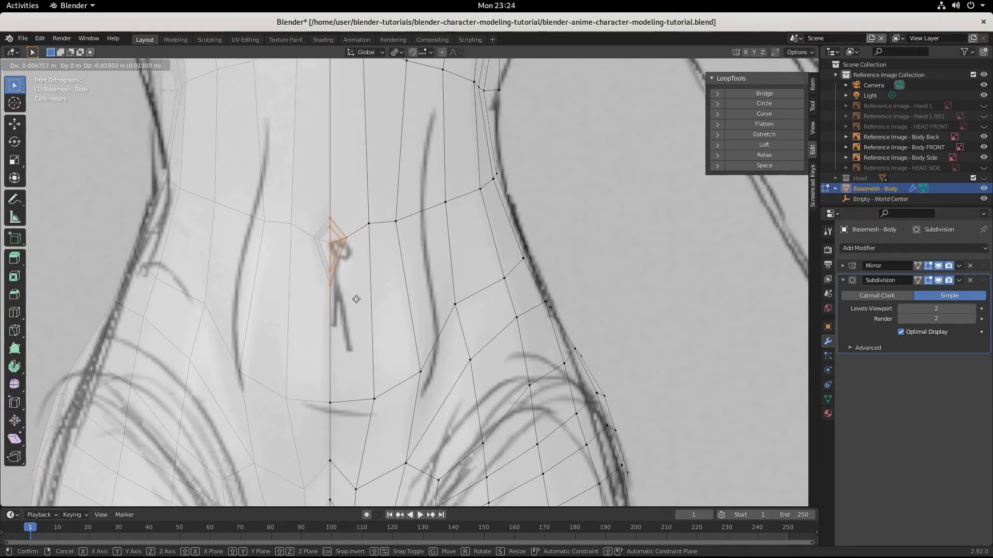
click(357, 299)
Narrow the navel by moving its selected vertices about 0.0047 m along X toward the centre line.
mouse_move(376, 307)
middle_down()
mouse_move(365, 310)
mouse_move(385, 301)
middle_up()
scroll(362, 310, down, 2)
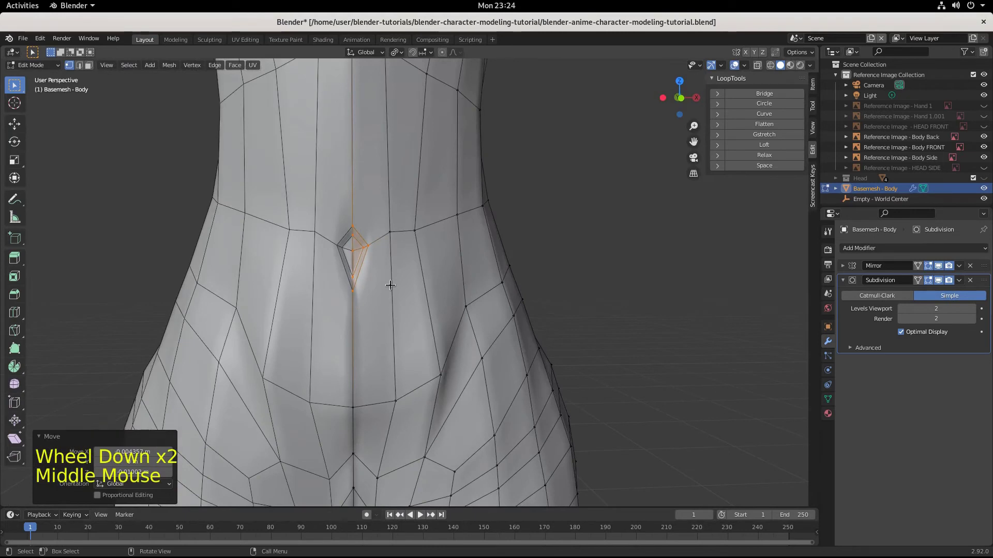
key(g)
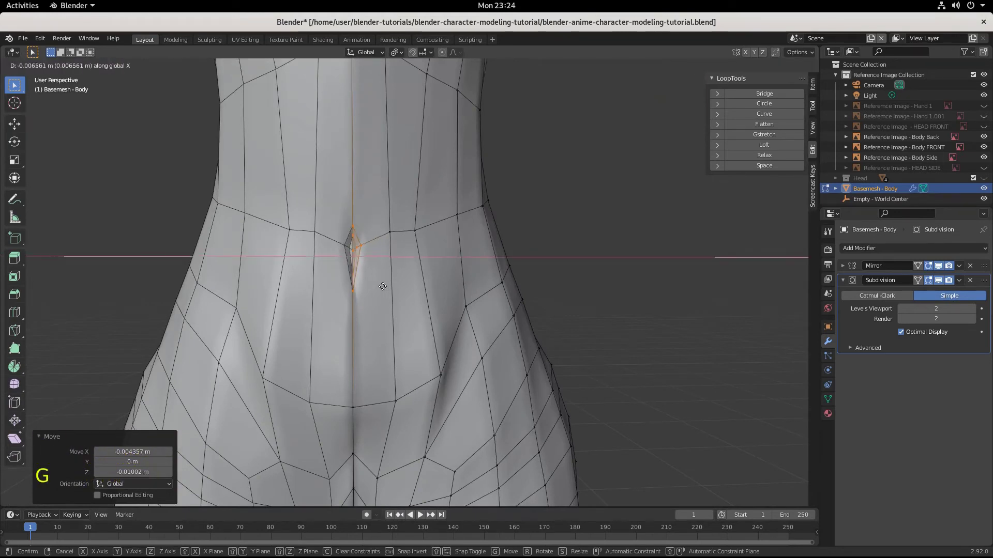
click(386, 288)
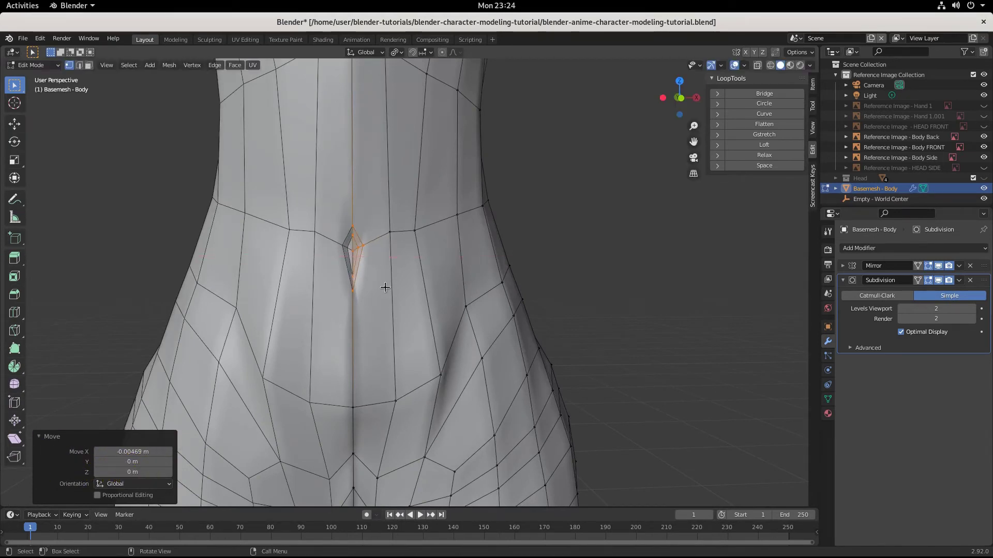
Stretch the navel vertically, moving its outer top vertex up about 0.019 m and its bottom vertex down about 0.024 m.
click(367, 226)
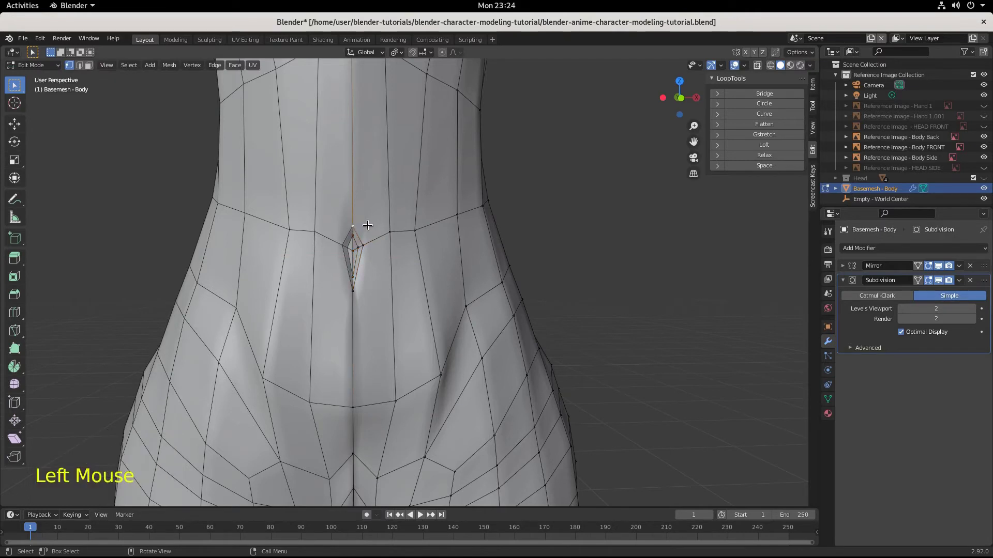
key(g)
key(z)
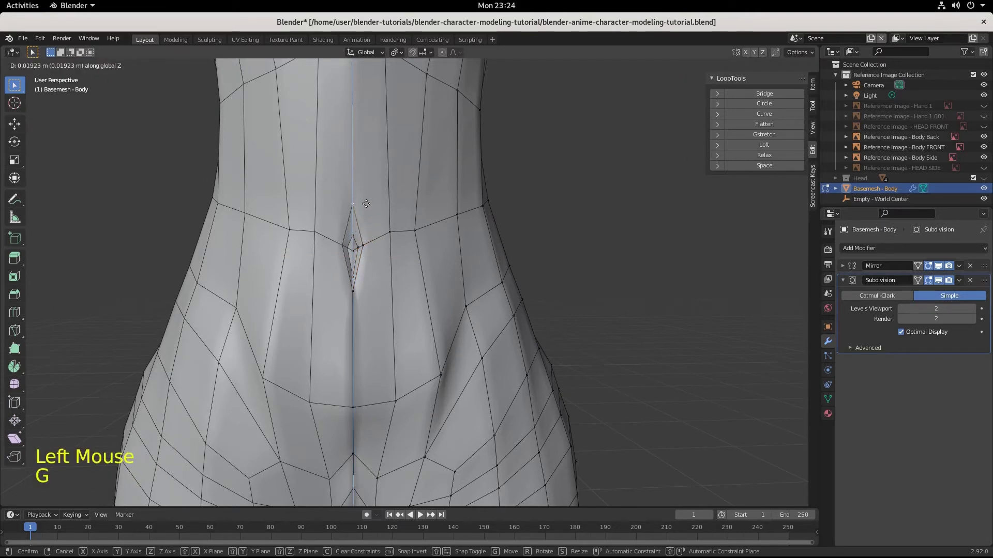
click(365, 205)
click(352, 291)
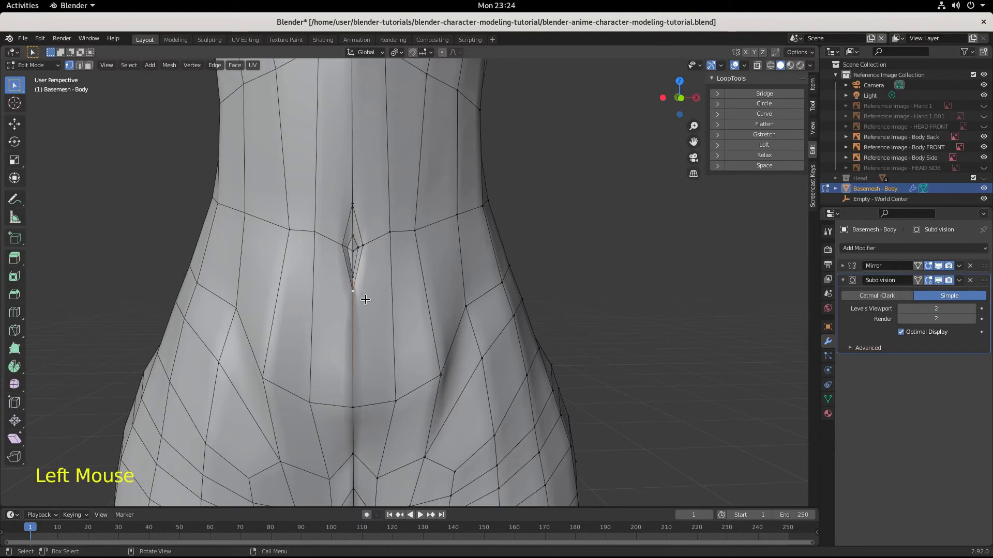
key(g)
key(z)
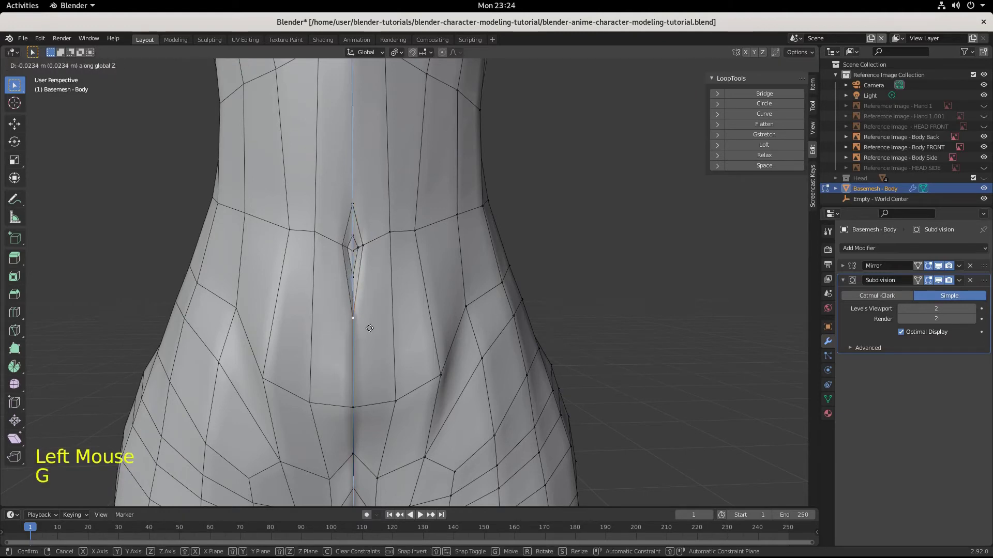
click(370, 330)
Set the body's Subdivision modifier to Catmull-Clark.
middle_drag(457, 314, 310, 310)
scroll(427, 311, down, 2)
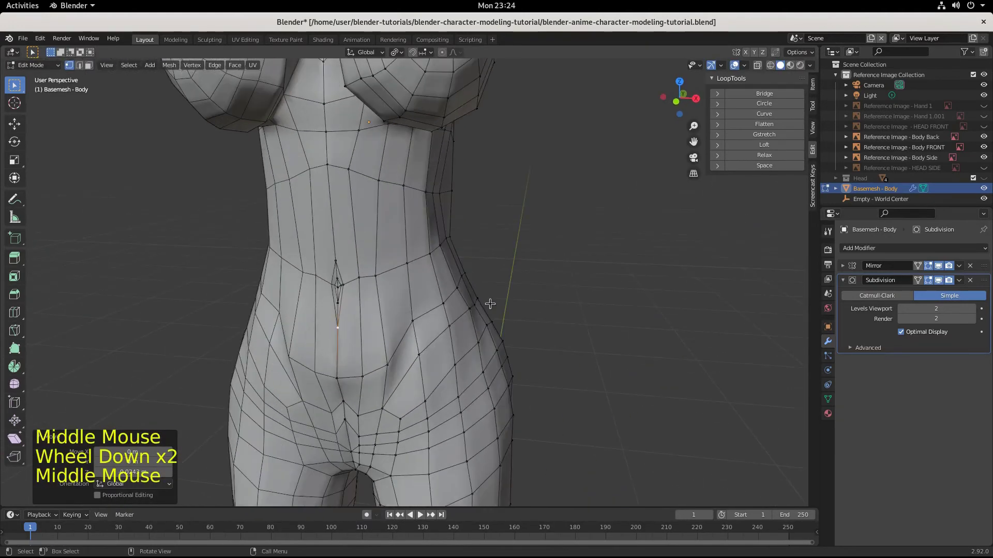
click(879, 296)
middle_drag(357, 98, 335, 82)
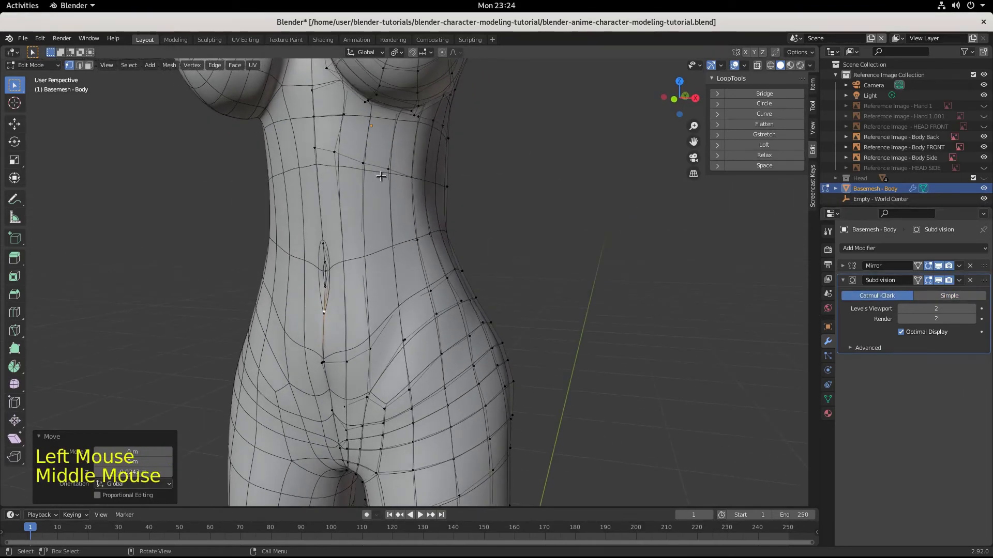
middle_drag(381, 176, 382, 248)
scroll(362, 197, up, 3)
Inspect the smoothed navel and belly in Object Mode from several angles and return to Edit Mode.
click(51, 66)
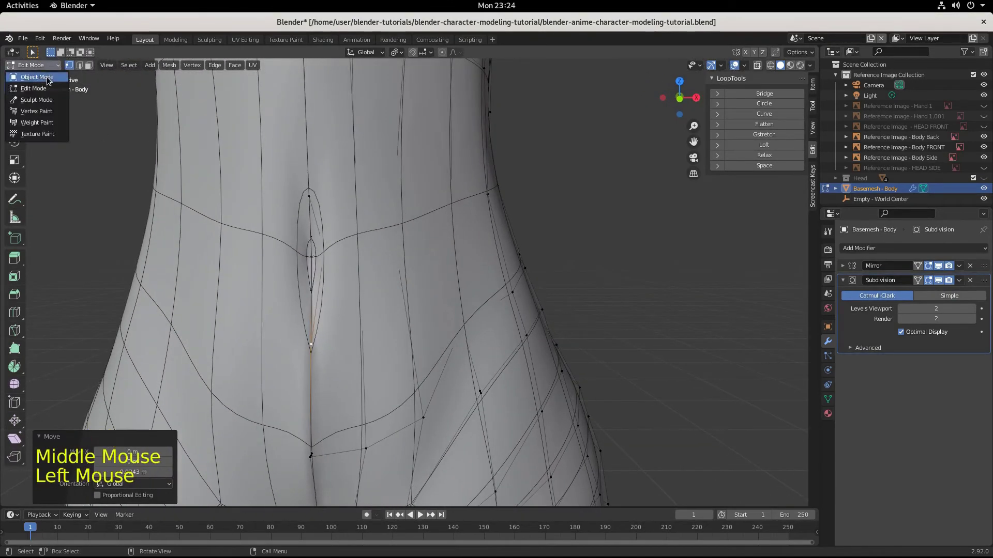
click(31, 78)
scroll(391, 257, down, 1)
middle_drag(395, 263, 430, 328)
scroll(339, 274, down, 4)
scroll(449, 345, up, 2)
click(425, 338)
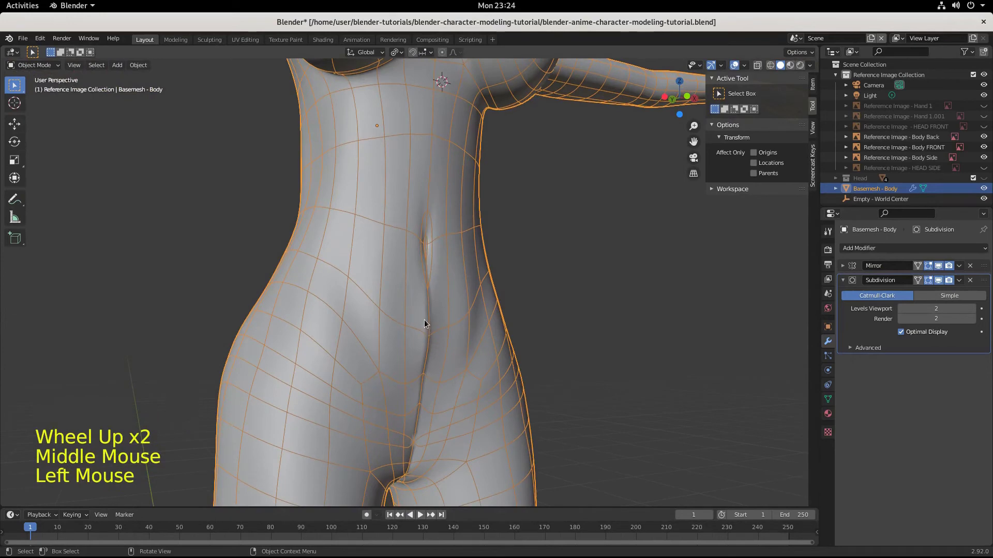
click(42, 65)
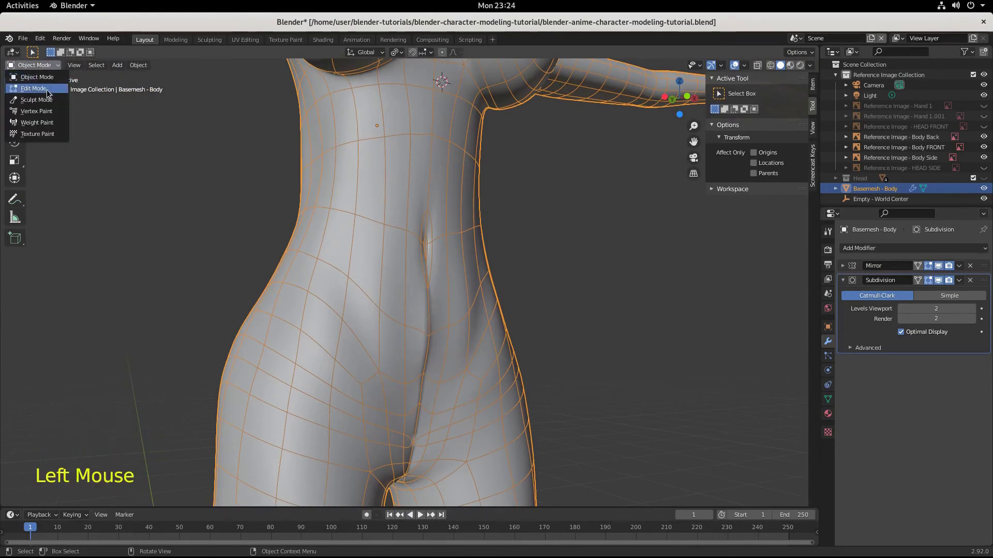
click(30, 89)
Move the centre-line vertex of the lower belly back about 0.003 m along Y.
middle_drag(433, 338, 284, 327)
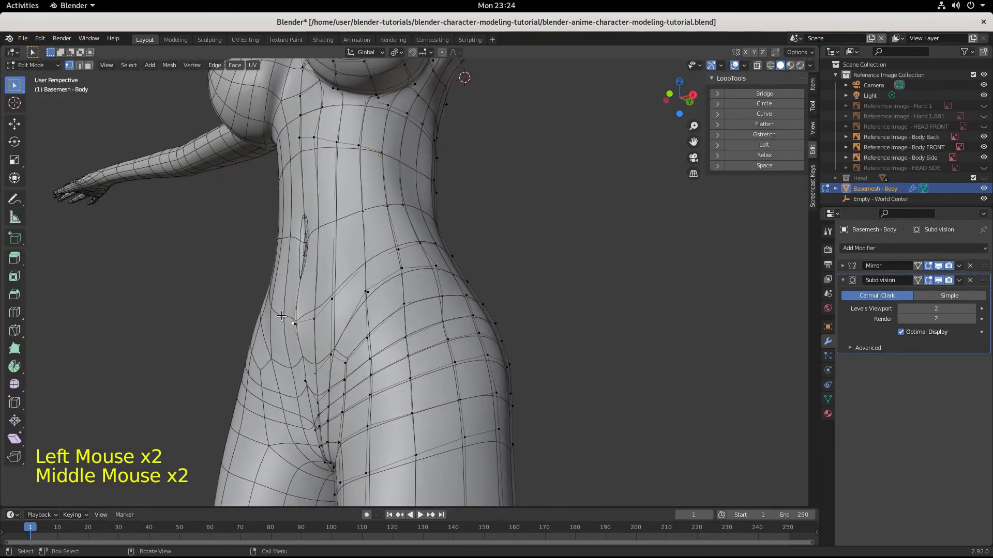
drag(288, 315, 301, 334)
click(293, 322)
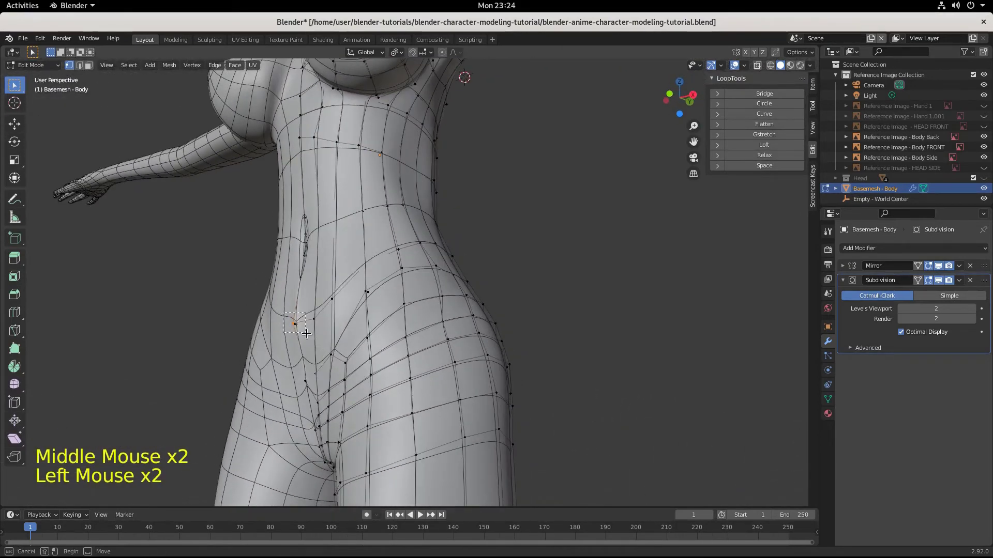
middle_drag(293, 321, 286, 352)
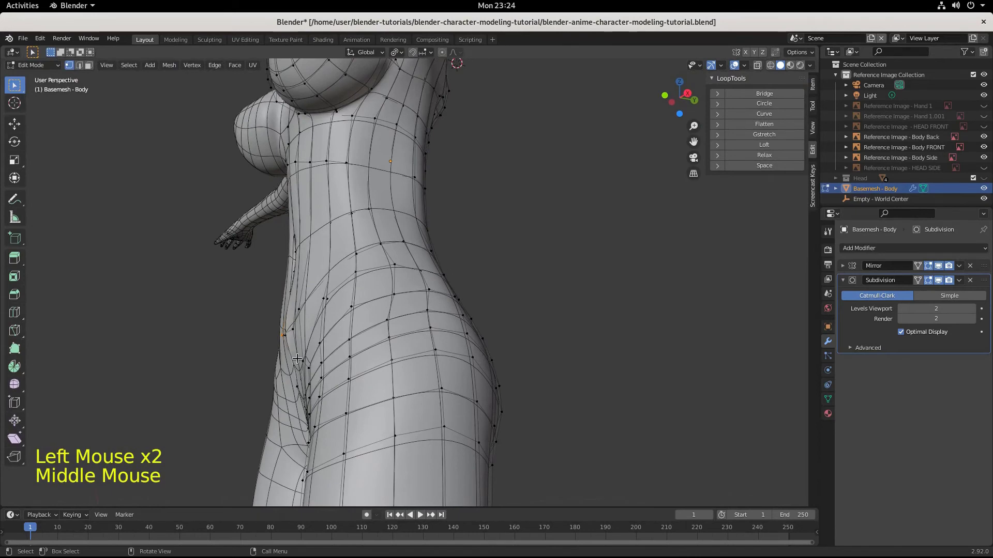
key(g)
key(y)
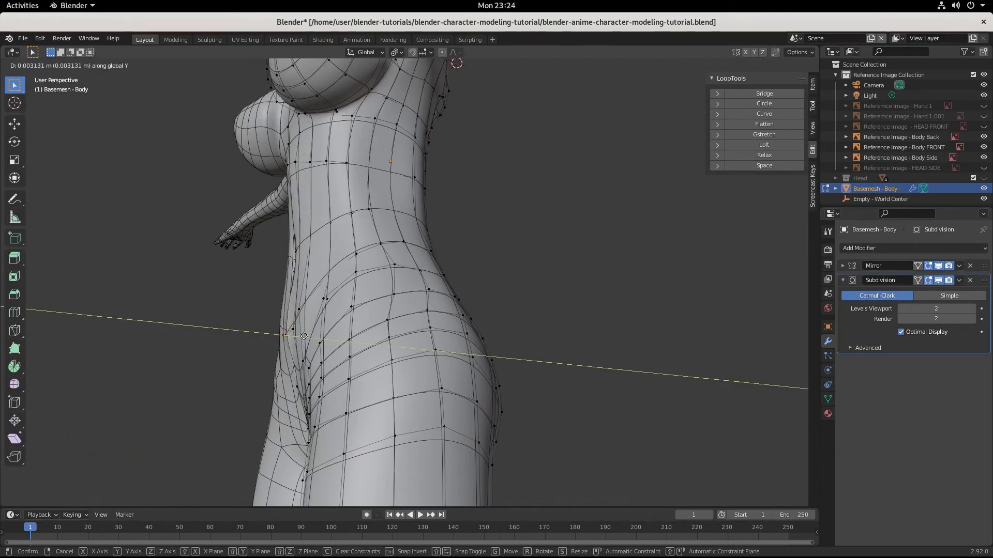
click(304, 336)
Shift the lower belly's centre-line vertex freely, about 0.011 m back and 0.005 m down, to flatten the profile.
middle_drag(304, 336, 494, 350)
click(396, 360)
key(g)
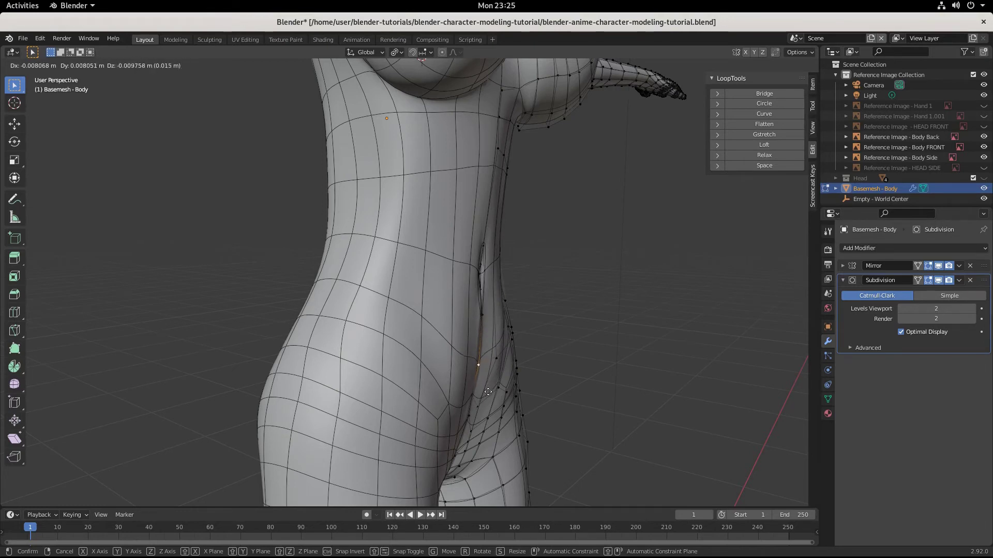
click(486, 387)
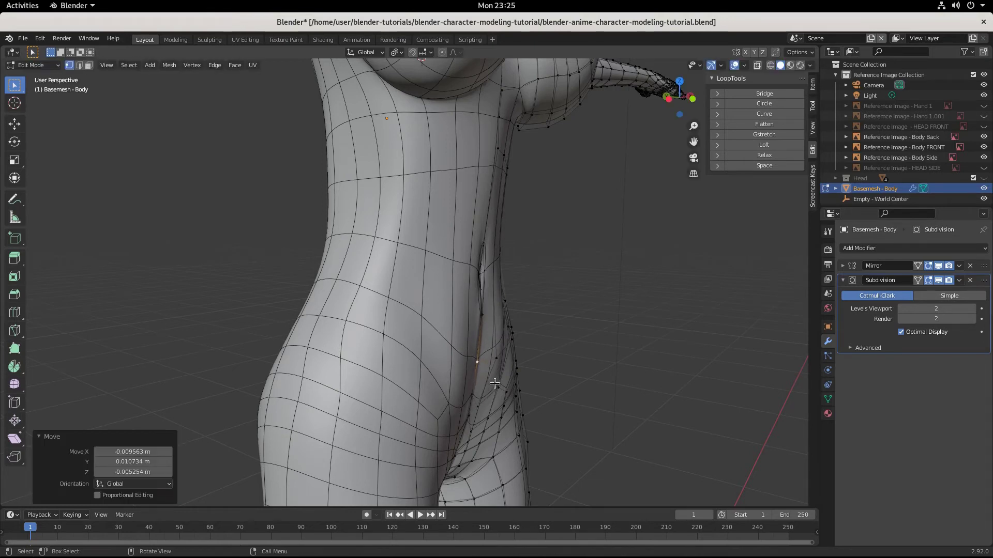
Move the vertex beside the lower belly's centre line slightly back to follow the flattened profile.
click(498, 359)
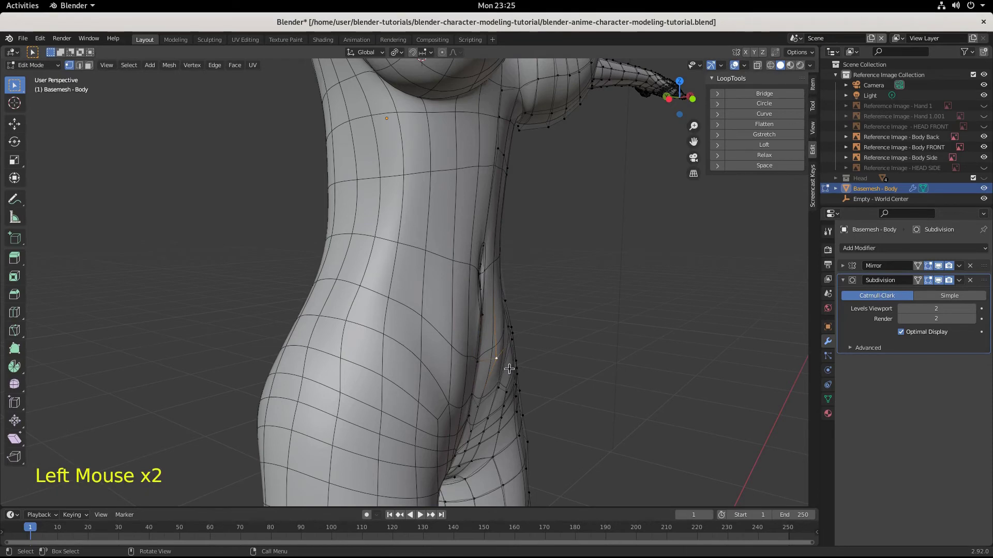
key(g)
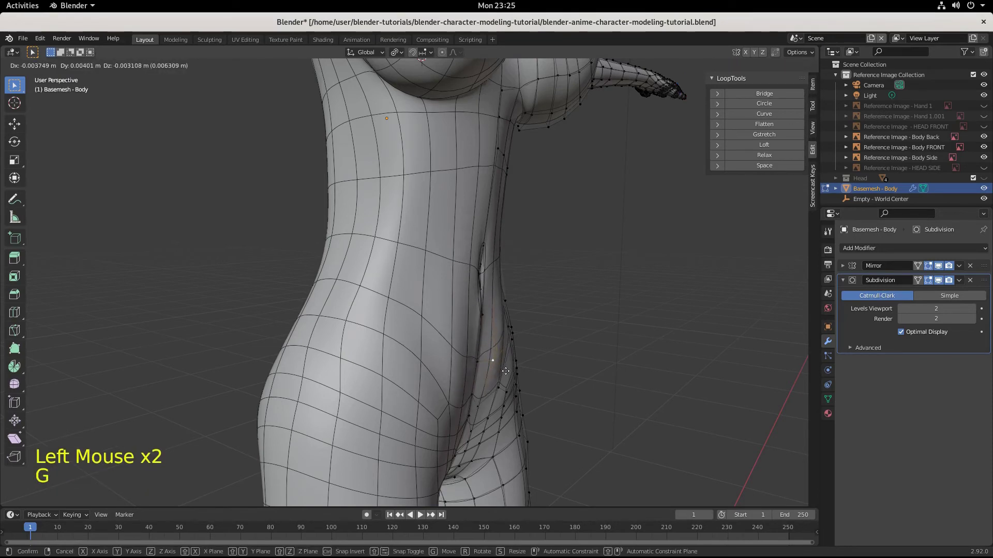
click(505, 371)
Raise the navel's outer bottom vertex about 0.025 m to shorten the lower end of the navel.
middle_drag(506, 371, 340, 314)
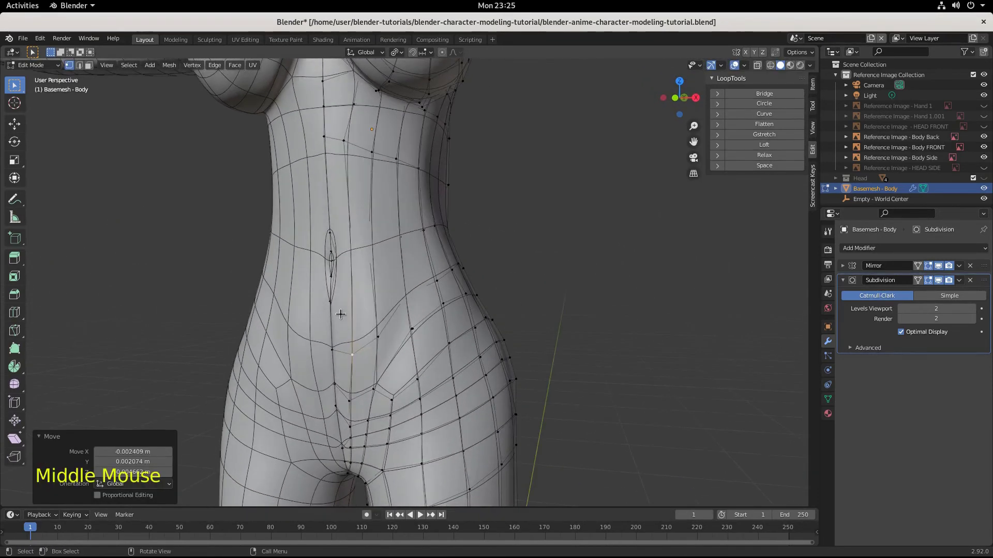
click(331, 302)
key(g)
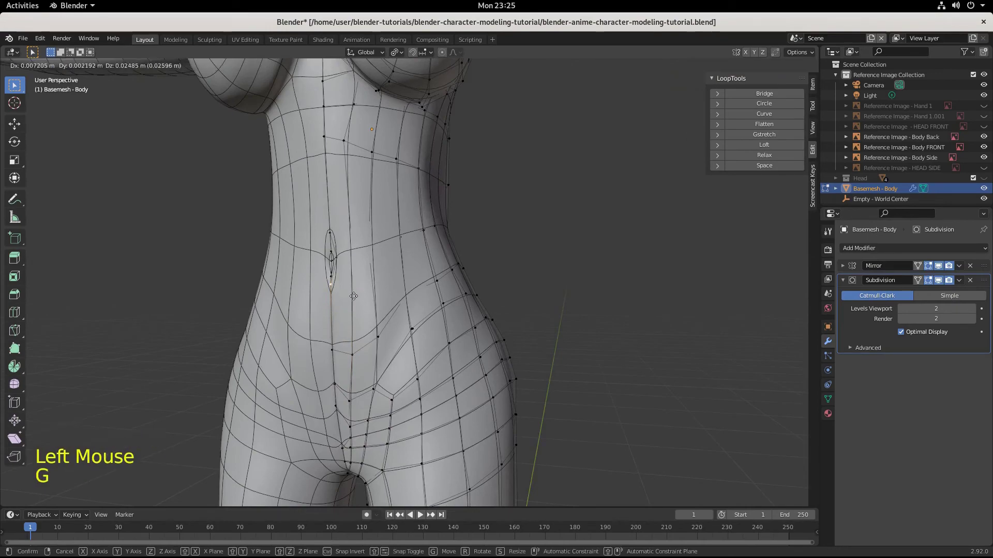
click(354, 295)
Nudge the navel's inner bottom vertex up and slightly forward, about 0.004 m along X and -0.002 m along Y.
middle_drag(354, 295, 477, 302)
scroll(480, 330, up, 2)
scroll(507, 340, up, 1)
click(474, 300)
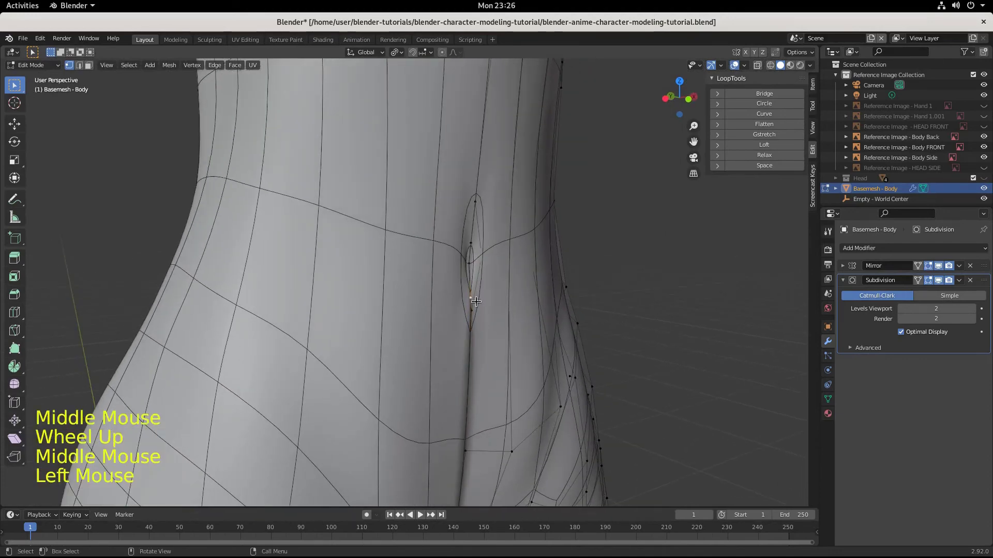
key(g)
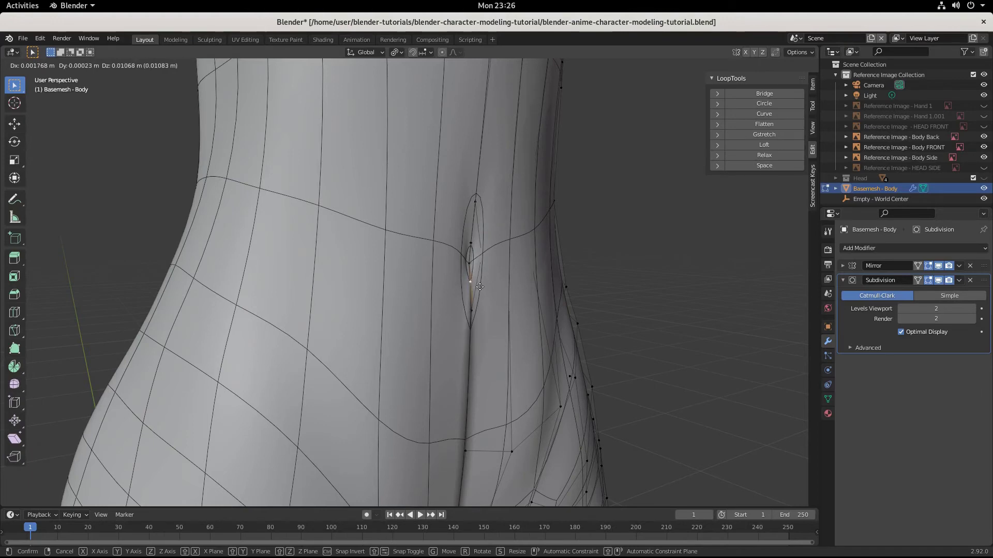
click(484, 294)
middle_drag(484, 296, 396, 312)
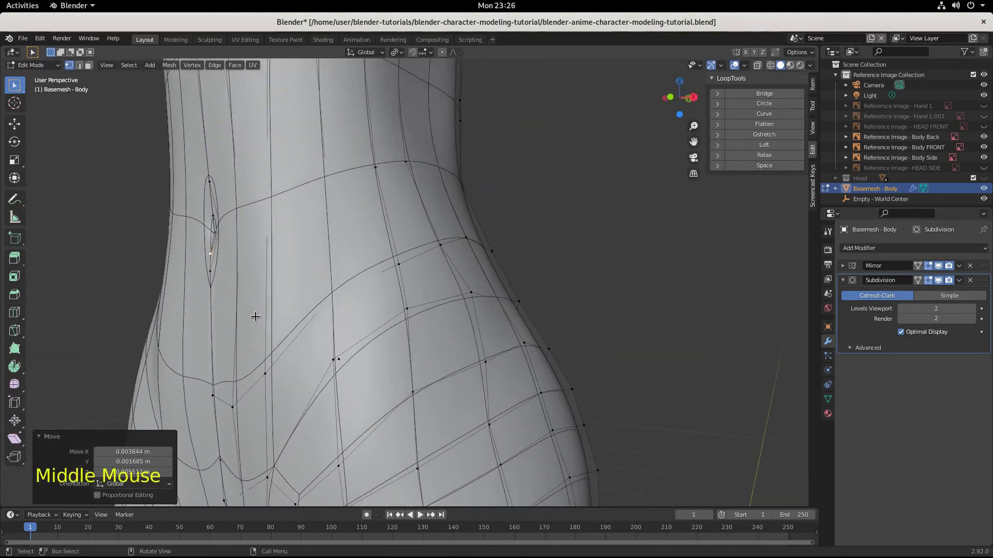
Raise the navel's outer bottom vertex about another 0.025 m to tighten the lower end of the opening.
scroll(255, 317, down, 2)
middle_drag(256, 317, 486, 317)
click(486, 317)
key(g)
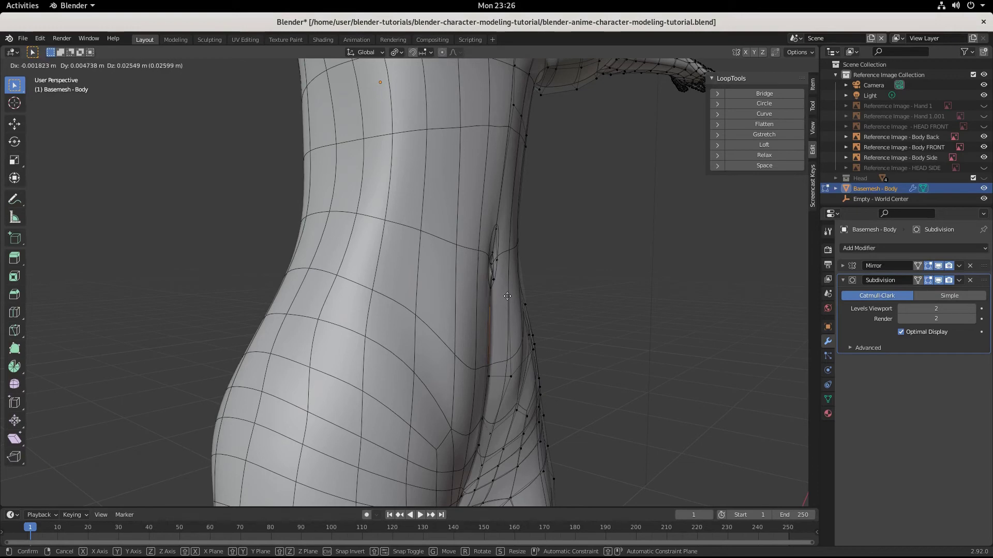
click(509, 290)
middle_drag(504, 310, 437, 322)
middle_drag(408, 287, 353, 205)
scroll(414, 288, down, 3)
scroll(429, 292, up, 2)
scroll(416, 265, down, 1)
click(339, 204)
click(353, 205)
click(359, 214)
click(355, 213)
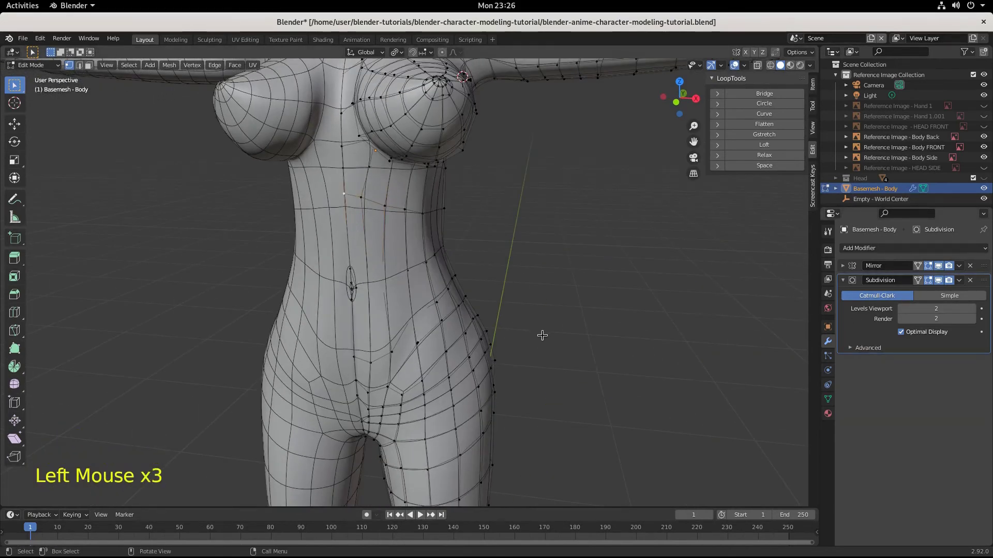
Switch the body to Object Mode and examine the navel's shading and shape up close.
scroll(545, 331, down, 2)
click(31, 65)
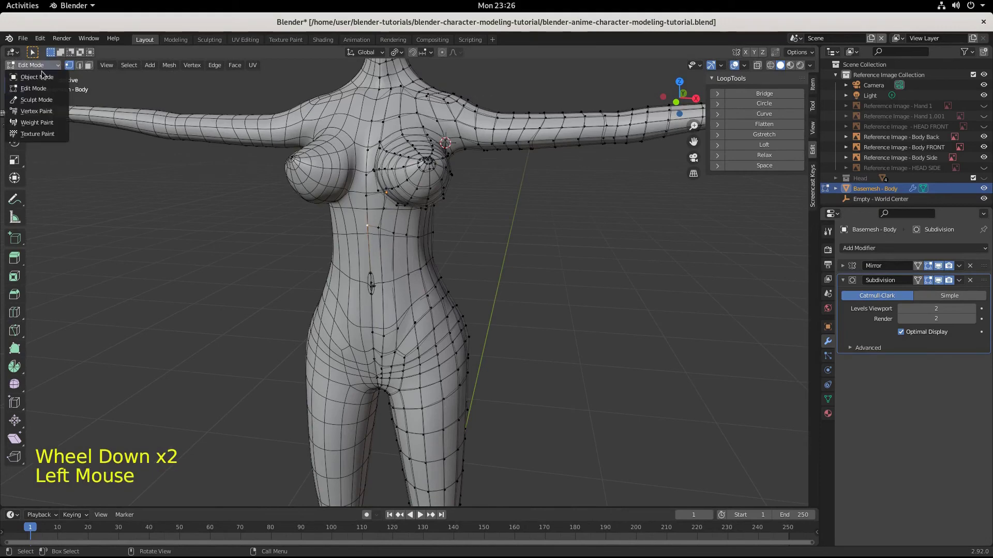
click(28, 77)
middle_drag(610, 366, 568, 367)
scroll(604, 349, down, 1)
scroll(604, 349, down, 1)
scroll(400, 337, up, 2)
scroll(401, 341, up, 2)
middle_drag(401, 340, 389, 292)
scroll(374, 295, up, 3)
scroll(424, 334, up, 3)
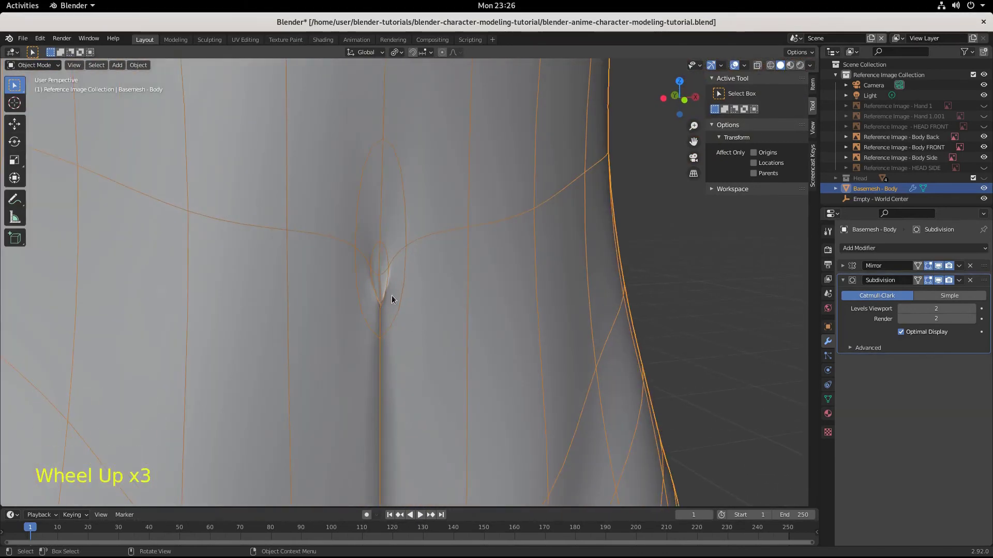
Return to Edit Mode and move the navel's bottom vertex back about 0.01 m along Y.
click(32, 64)
click(31, 91)
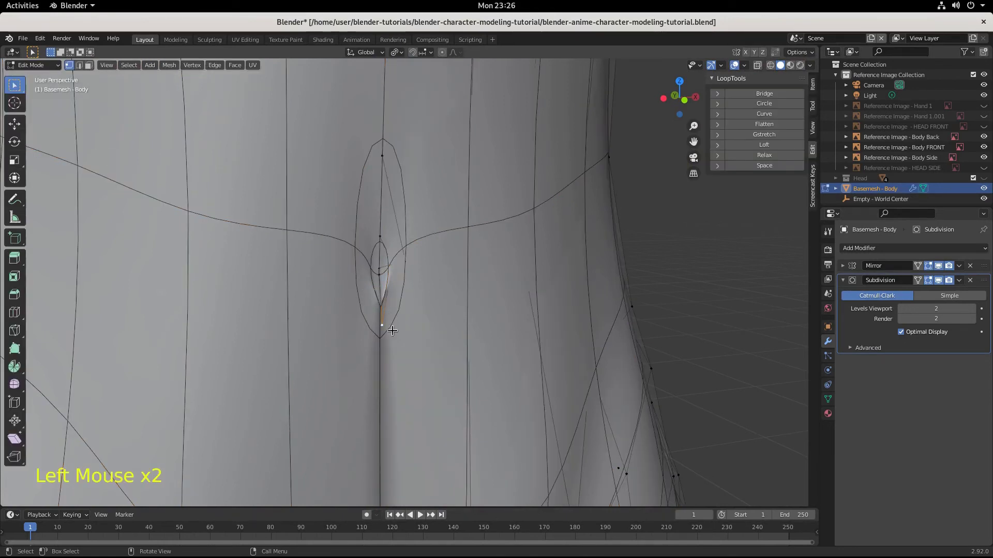
key(g)
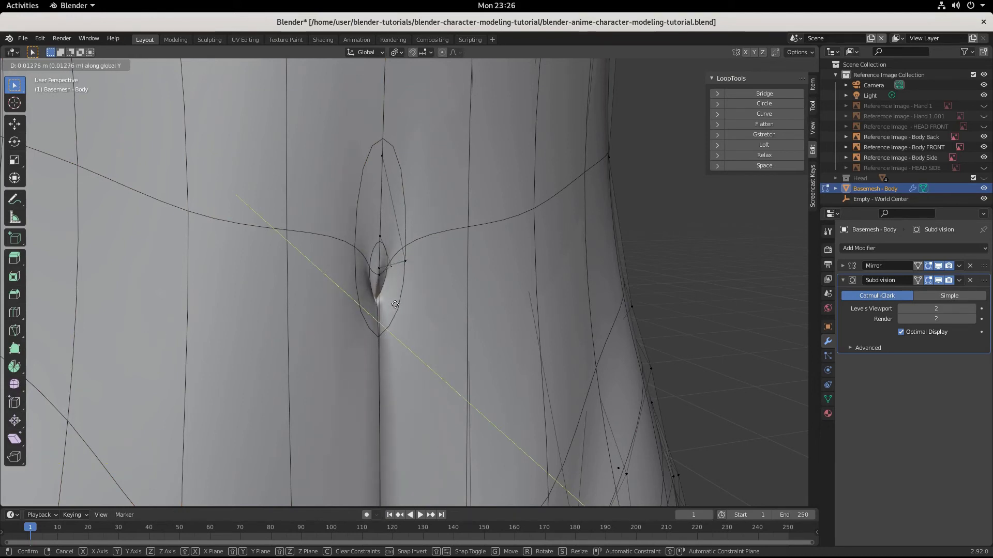
click(398, 305)
middle_drag(406, 317, 378, 311)
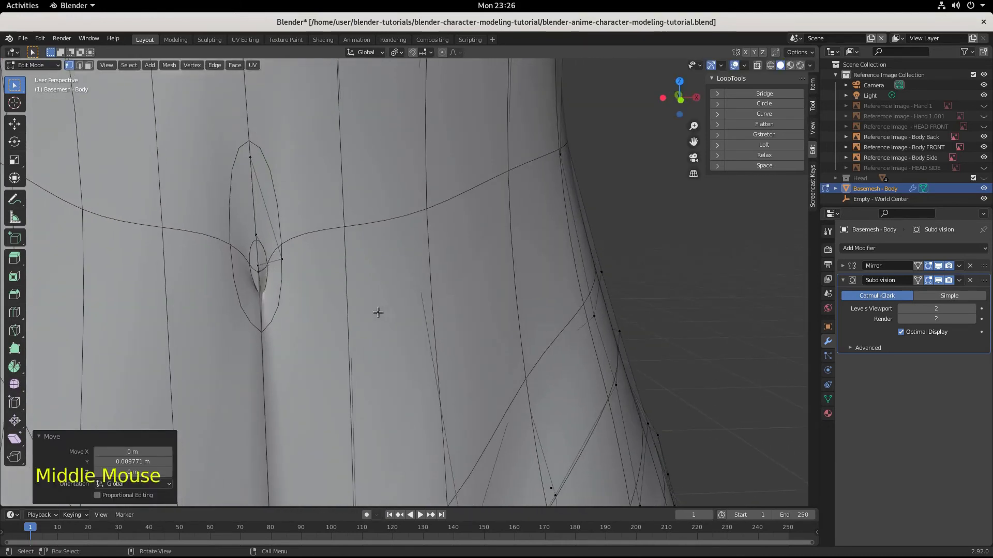
In face selection mode, move the selected faces in the lower part of the navel back about 0.006 m along Y.
click(258, 266)
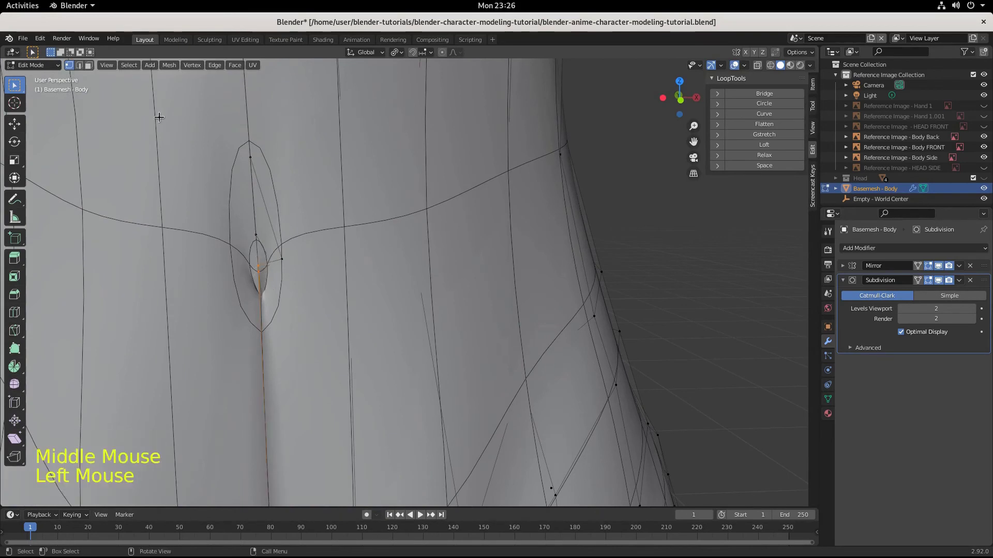
click(268, 310)
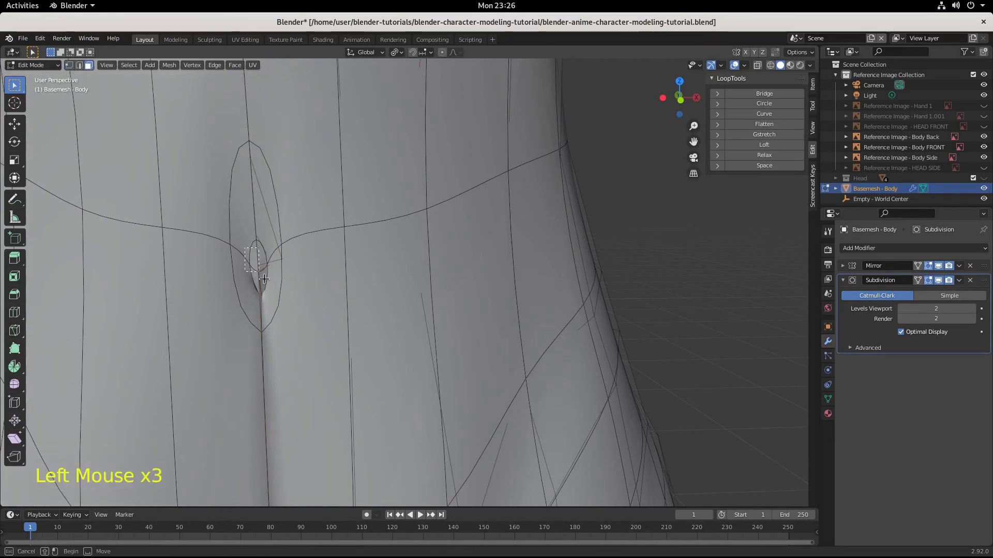
key(ctrl+z)
key(ctrl+z)
middle_drag(253, 260, 344, 290)
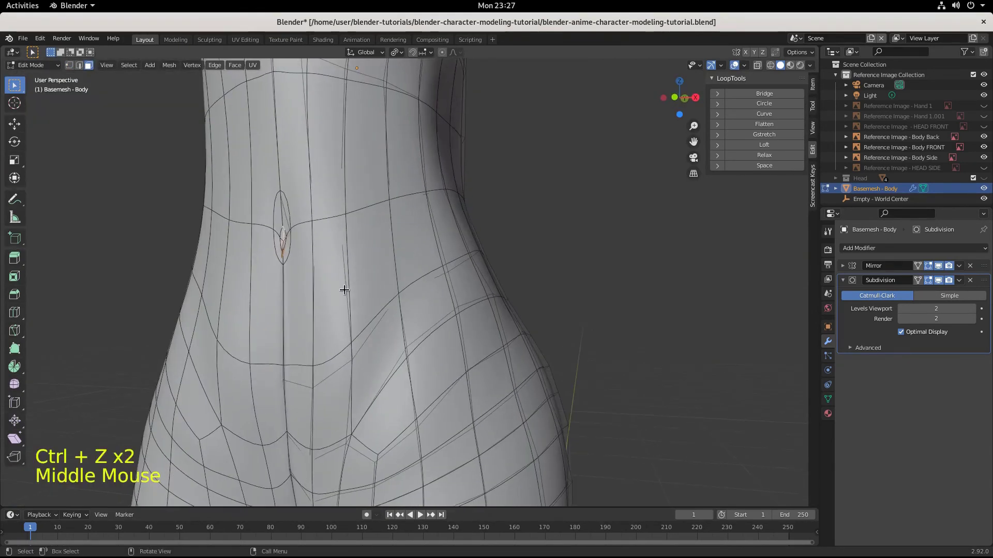
key(g)
key(y)
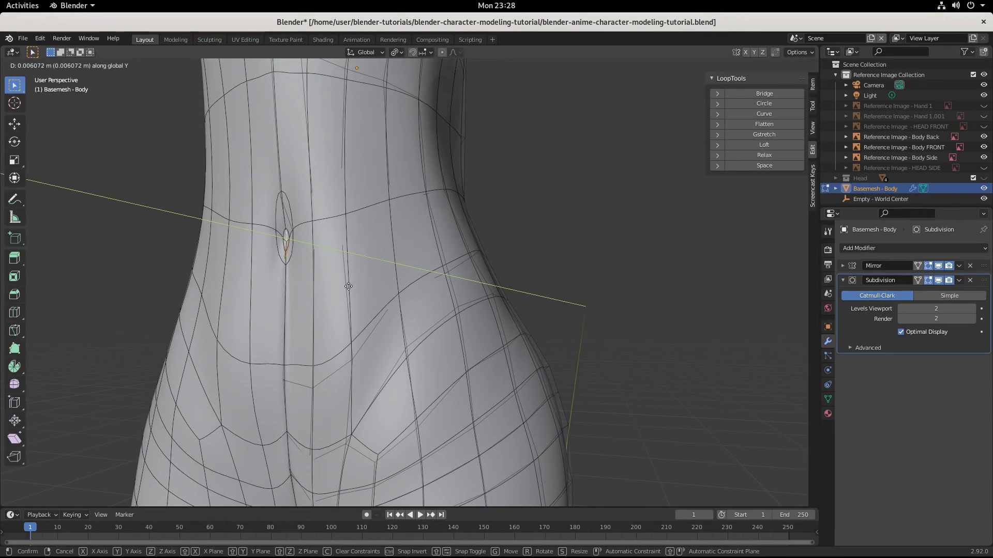
click(348, 287)
Examine the reshaped navel and belly on the torso and the full body from several angles.
scroll(291, 359, down, 4)
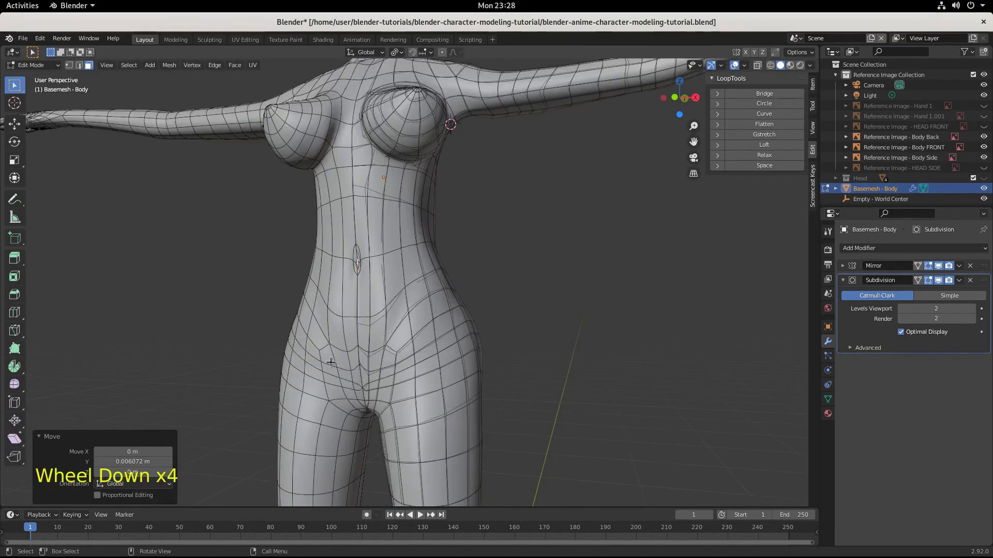
middle_drag(290, 358, 342, 393)
scroll(342, 393, down, 5)
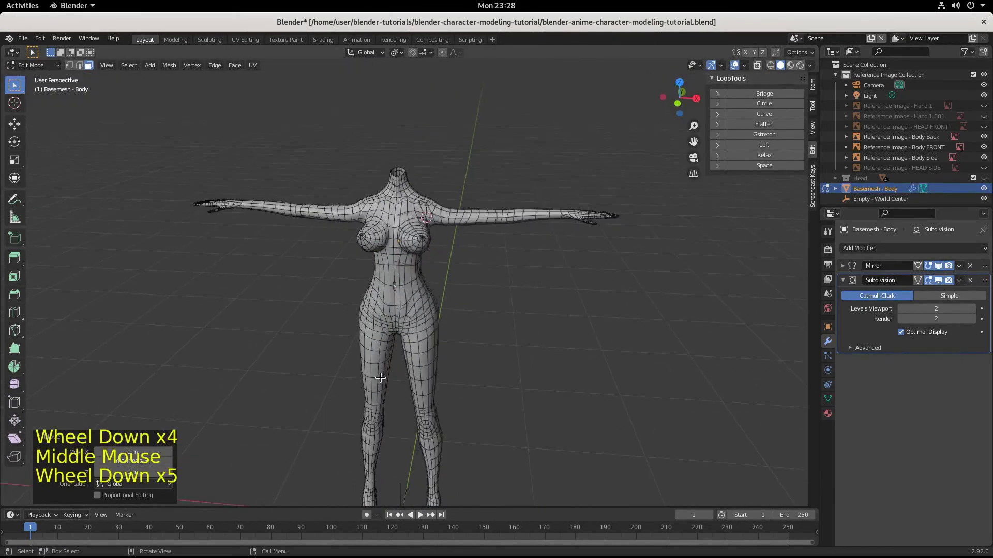
key(KP_1)
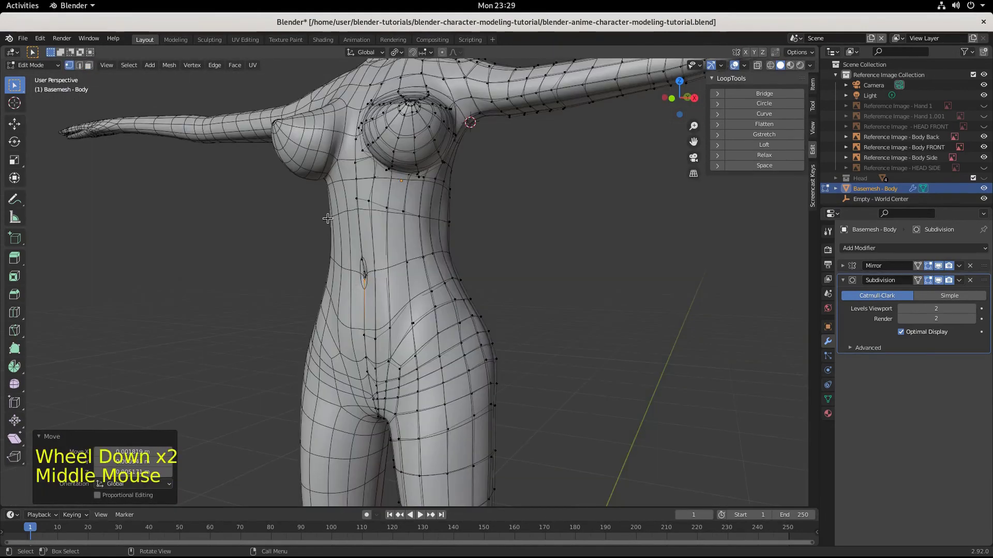
middle_drag(393, 244, 444, 279)
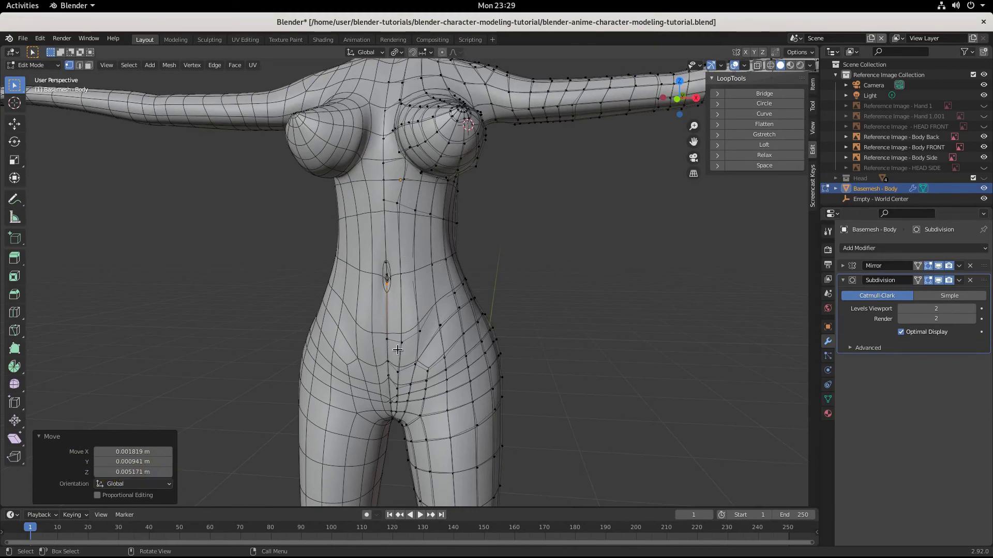
middle_drag(397, 350, 300, 330)
scroll(387, 266, down, 2)
middle_drag(387, 266, 510, 278)
scroll(511, 277, down, 1)
scroll(510, 278, down, 4)
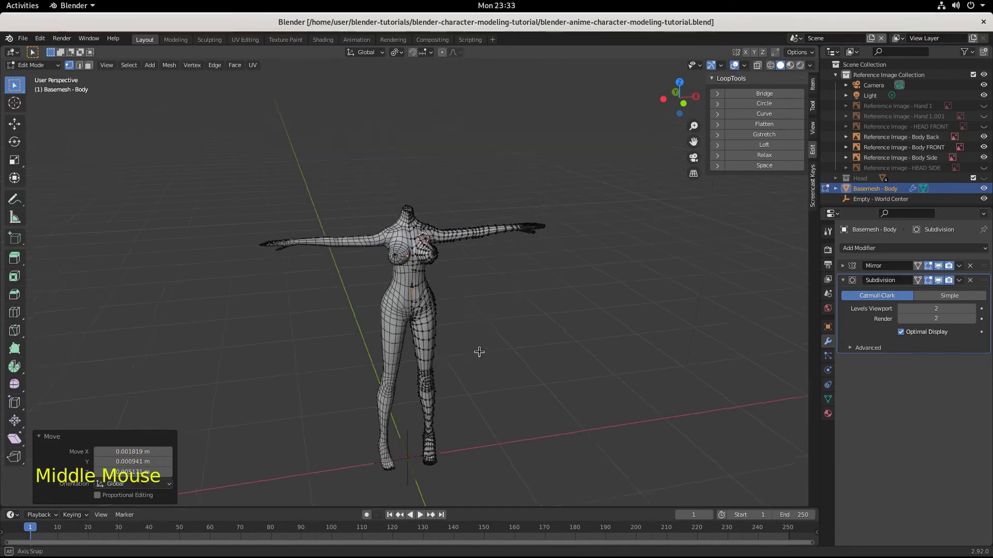
Compare the buttocks and upper thighs with the back reference image, and examine their shape in perspective.
middle_drag(477, 350, 467, 322)
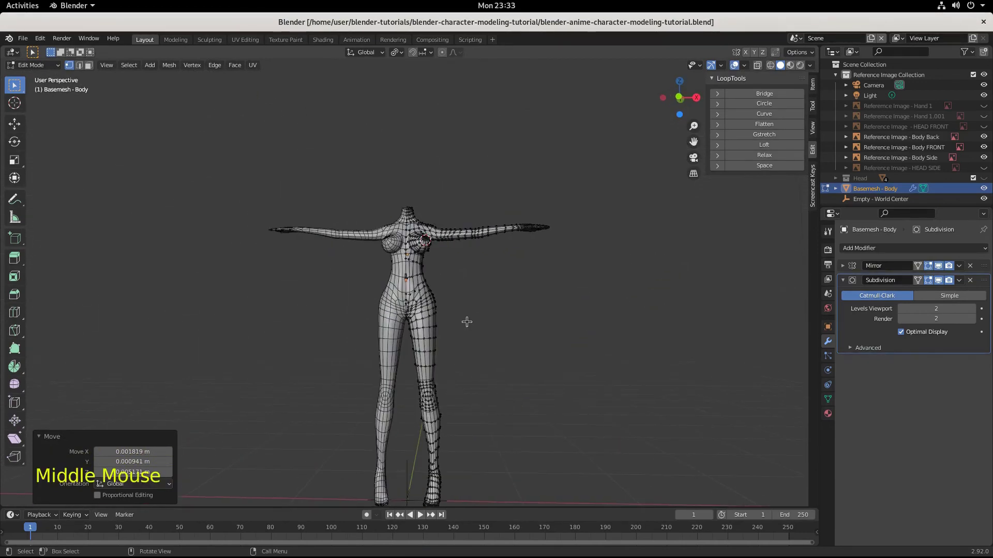
key(ctrl+KP_1)
scroll(532, 421, up, 10)
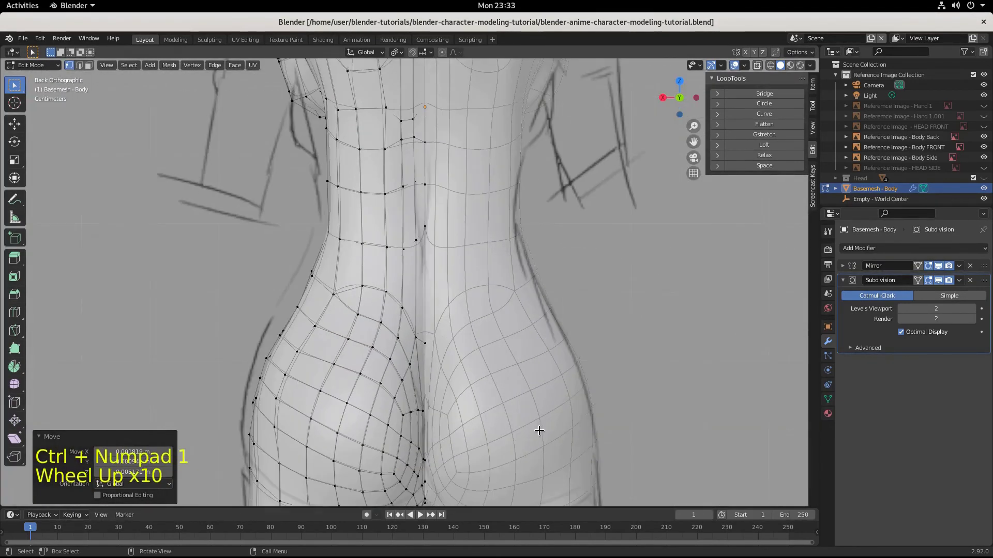
shift+middle_drag(542, 434, 492, 228)
scroll(490, 279, up, 2)
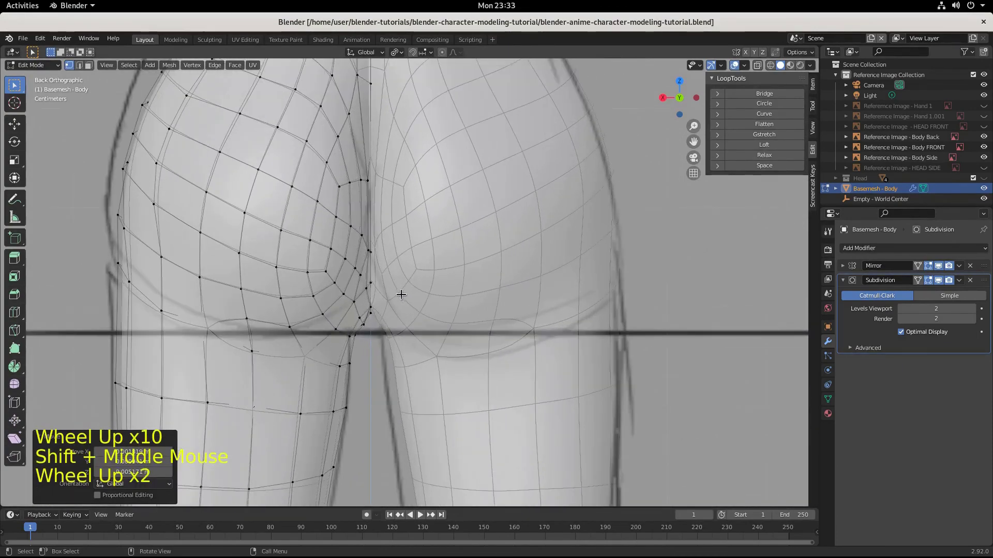
middle_drag(401, 295, 362, 305)
scroll(351, 320, down, 2)
middle_drag(352, 321, 361, 351)
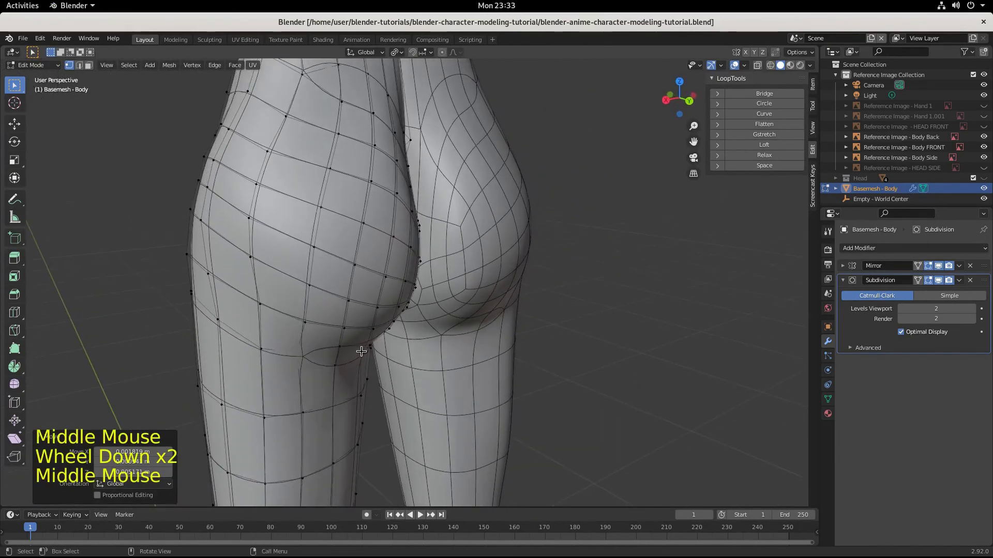
Select the two neighbouring vertices on the outer hip beside the buttock and turn on proportional editing.
click(260, 308)
shift+click(214, 278)
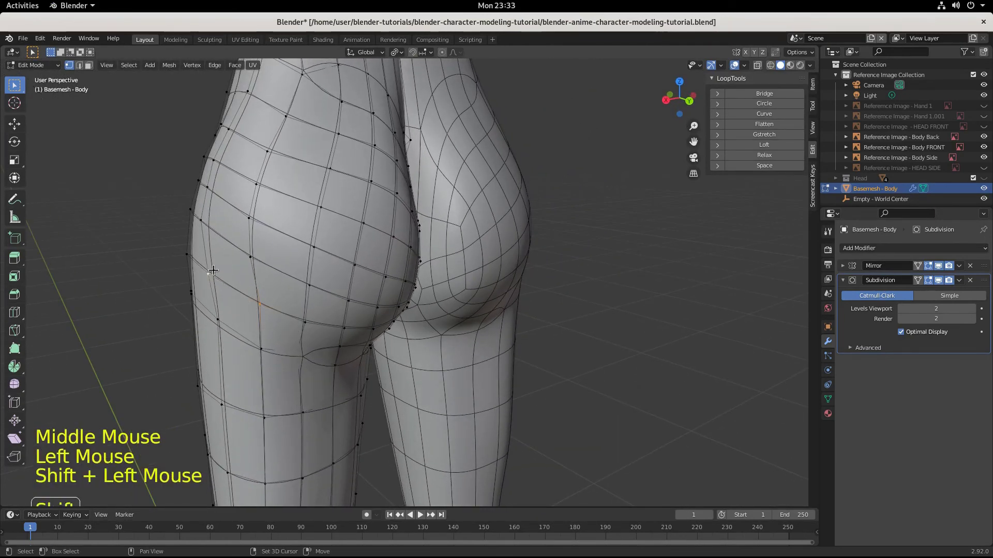
click(442, 52)
middle_drag(467, 259, 408, 277)
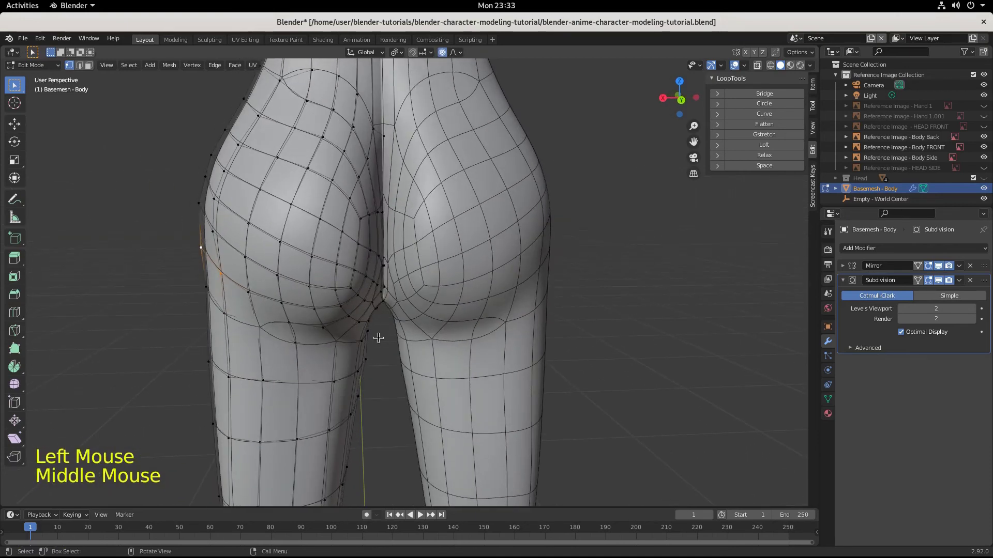
key(ctrl+z)
key(ctrl+z)
key(ctrl+z)
key(ctrl+z)
key(ctrl+z)
key(ctrl+z)
key(ctrl+z)
key(ctrl+z)
key(ctrl+z)
key(ctrl+z)
key(ctrl+z)
key(ctrl+z)
Move the outer hip vertices about 0.012 m outward and 0.015 m up, with a proportional size of 0.15.
scroll(324, 308, up, 3)
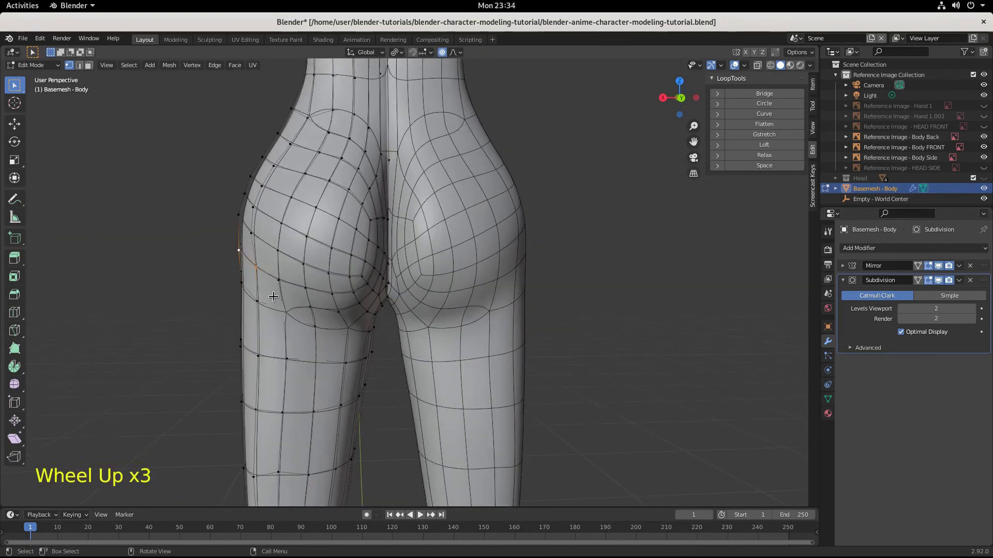
key(g)
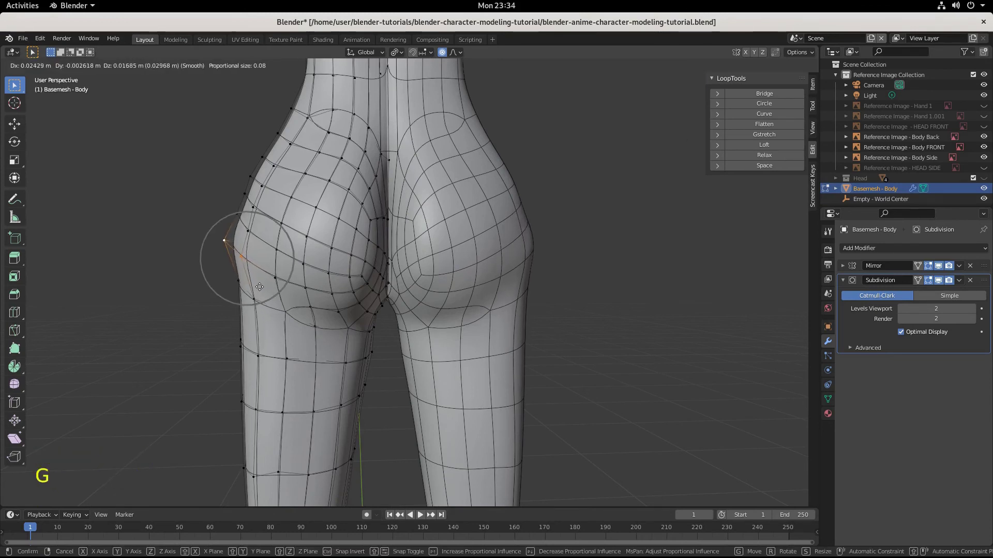
scroll(263, 290, down, 1)
scroll(265, 289, down, 5)
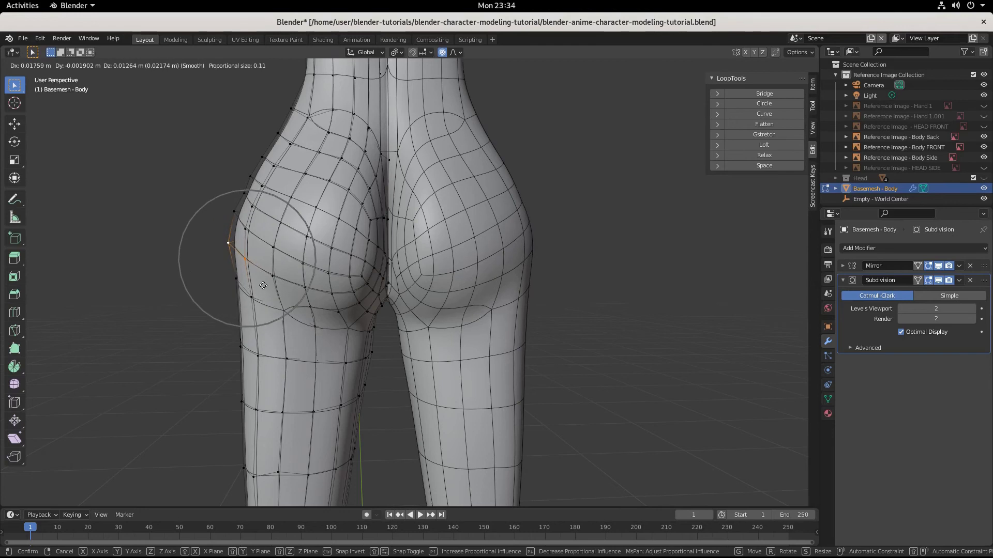
scroll(267, 287, down, 1)
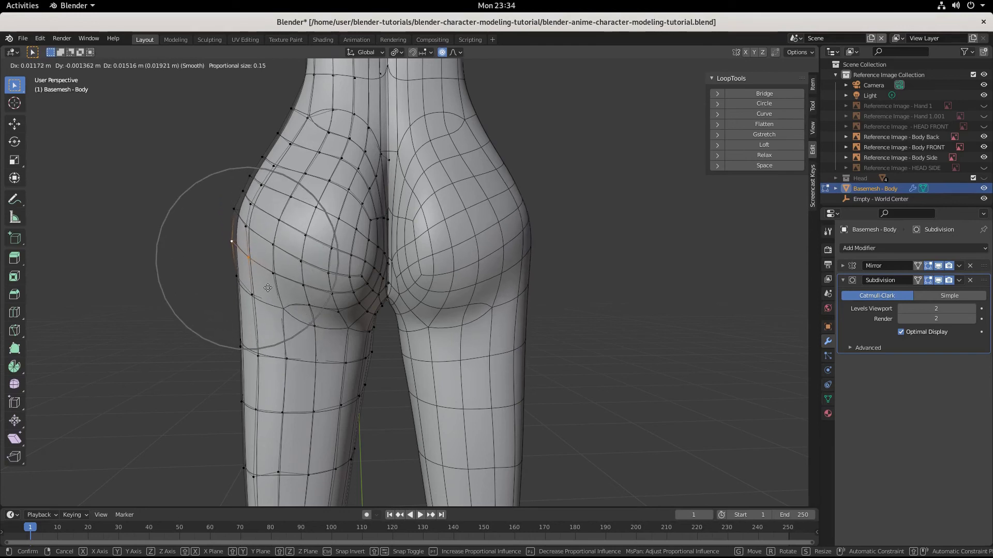
click(267, 288)
Move the vertex at the buttock's lower outer edge about 0.007 m inward, with a proportional size of 0.07.
click(261, 305)
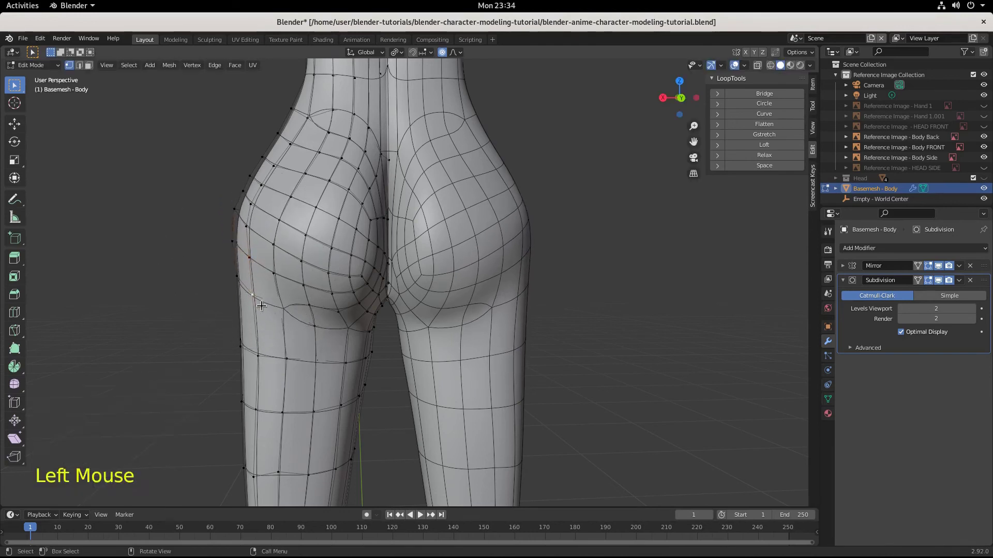
key(g)
scroll(269, 308, up, 10)
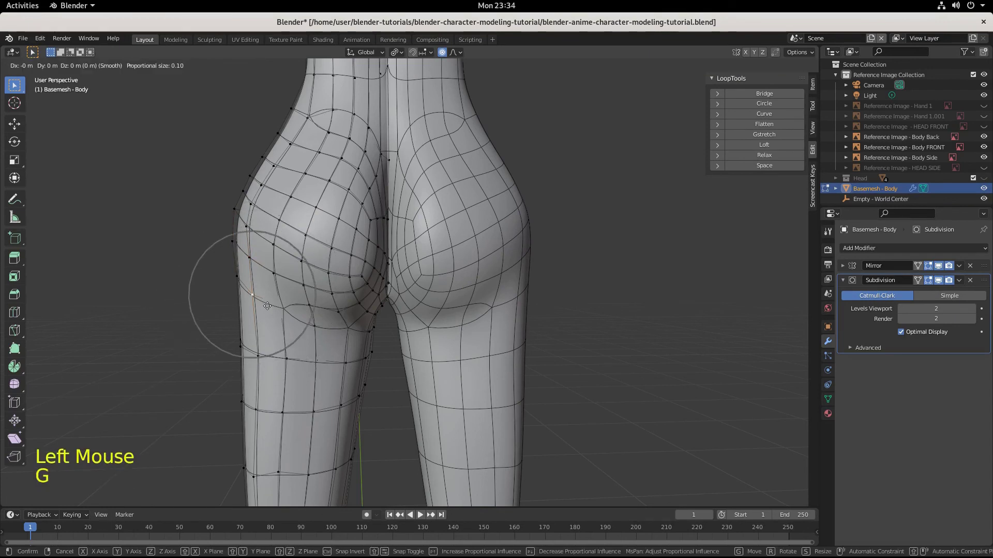
scroll(270, 306, down, 3)
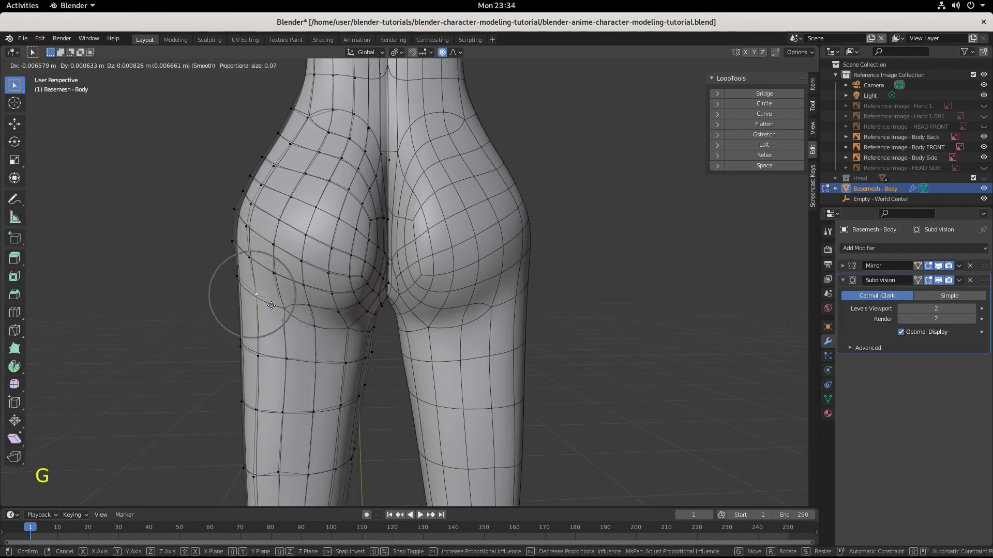
click(271, 306)
Move the two neighbouring vertices at the buttock's lower outer edge about 0.018 m outward and 0.017 m up, with a proportional size of 0.076.
click(246, 284)
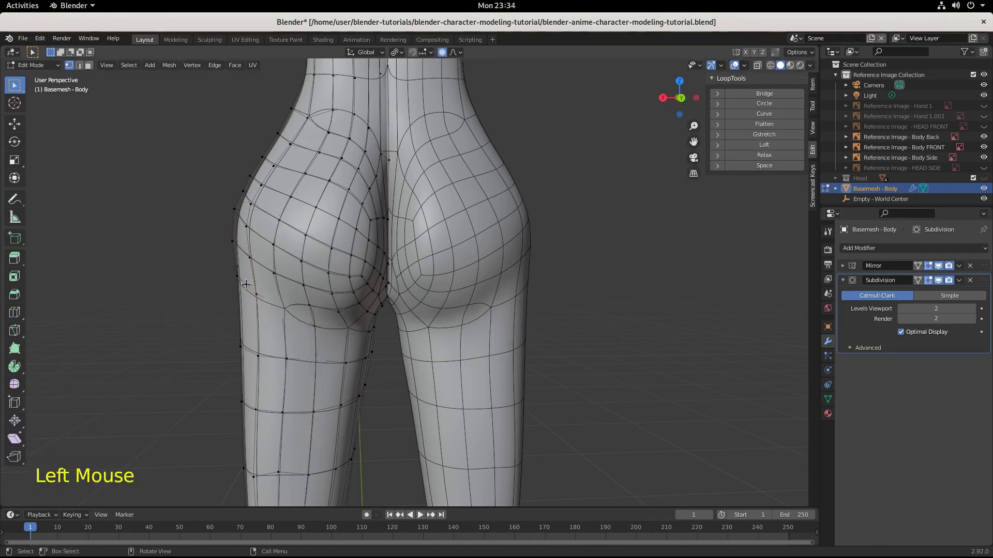
shift+click(258, 295)
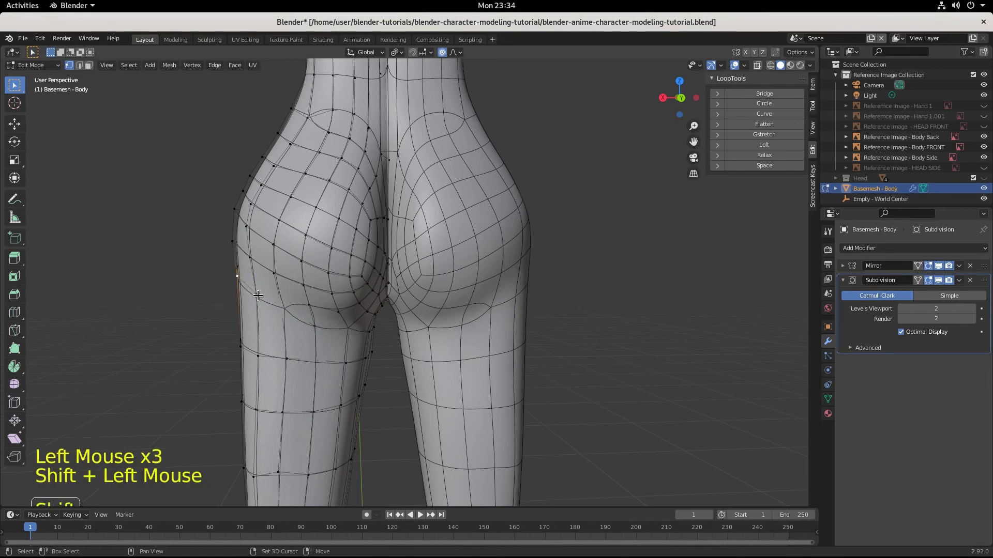
key(g)
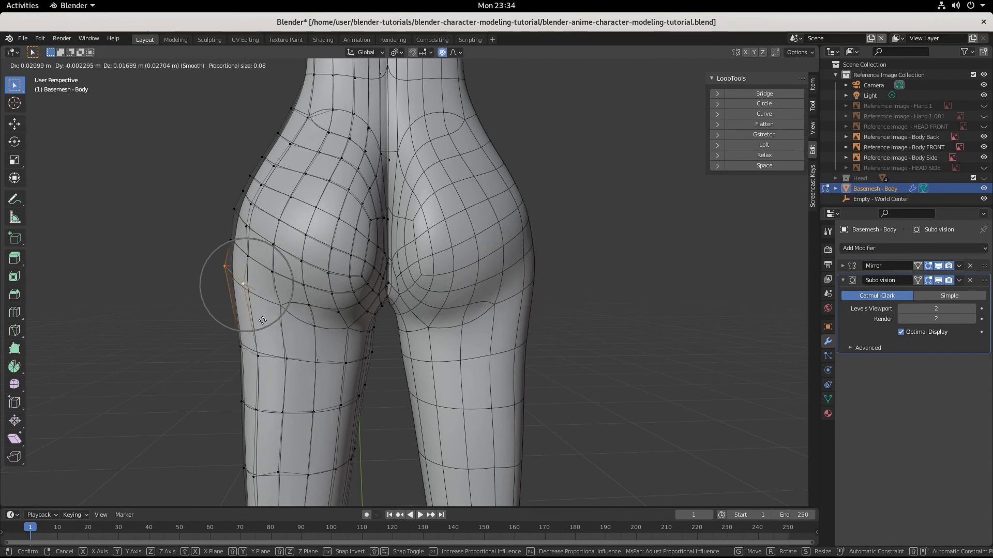
click(263, 321)
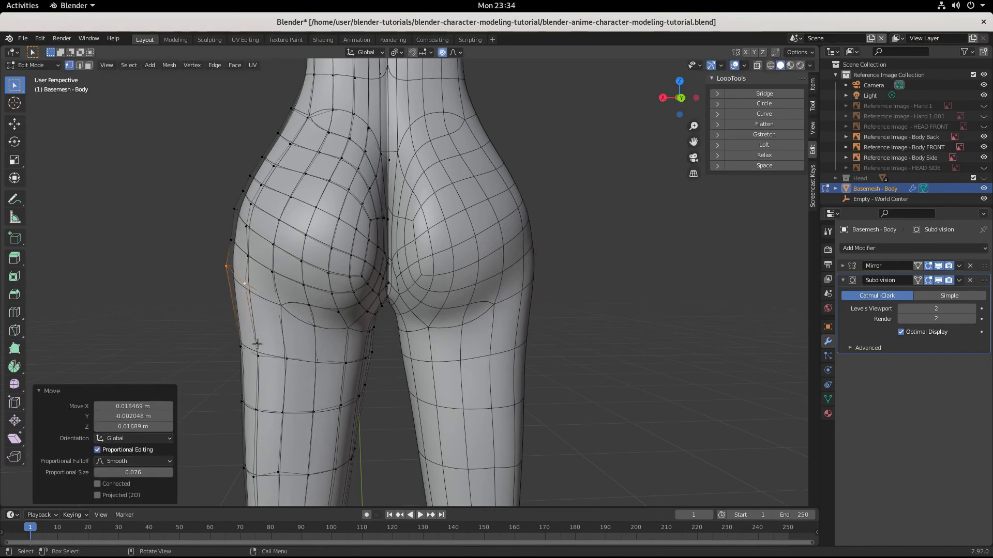
Move the two neighbouring outer upper-thigh vertices just below the buttock about 0.026 m up, with a proportional size of 0.08.
click(255, 354)
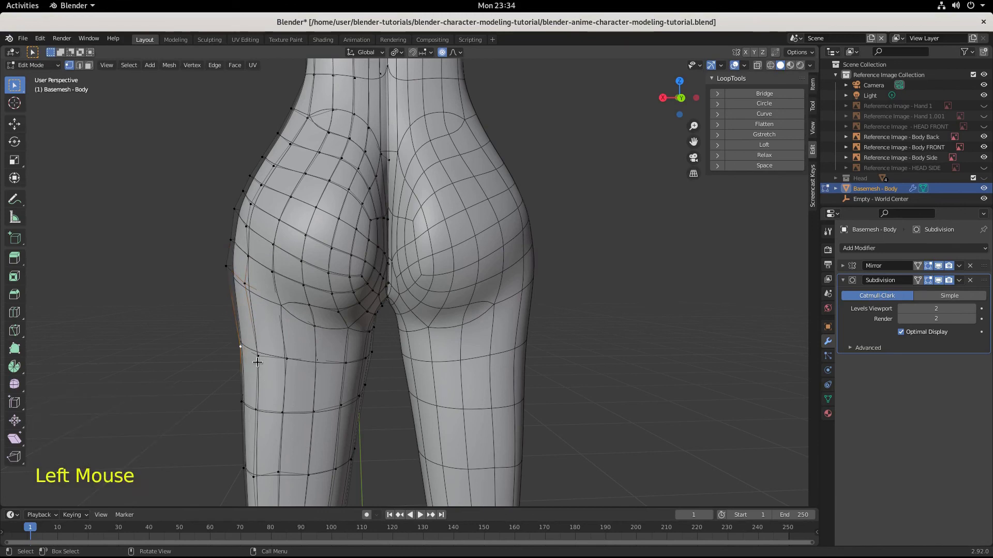
shift+click(261, 356)
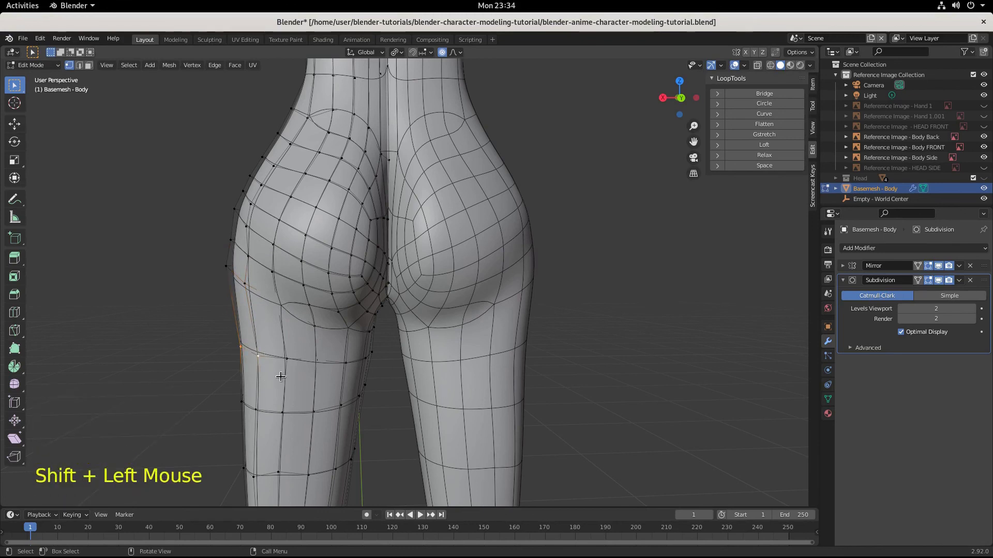
key(g)
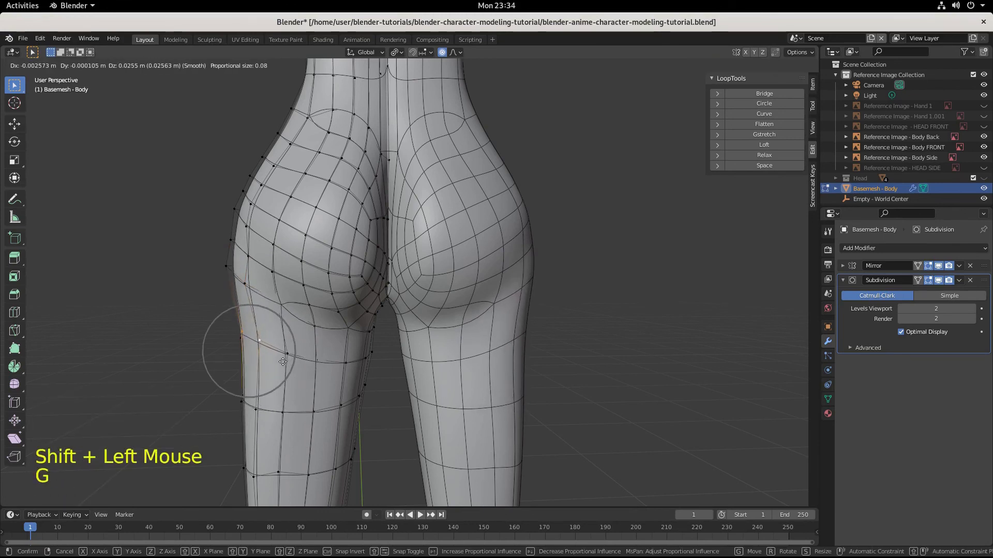
click(282, 362)
Examine the whole body's proportions from the front and from above, including the hips and legs.
scroll(293, 405, down, 8)
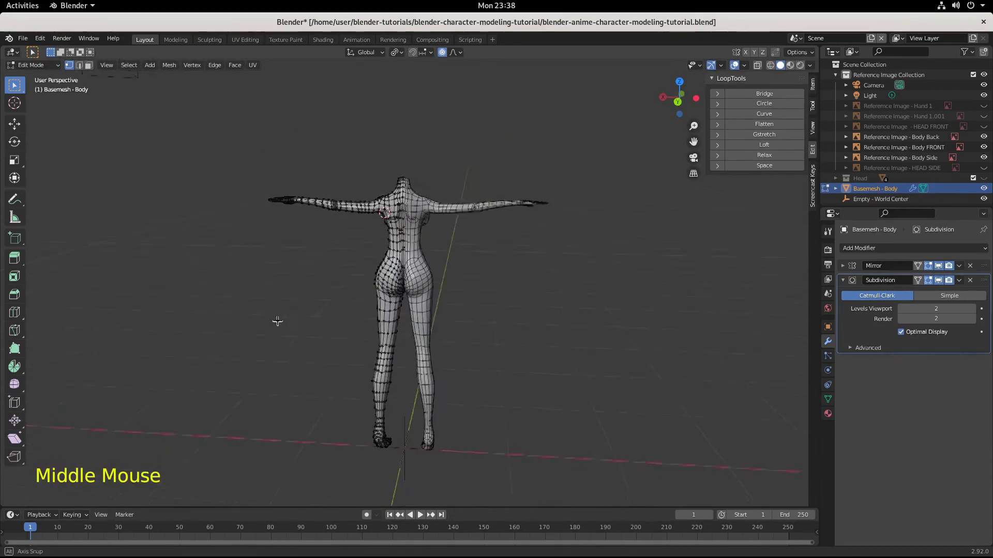
middle_drag(277, 321, 530, 324)
shift+middle_drag(470, 334, 494, 283)
scroll(497, 300, up, 2)
scroll(497, 300, down, 1)
scroll(497, 300, up, 1)
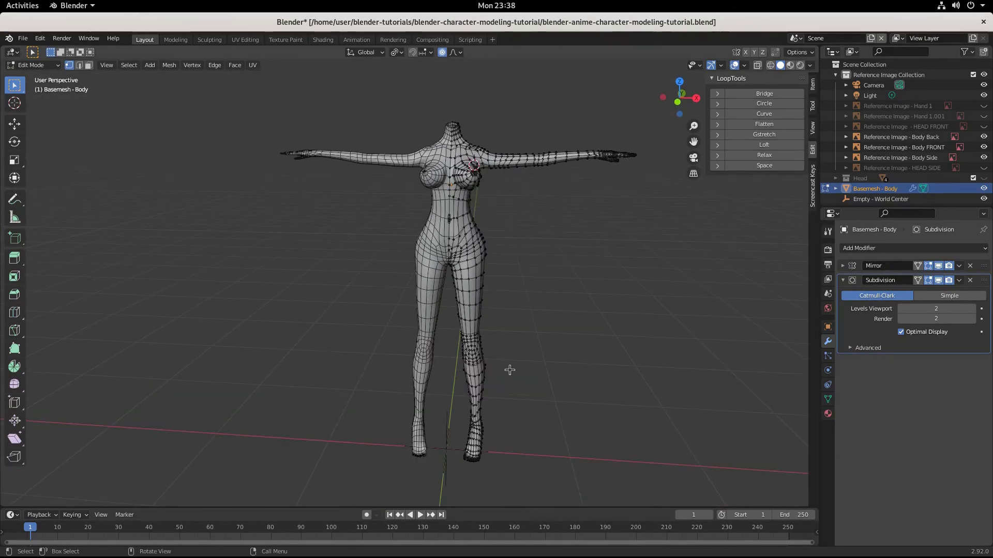
mouse_move(509, 370)
middle_down()
mouse_move(450, 337)
mouse_move(283, 334)
mouse_move(525, 368)
middle_up()
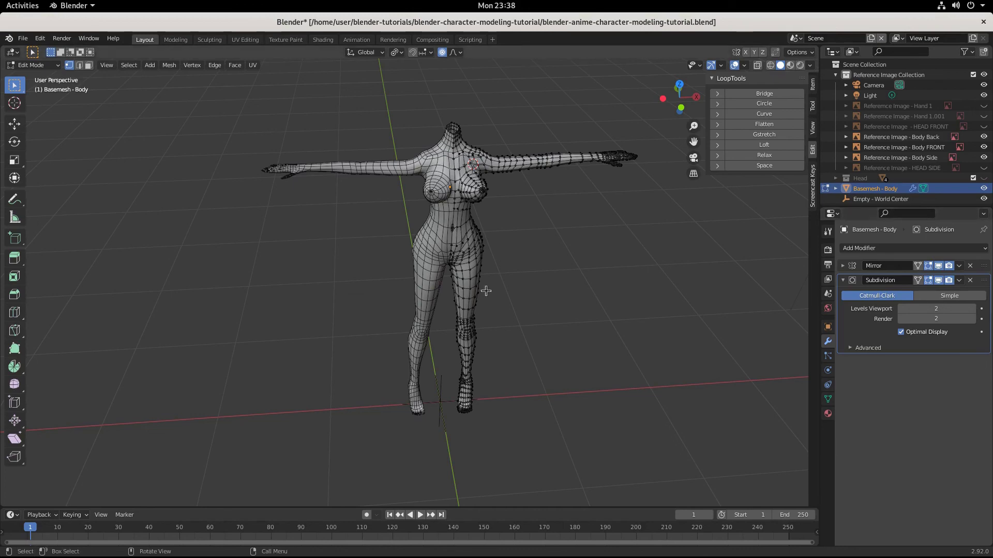
scroll(483, 289, up, 2)
middle_drag(483, 288, 464, 247)
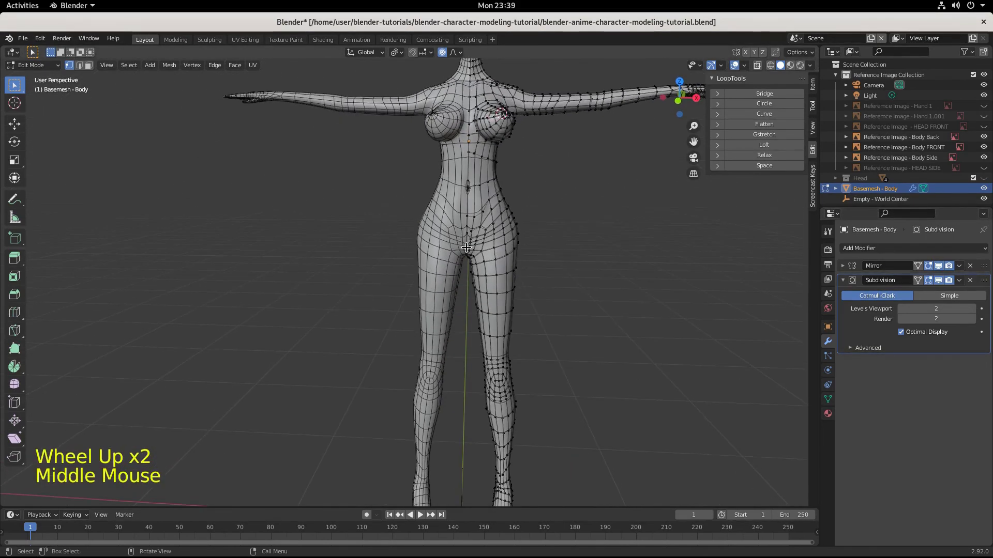
scroll(479, 259, up, 1)
scroll(478, 259, down, 2)
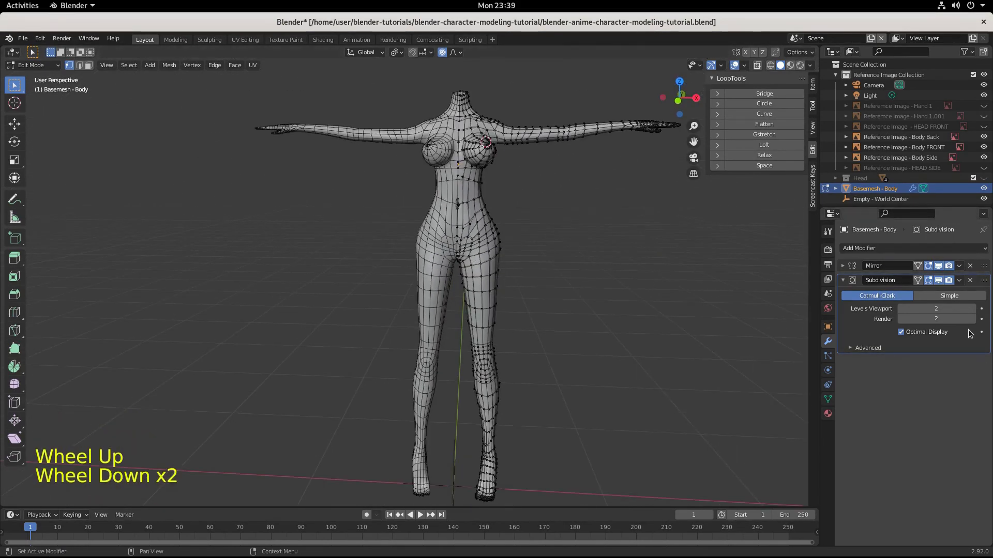
Show the edit cage on the subdivided surface through the Subdivision modifier, and inspect the topology of the hips, waist and torso.
click(918, 280)
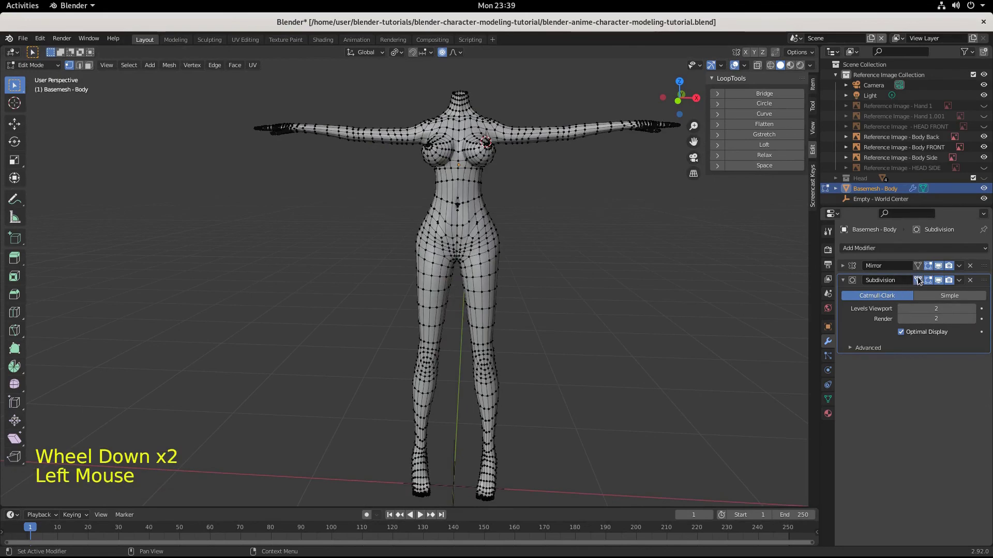
scroll(568, 252, up, 4)
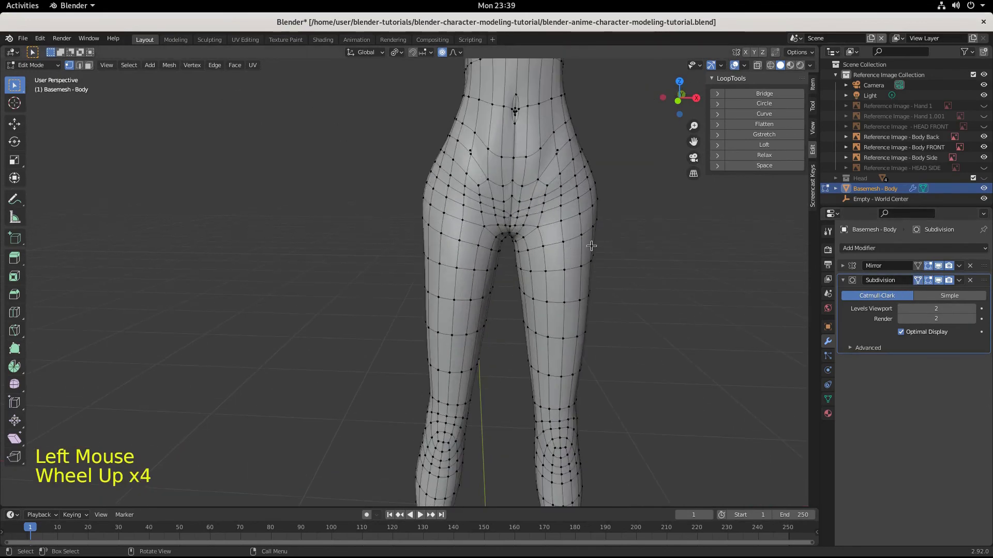
shift+middle_drag(591, 246, 432, 283)
scroll(434, 266, down, 3)
scroll(432, 283, up, 4)
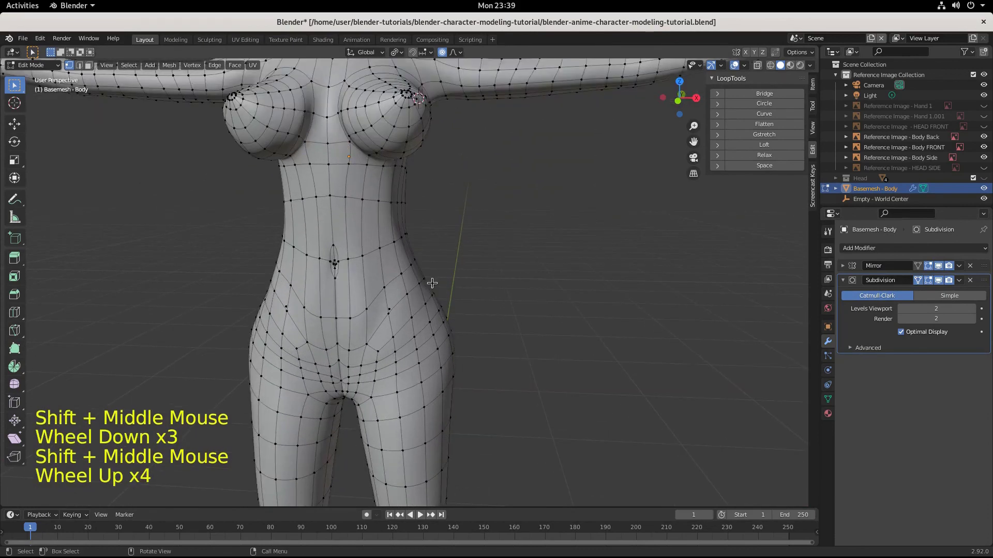
middle_drag(370, 289, 402, 274)
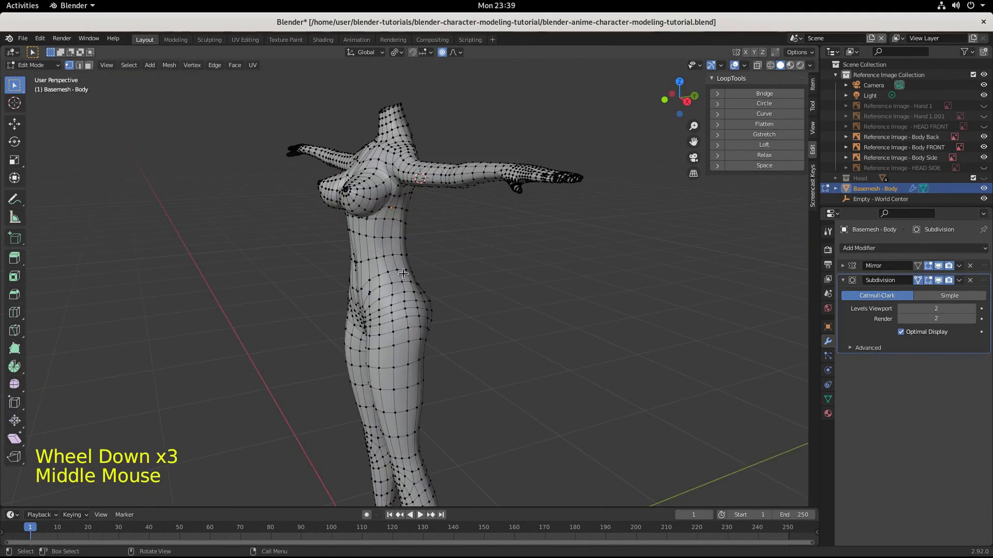